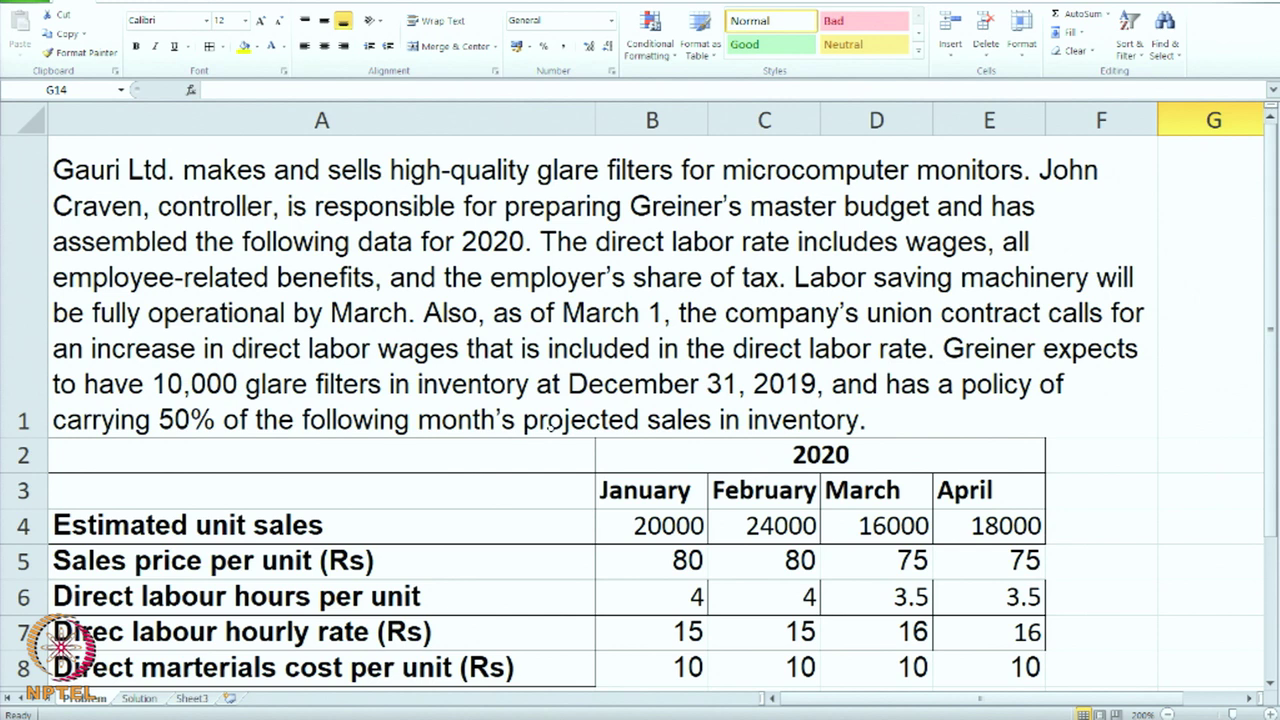
# - Review the Gauri Ltd. problem statement and each of the four required monthly budgets on the Problem sheet
pyautogui.scroll(-1, 550, 425)
pyautogui.scroll(1, 550, 428)
pyautogui.scroll(-1, 549, 428)
pyautogui.scroll(1, 549, 428)
pyautogui.scroll(-1, 759, 563)
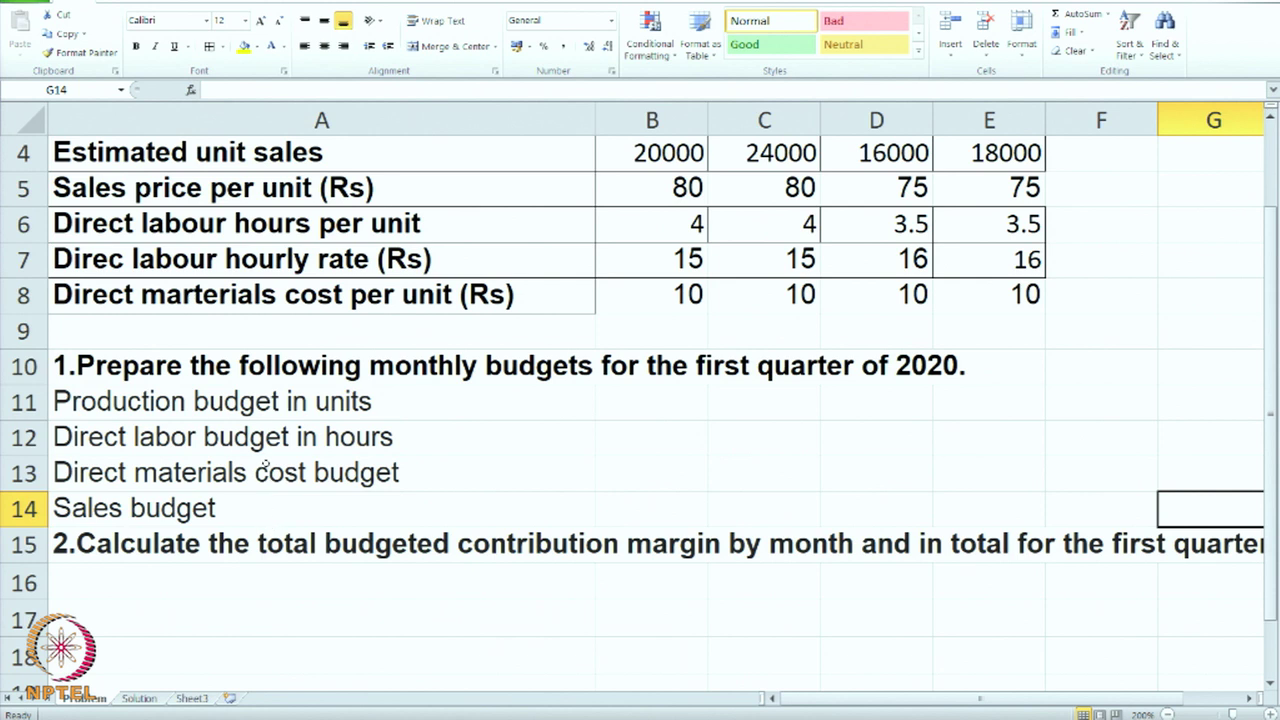
pyautogui.click(246, 402)
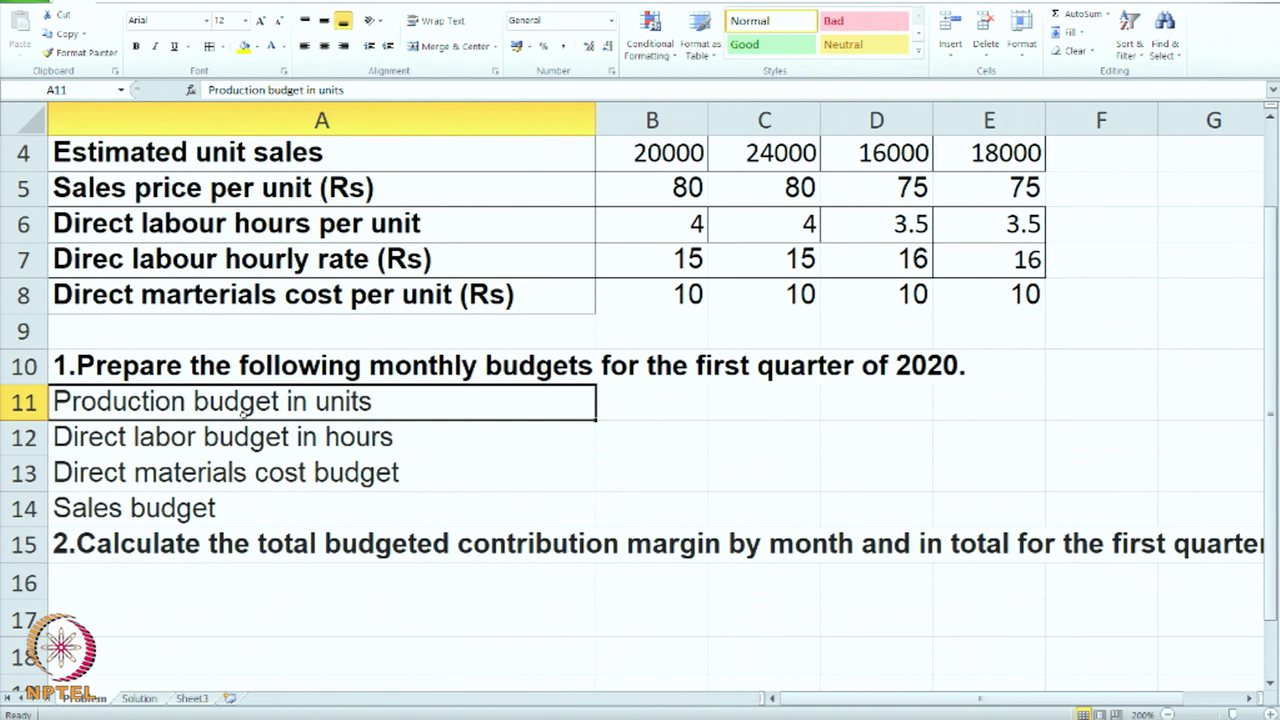
pyautogui.click(226, 440)
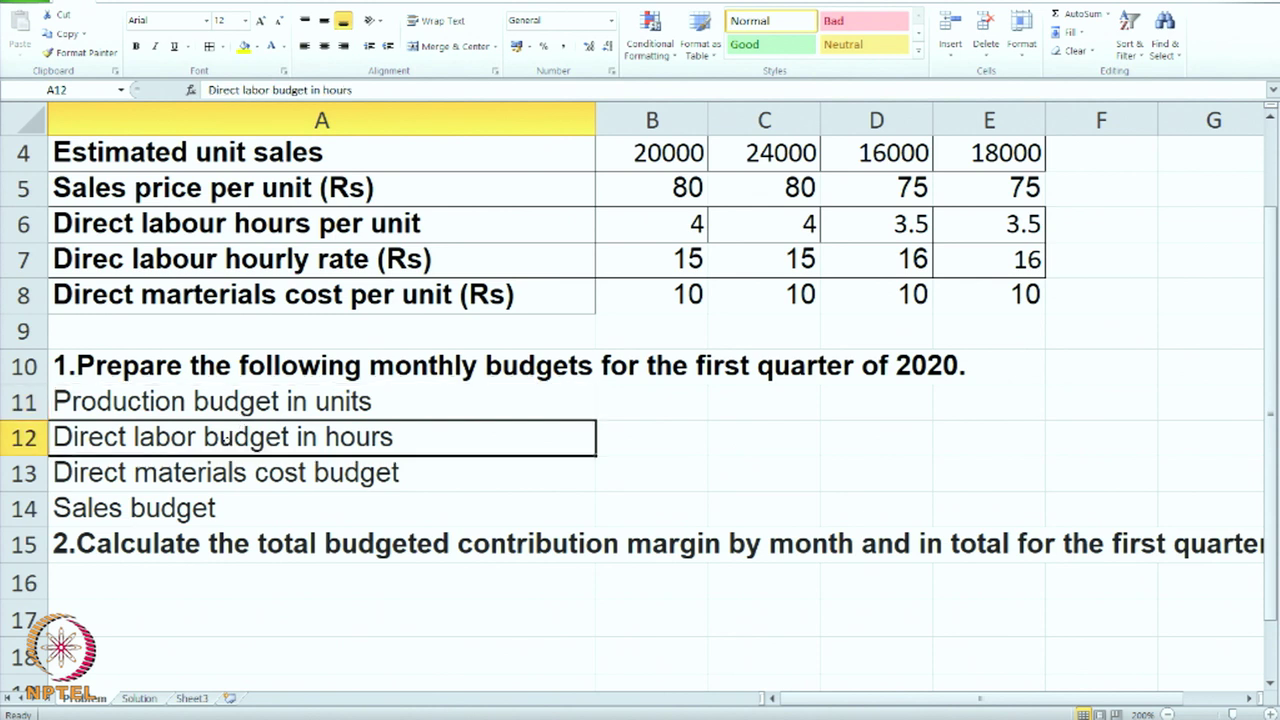
pyautogui.click(229, 477)
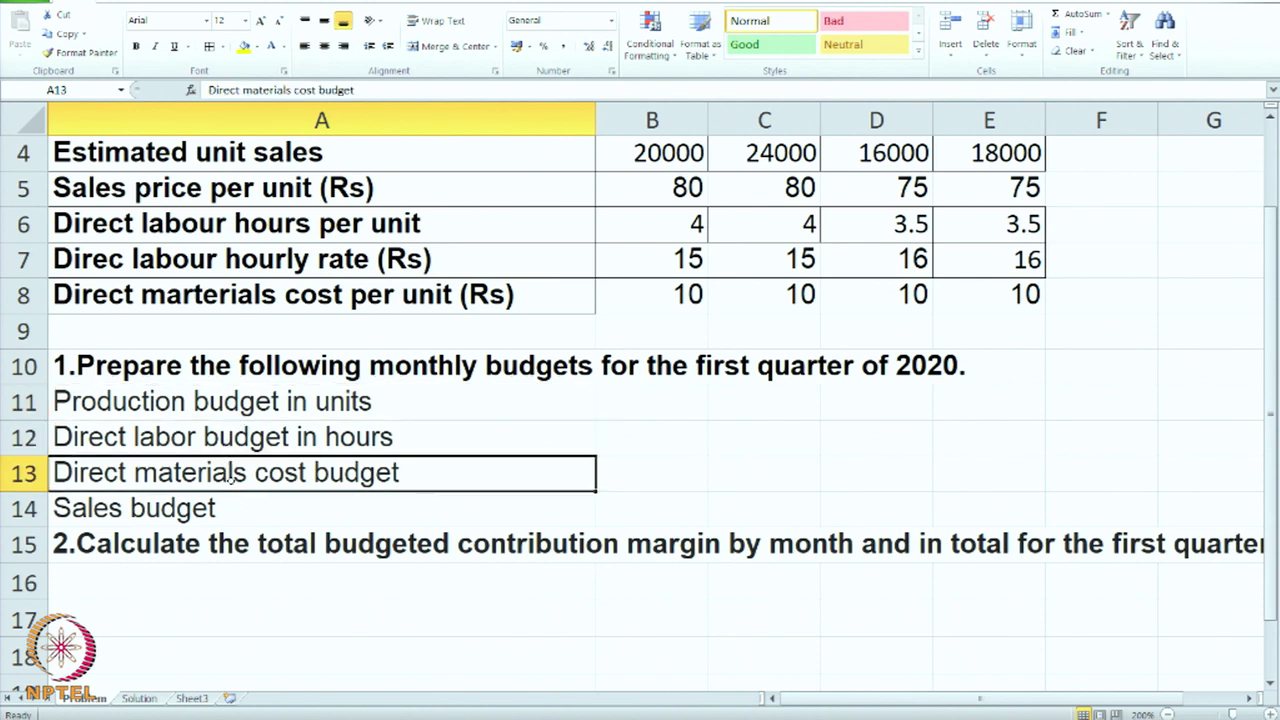
pyautogui.click(203, 511)
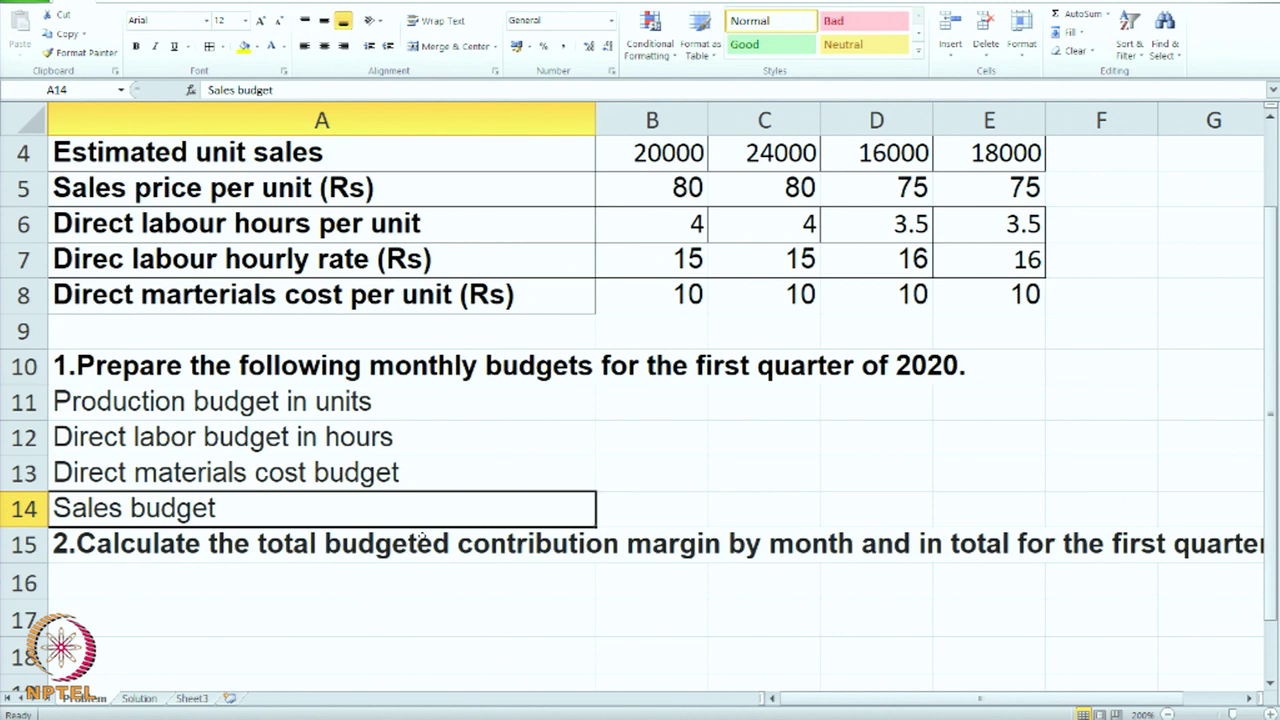
# - Examine the January and February estimated unit sales and the required budgets, comparing the Problem sheet with the Solution sheet
pyautogui.scroll(1, 550, 507)
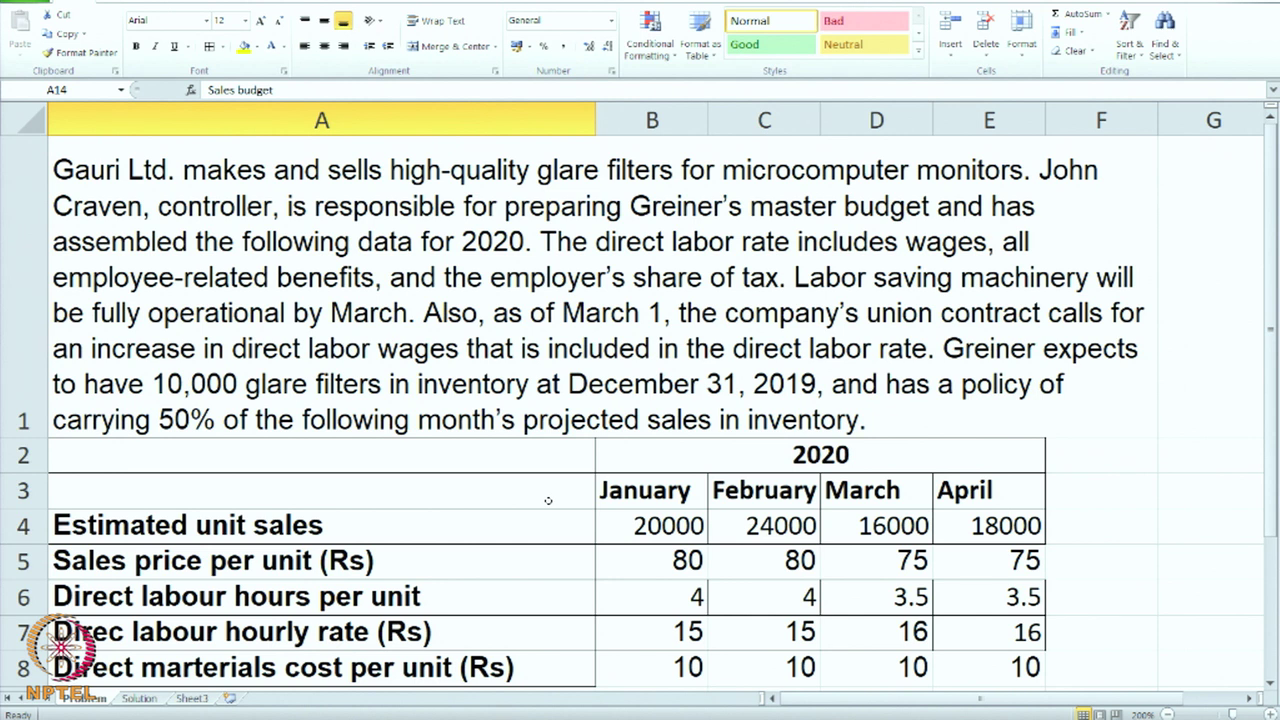
pyautogui.scroll(-1, 548, 500)
pyautogui.scroll(1, 548, 500)
pyautogui.click(638, 523)
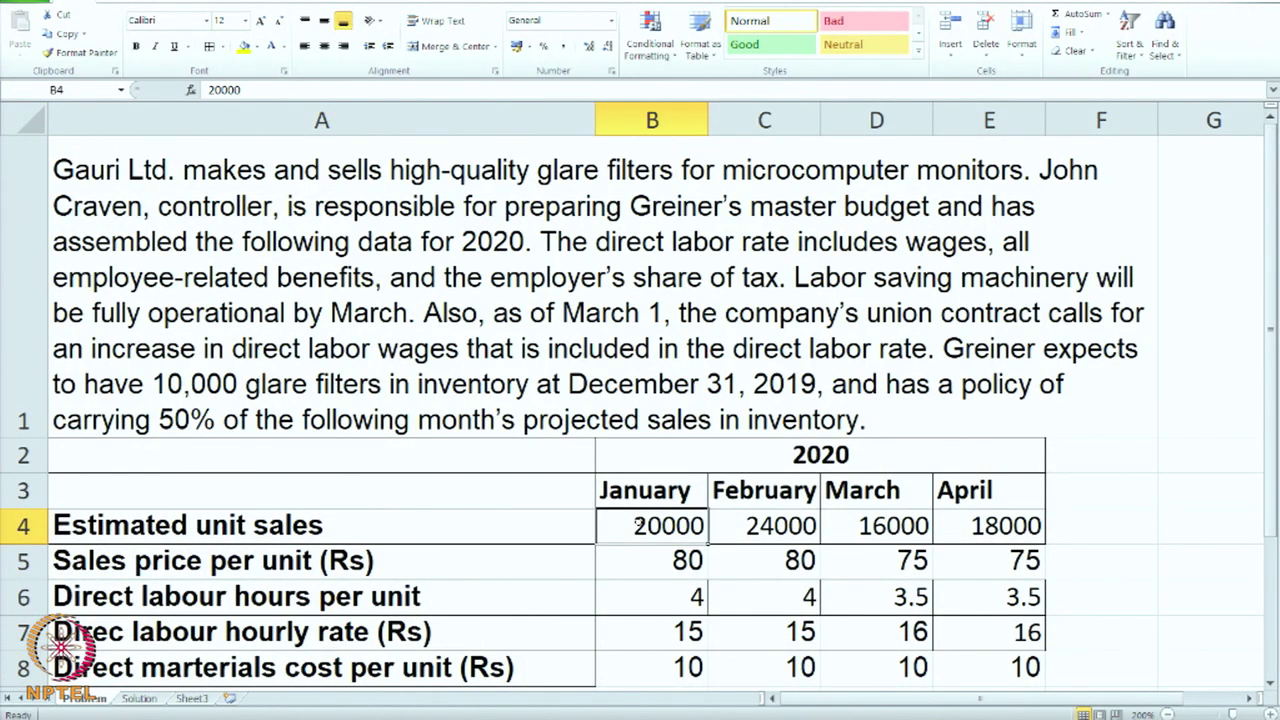
pyautogui.click(799, 537)
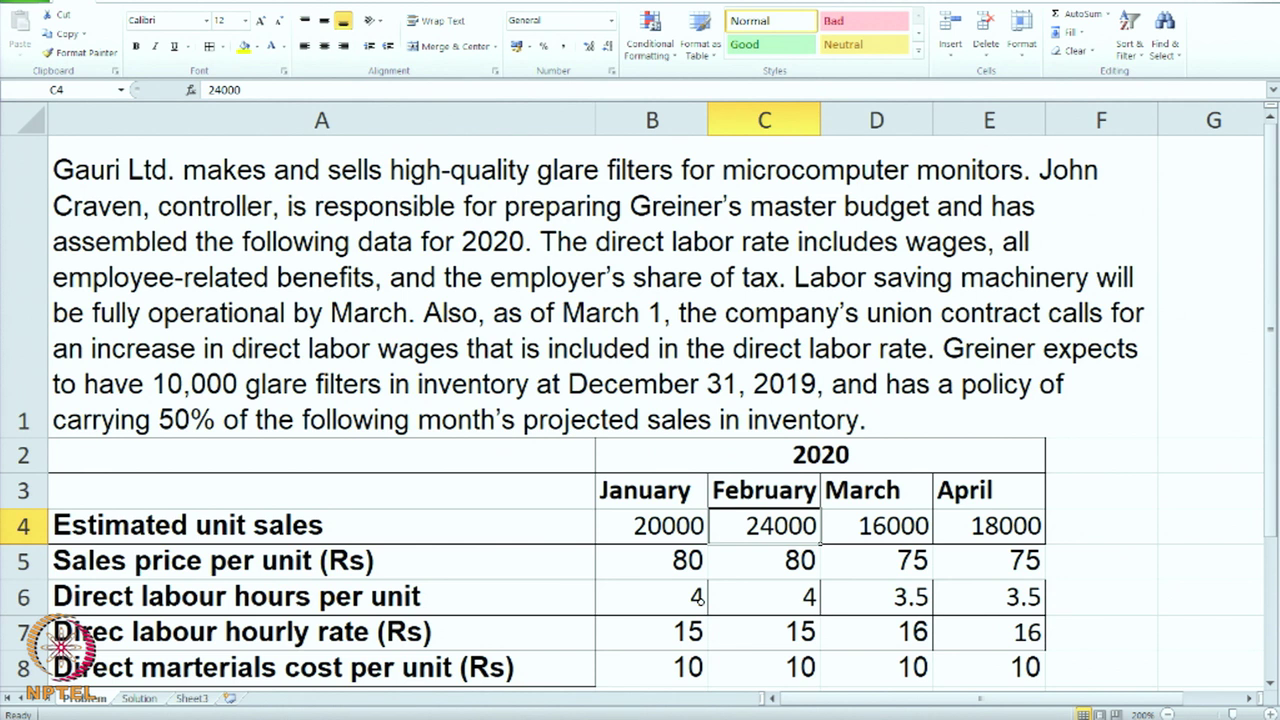
pyautogui.scroll(-1, 699, 599)
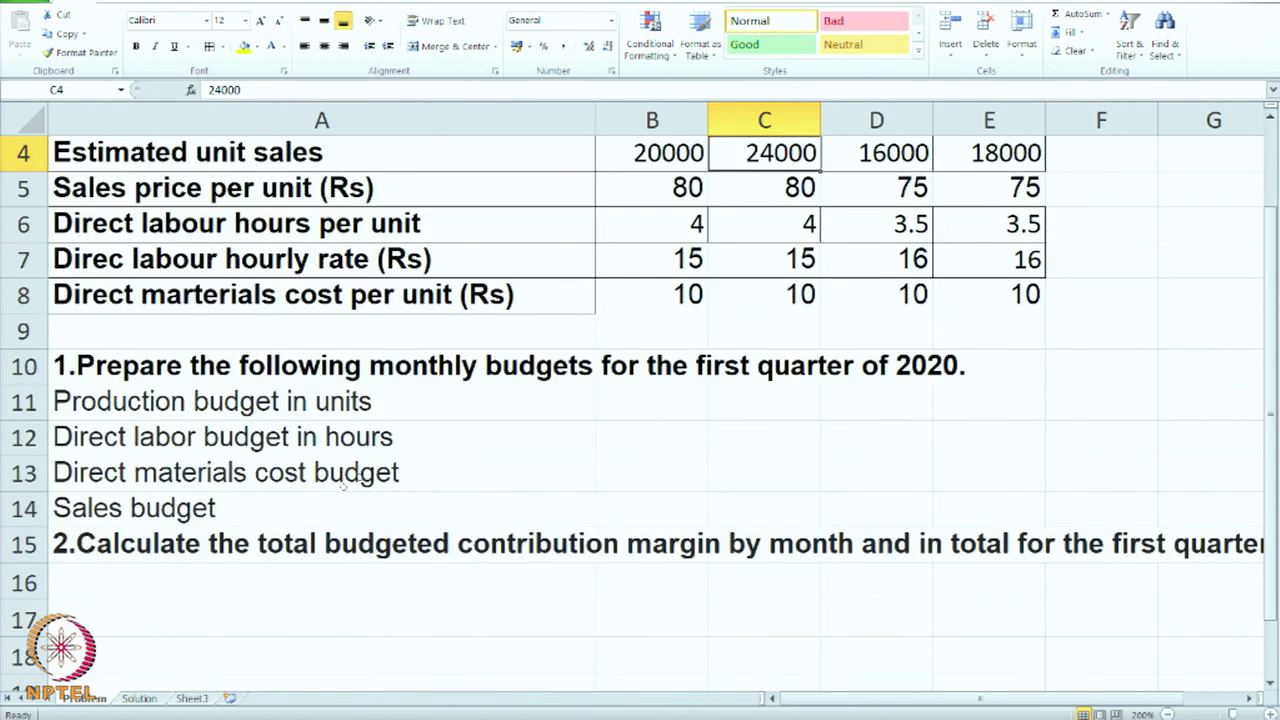
pyautogui.click(145, 518)
pyautogui.click(191, 387)
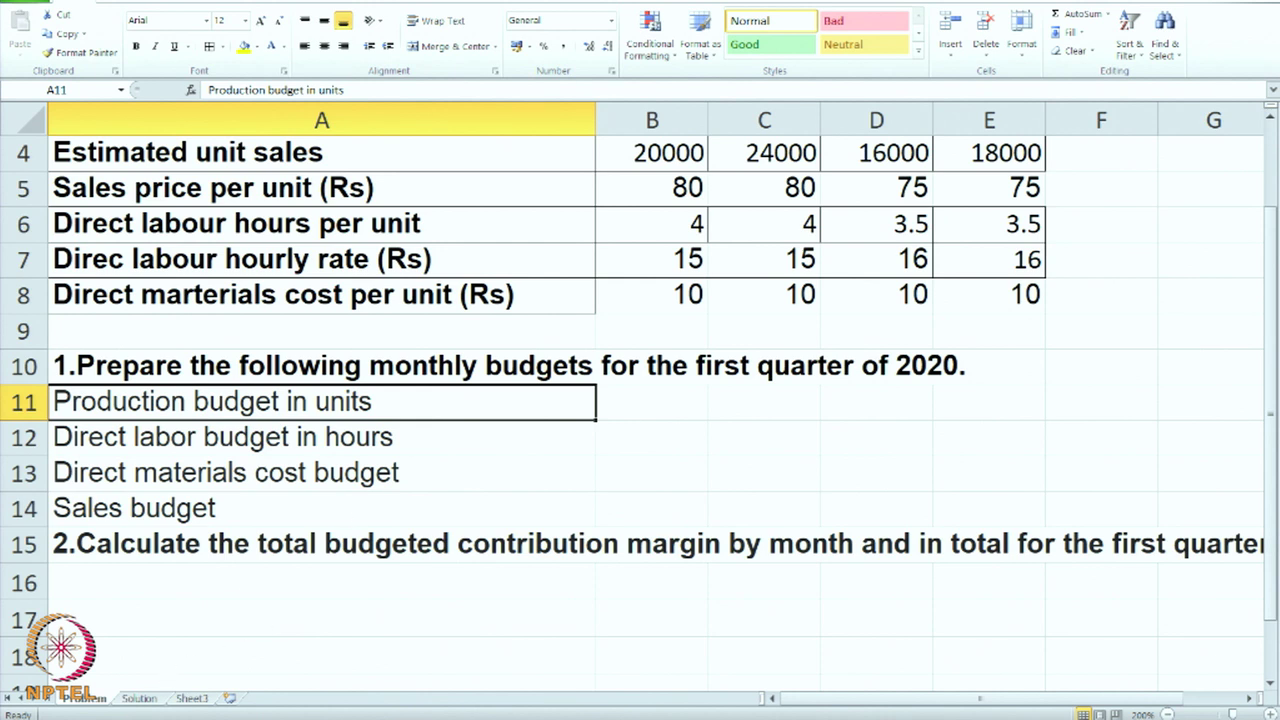
pyautogui.click(139, 699)
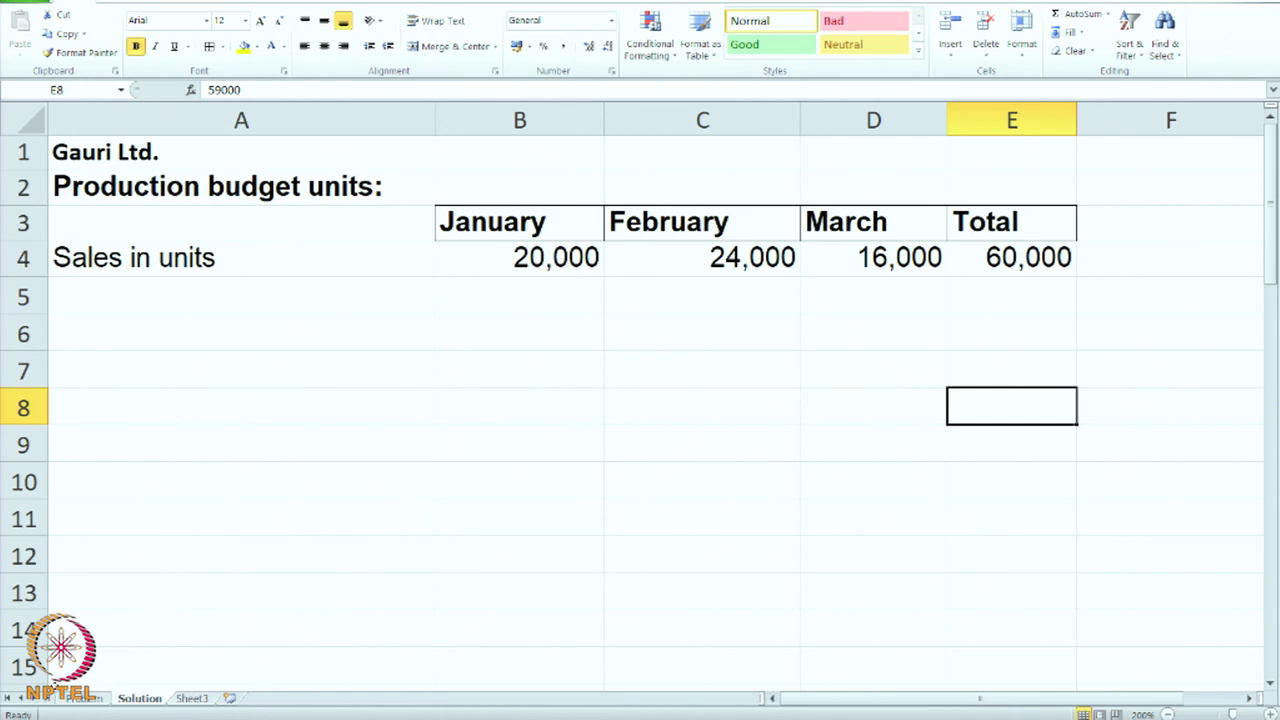
pyautogui.click(86, 699)
pyautogui.scroll(1, 538, 494)
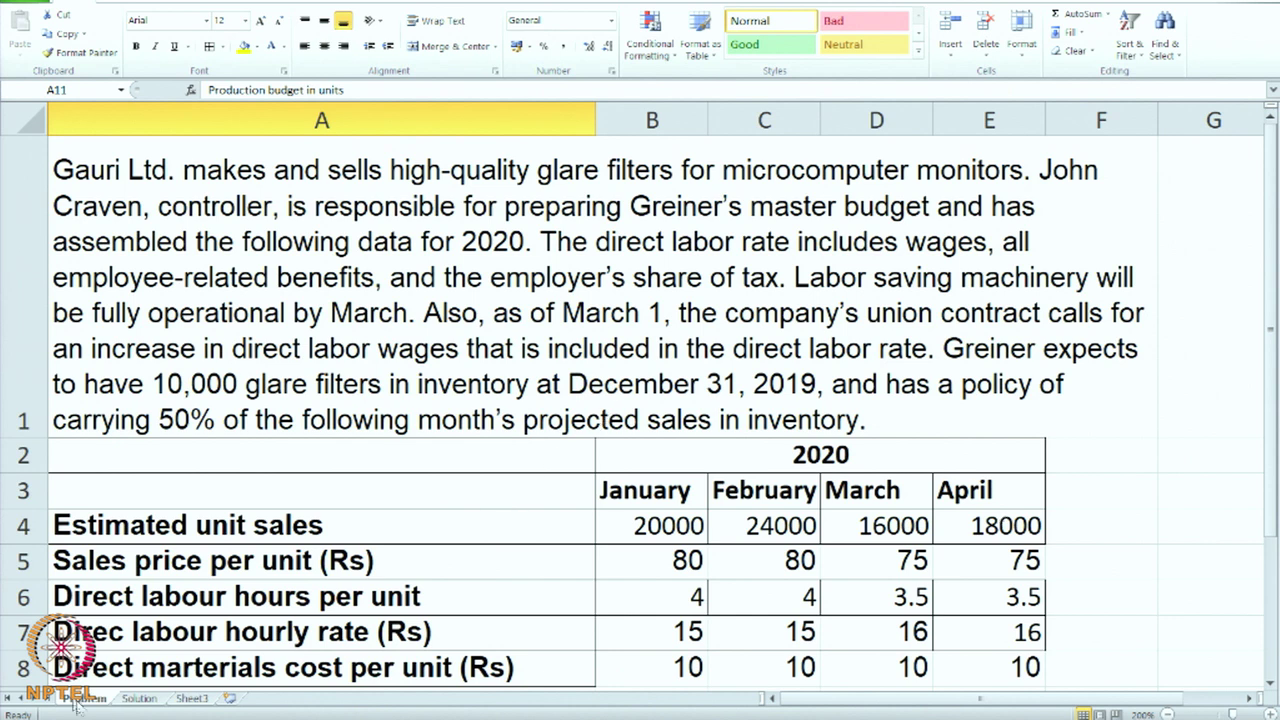
# - On the Solution sheet, reveal the hidden labels in A5:A6 by setting their font color to Automatic
pyautogui.click(135, 699)
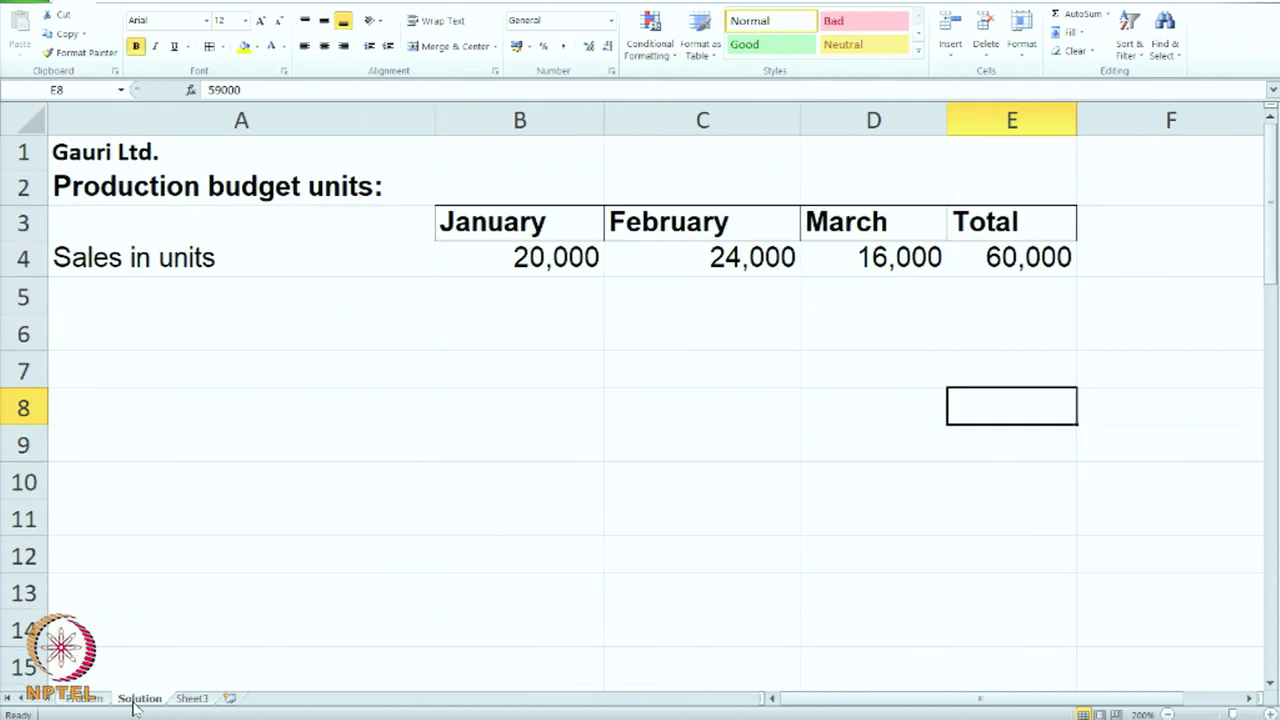
pyautogui.click(164, 295)
pyautogui.moveTo(164, 295); pyautogui.dragTo(164, 345)
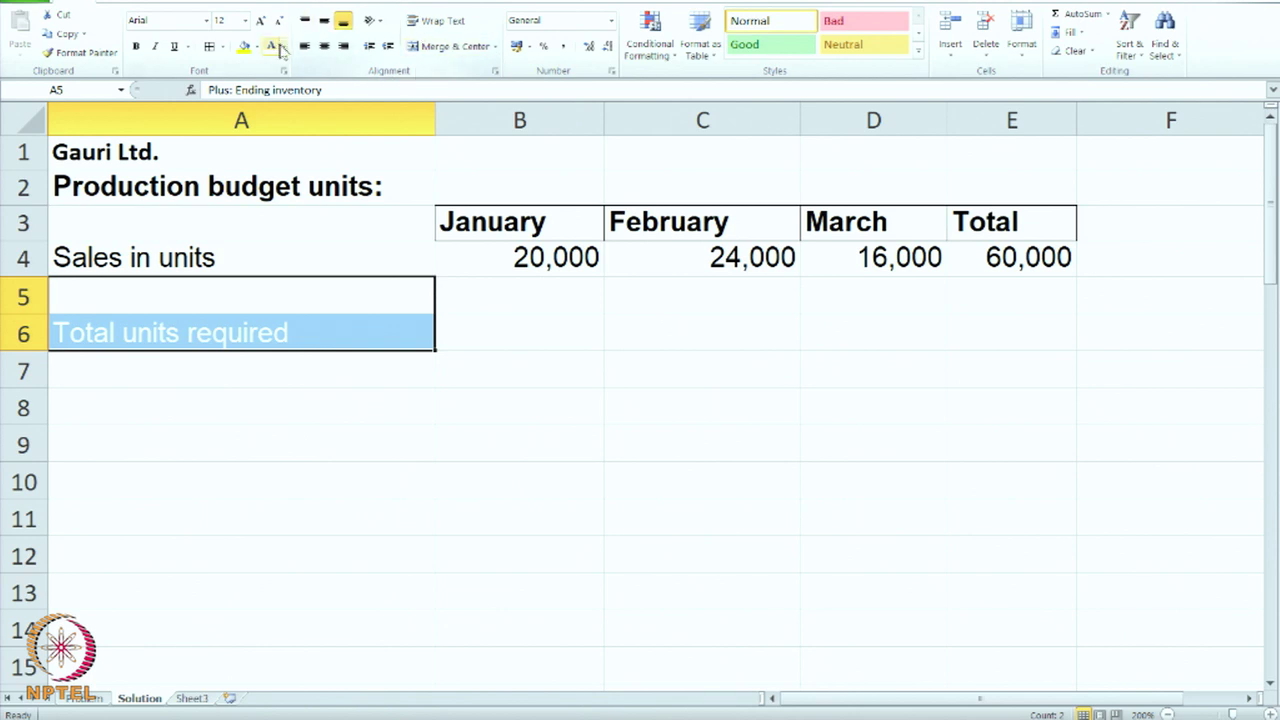
pyautogui.click(285, 48)
pyautogui.click(287, 62)
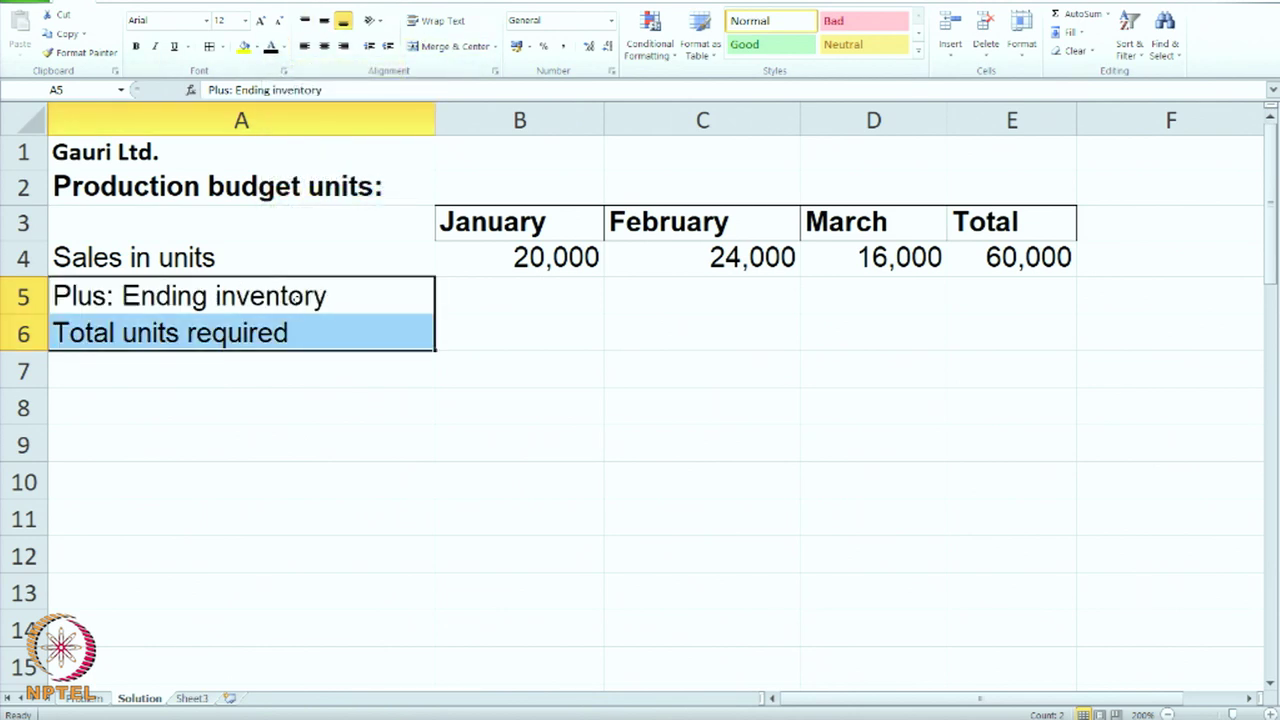
pyautogui.click(296, 302)
pyautogui.click(531, 294)
pyautogui.click(758, 298)
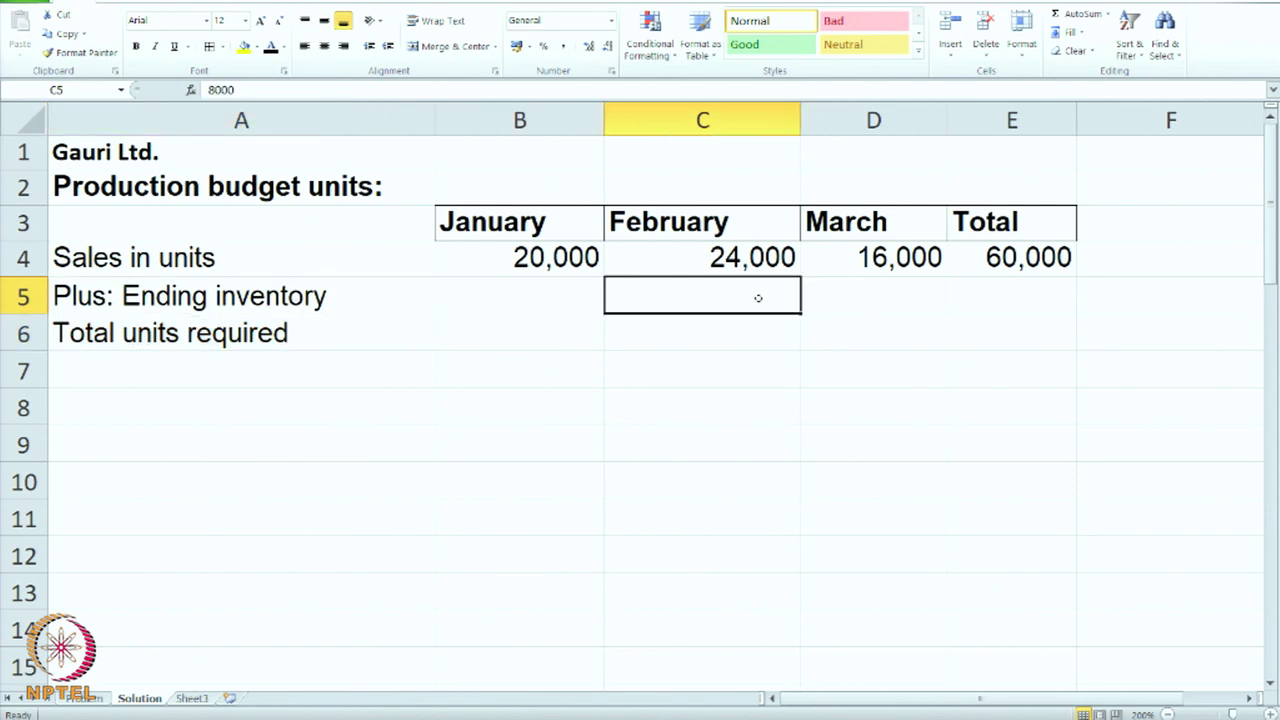
pyautogui.click(306, 337)
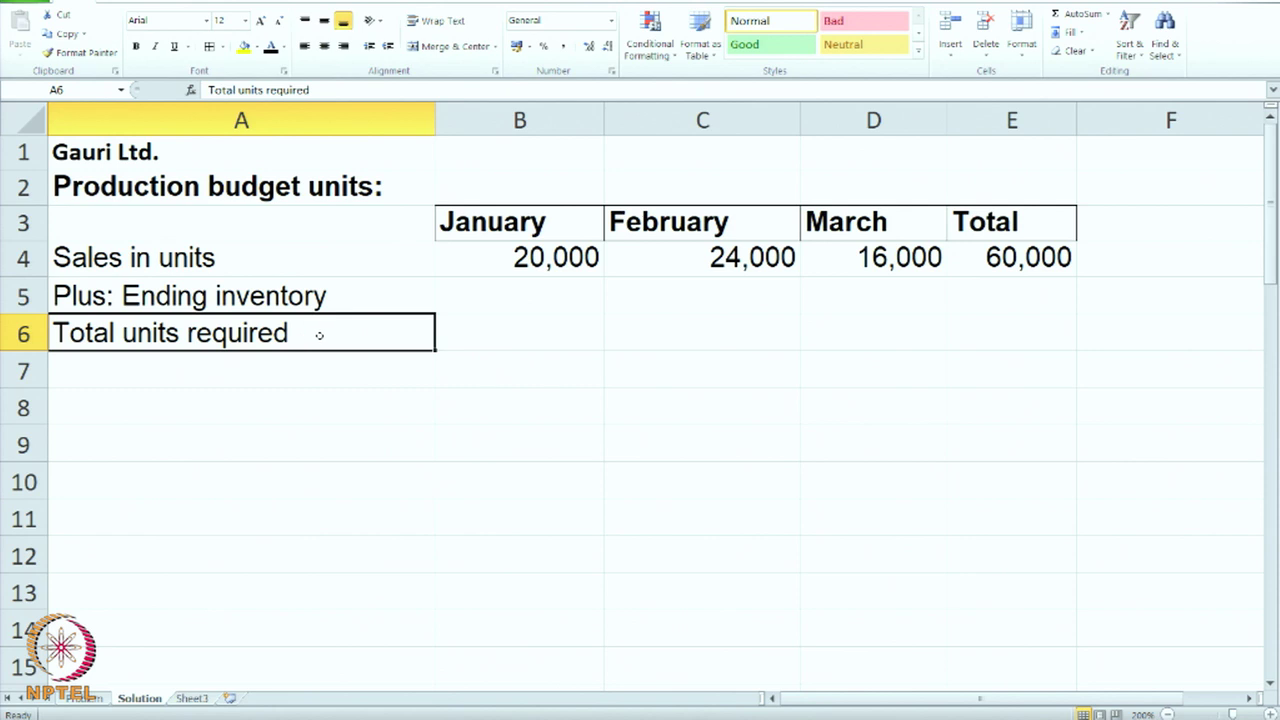
# - Reveal the hidden labels in A7:A8 by applying the Automatic font color
pyautogui.moveTo(243, 366); pyautogui.dragTo(246, 391)
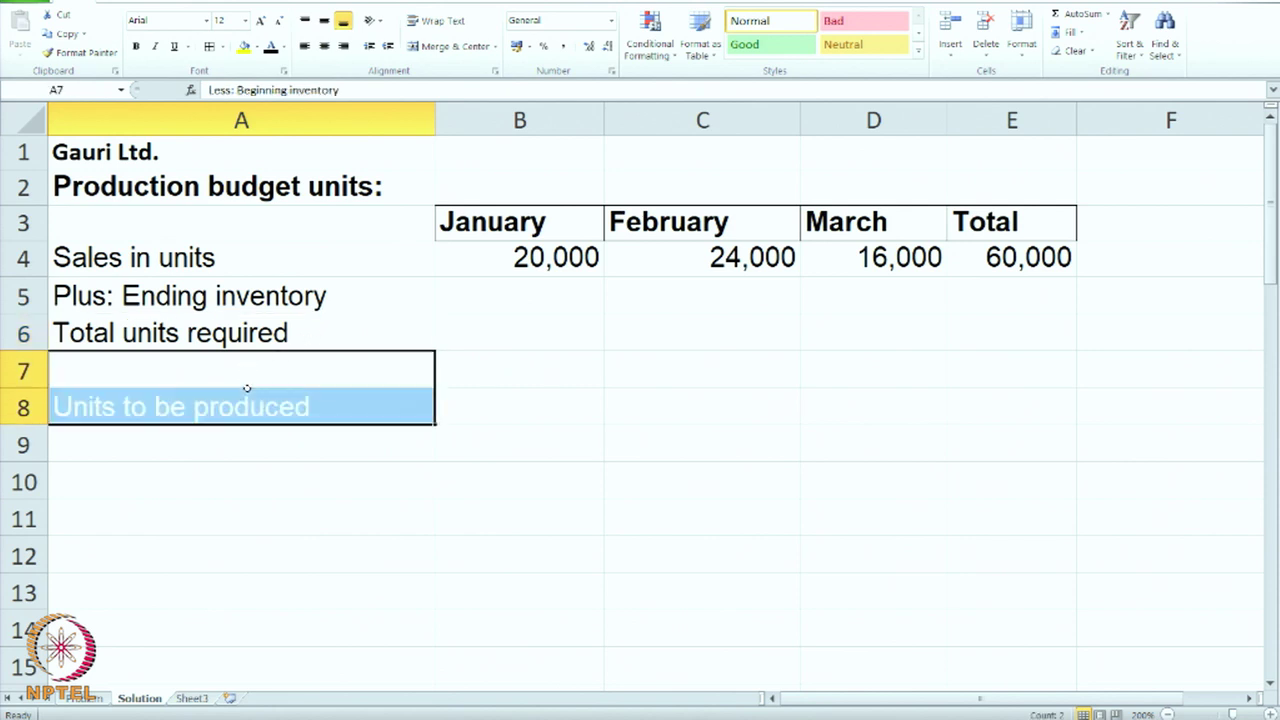
pyautogui.click(270, 47)
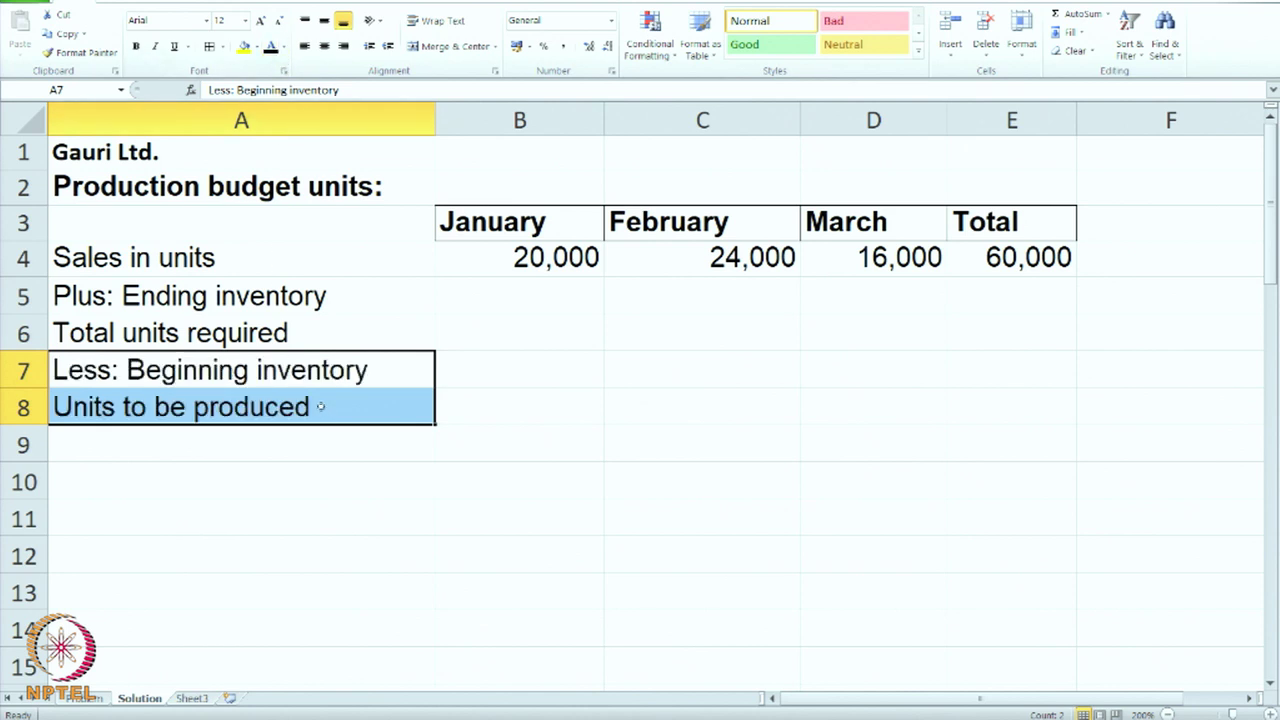
pyautogui.click(319, 380)
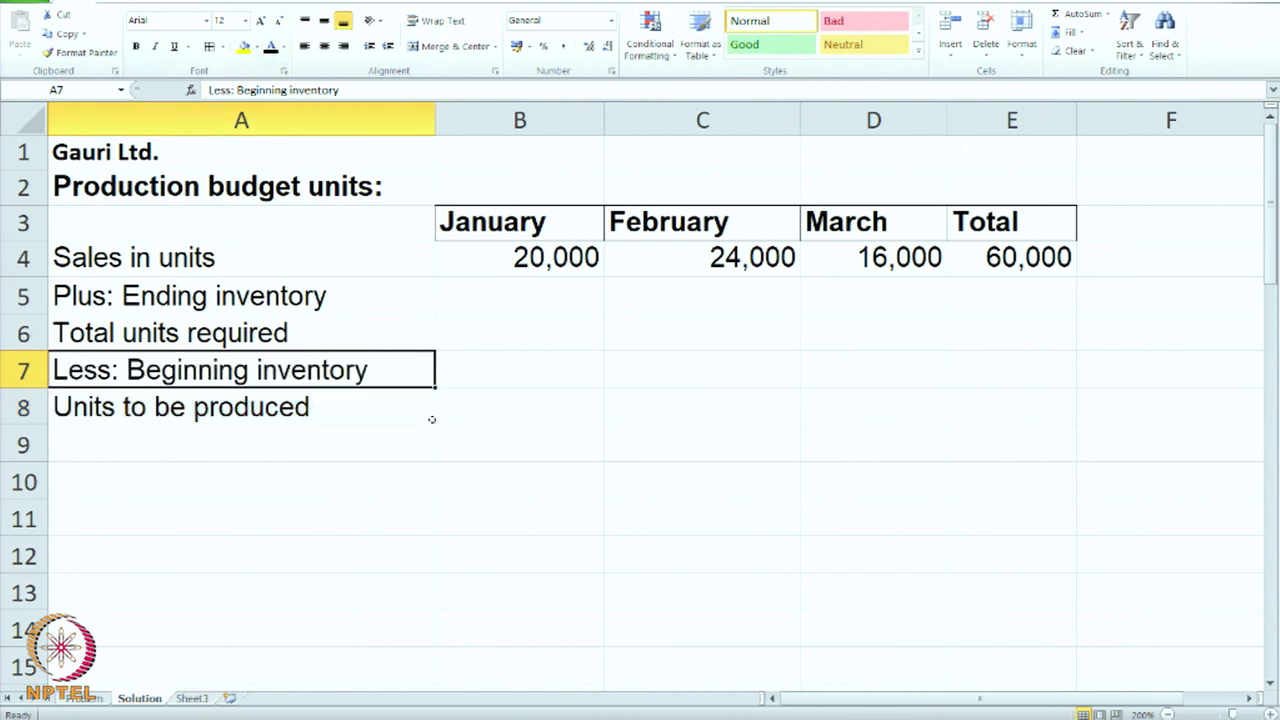
pyautogui.click(269, 414)
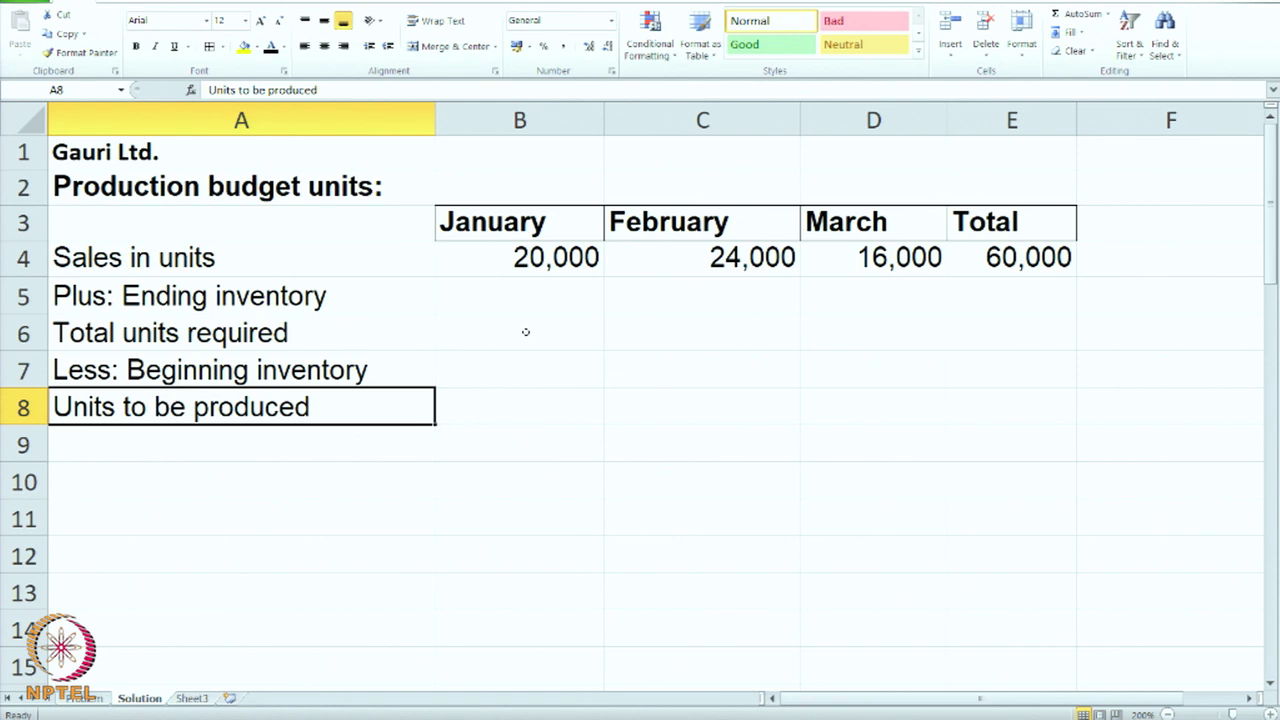
pyautogui.click(359, 284)
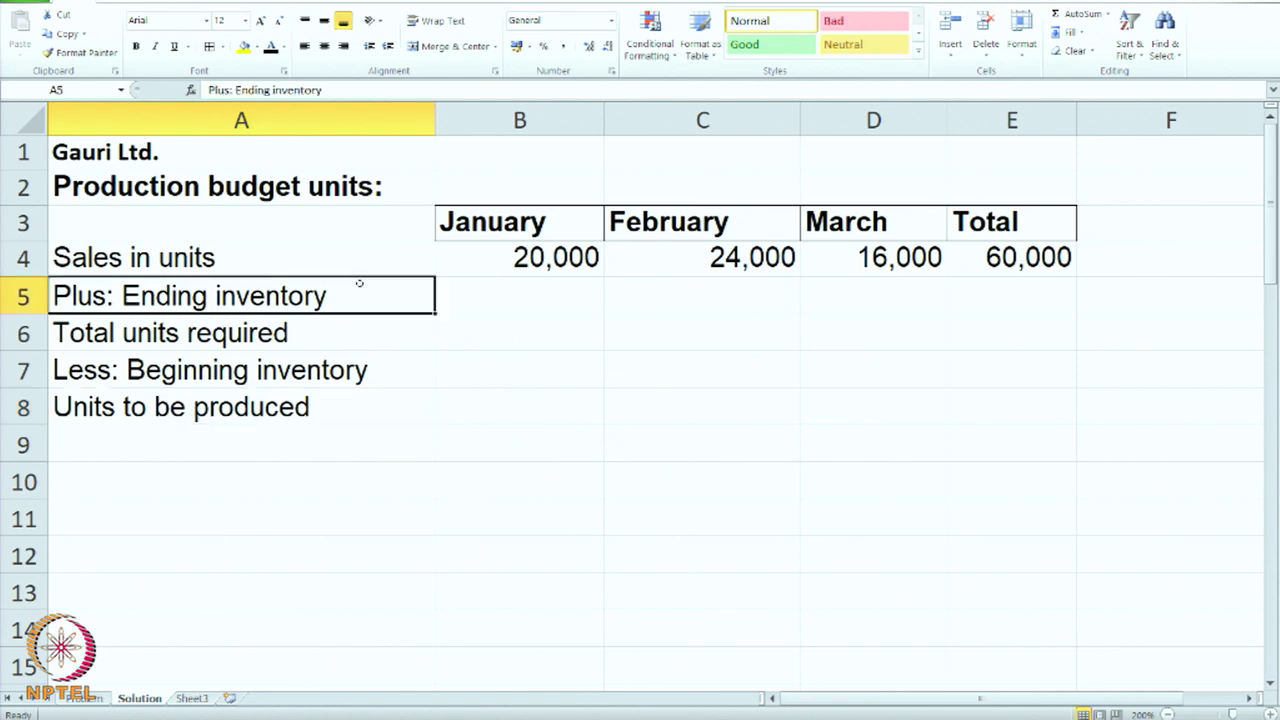
# - Reveal January's ending inventory in B5 with the Automatic font color and check it against the inventory policy and February sales on the Problem sheet
pyautogui.click(521, 290)
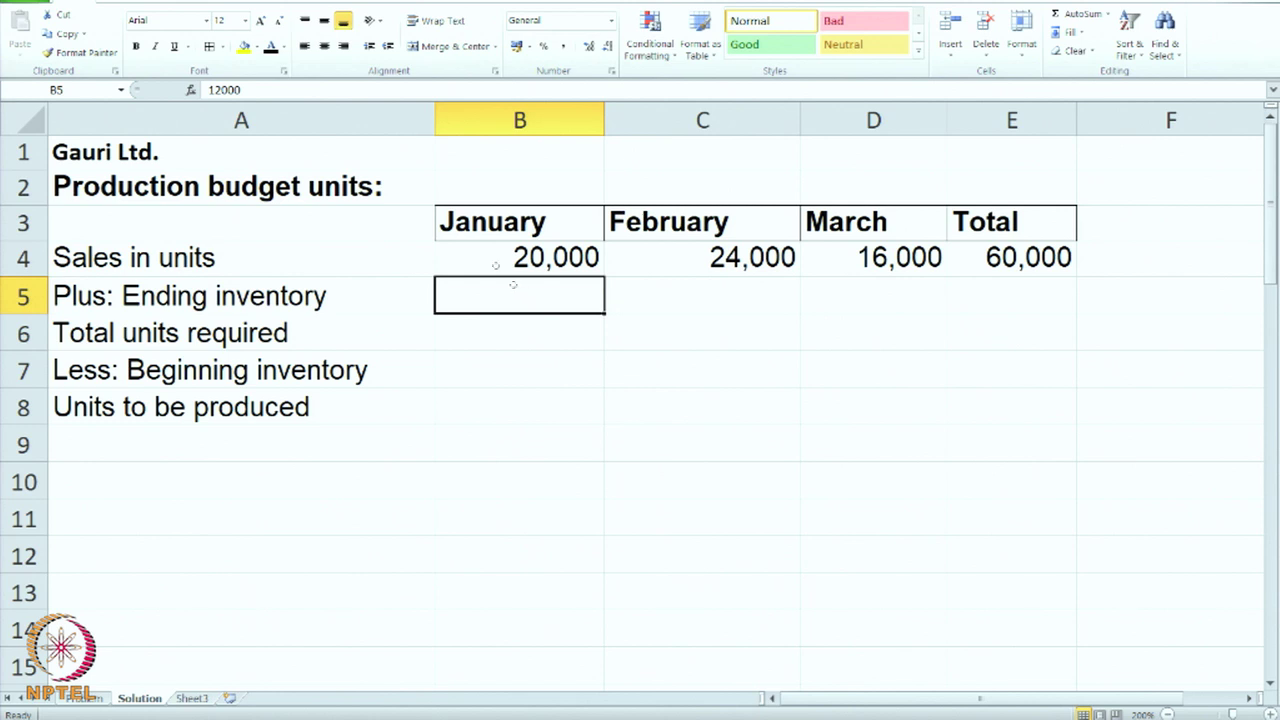
pyautogui.click(269, 48)
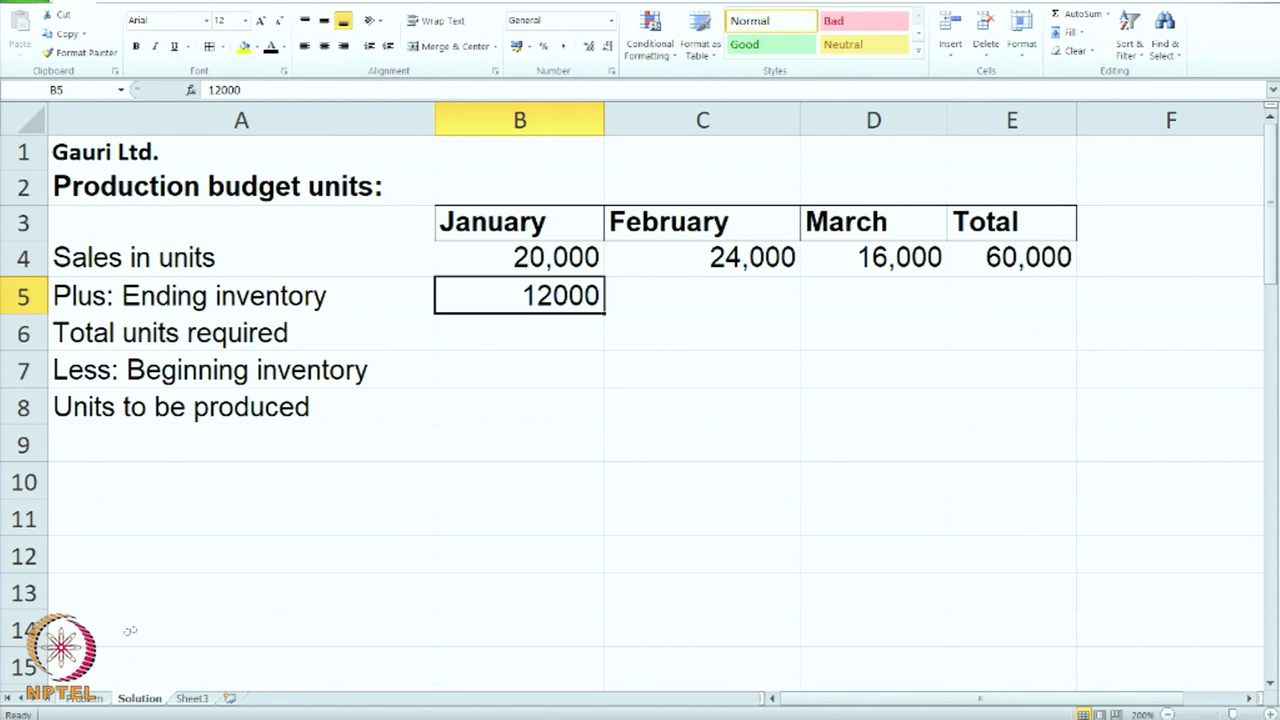
pyautogui.click(85, 700)
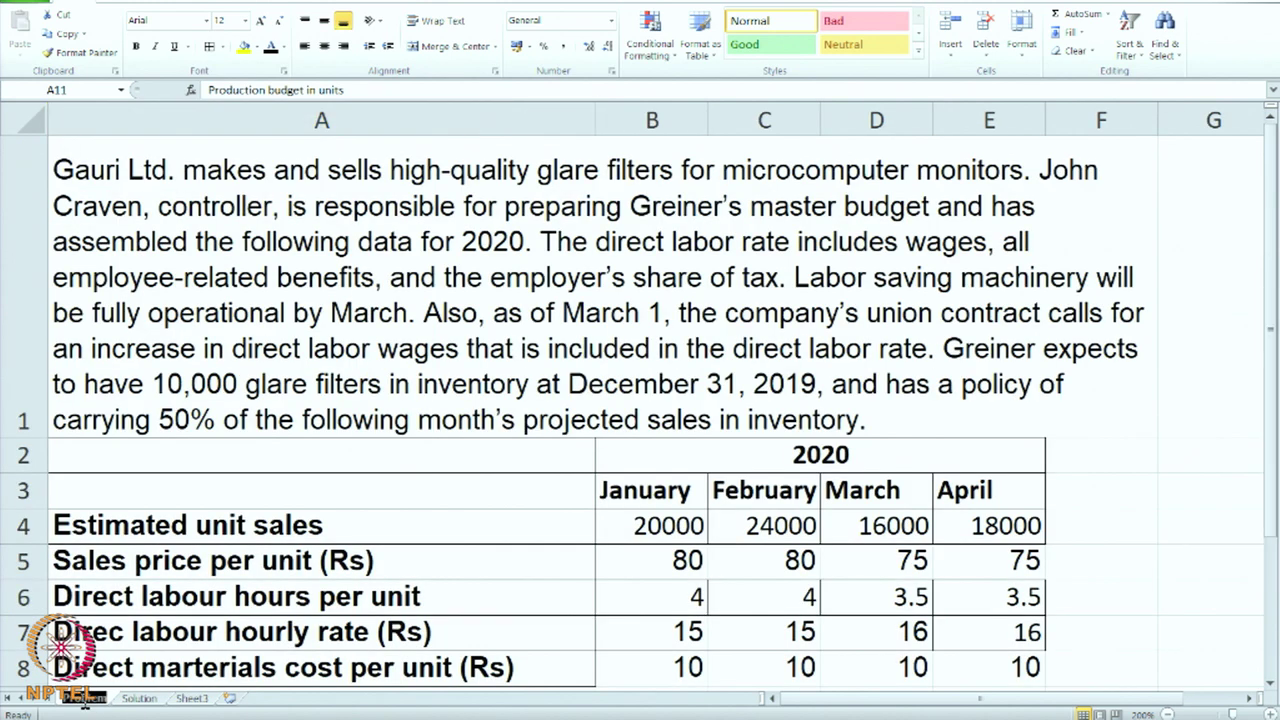
pyautogui.click(140, 430)
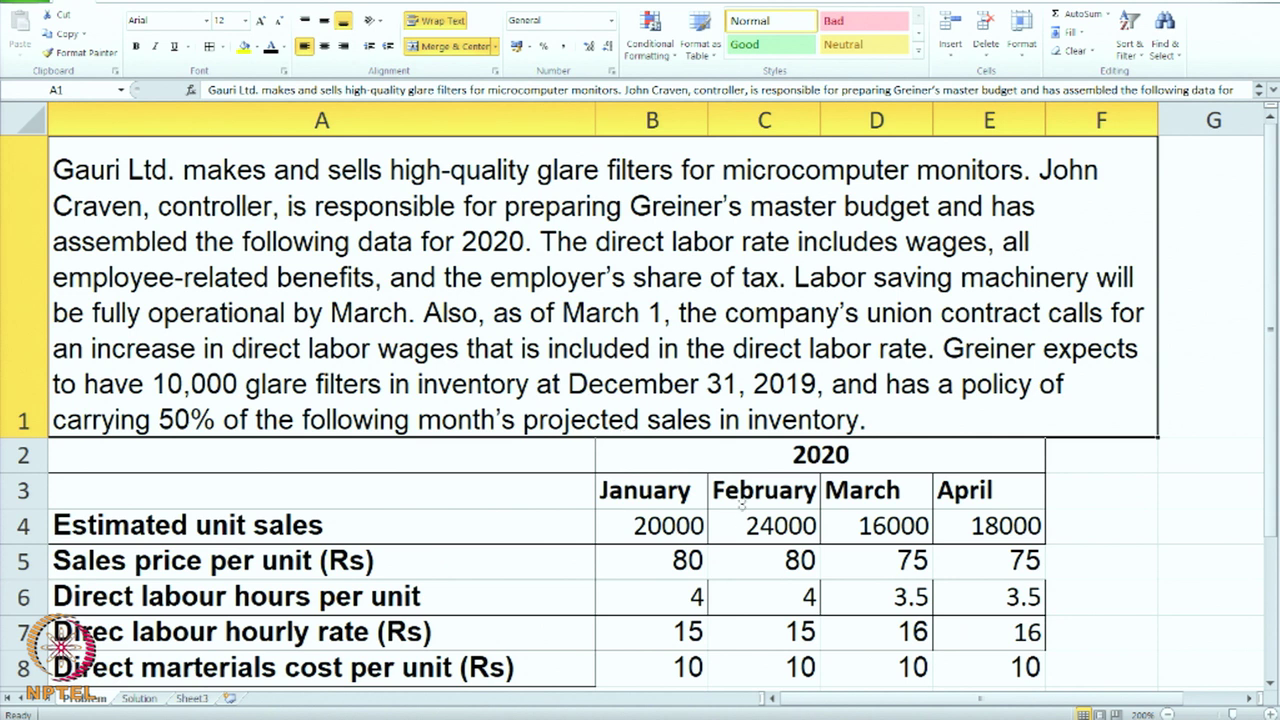
pyautogui.click(764, 527)
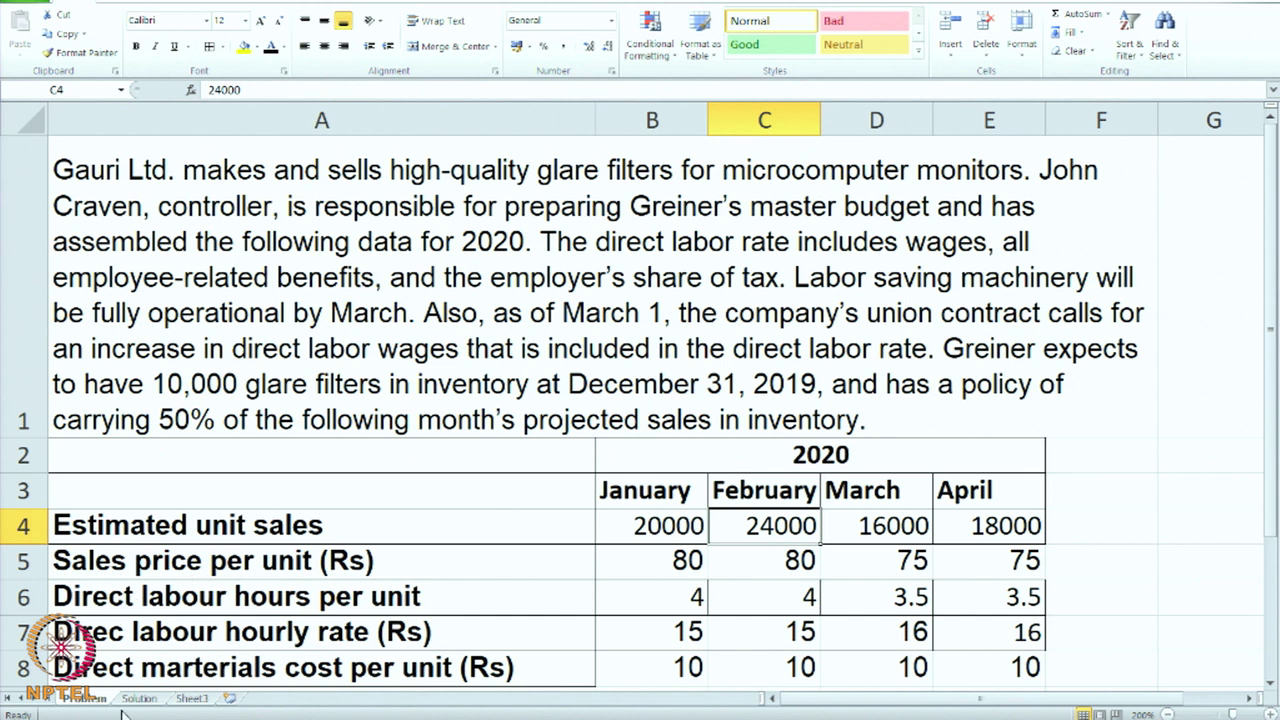
pyautogui.click(138, 698)
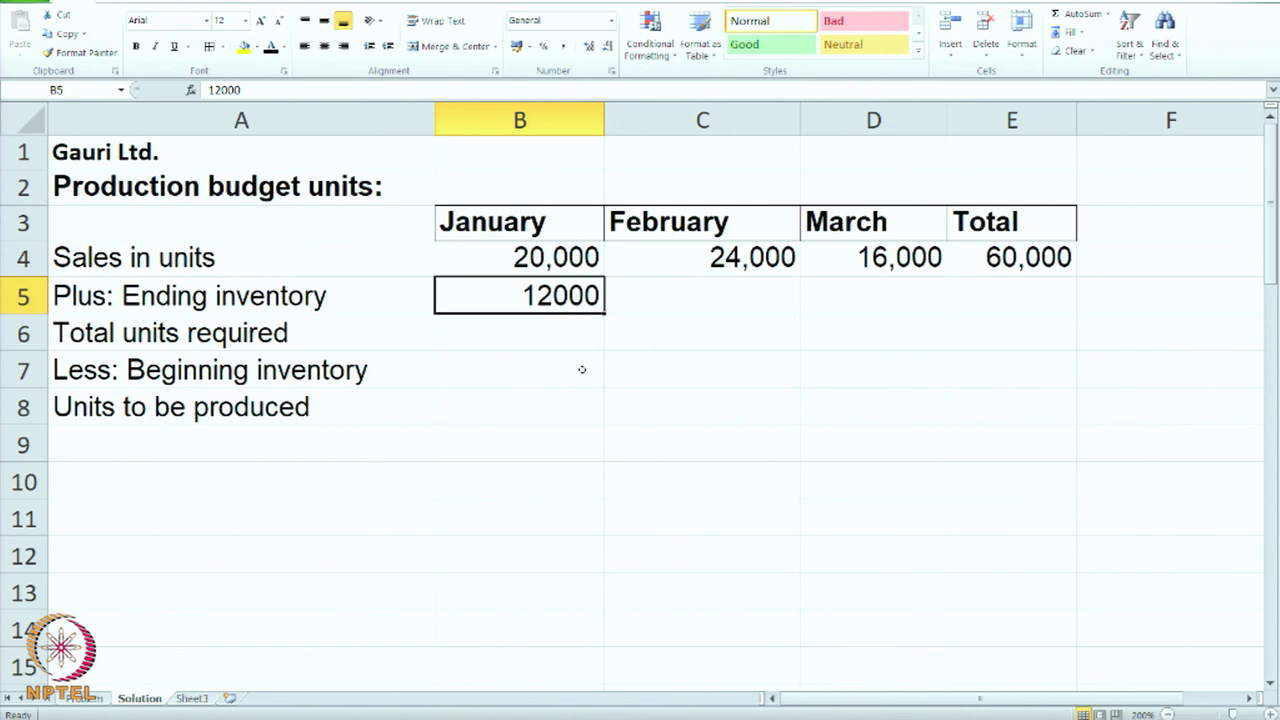
# - Reveal February's ending inventory in C5 with the Automatic font color and compare it with March sales
pyautogui.click(720, 294)
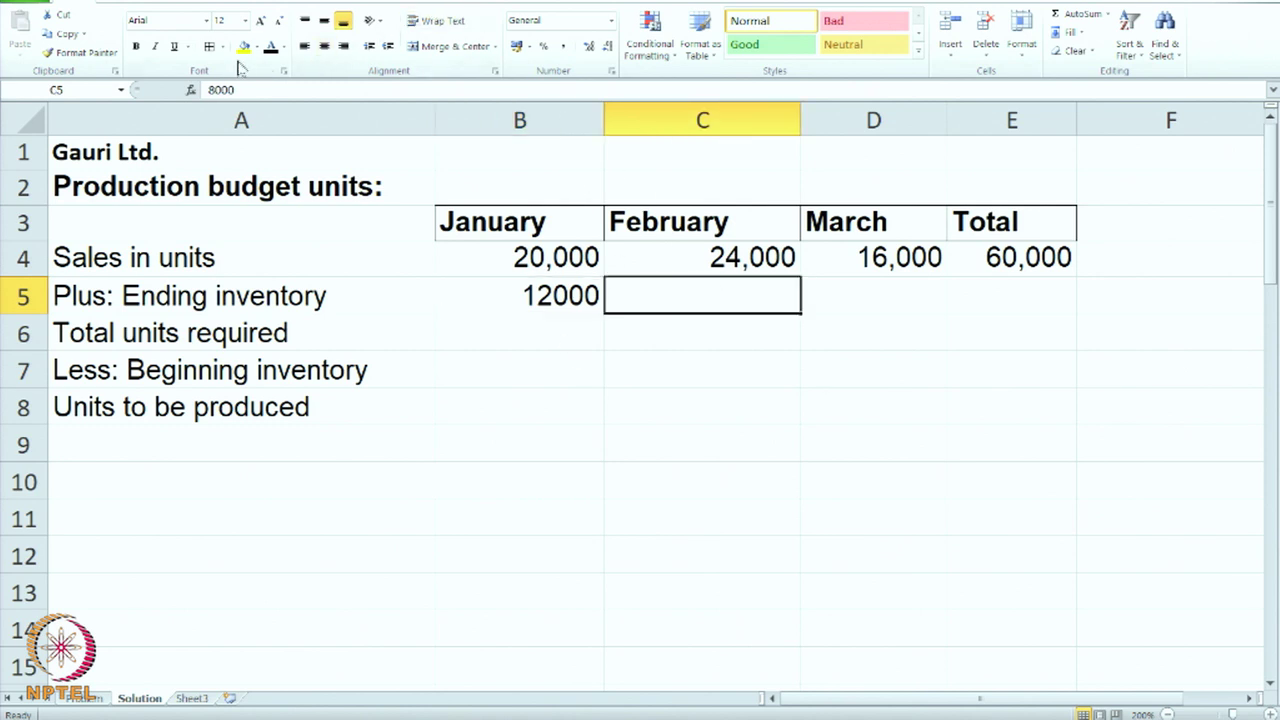
pyautogui.click(270, 50)
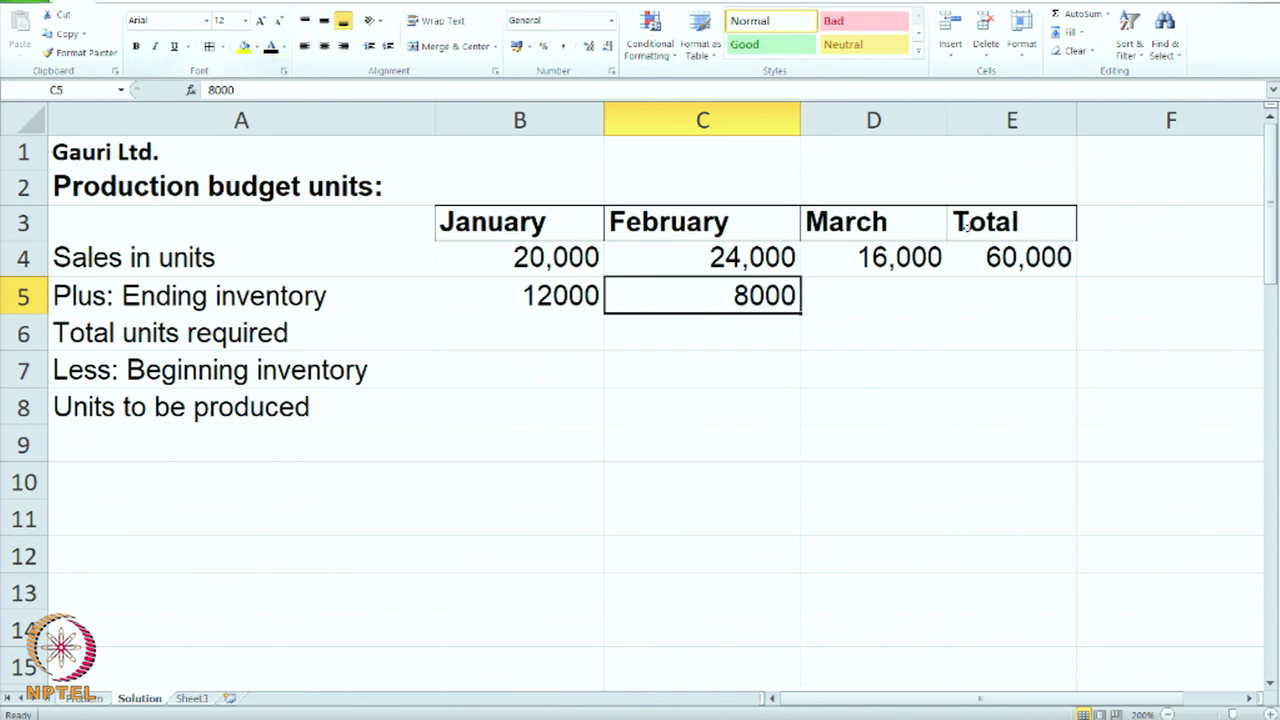
pyautogui.click(916, 242)
pyautogui.click(750, 289)
# - Check April's estimated unit sales on the Problem sheet, and reveal March's ending inventory in D5 on the Solution sheet with the Automatic font color
pyautogui.click(88, 700)
pyautogui.click(1009, 530)
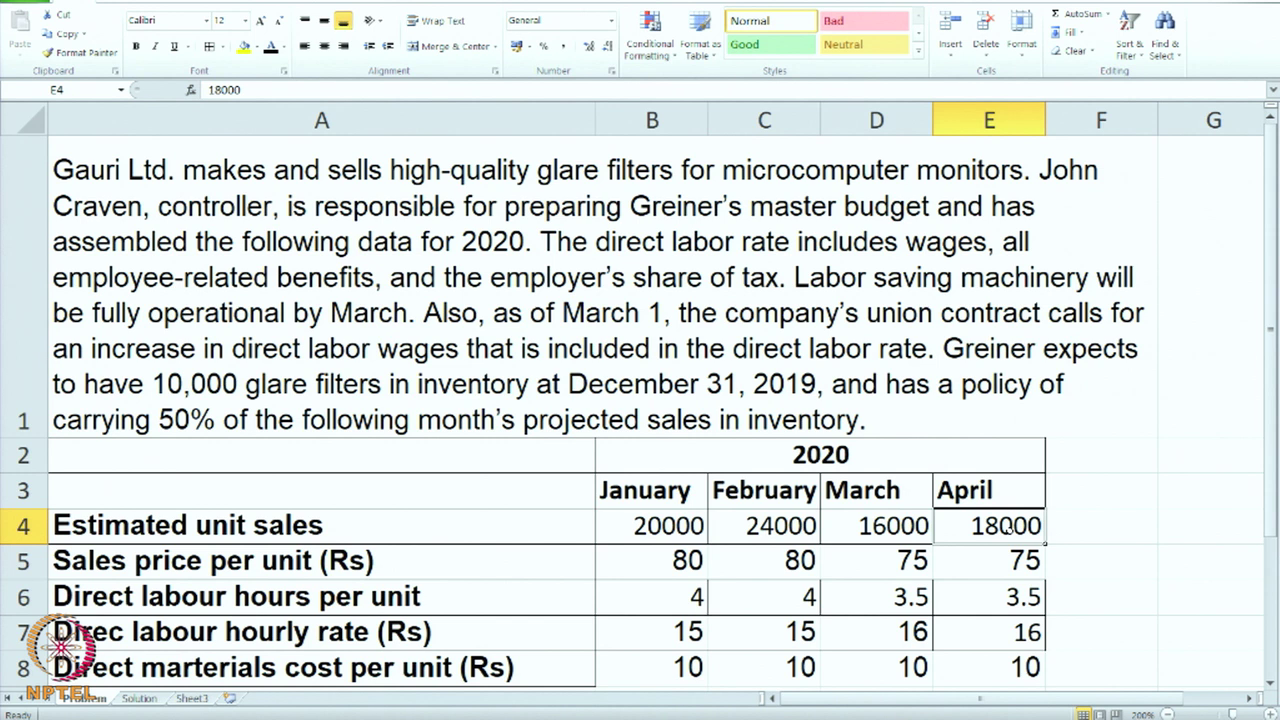
pyautogui.click(139, 699)
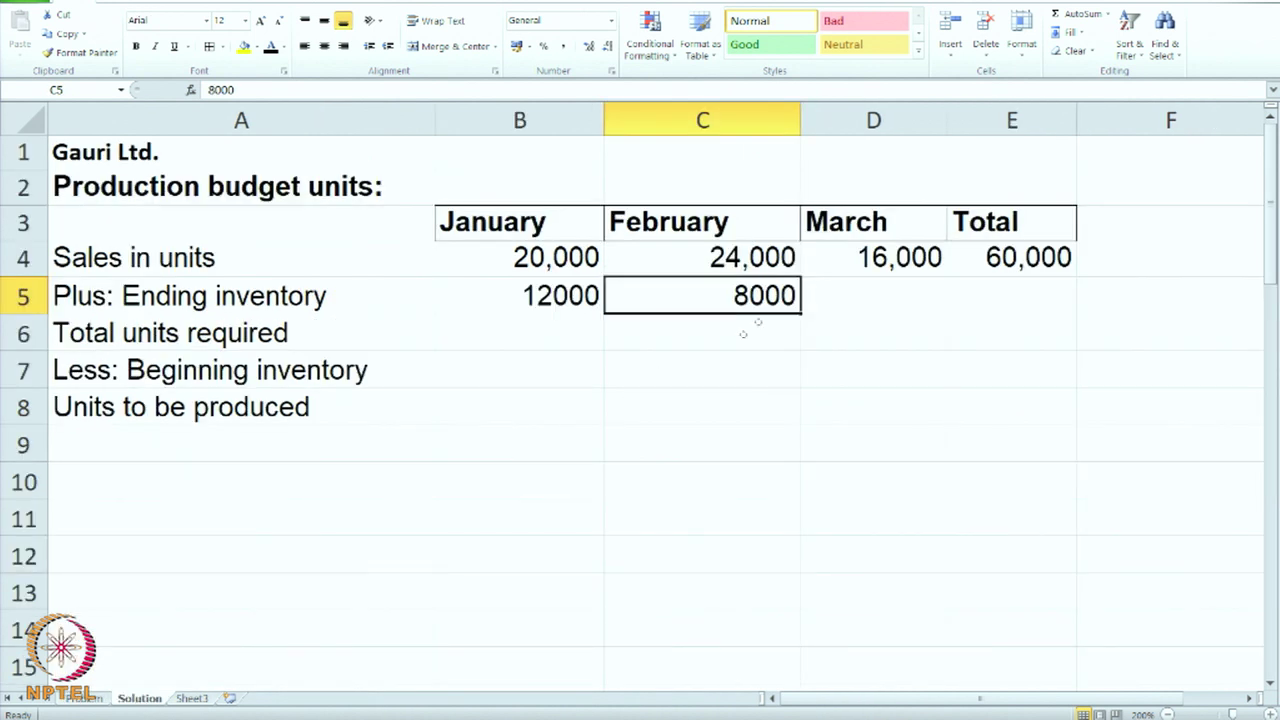
pyautogui.click(850, 289)
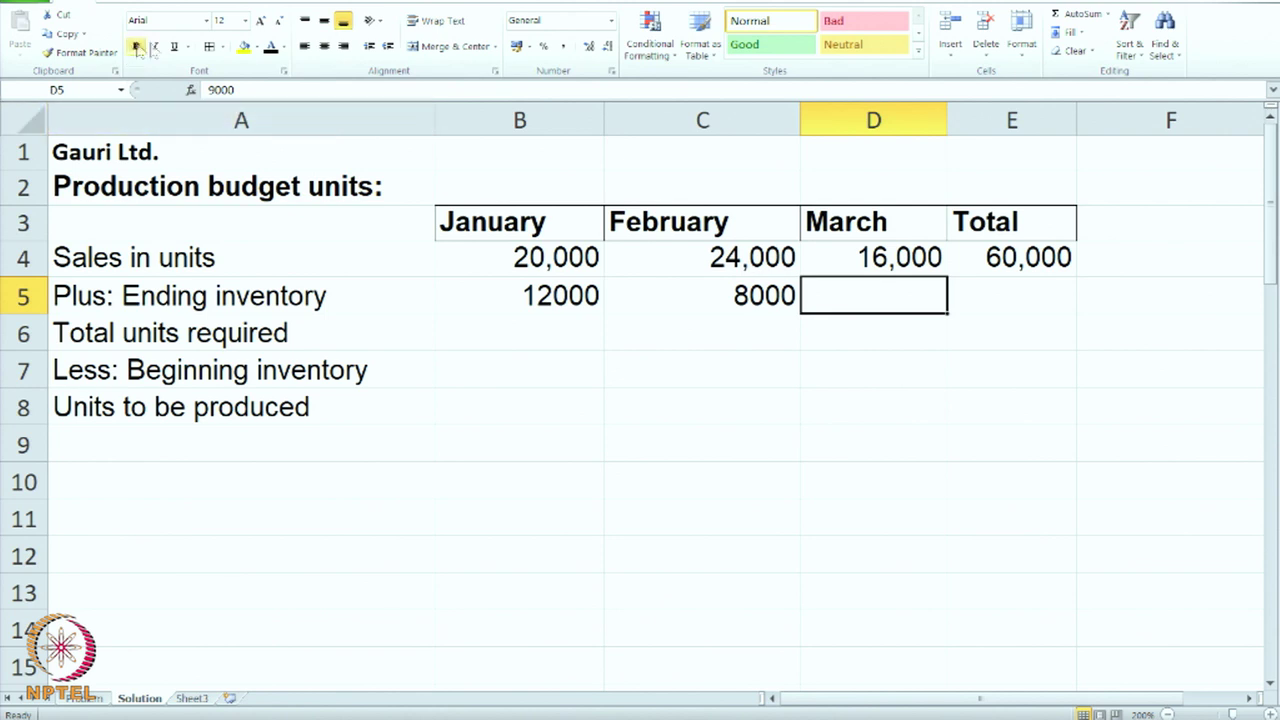
pyautogui.click(283, 47)
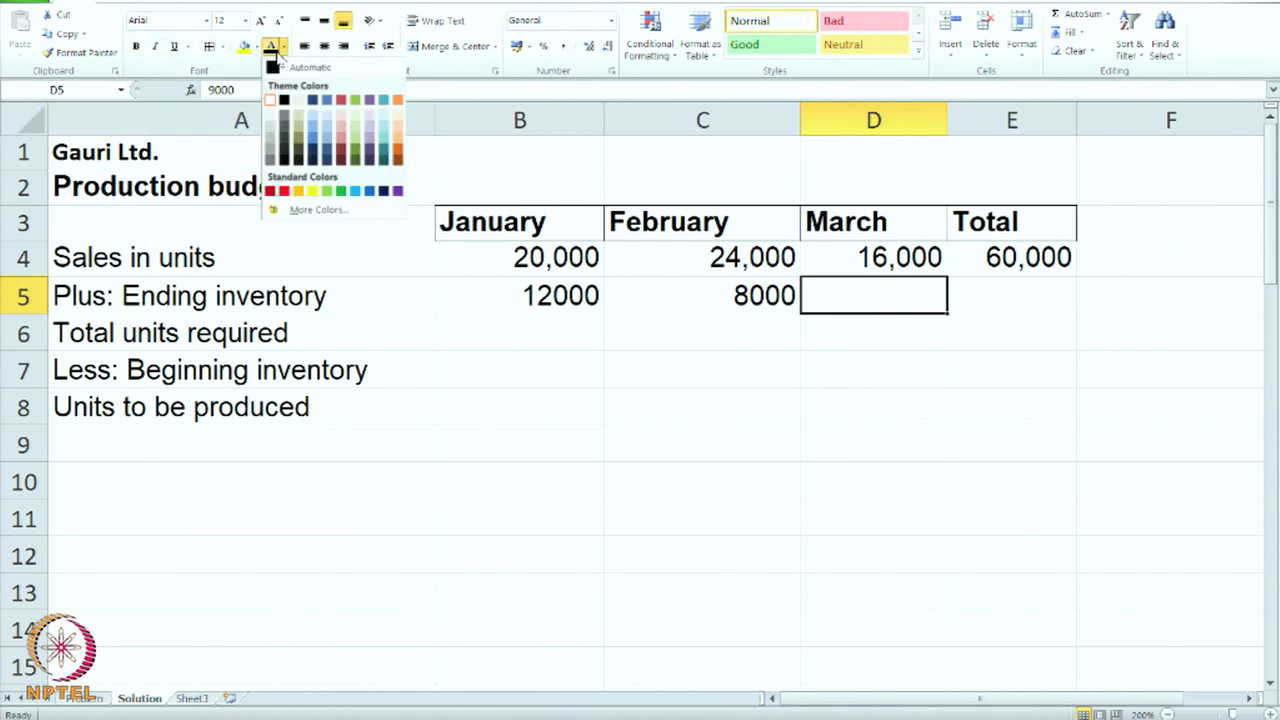
pyautogui.click(280, 66)
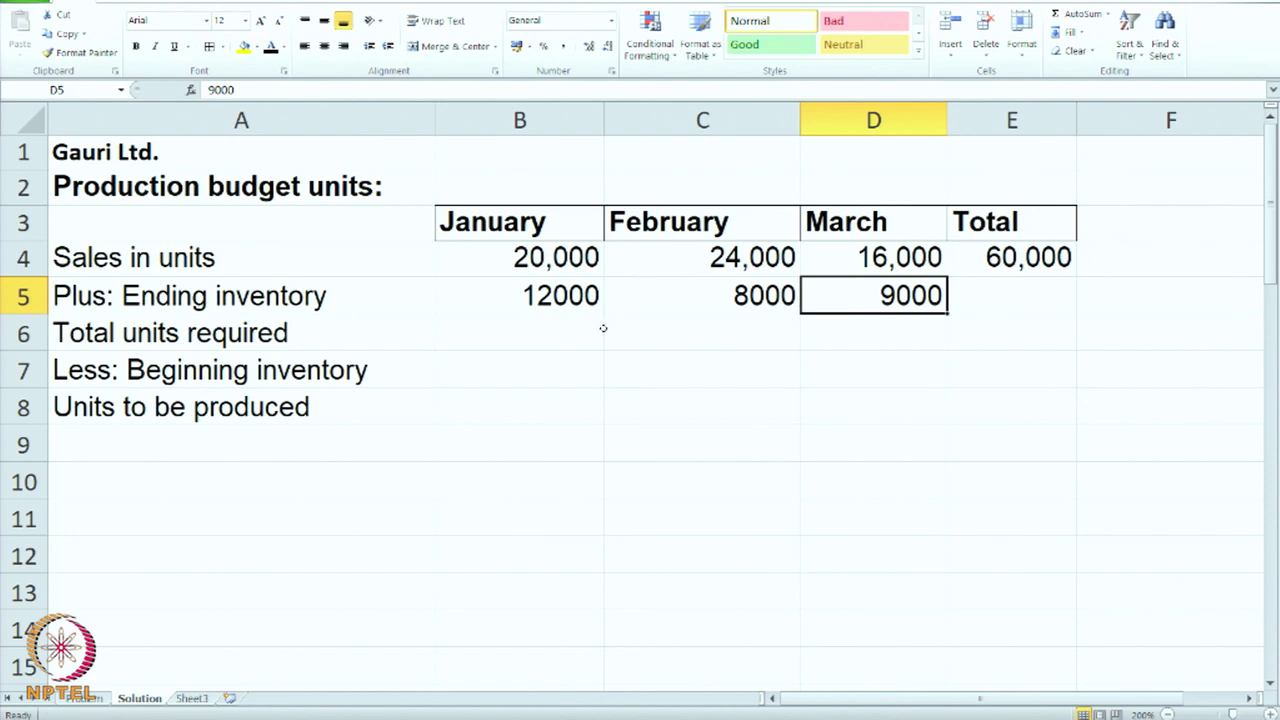
# - Check the December 31, 2019 inventory on the Problem sheet, and reveal January's beginning inventory in B7 on the Solution sheet with the Automatic font color
pyautogui.click(557, 295)
pyautogui.click(720, 298)
pyautogui.click(822, 295)
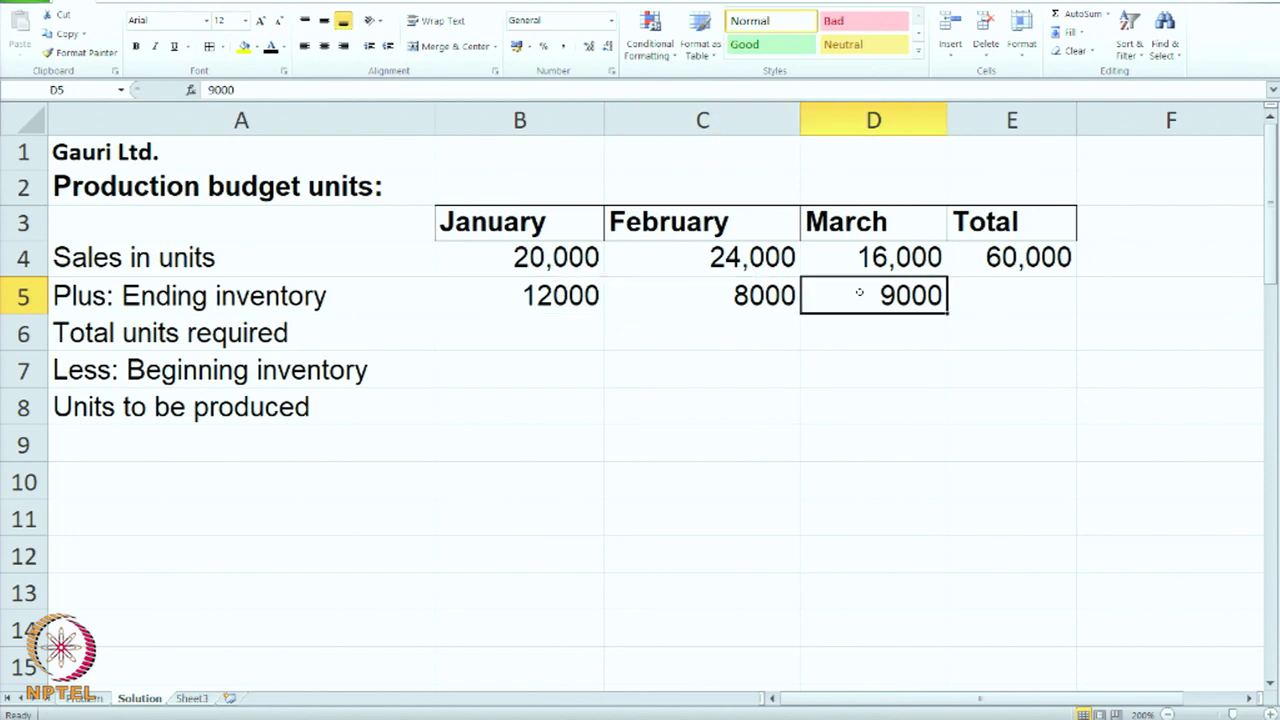
pyautogui.click(487, 380)
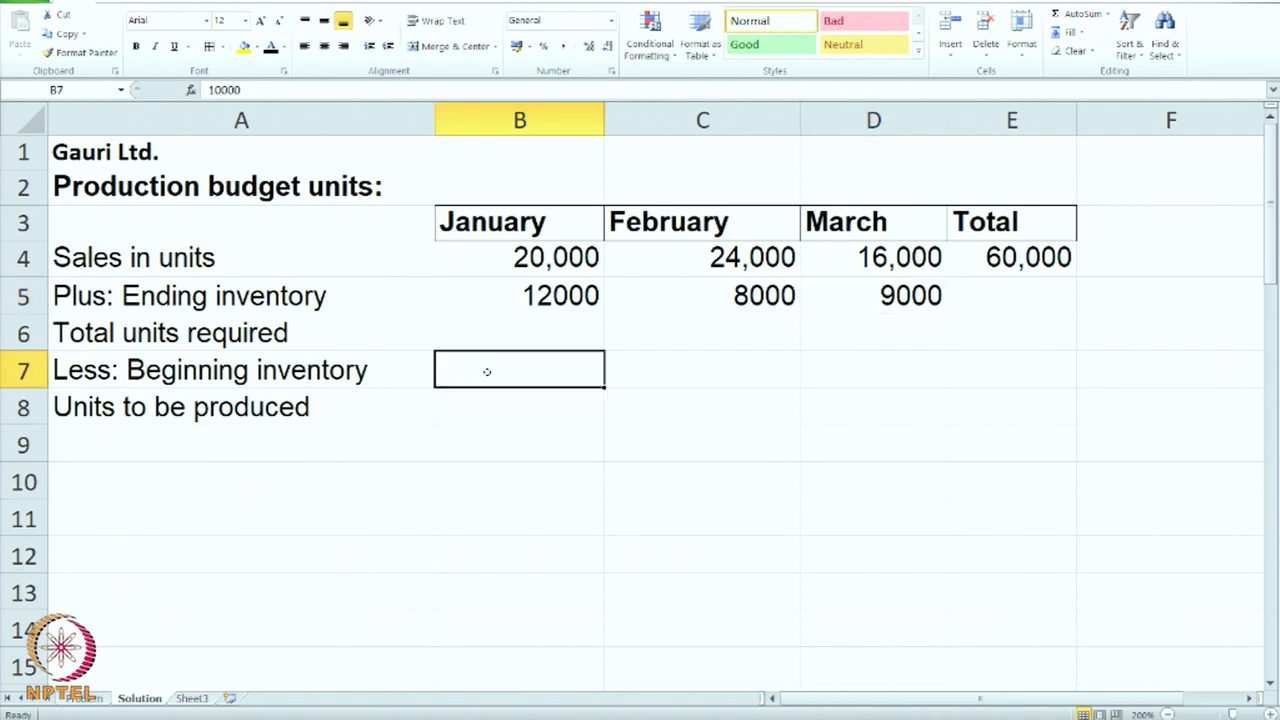
pyautogui.click(88, 700)
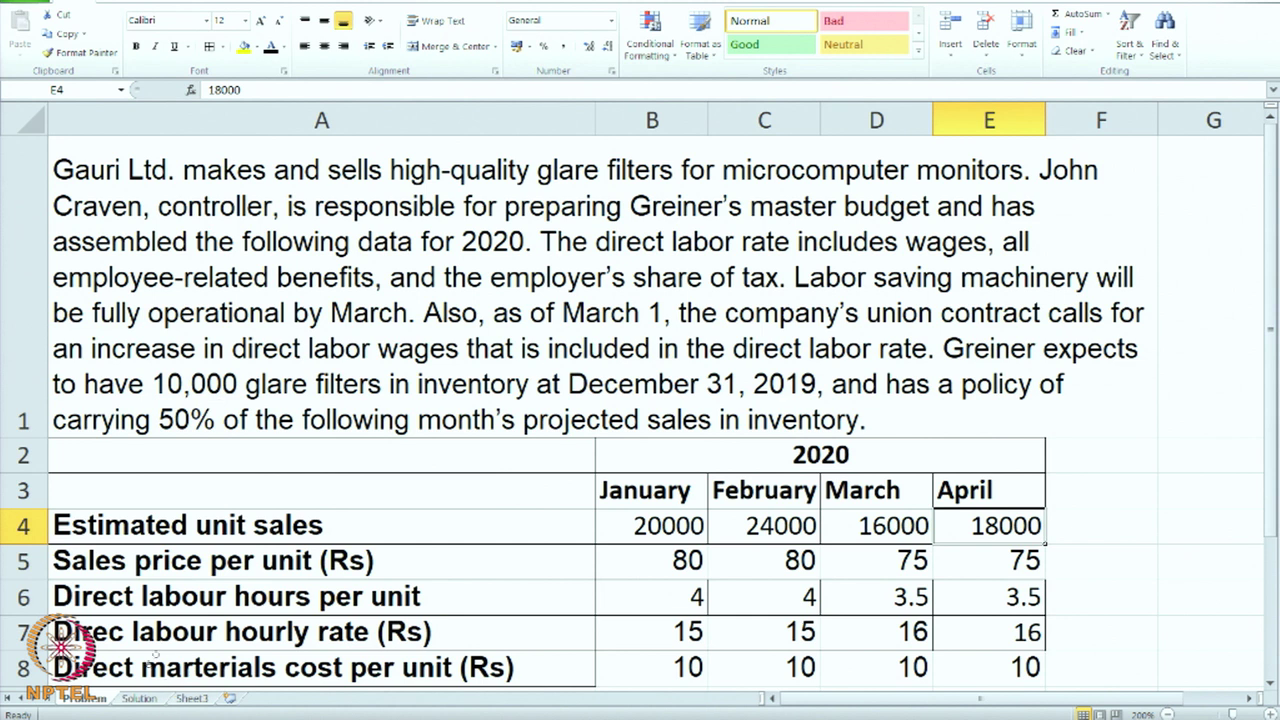
pyautogui.click(142, 700)
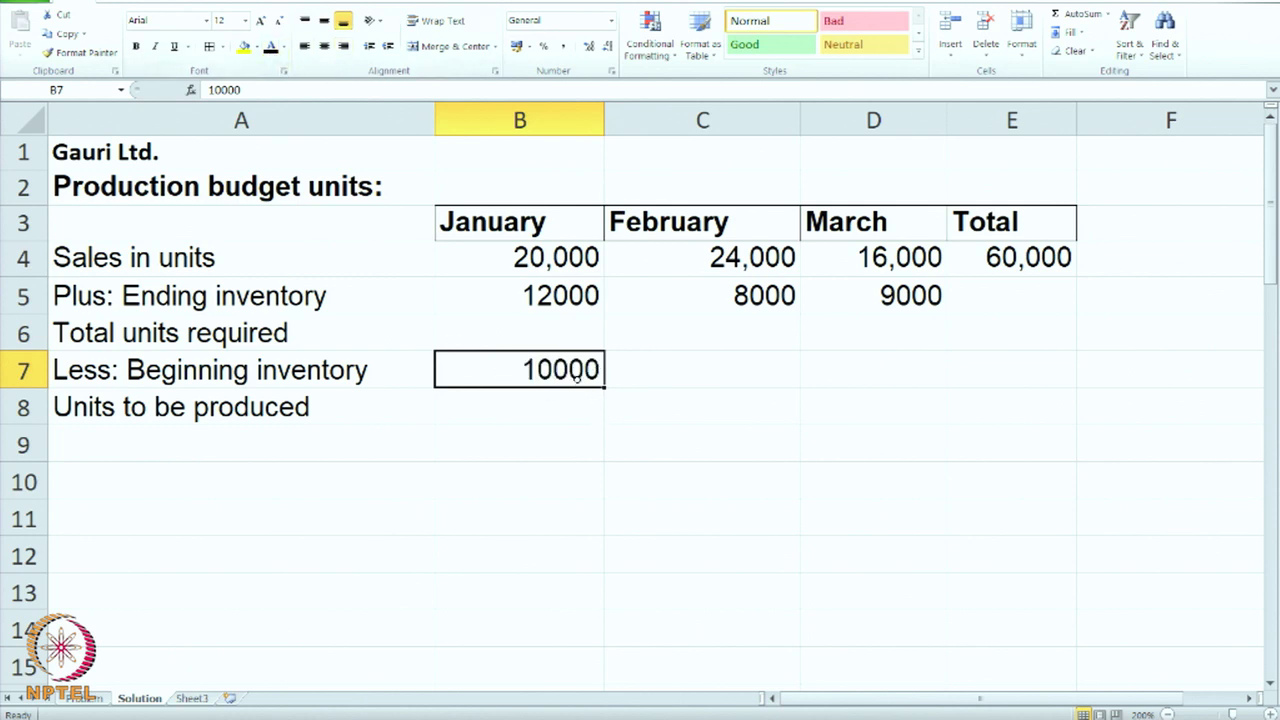
# - Reveal January's units to be produced in B8 with the Automatic font color and trace the calculation through sales, ending inventory and beginning inventory
pyautogui.click(547, 403)
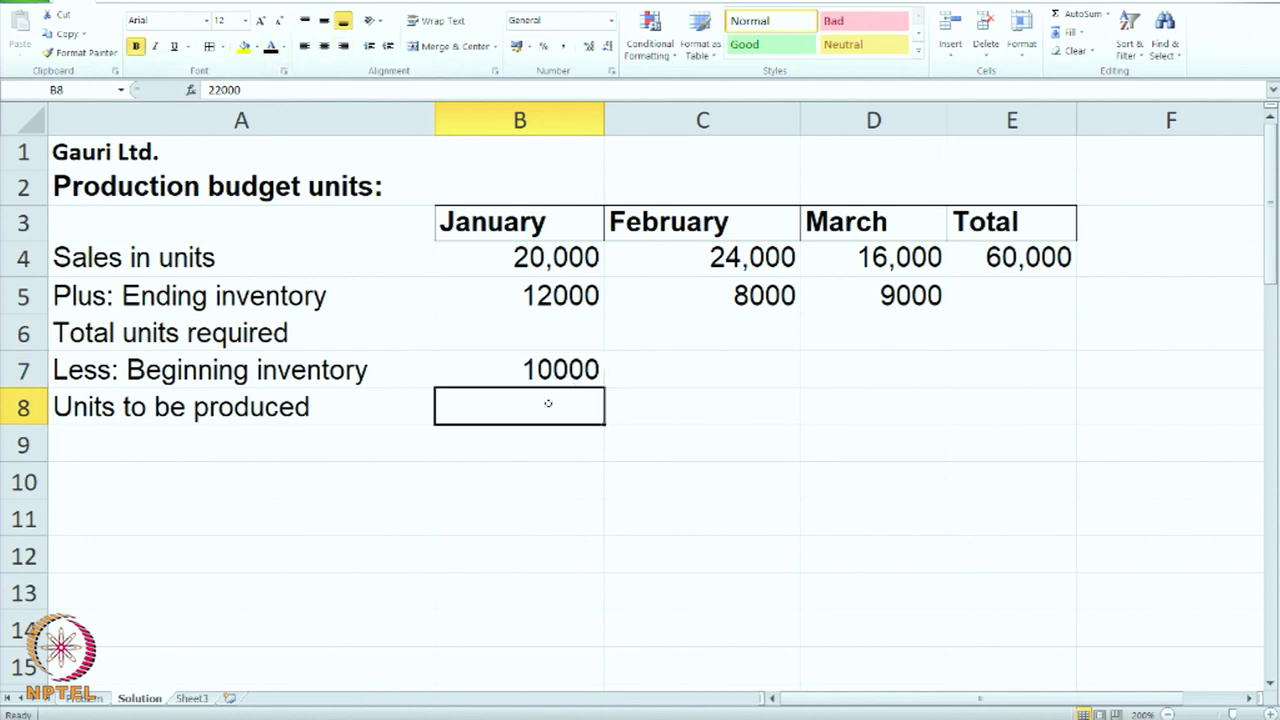
pyautogui.click(270, 50)
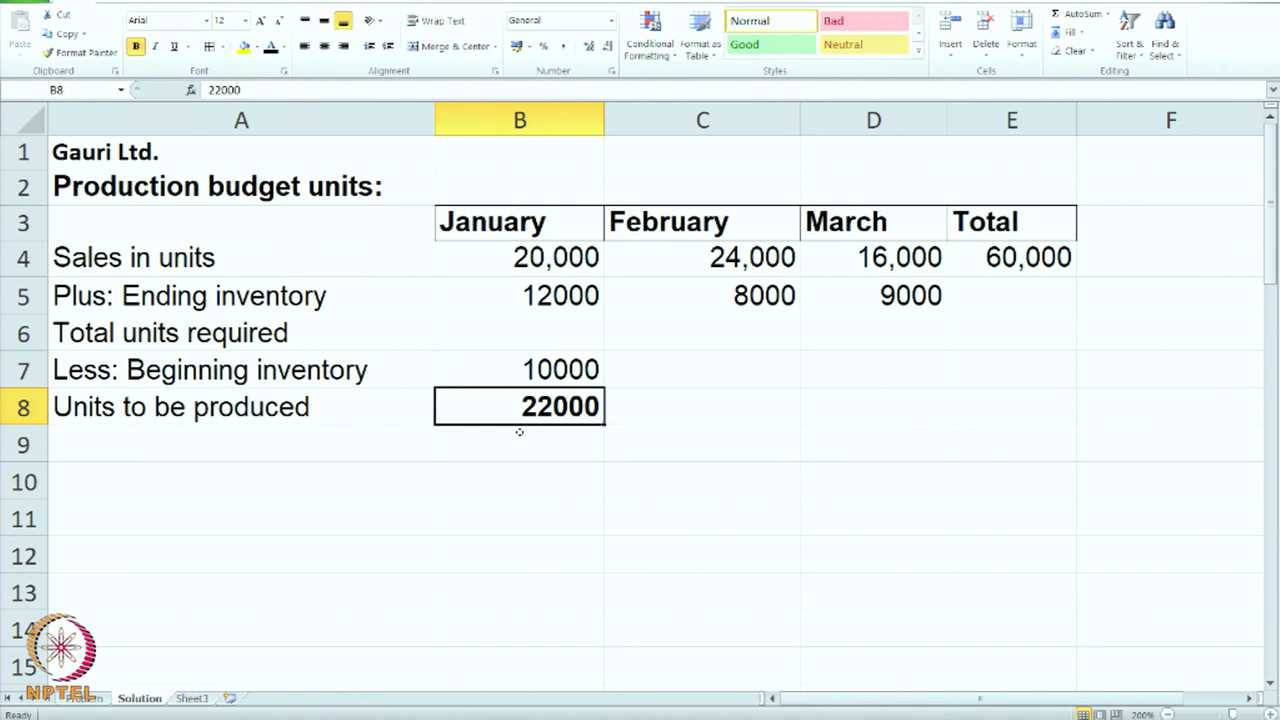
pyautogui.click(521, 270)
pyautogui.click(520, 304)
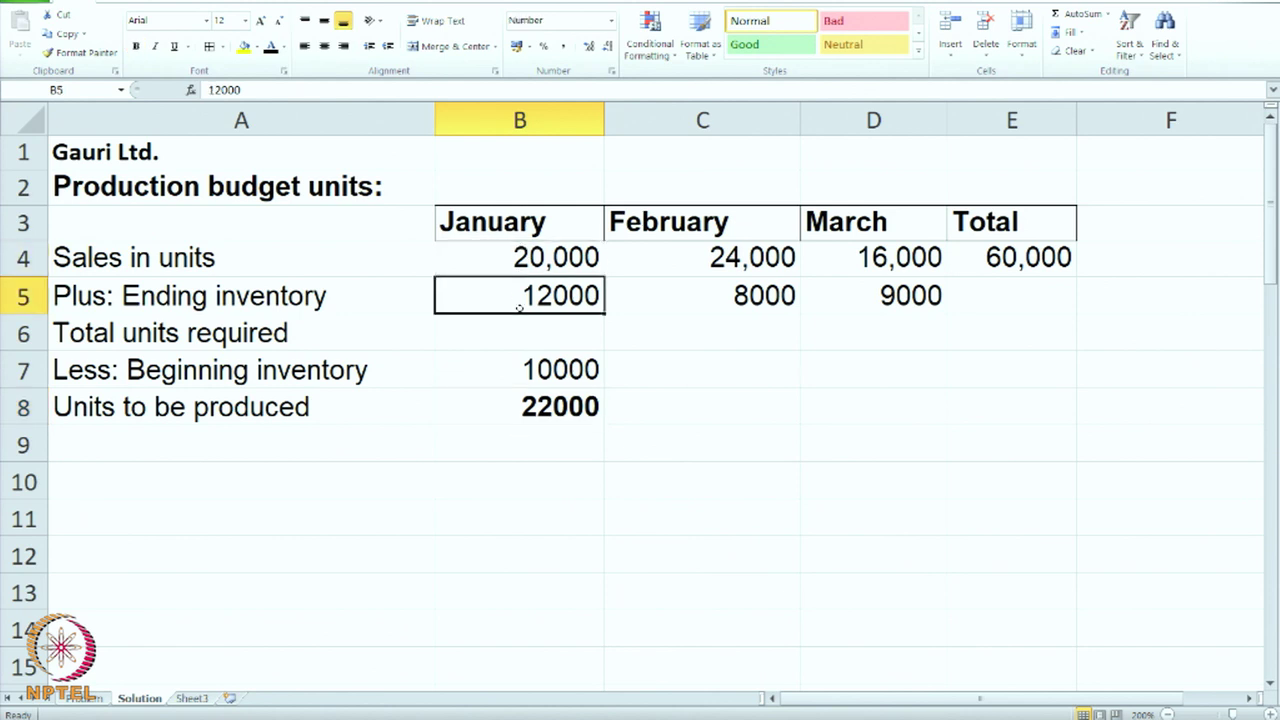
pyautogui.click(492, 370)
pyautogui.click(507, 411)
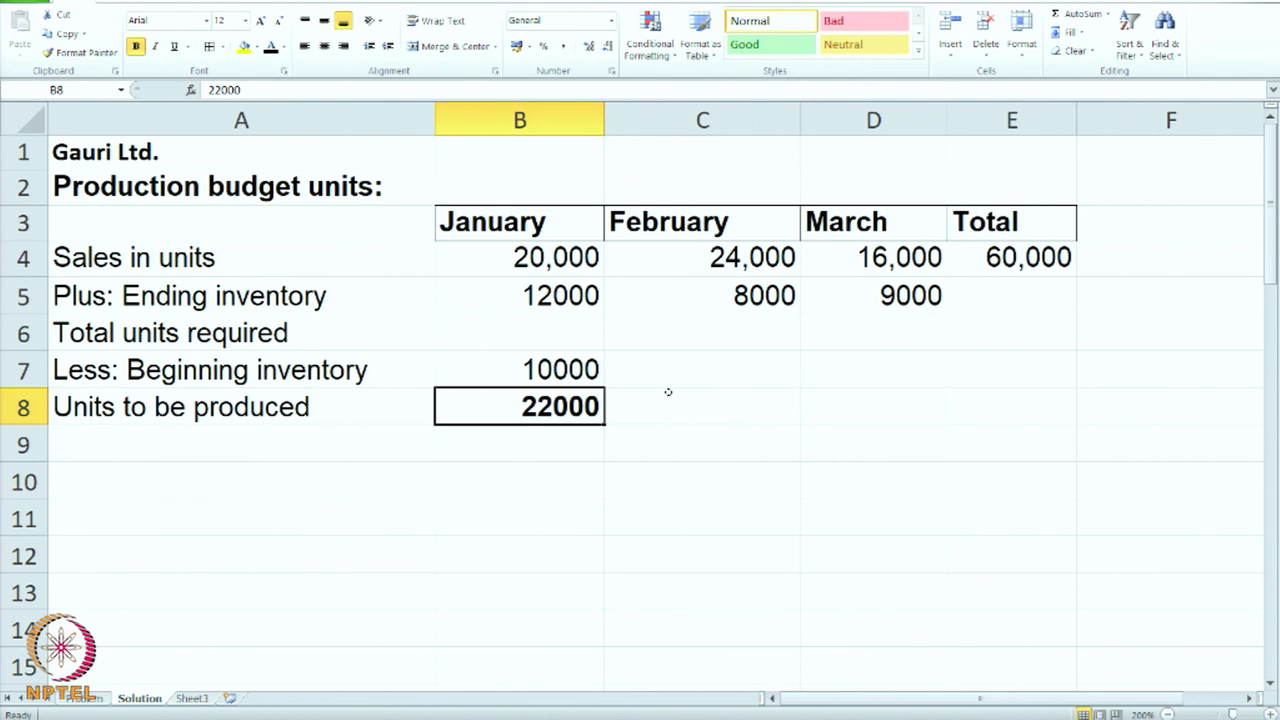
# - Reveal February's beginning inventory and units to be produced in C7:C8 with the Automatic font color, and compare C7 with January's ending inventory
pyautogui.moveTo(673, 363); pyautogui.dragTo(672, 406)
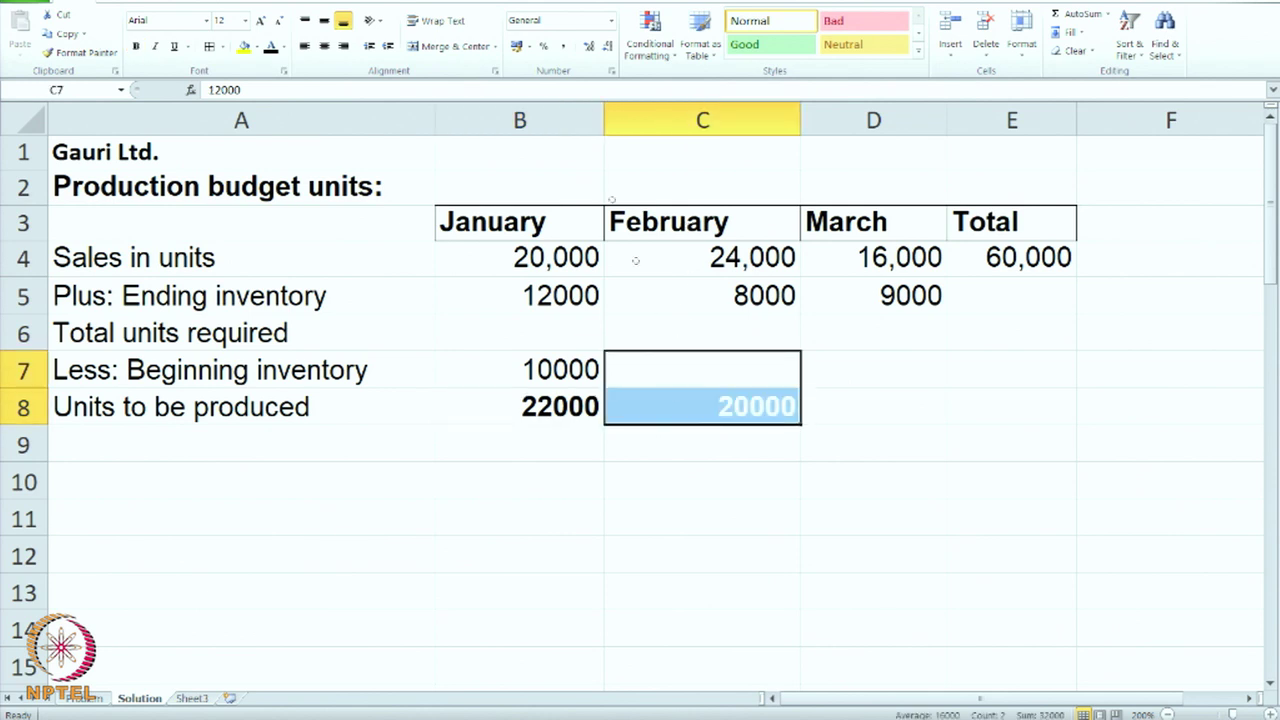
pyautogui.click(272, 50)
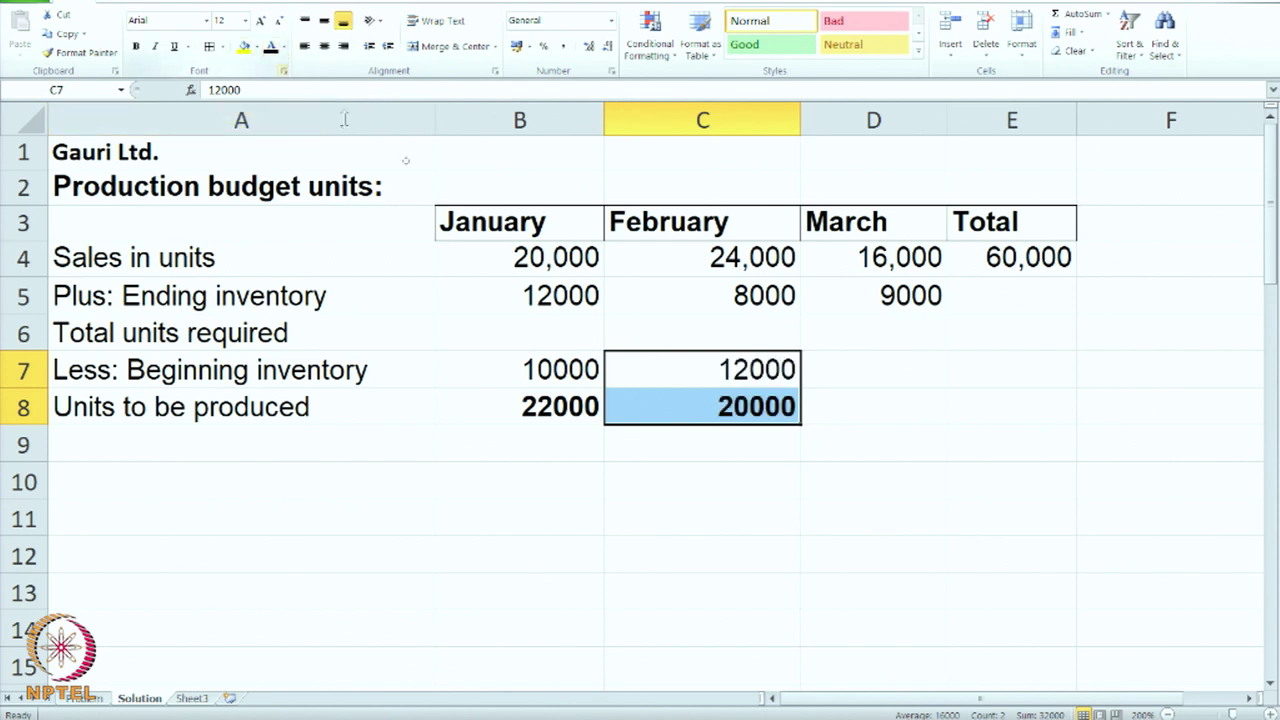
pyautogui.click(848, 390)
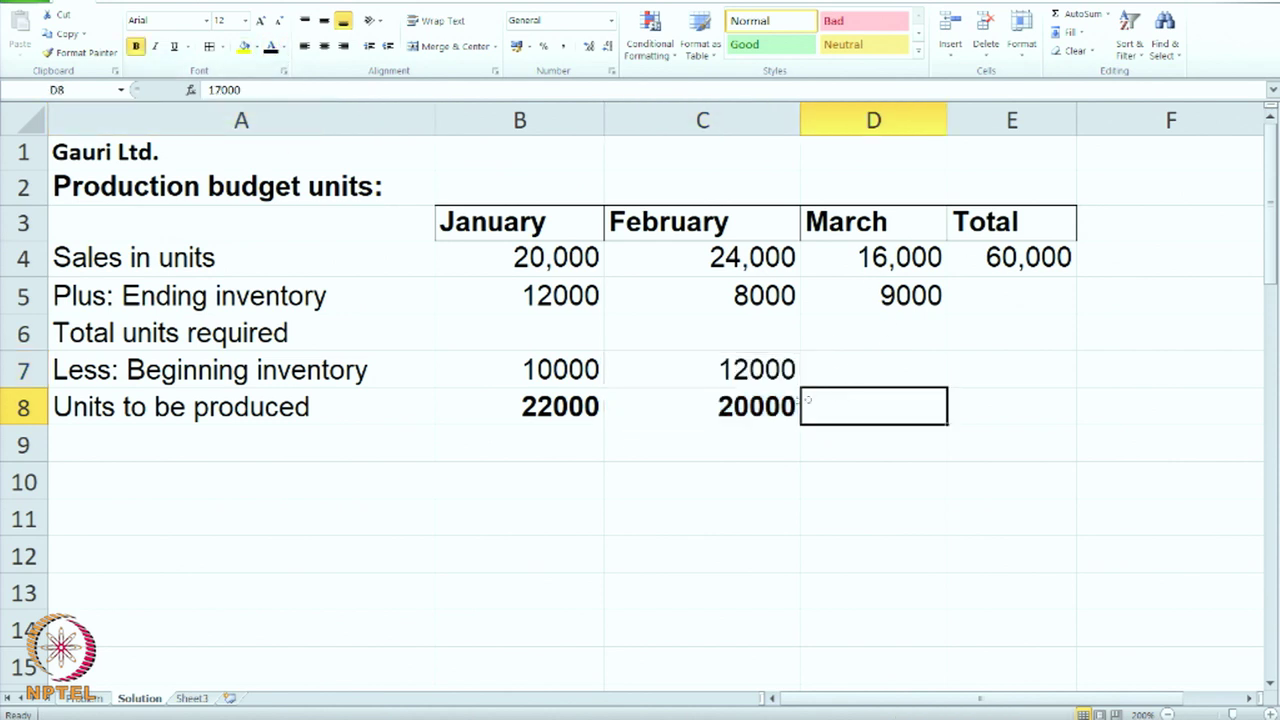
pyautogui.click(706, 373)
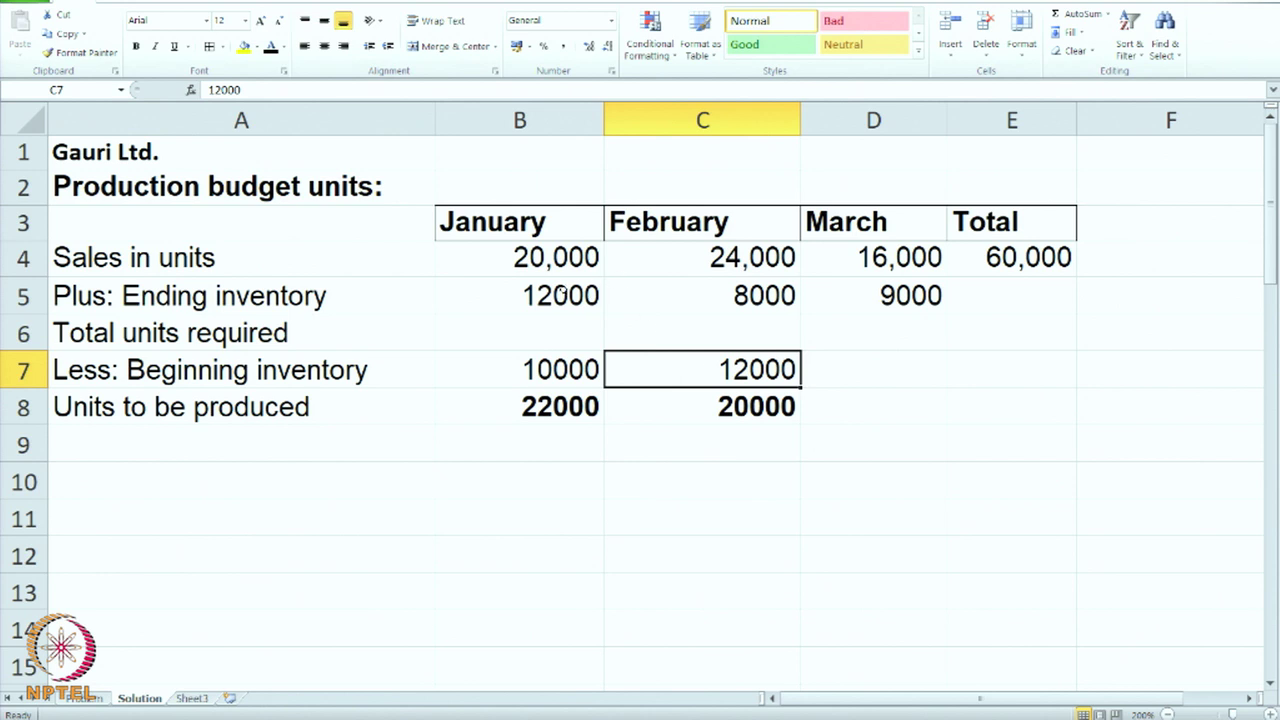
pyautogui.click(562, 292)
pyautogui.click(760, 372)
pyautogui.click(715, 419)
# - Reveal March's beginning inventory and units to be produced in D7:D8 with the Automatic font color, and compare D7 with February's ending inventory
pyautogui.moveTo(847, 377); pyautogui.dragTo(849, 395)
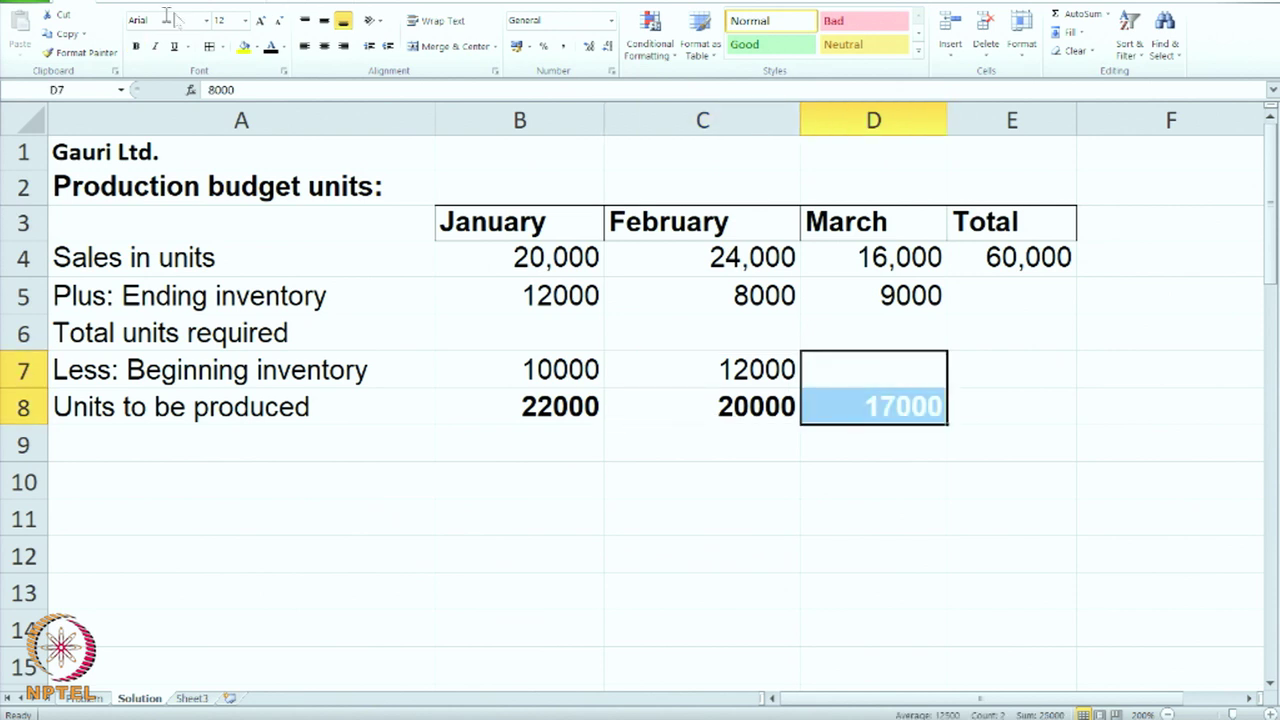
pyautogui.click(272, 48)
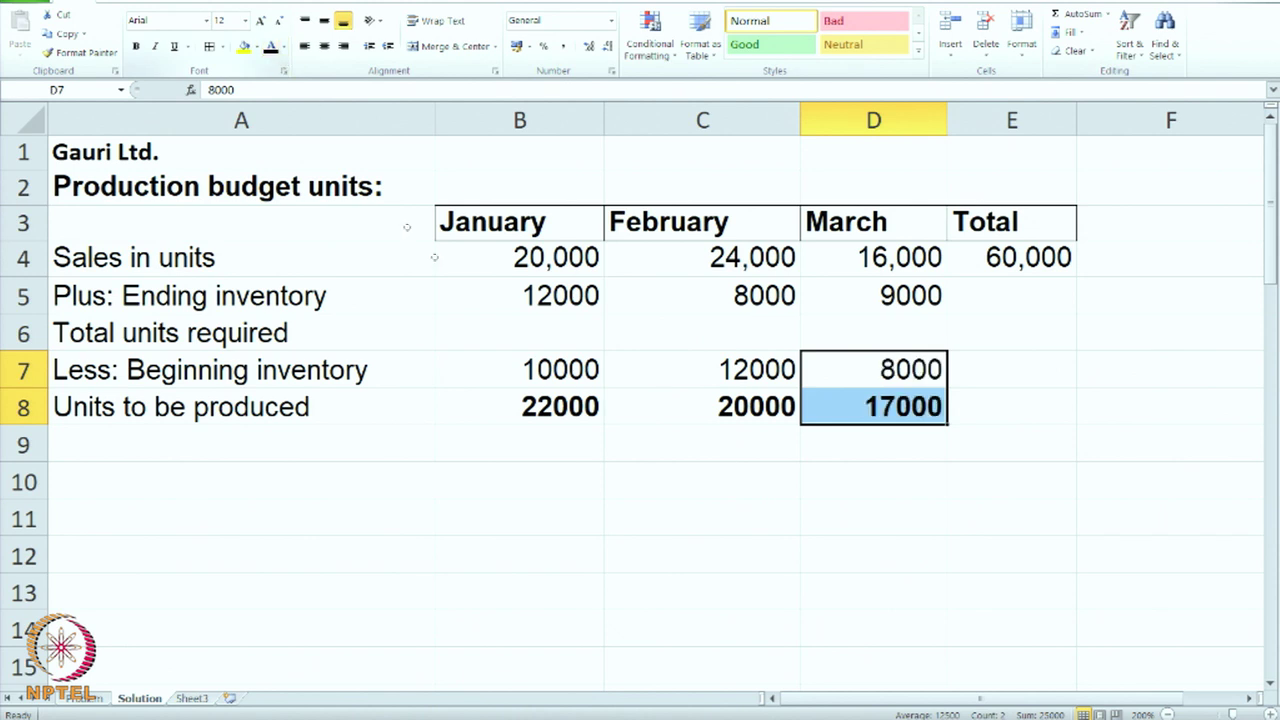
pyautogui.click(858, 312)
pyautogui.click(765, 312)
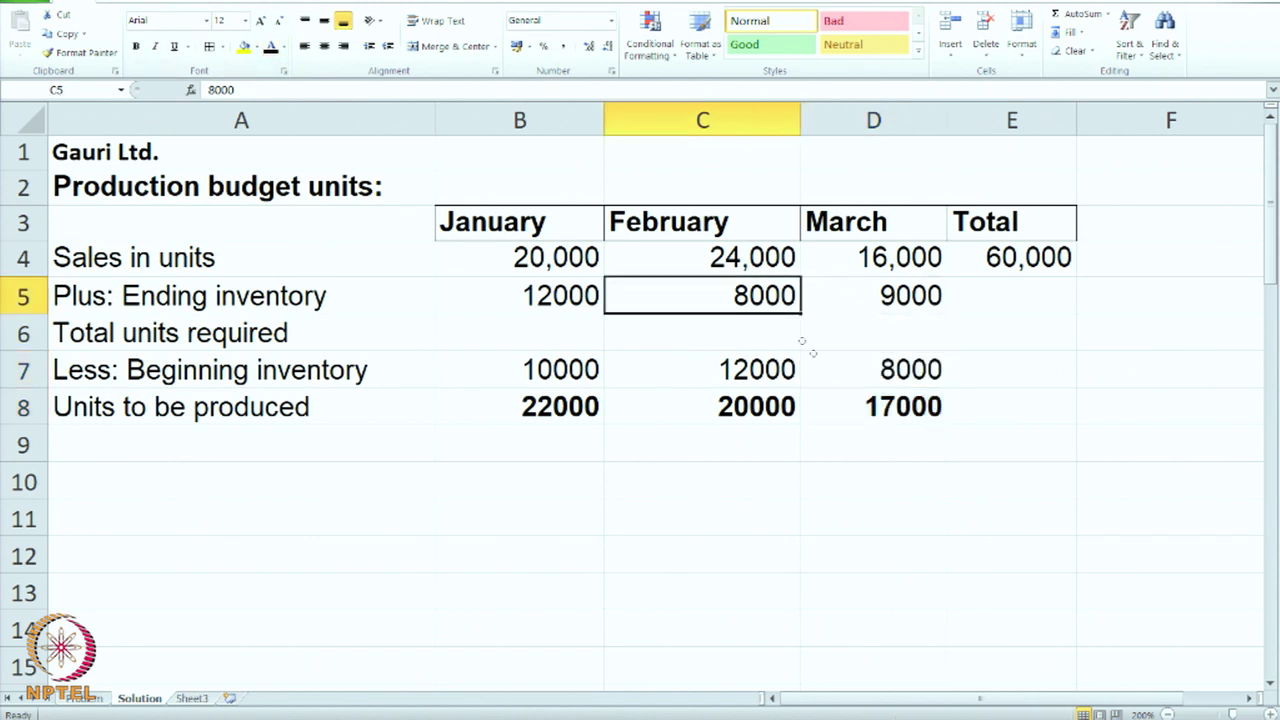
pyautogui.click(917, 385)
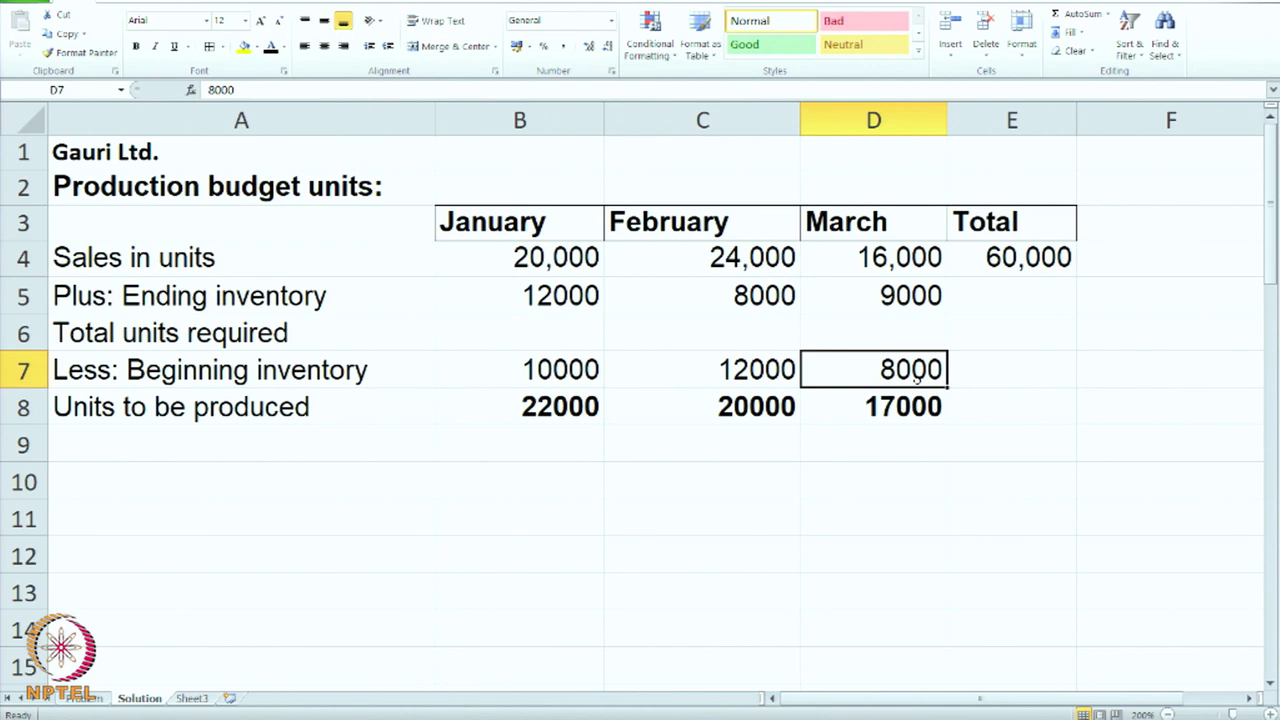
pyautogui.click(878, 412)
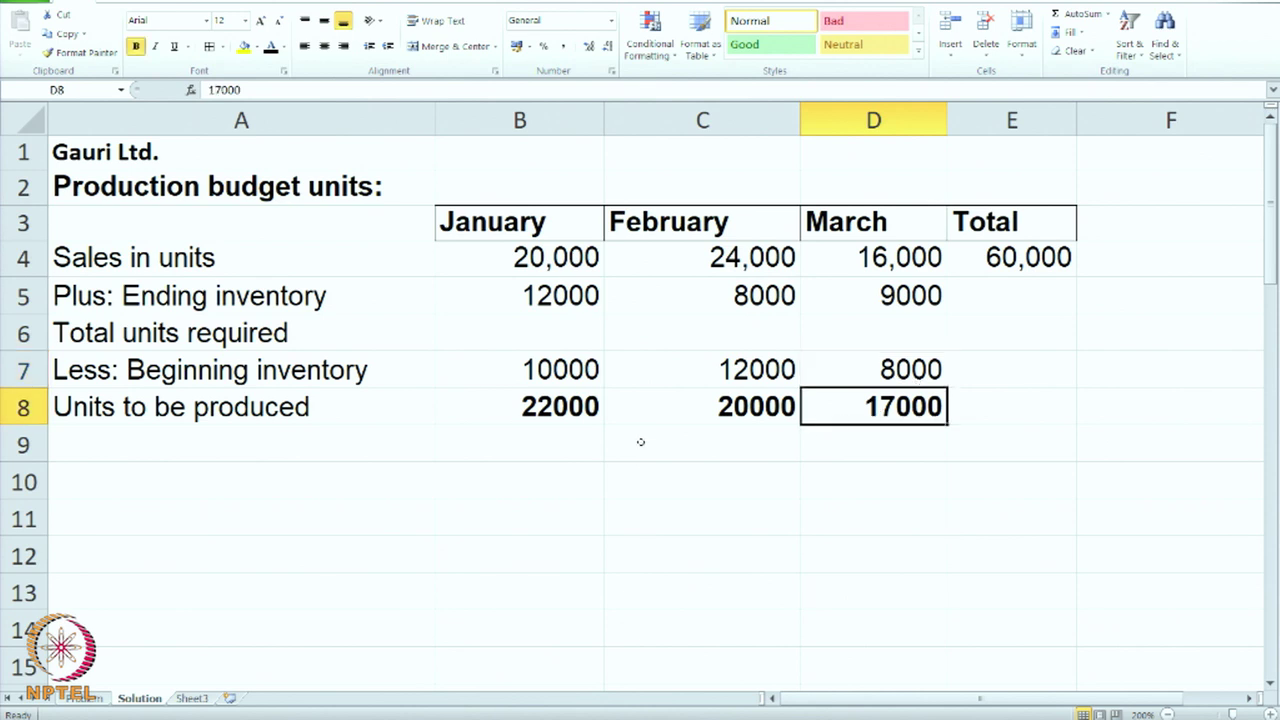
# - Reveal the quarter totals in E5:E8 with the Automatic font color, and compare them with March's ending inventory and January's beginning inventory
pyautogui.moveTo(1019, 305); pyautogui.dragTo(1013, 403)
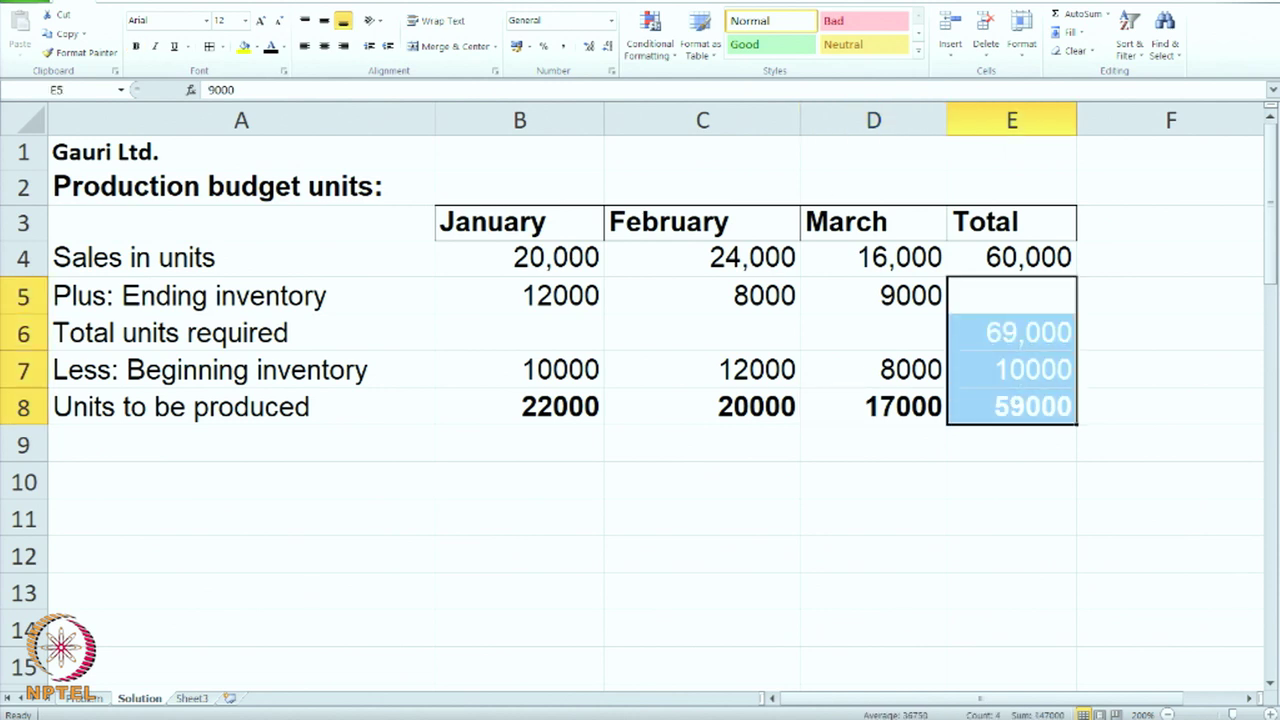
pyautogui.click(269, 47)
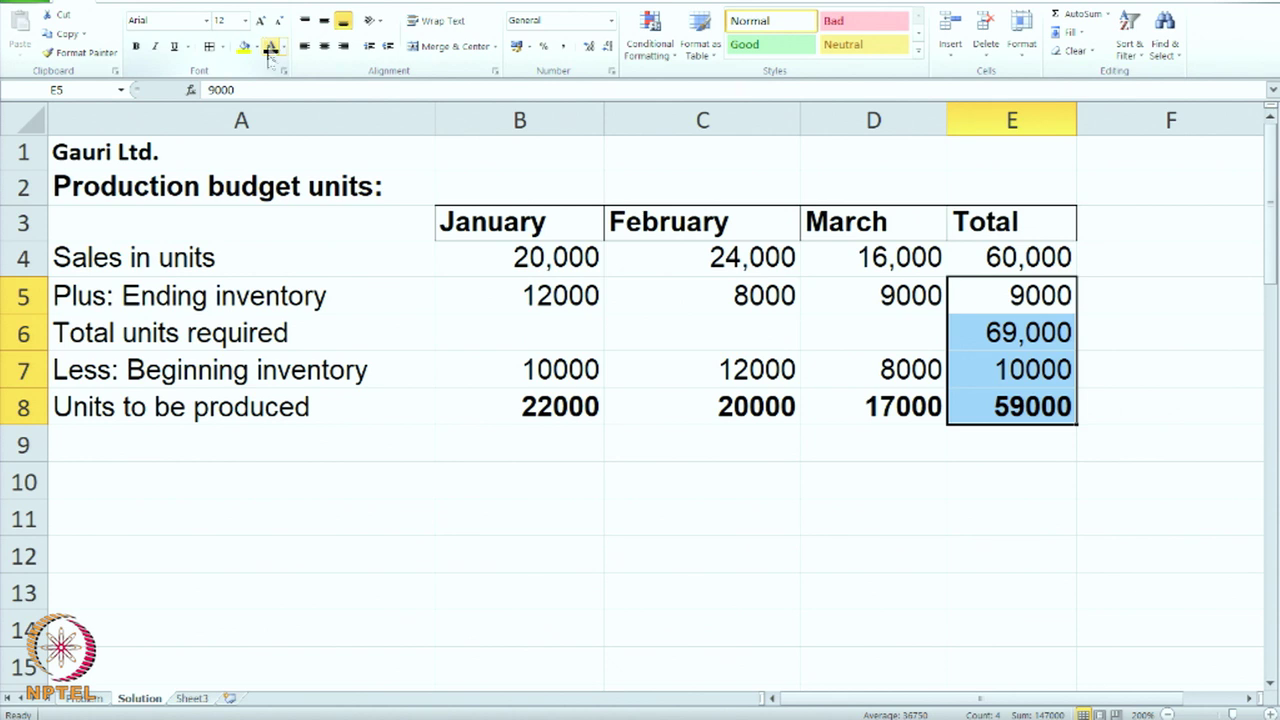
pyautogui.click(795, 432)
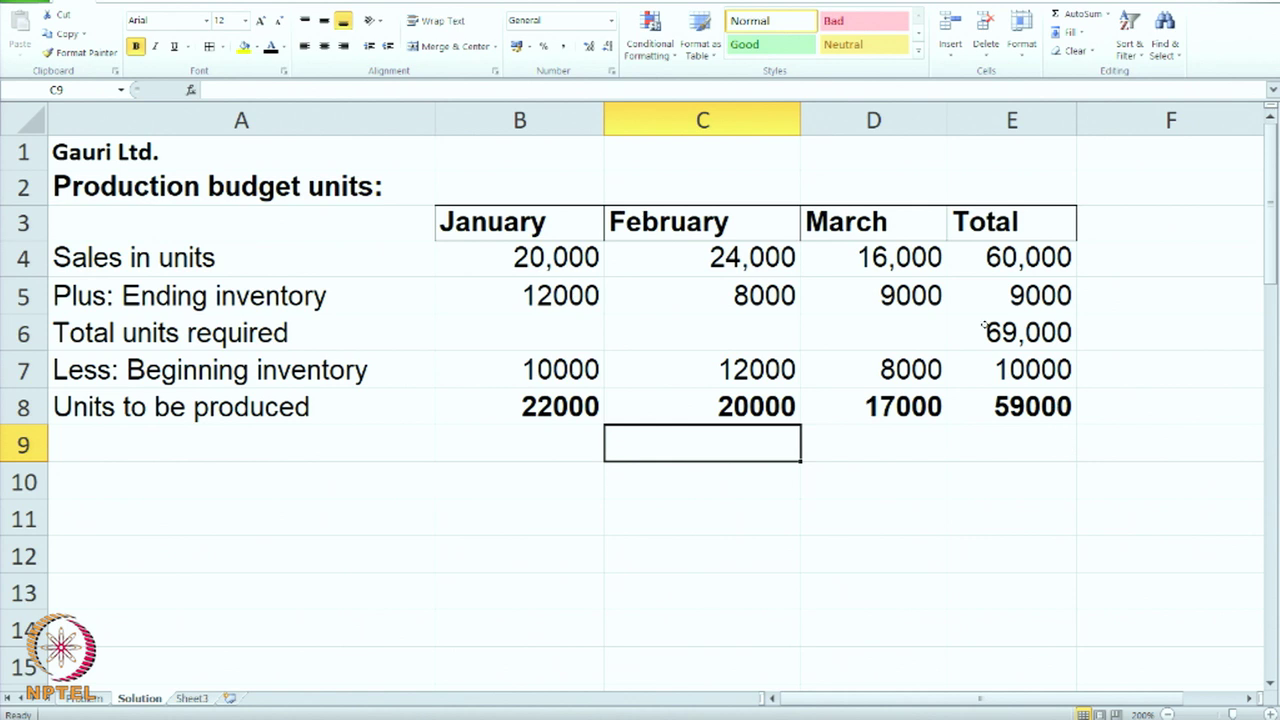
pyautogui.click(976, 300)
pyautogui.press('Left')
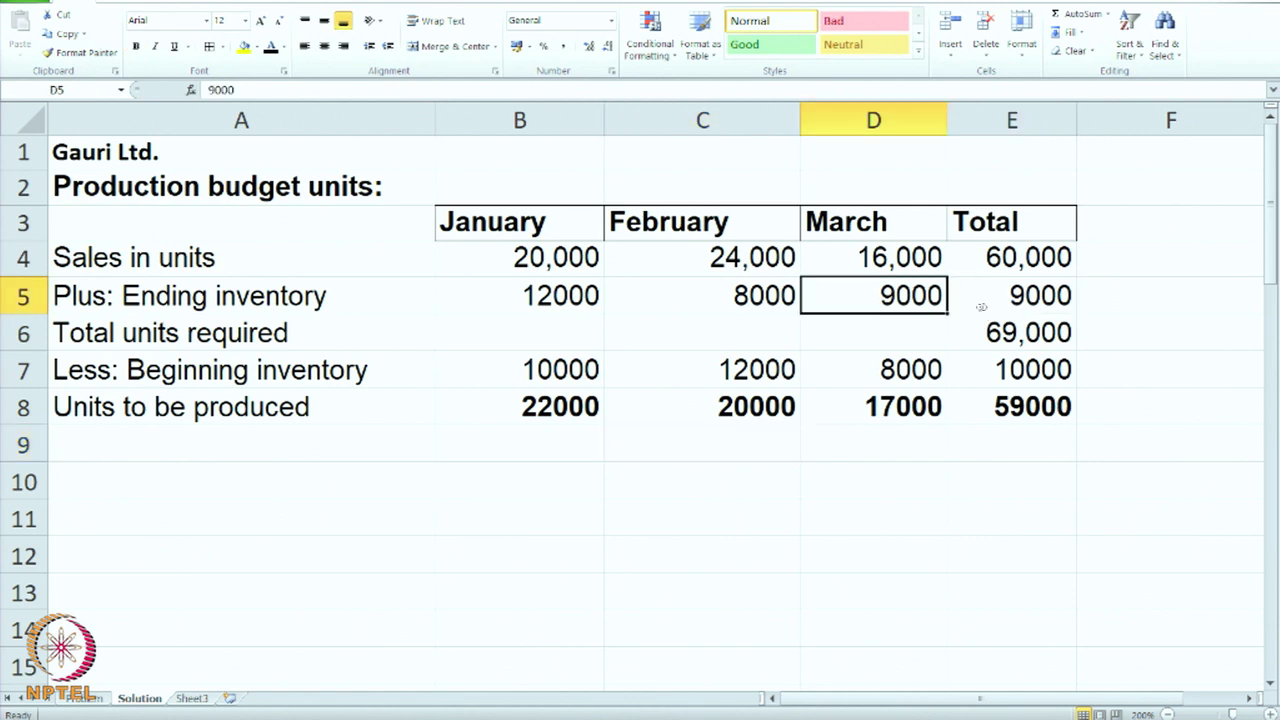
pyautogui.press('Right')
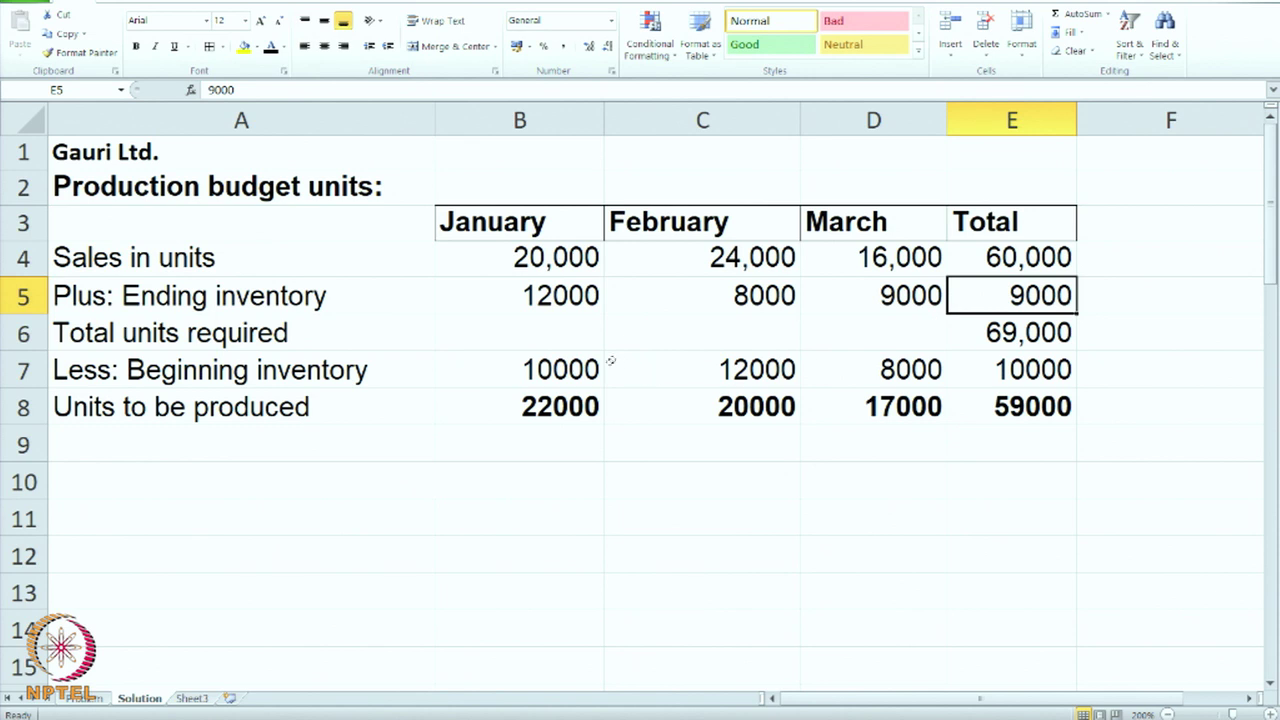
pyautogui.click(538, 381)
pyautogui.click(1062, 374)
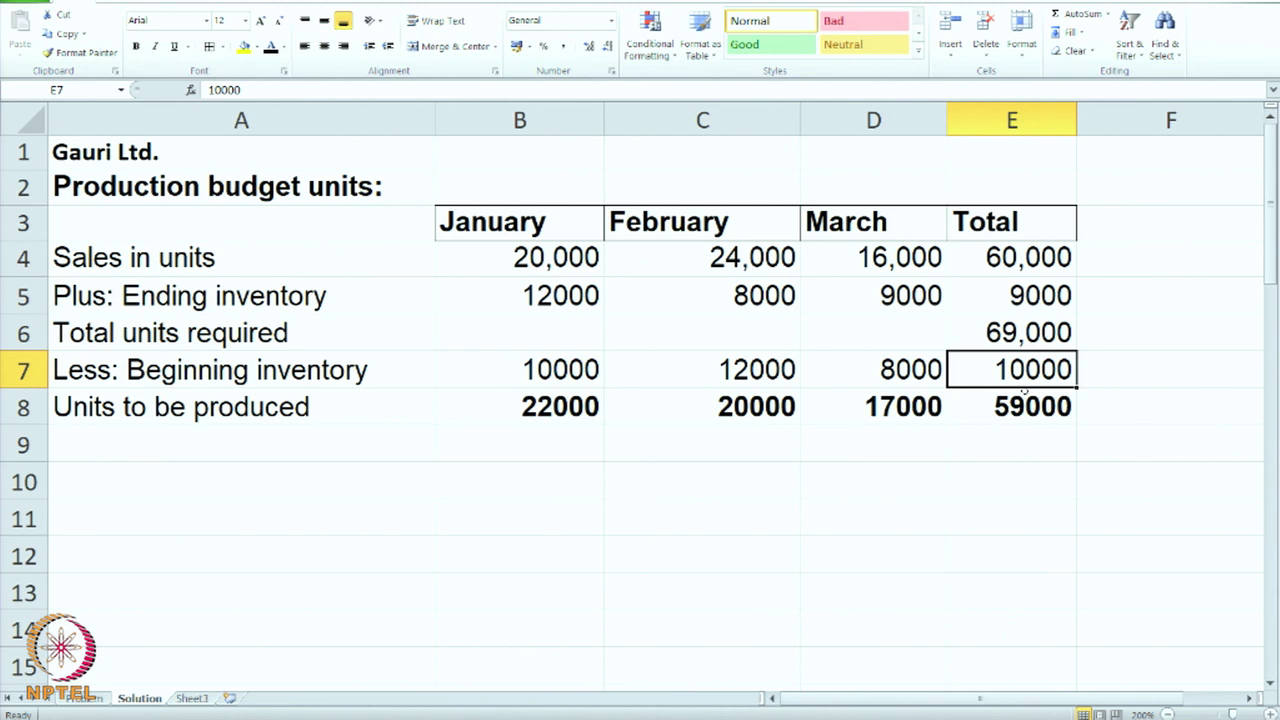
# - Review the Total column's calculation of units to be produced and compare it with the monthly production figures in row 8
pyautogui.click(1008, 410)
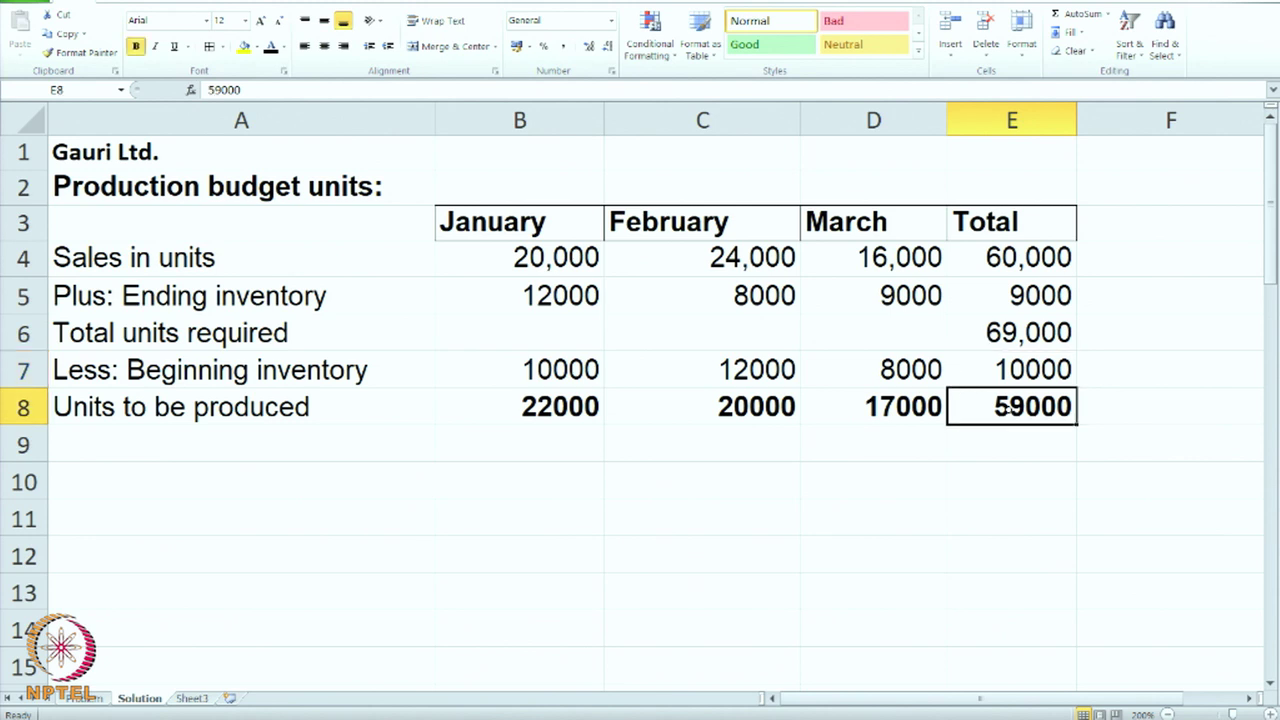
pyautogui.click(1018, 248)
pyautogui.click(1012, 302)
pyautogui.click(1012, 378)
pyautogui.click(1015, 416)
pyautogui.click(560, 406)
pyautogui.click(711, 407)
pyautogui.click(876, 420)
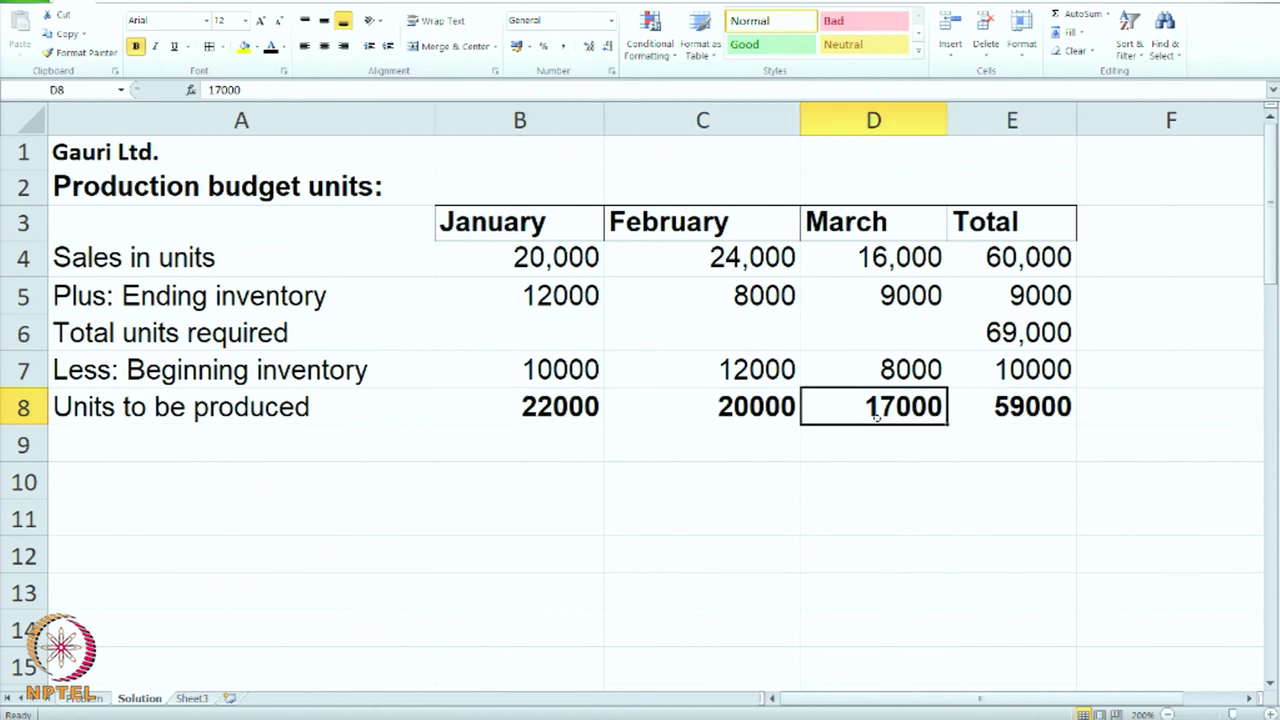
pyautogui.click(991, 417)
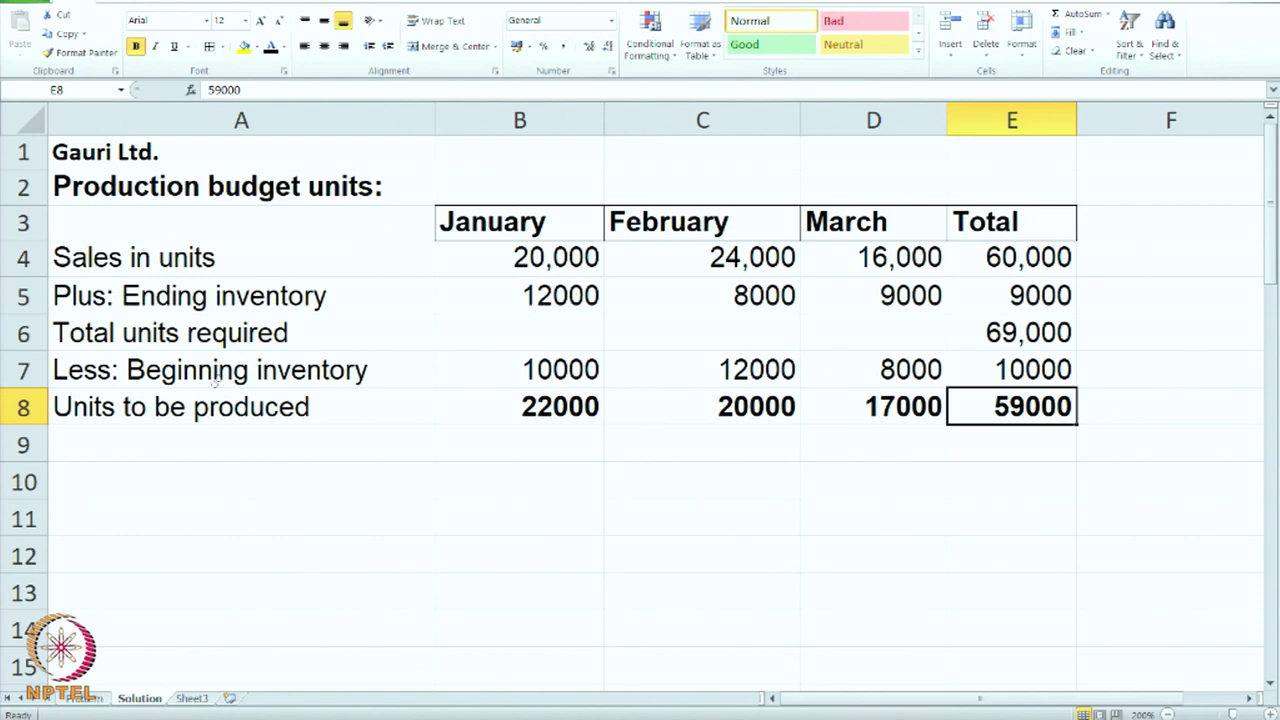
# - Reveal the heading "Direct labour budget (hours):" in A10 by applying the Automatic font color to A9:A10
pyautogui.click(205, 452)
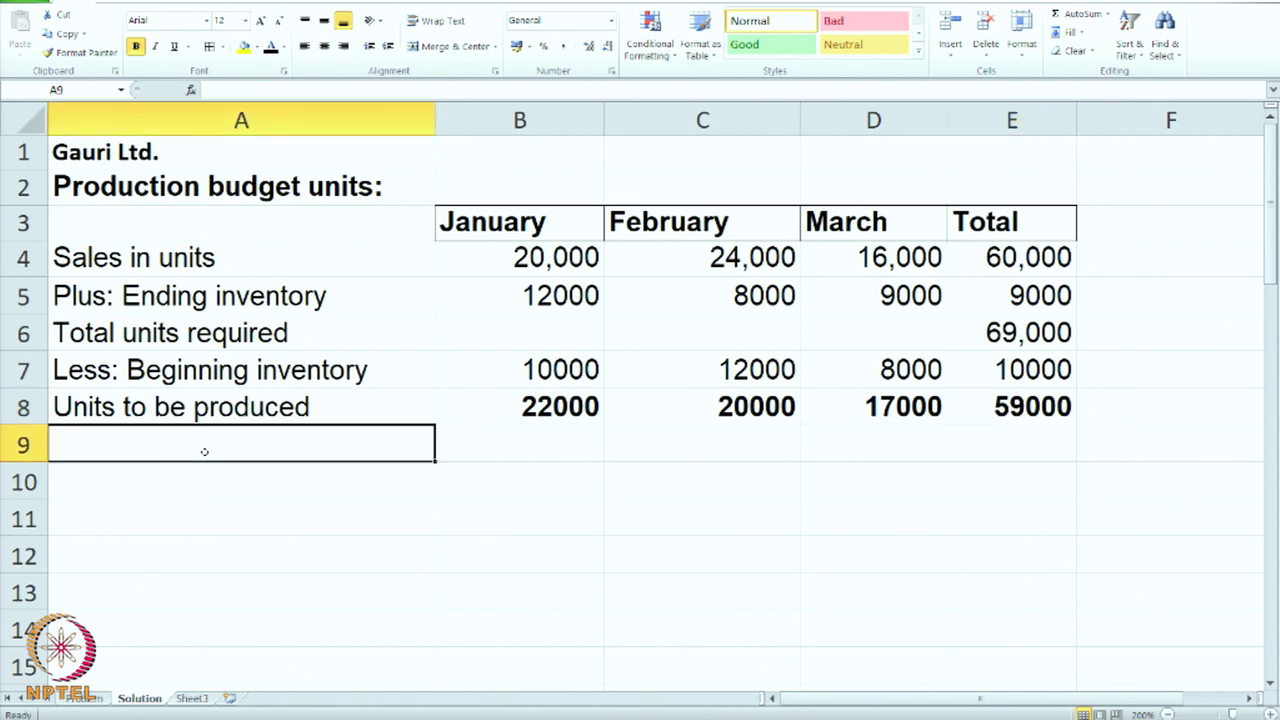
pyautogui.write('Direct labour budget (hours)')
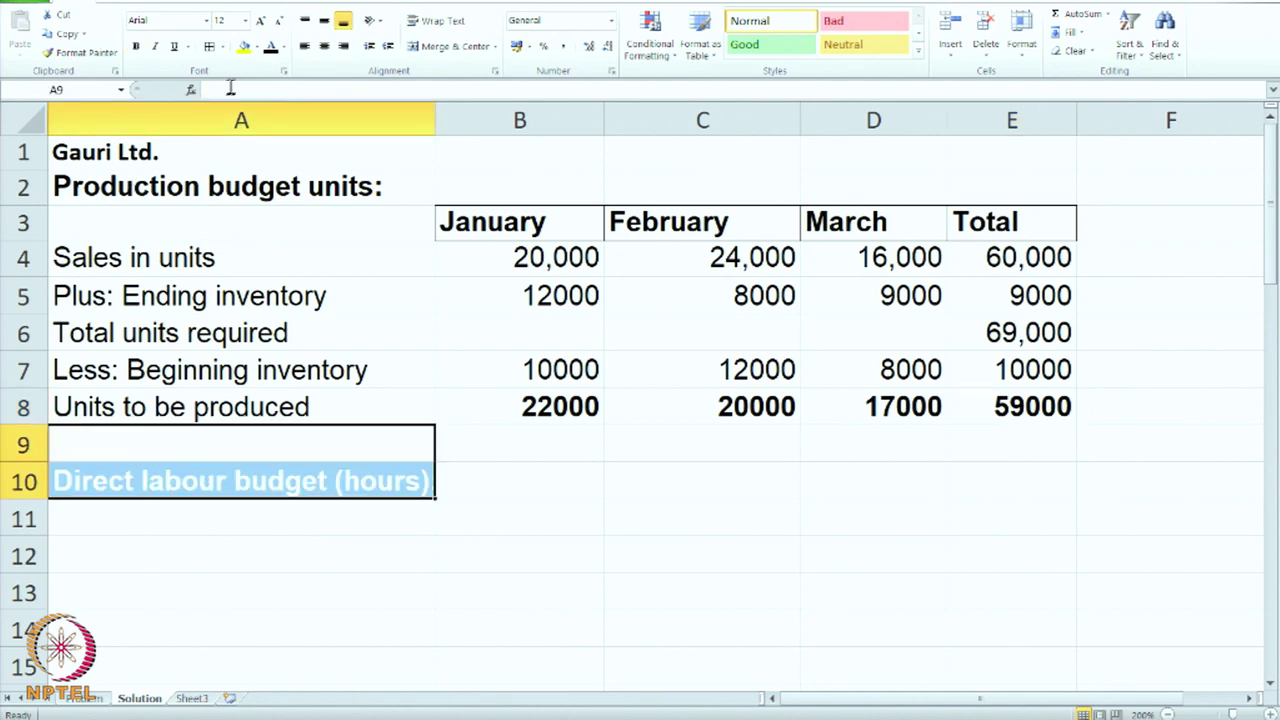
pyautogui.click(270, 47)
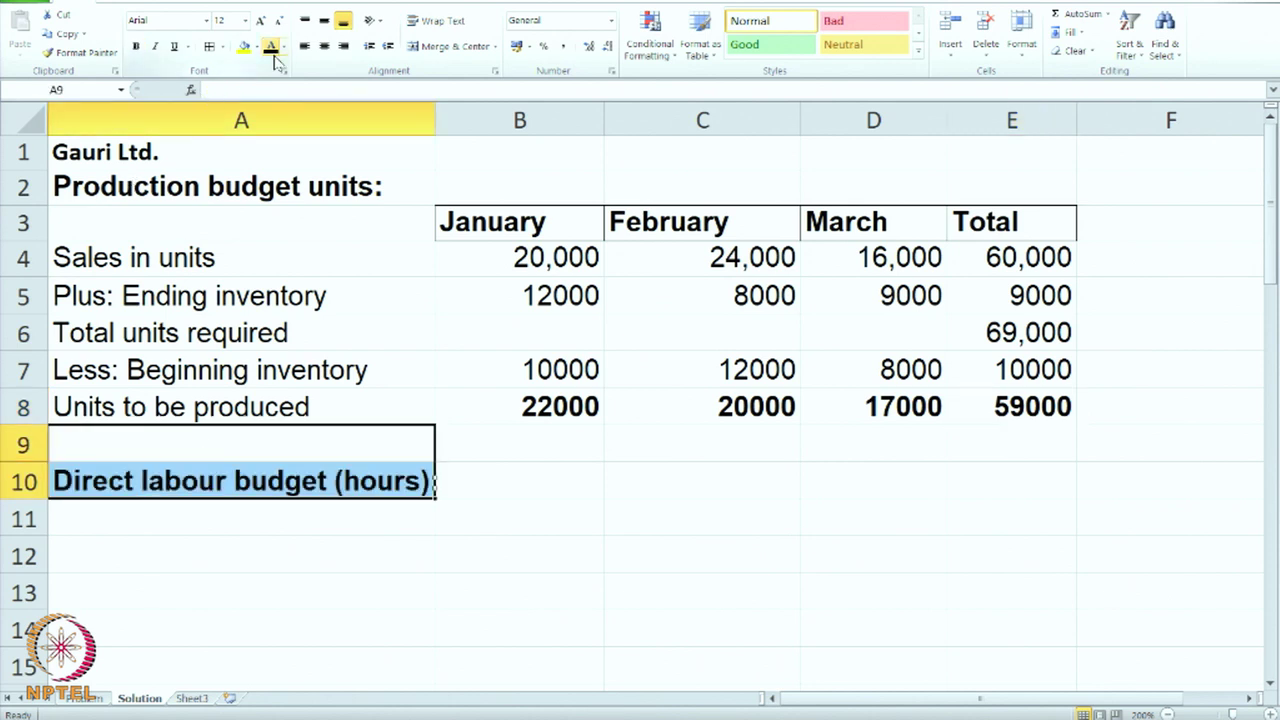
pyautogui.click(283, 544)
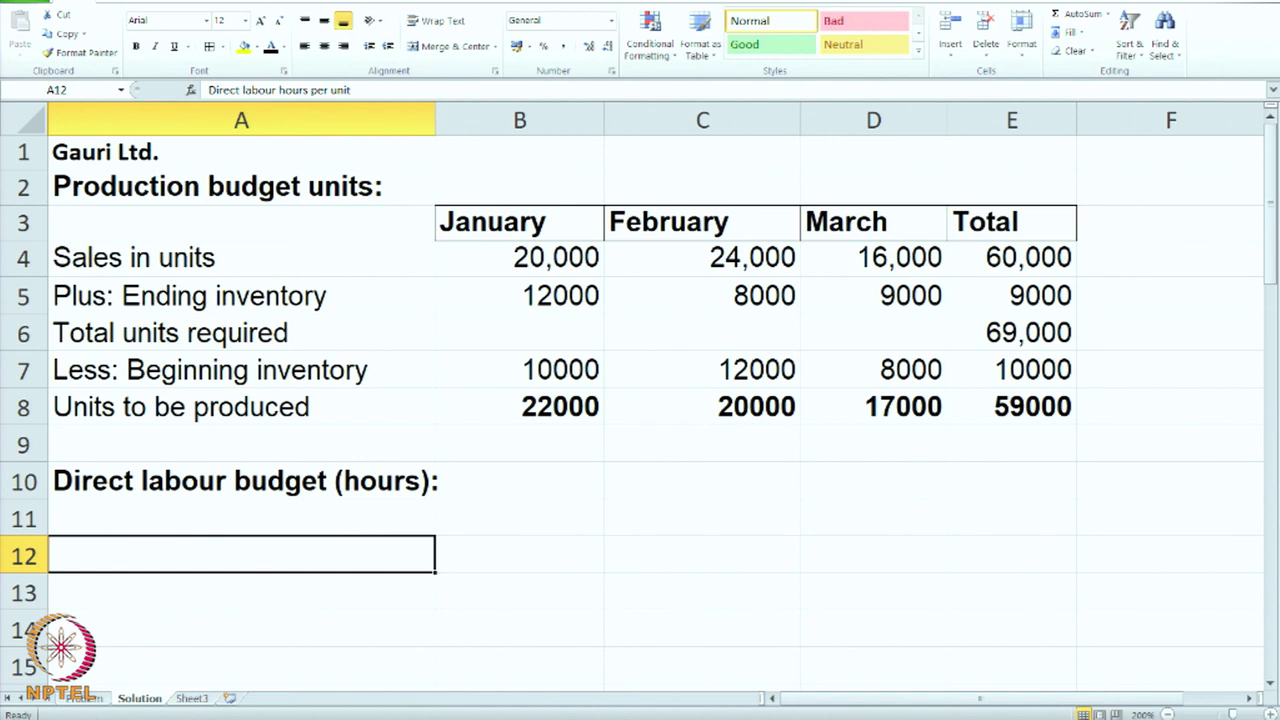
# - Examine the direct labour hours per unit and hourly rates for January to March on the Problem sheet, and return to the Solution sheet
pyautogui.click(88, 698)
pyautogui.scroll(-1, 573, 573)
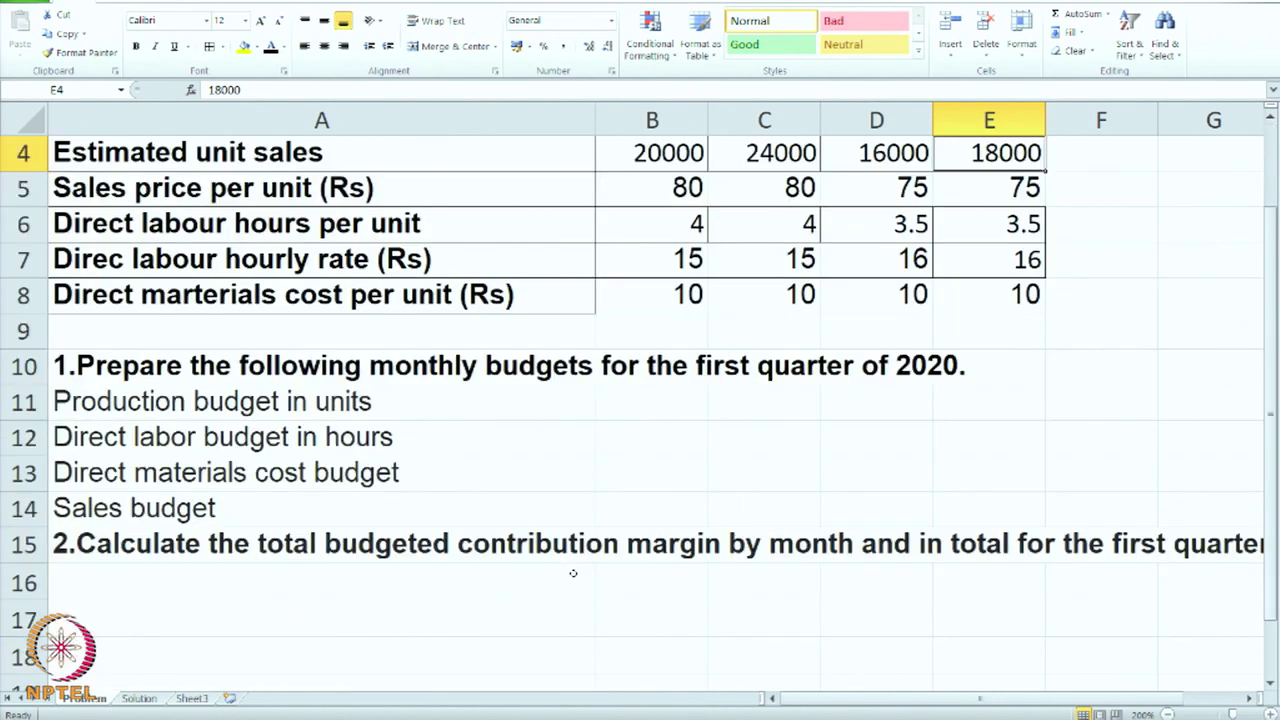
pyautogui.scroll(1, 573, 573)
pyautogui.scroll(-1, 573, 565)
pyautogui.click(663, 219)
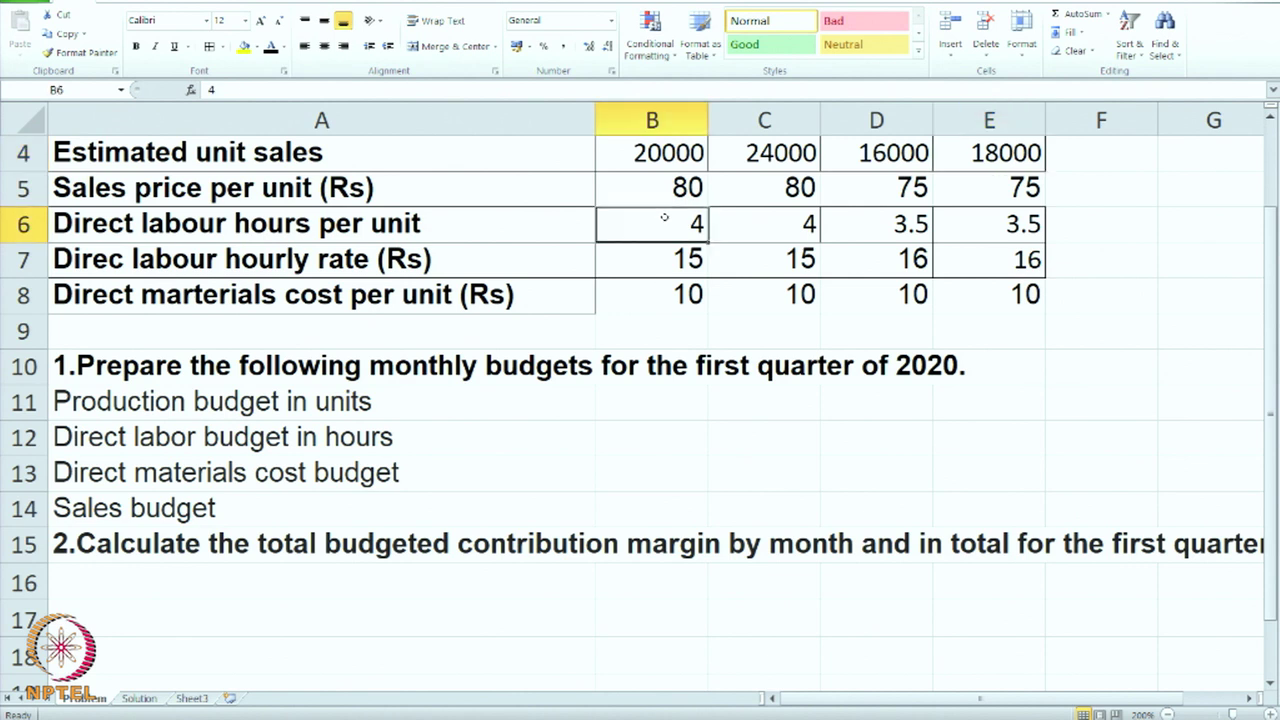
pyautogui.click(784, 228)
pyautogui.click(835, 229)
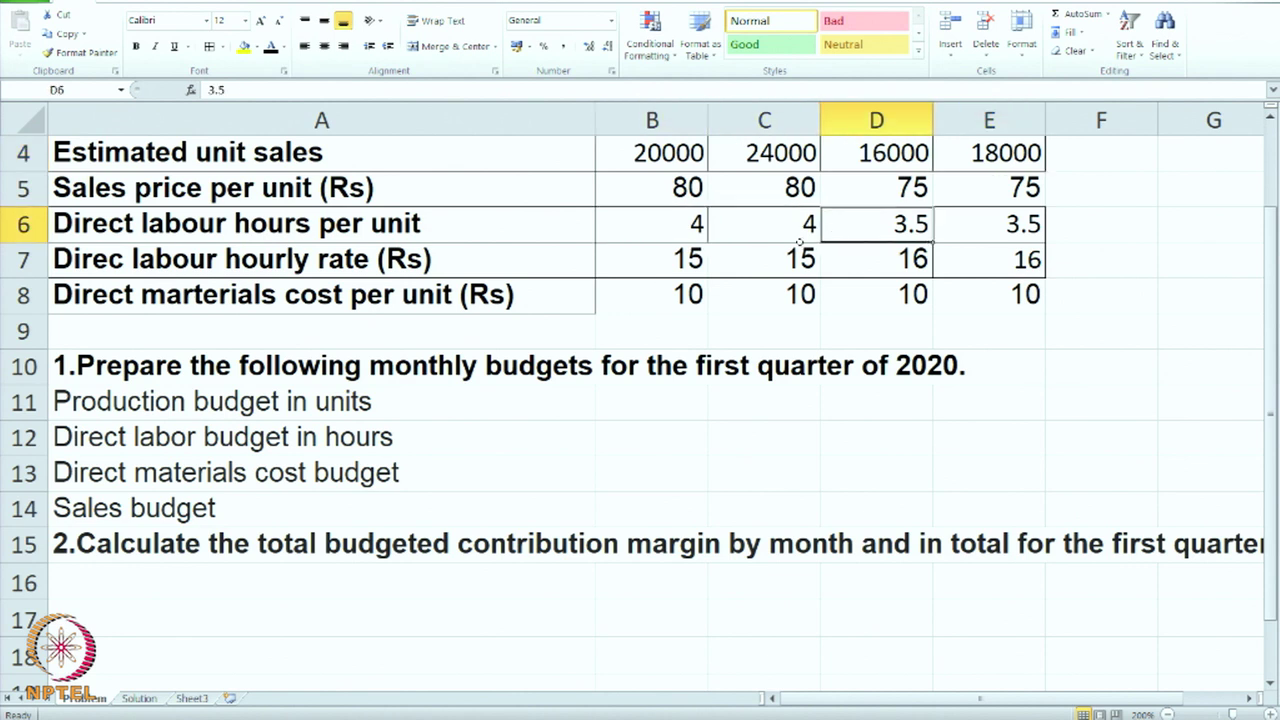
pyautogui.click(669, 272)
pyautogui.click(795, 273)
pyautogui.click(908, 250)
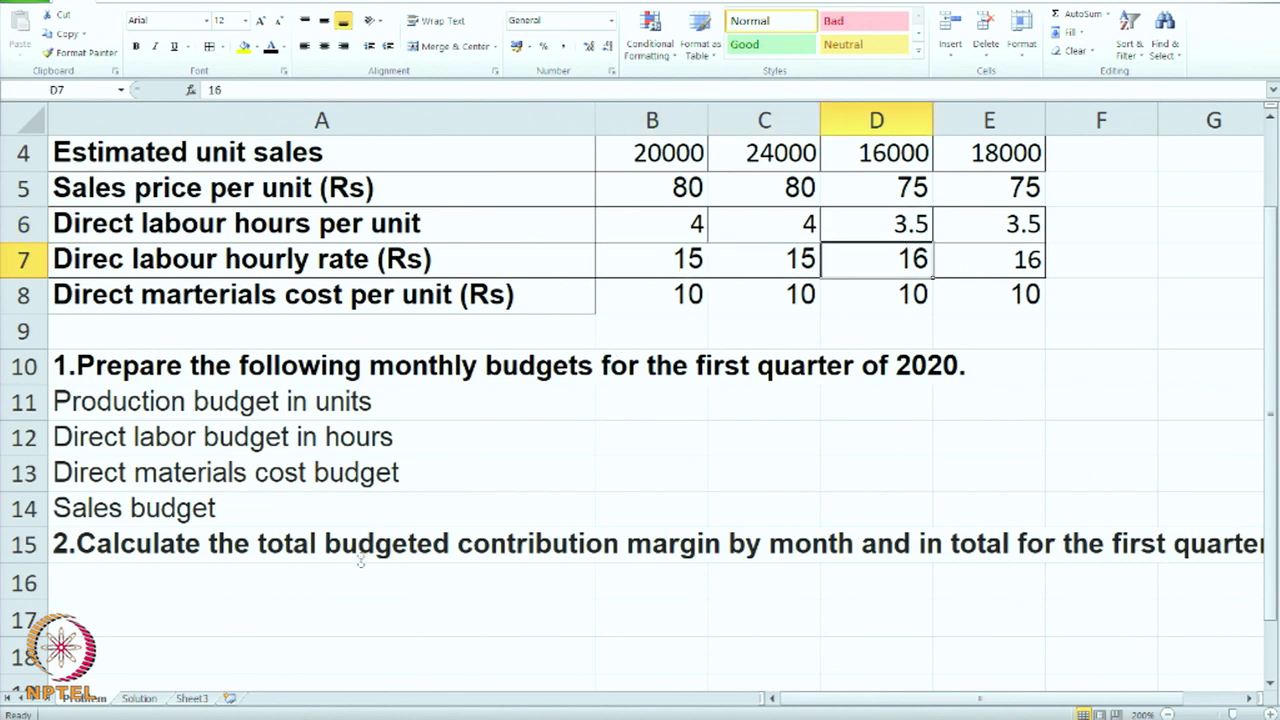
pyautogui.click(141, 699)
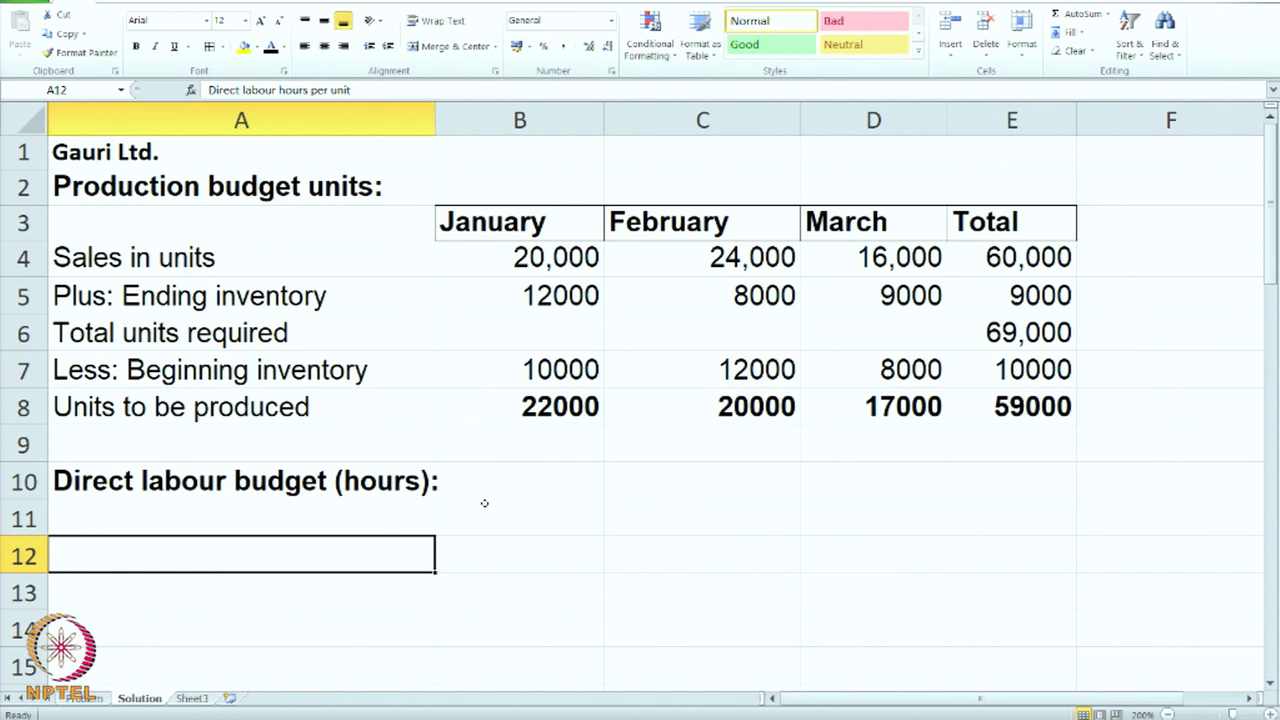
# - Reveal the labels in A11:A12 and January's units to be produced and labour hours per unit in B11:B12 with the Automatic font color
pyautogui.moveTo(386, 512); pyautogui.dragTo(370, 556)
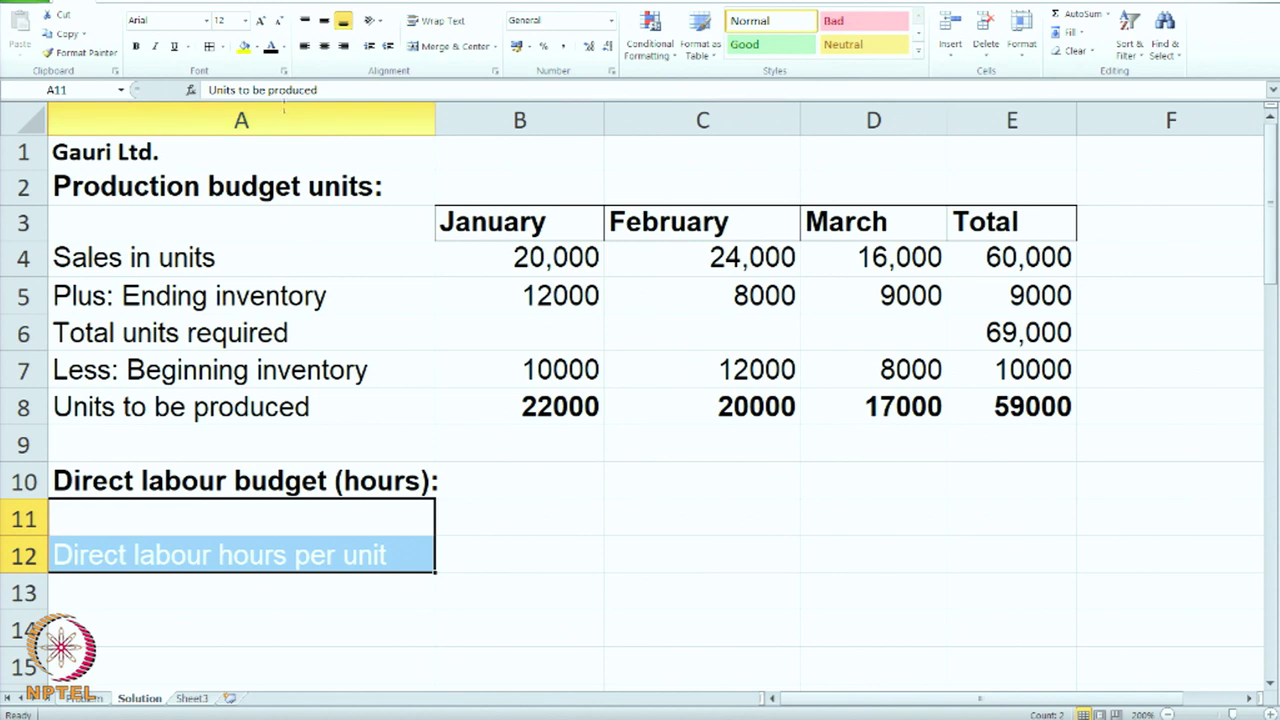
pyautogui.click(270, 47)
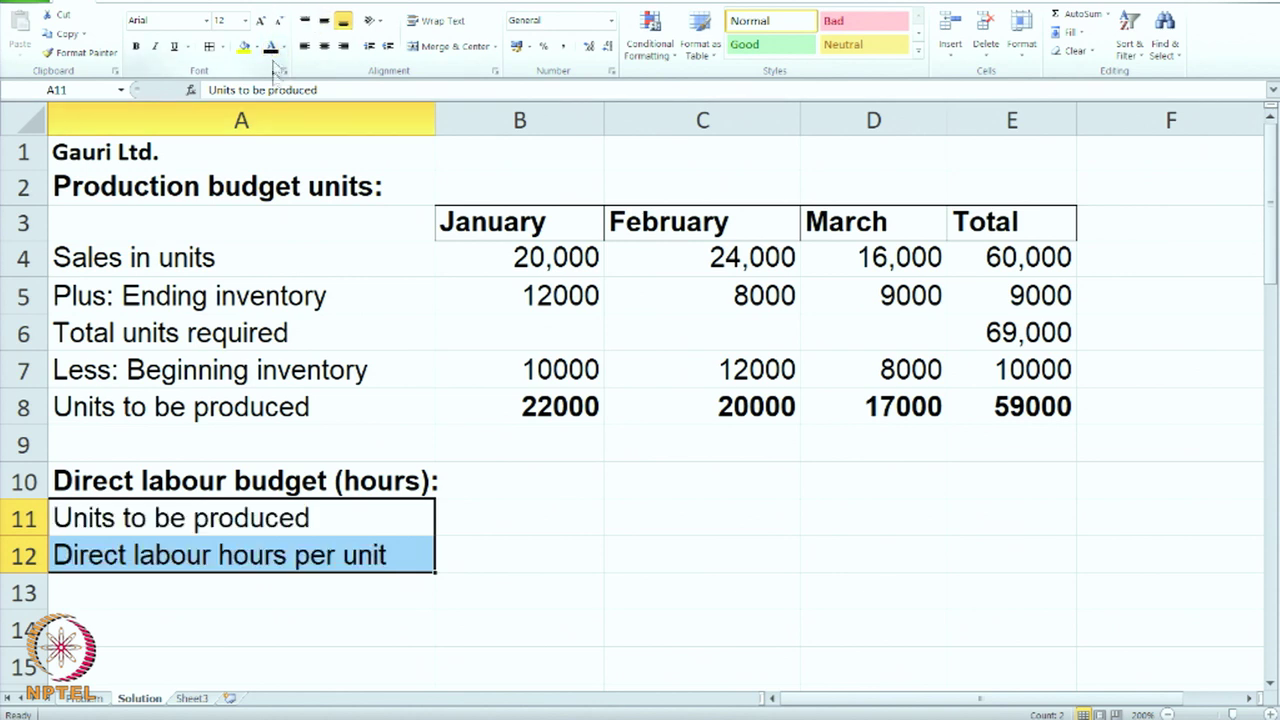
pyautogui.click(494, 518)
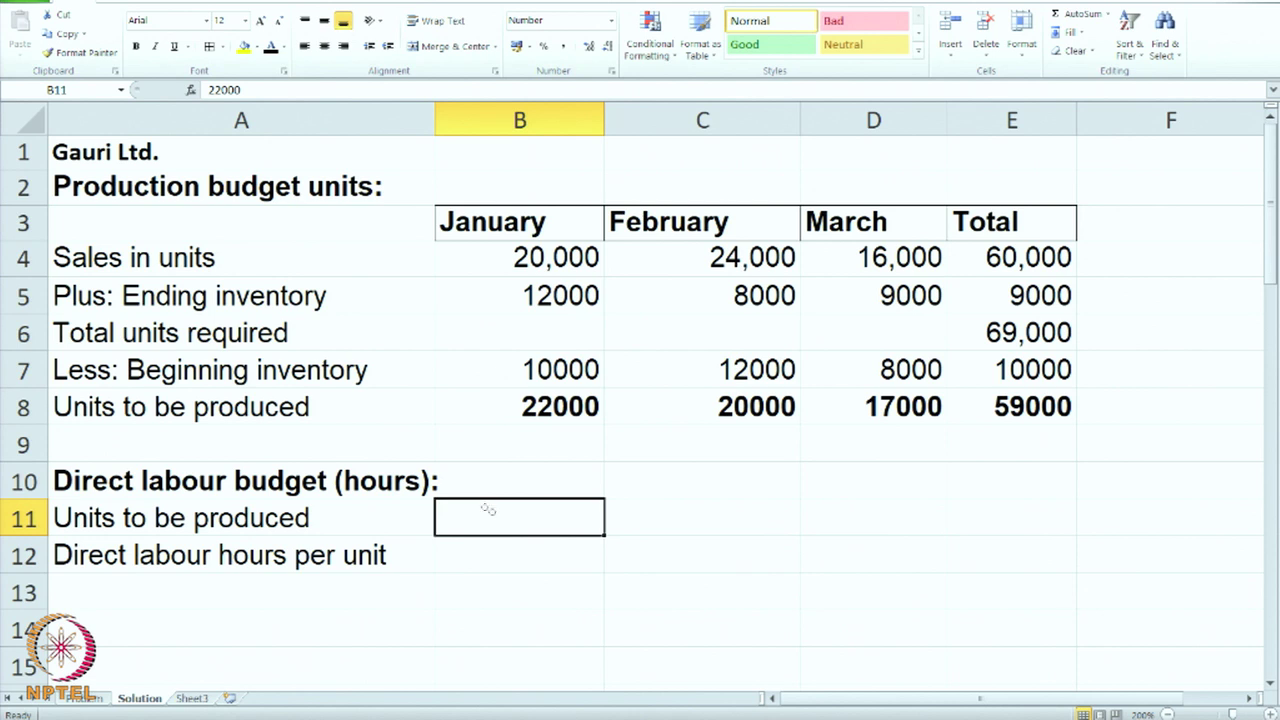
pyautogui.click(640, 563)
pyautogui.moveTo(537, 525); pyautogui.dragTo(535, 540)
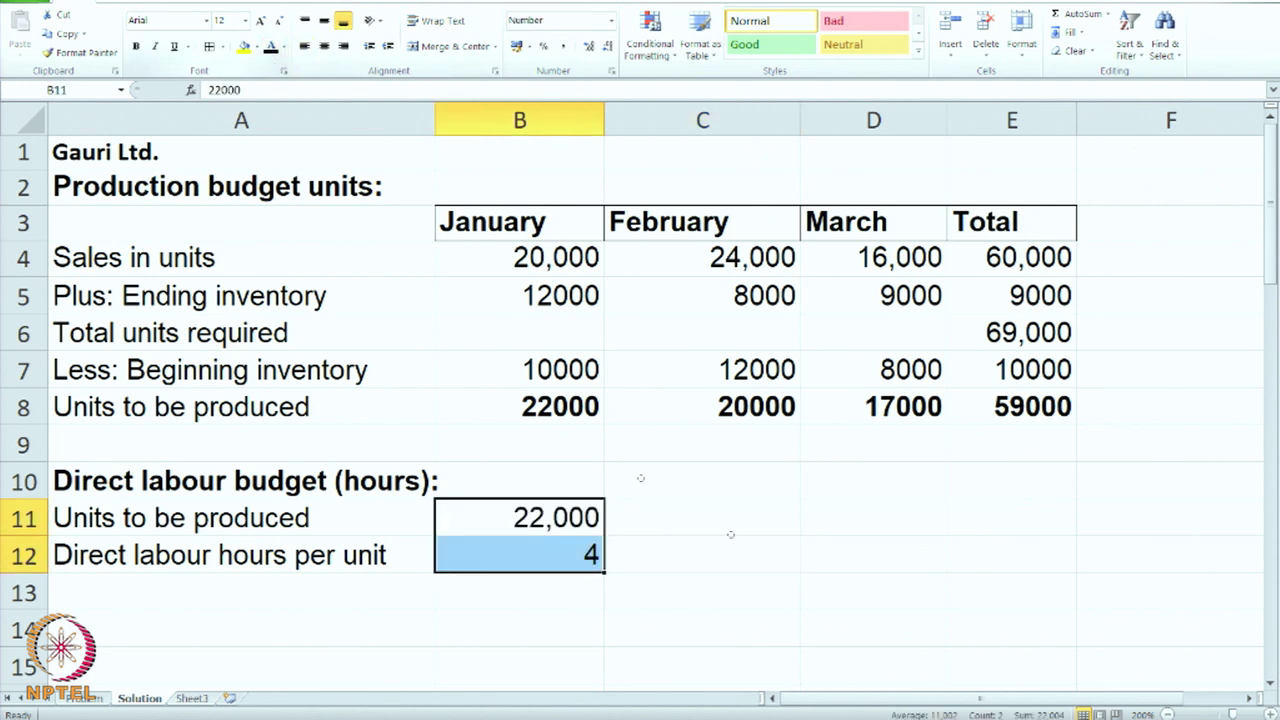
pyautogui.click(713, 502)
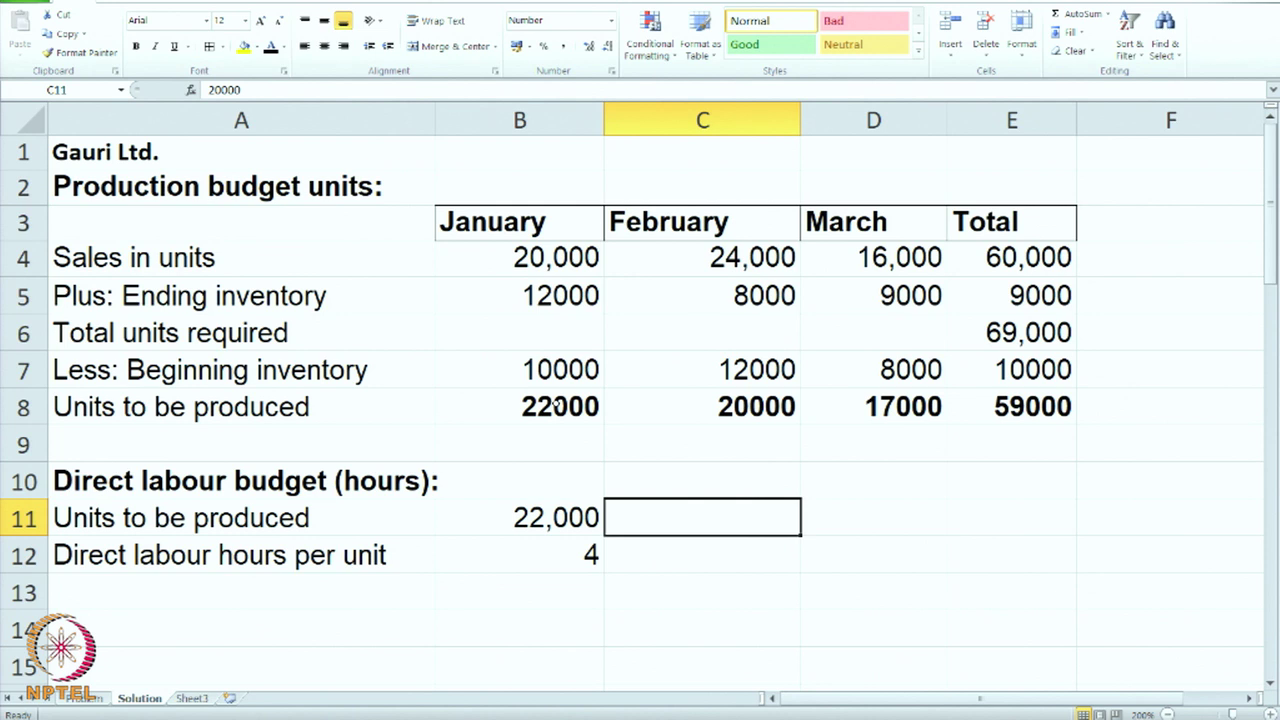
# - Compare January's units to be produced in B8 with B11, and check the direct labour hours per unit in B12
pyautogui.click(557, 403)
pyautogui.click(553, 517)
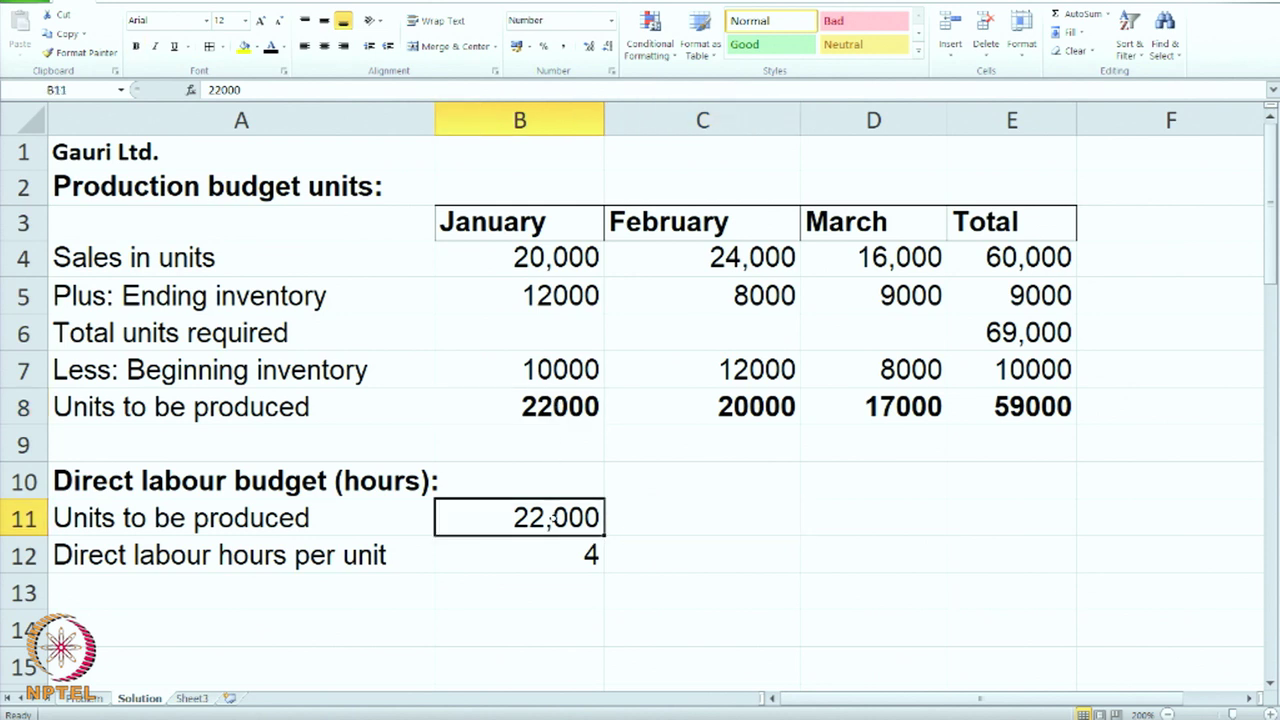
pyautogui.click(557, 555)
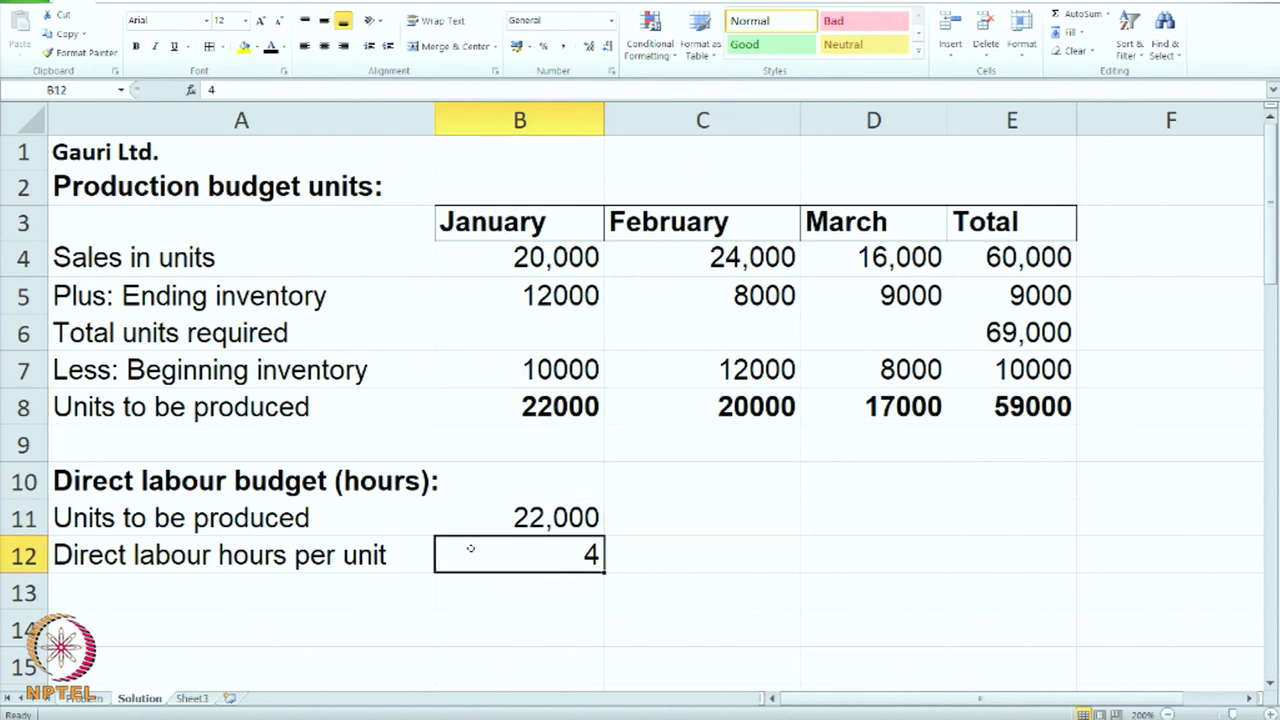
# - Reveal the label "Total labour budget (hours)" in A13 and January's total in B13 with the Automatic font color, checking the figures it multiplies
pyautogui.moveTo(224, 582); pyautogui.dragTo(223, 612)
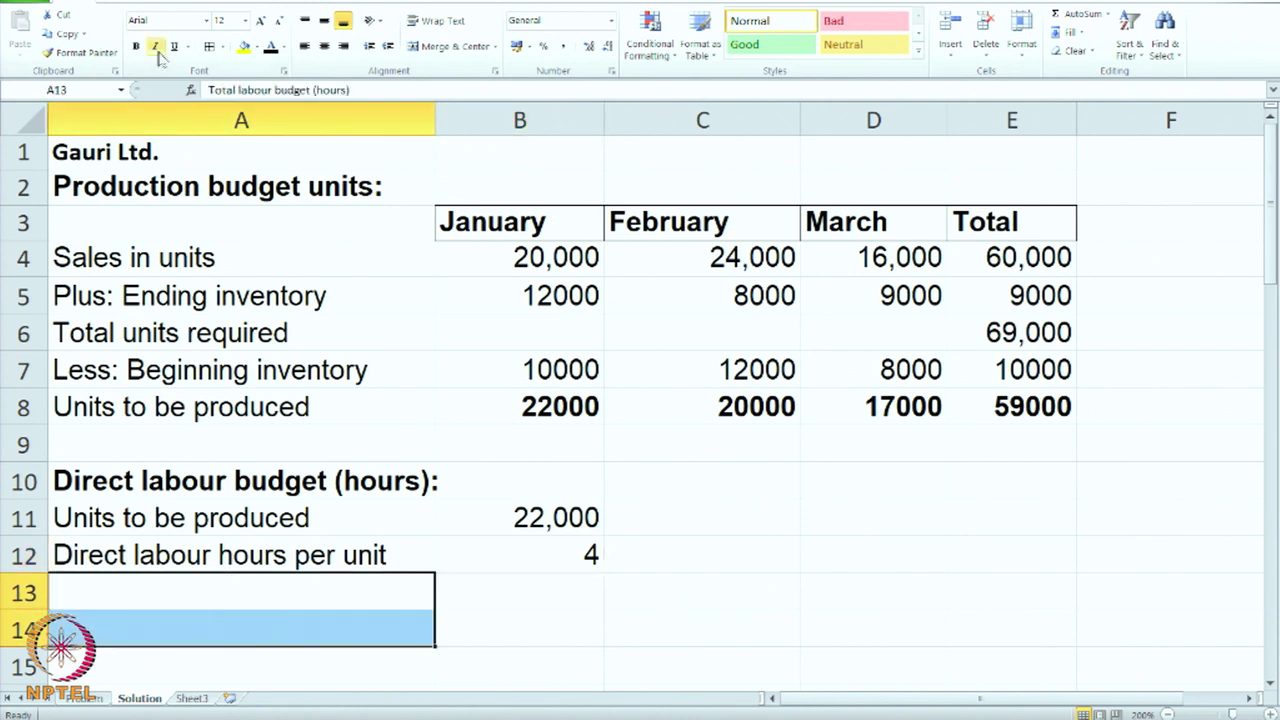
pyautogui.click(270, 47)
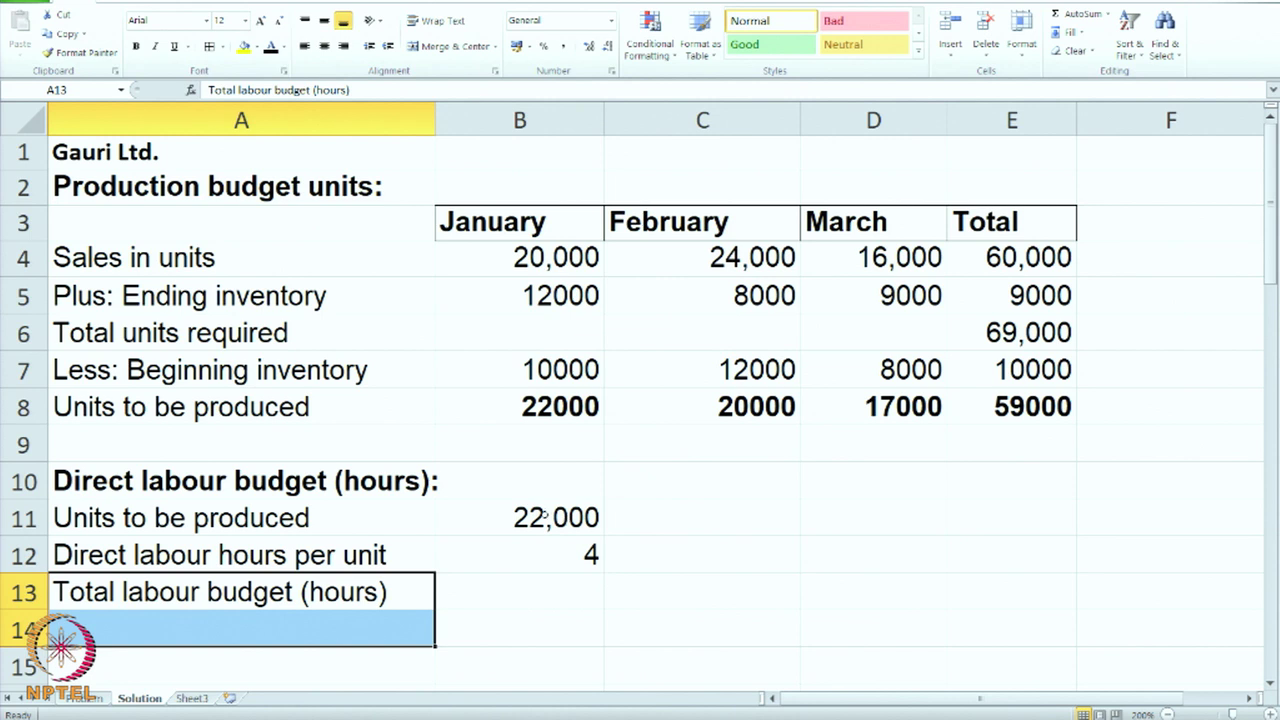
pyautogui.click(495, 600)
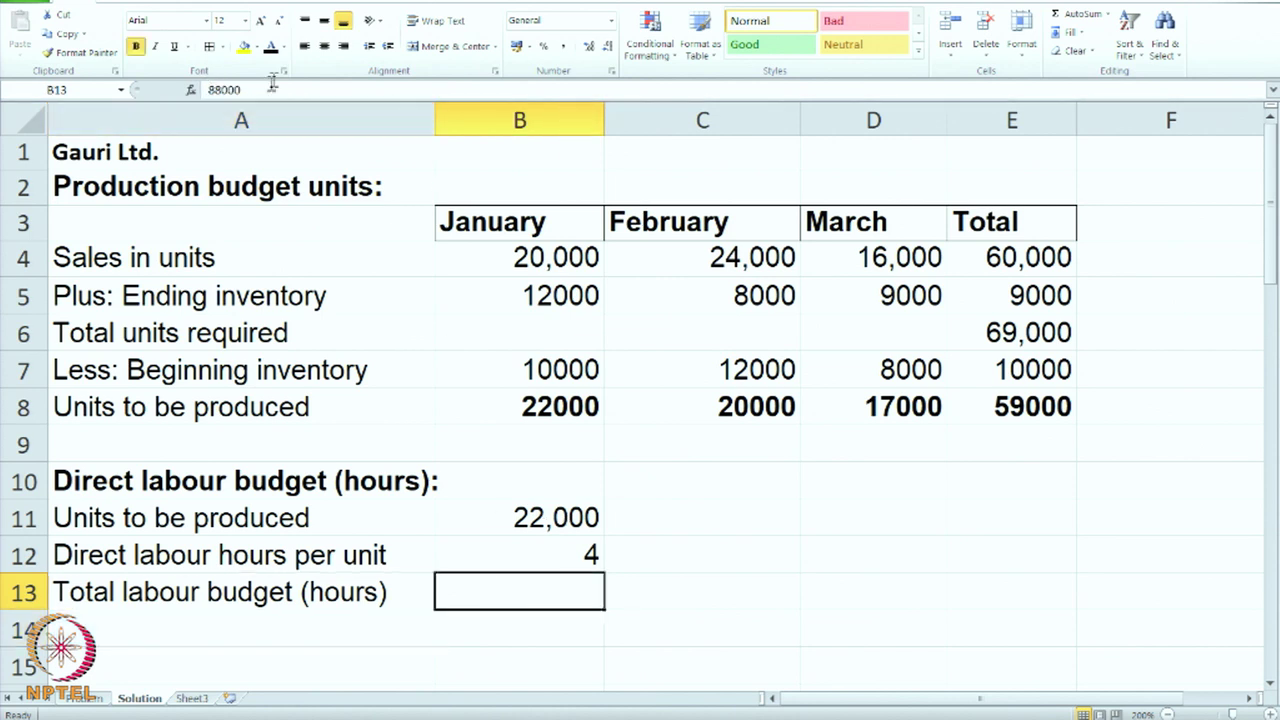
pyautogui.click(270, 47)
pyautogui.click(521, 510)
pyautogui.click(520, 555)
pyautogui.click(504, 596)
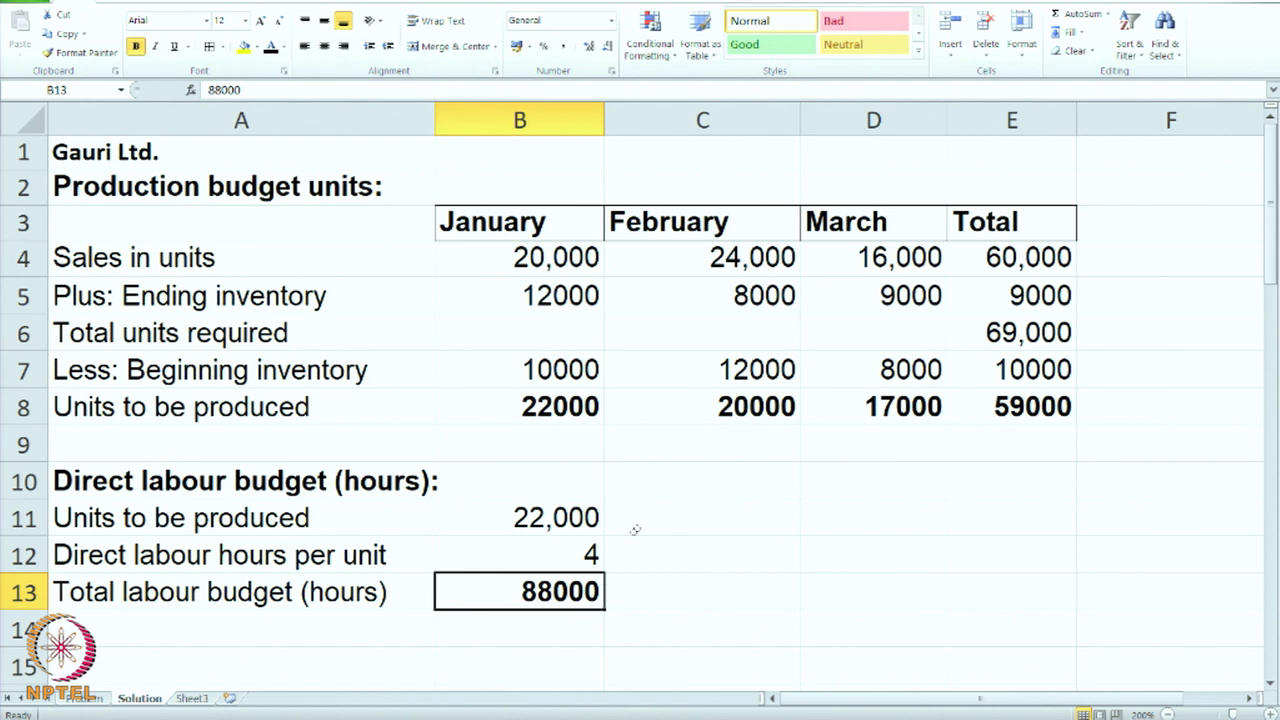
# - Reveal February's direct labour figures in C11:C13 with the Automatic font color, comparing the units with the production budget in C8
pyautogui.click(665, 518)
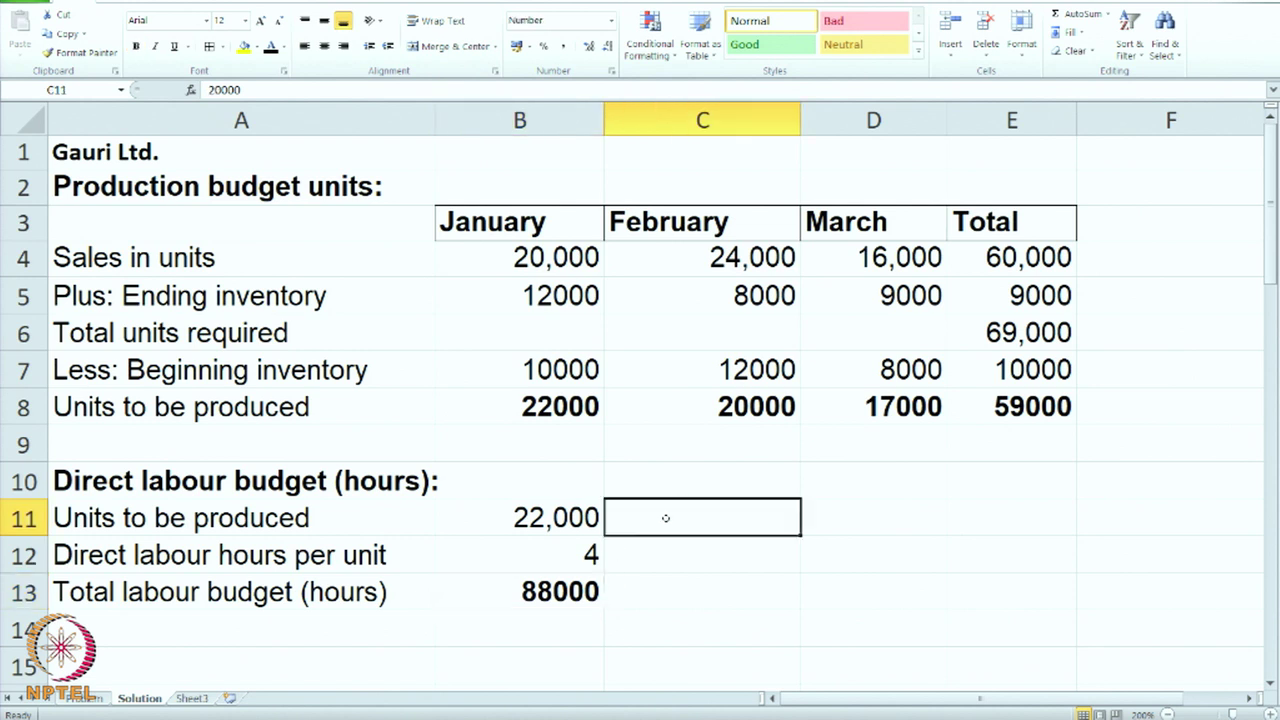
pyautogui.click(845, 513)
pyautogui.moveTo(738, 513); pyautogui.dragTo(736, 541)
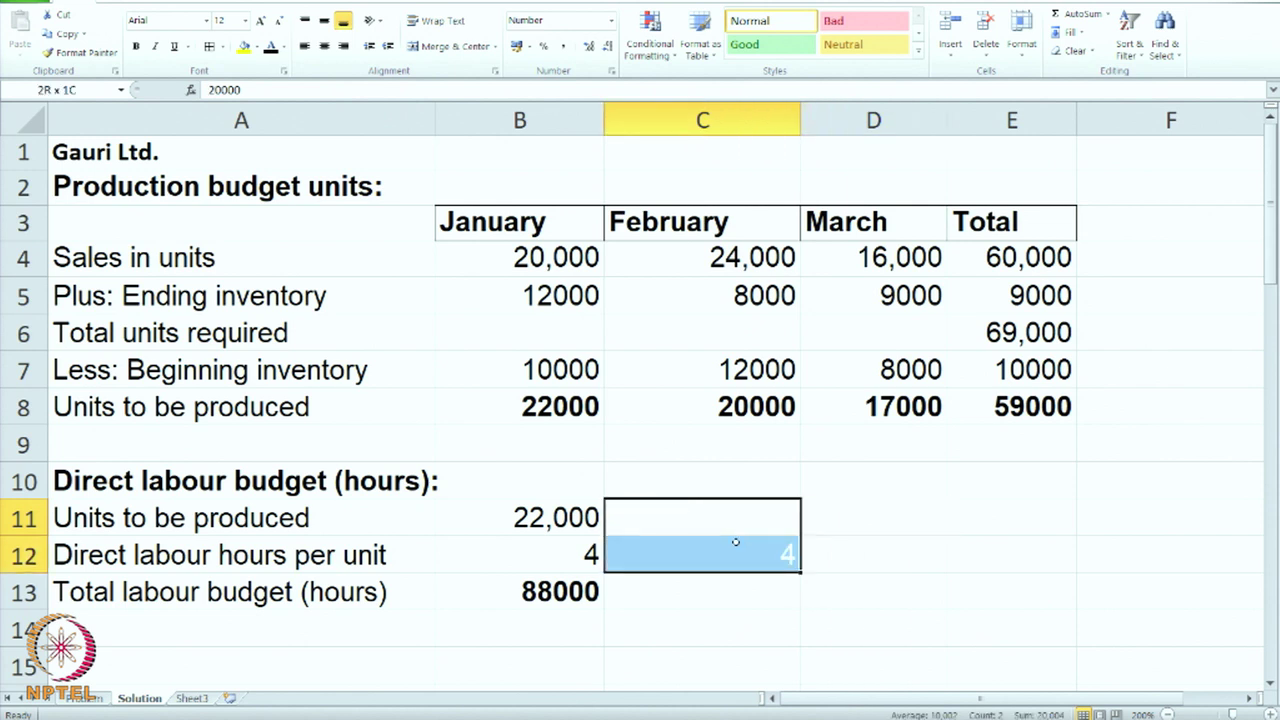
pyautogui.click(270, 46)
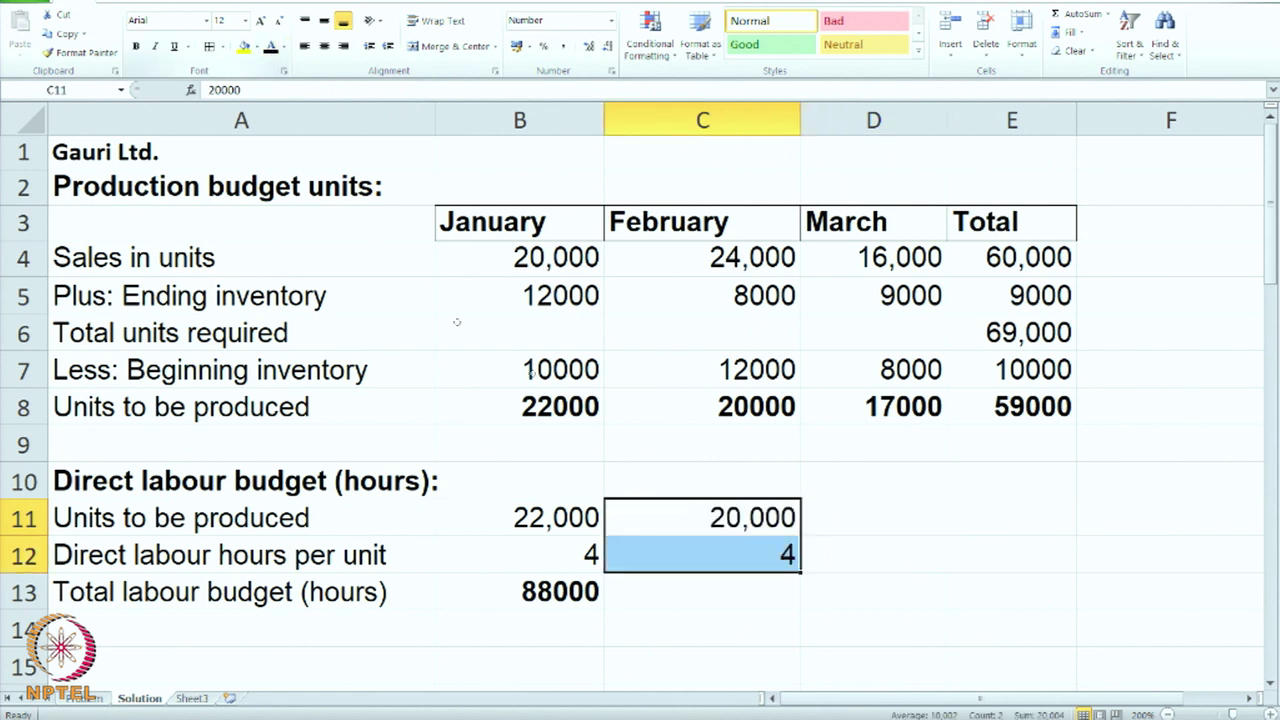
pyautogui.click(712, 412)
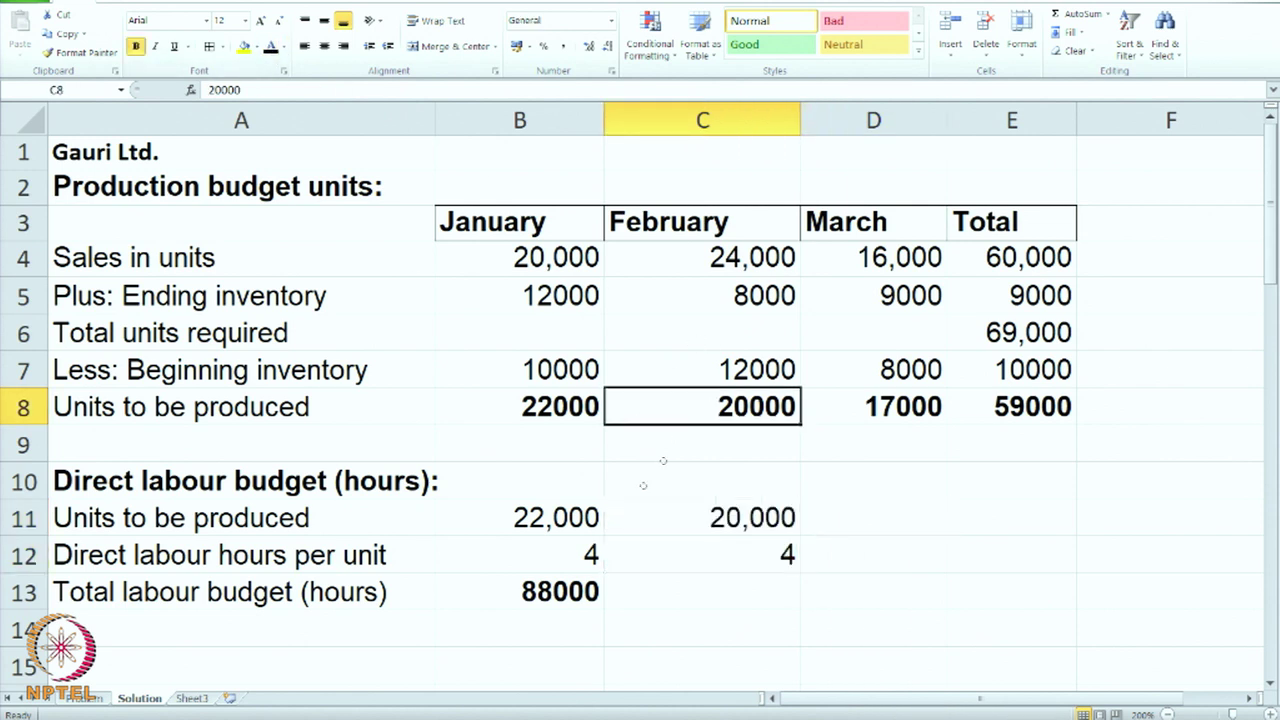
pyautogui.click(707, 523)
pyautogui.click(708, 552)
pyautogui.click(703, 592)
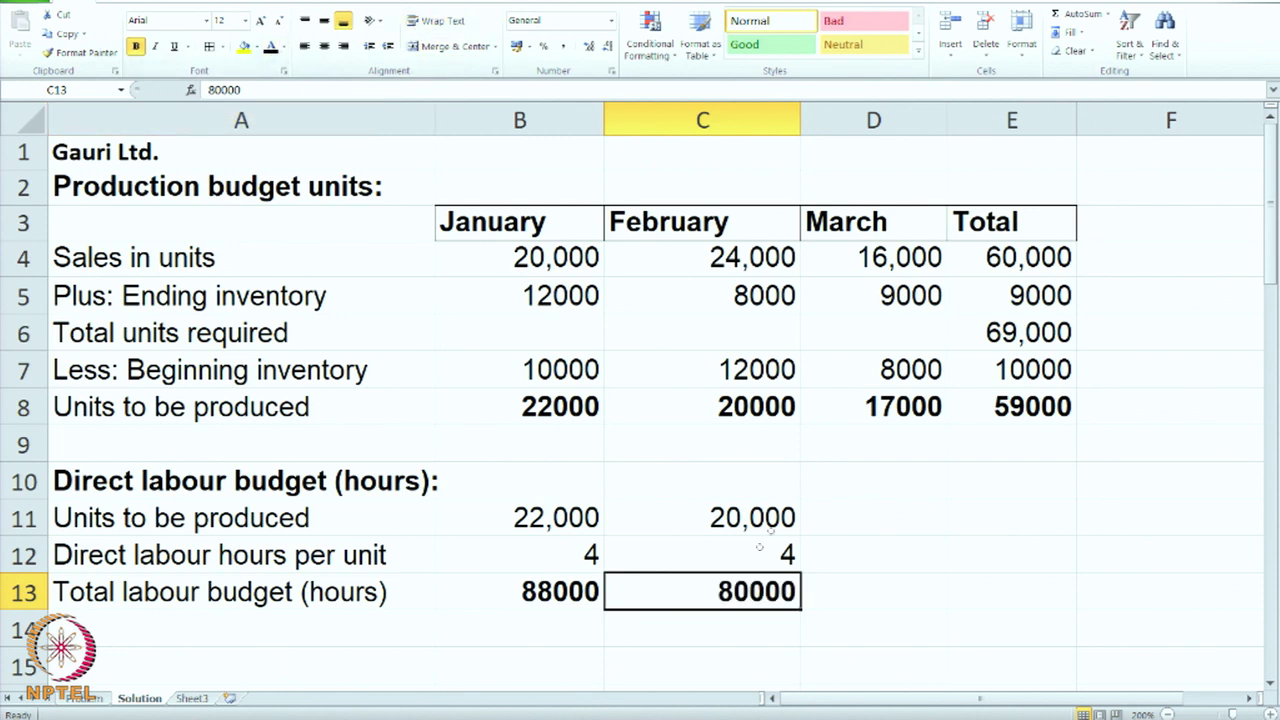
pyautogui.click(843, 550)
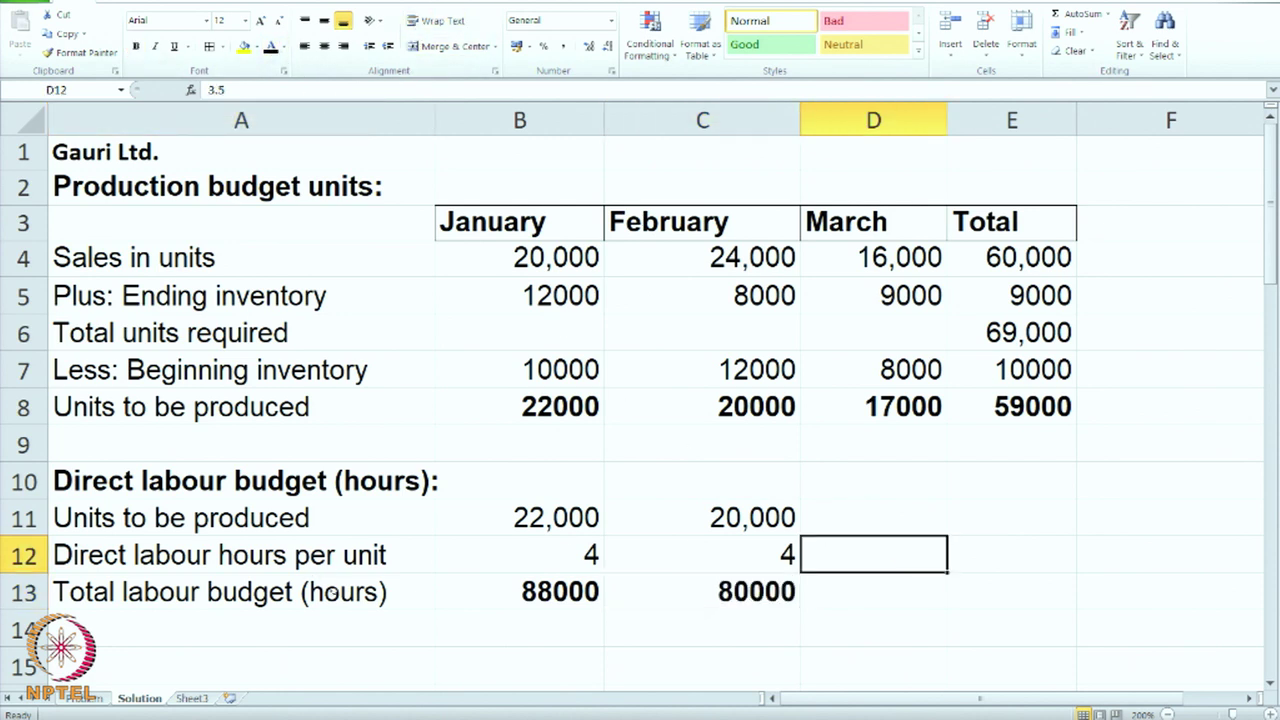
pyautogui.click(672, 591)
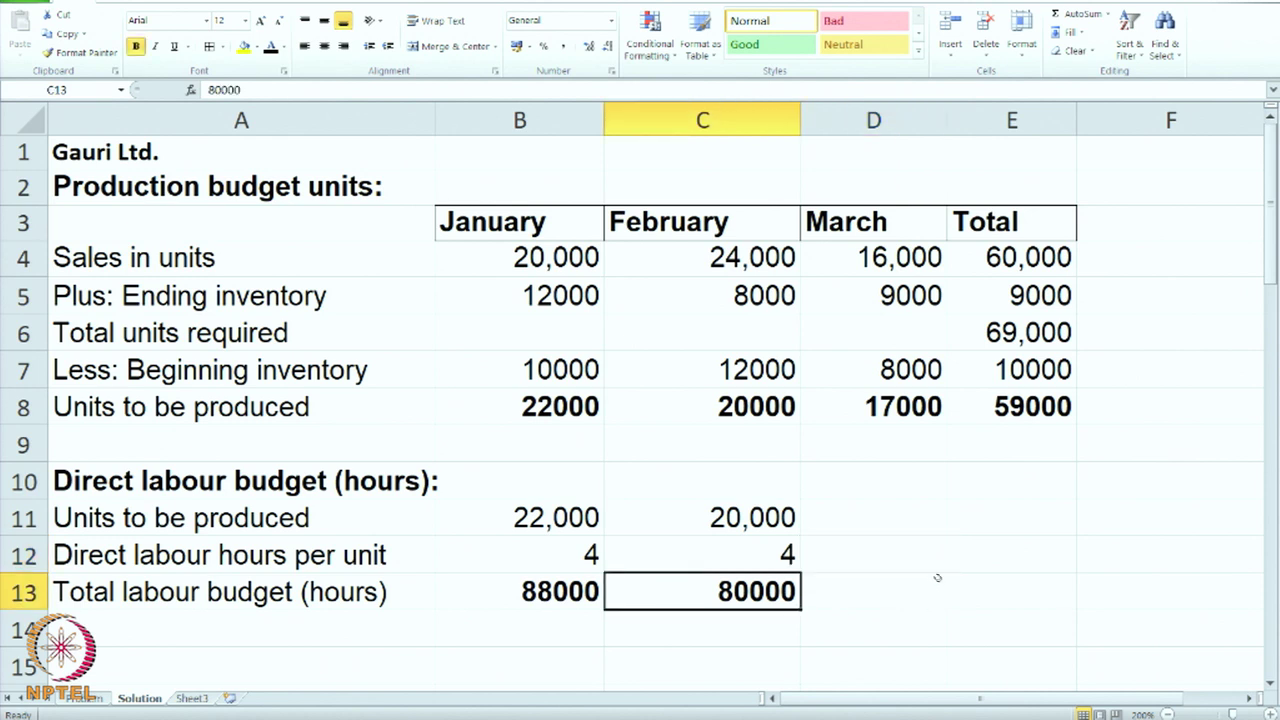
# - Reveal March's direct labour figures in D11:D13 with the Automatic font color, and check the units against D8
pyautogui.moveTo(851, 528); pyautogui.dragTo(853, 592)
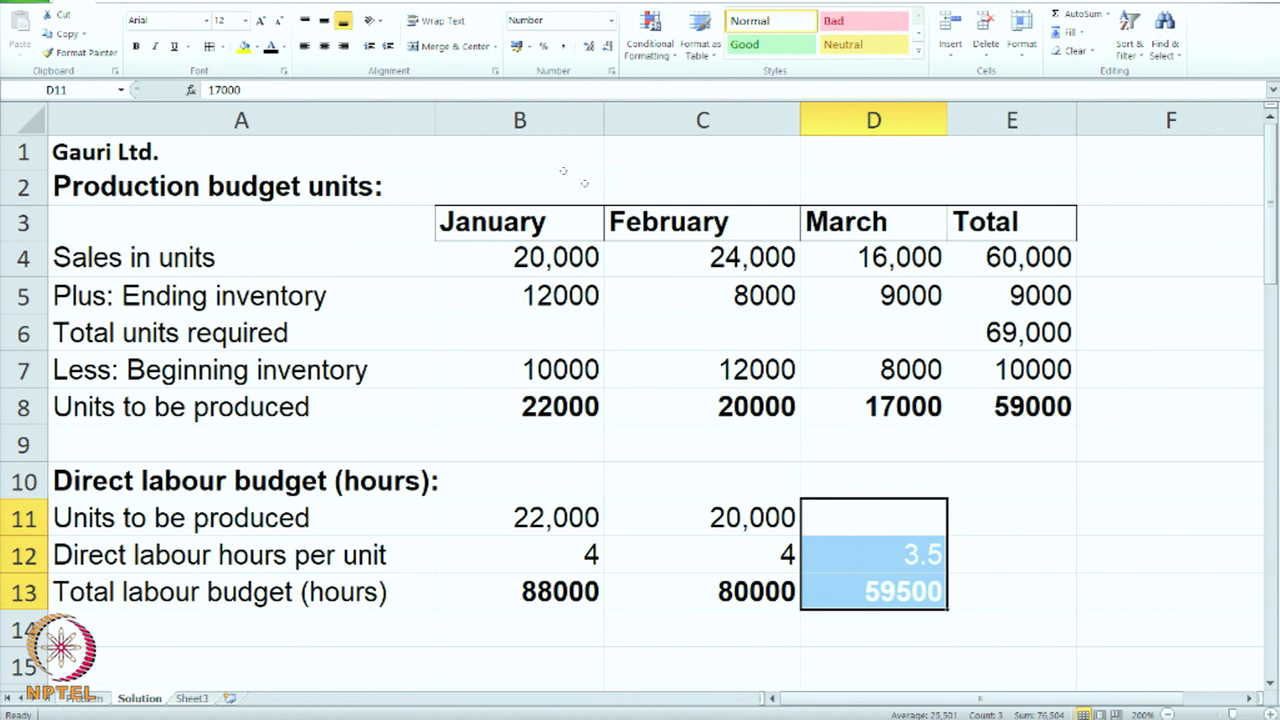
pyautogui.click(270, 46)
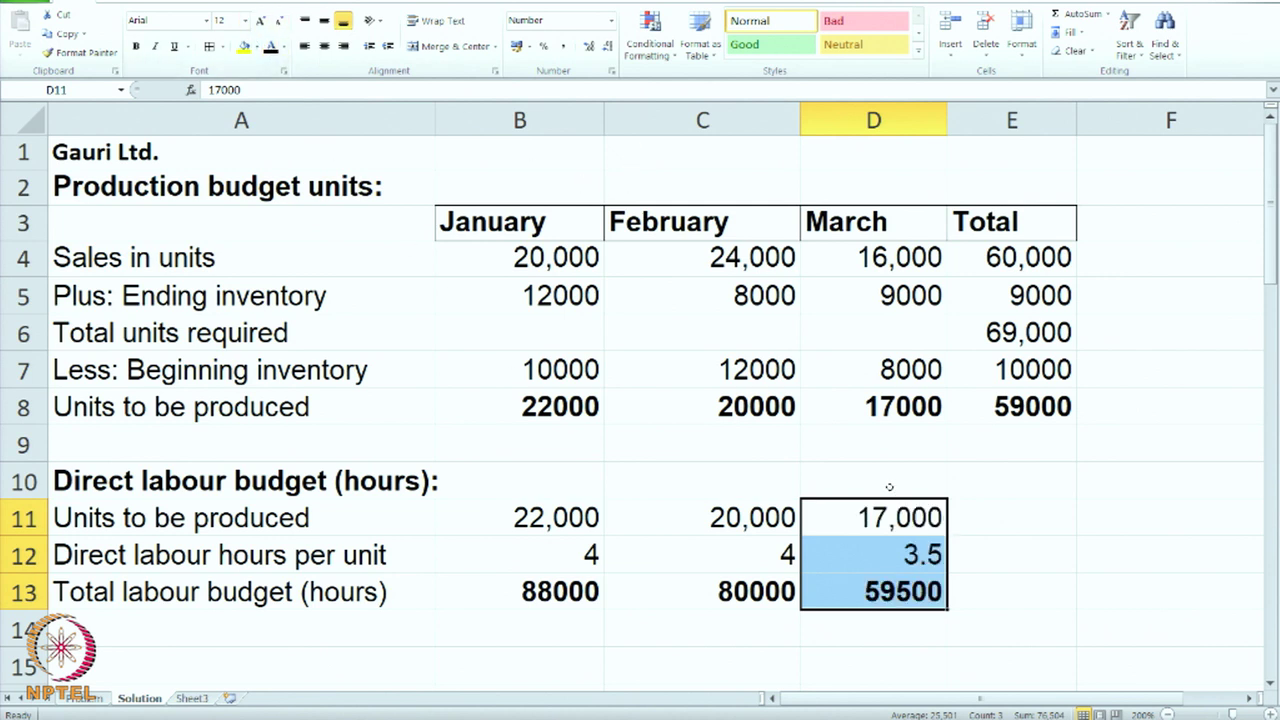
pyautogui.click(895, 413)
pyautogui.click(883, 503)
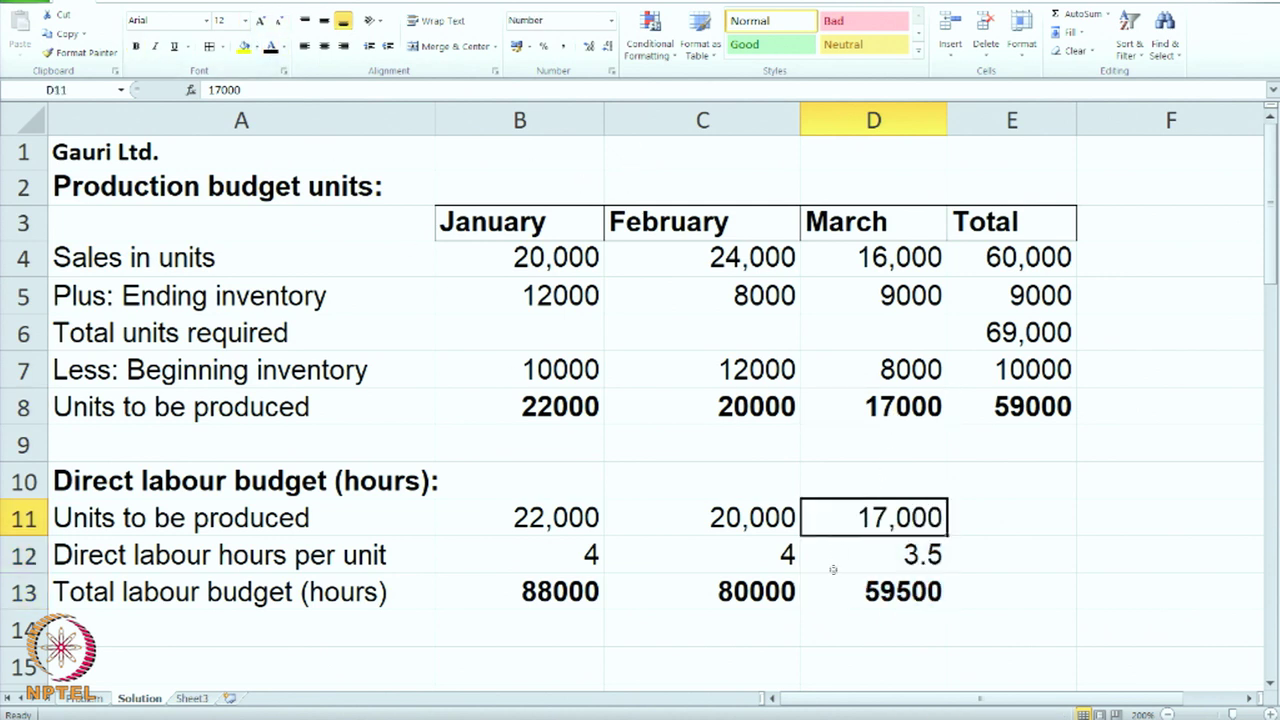
pyautogui.click(859, 558)
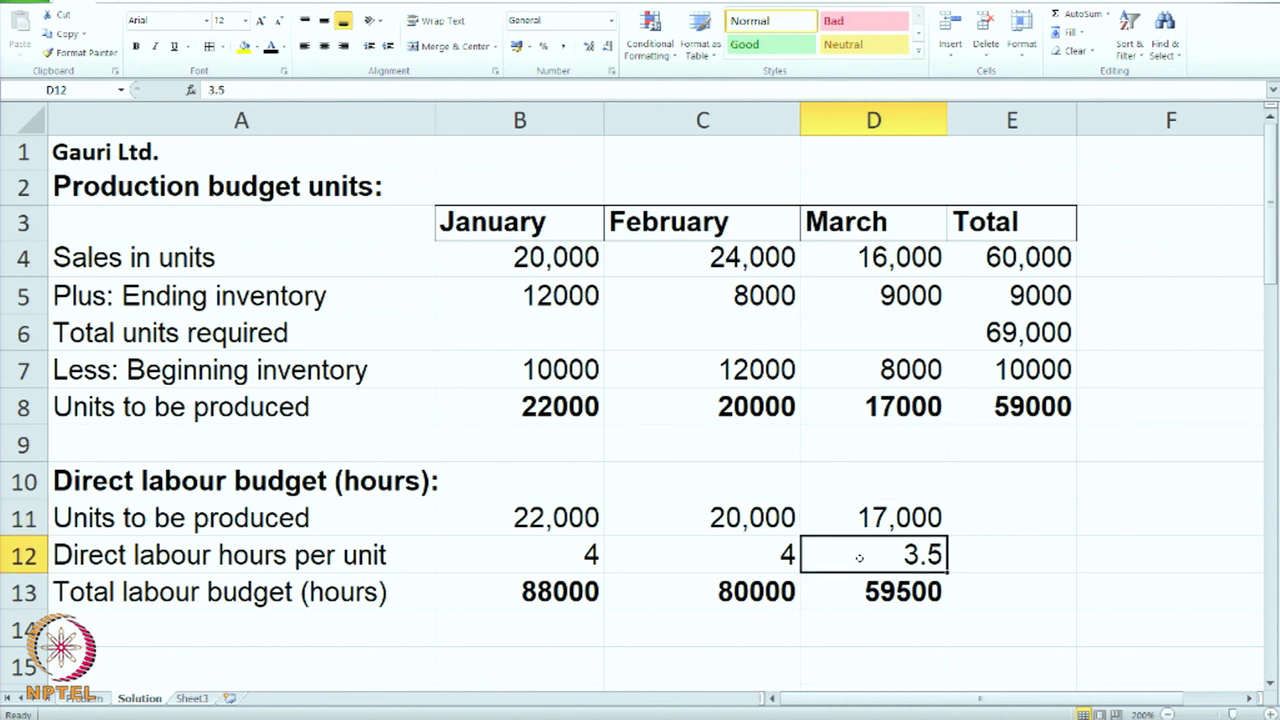
pyautogui.click(864, 594)
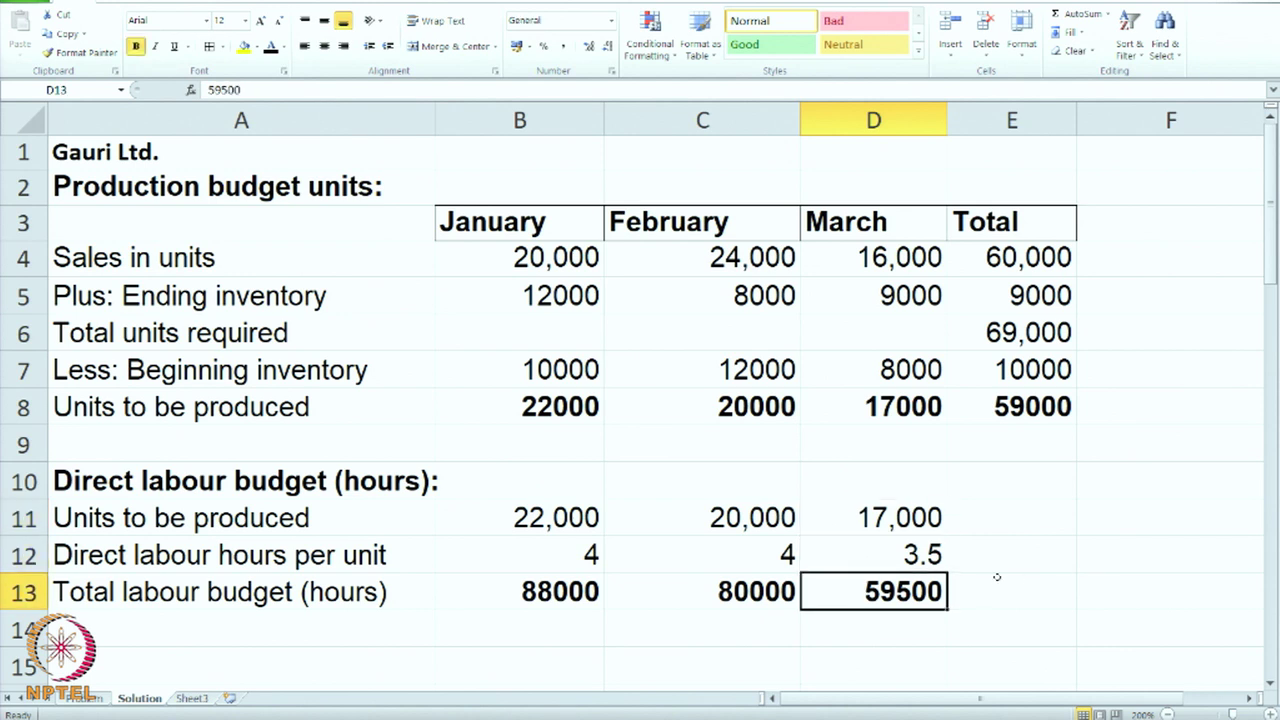
# - Reveal the quarter's direct labour totals in E11:E13 by applying the Automatic font color
pyautogui.moveTo(1006, 524); pyautogui.dragTo(1008, 592)
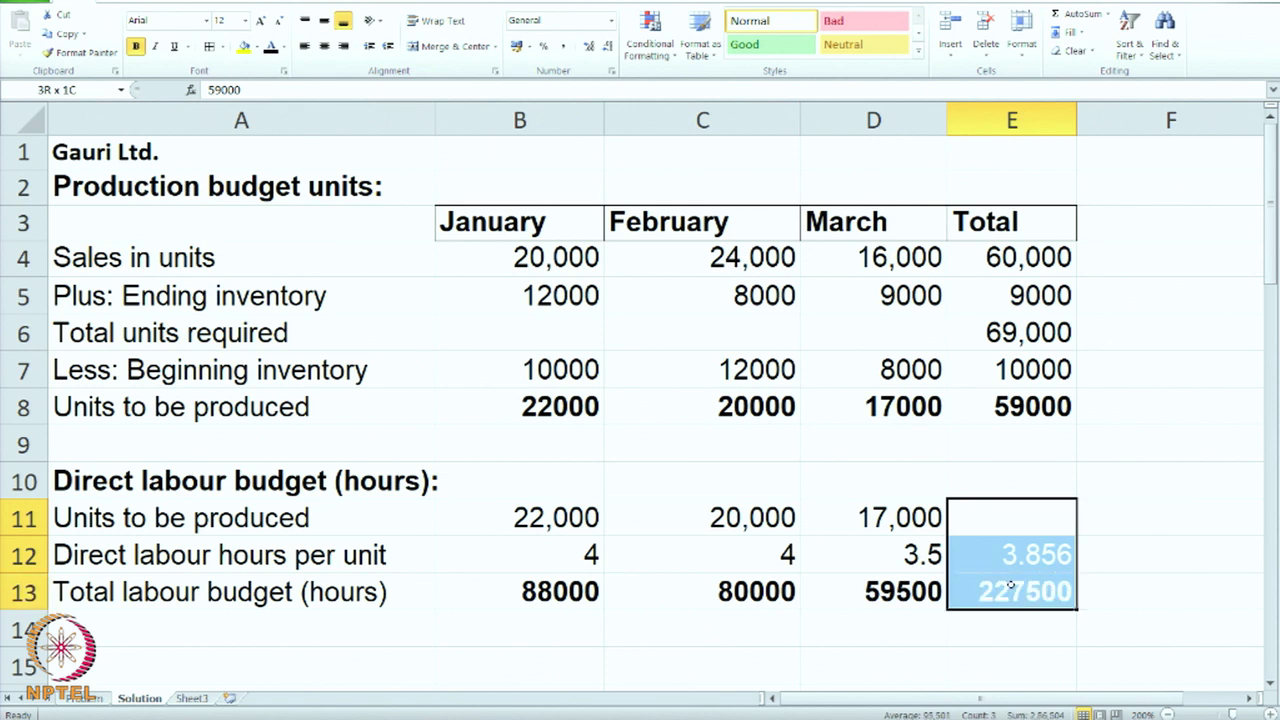
pyautogui.click(270, 47)
pyautogui.click(874, 486)
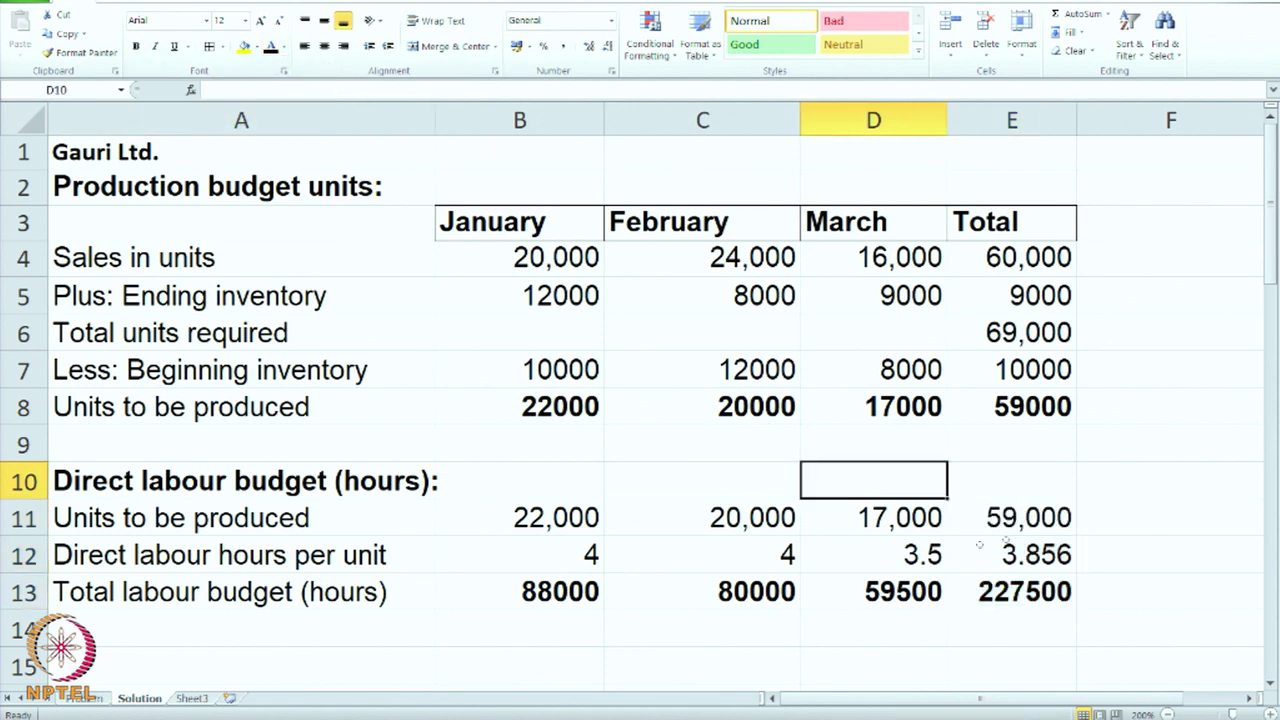
# - Review how the quarter's average direct labour hours per unit in E12 relates to total hours in E13 and total units in E11
pyautogui.click(1025, 514)
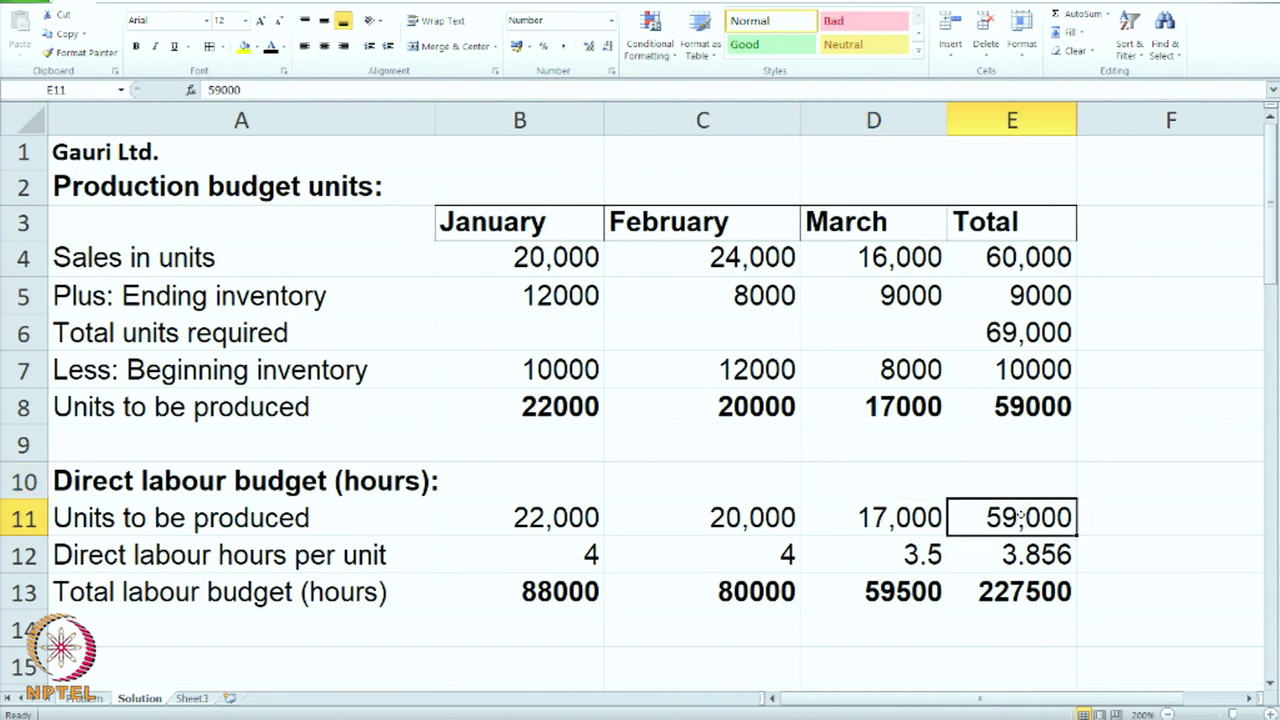
pyautogui.click(980, 592)
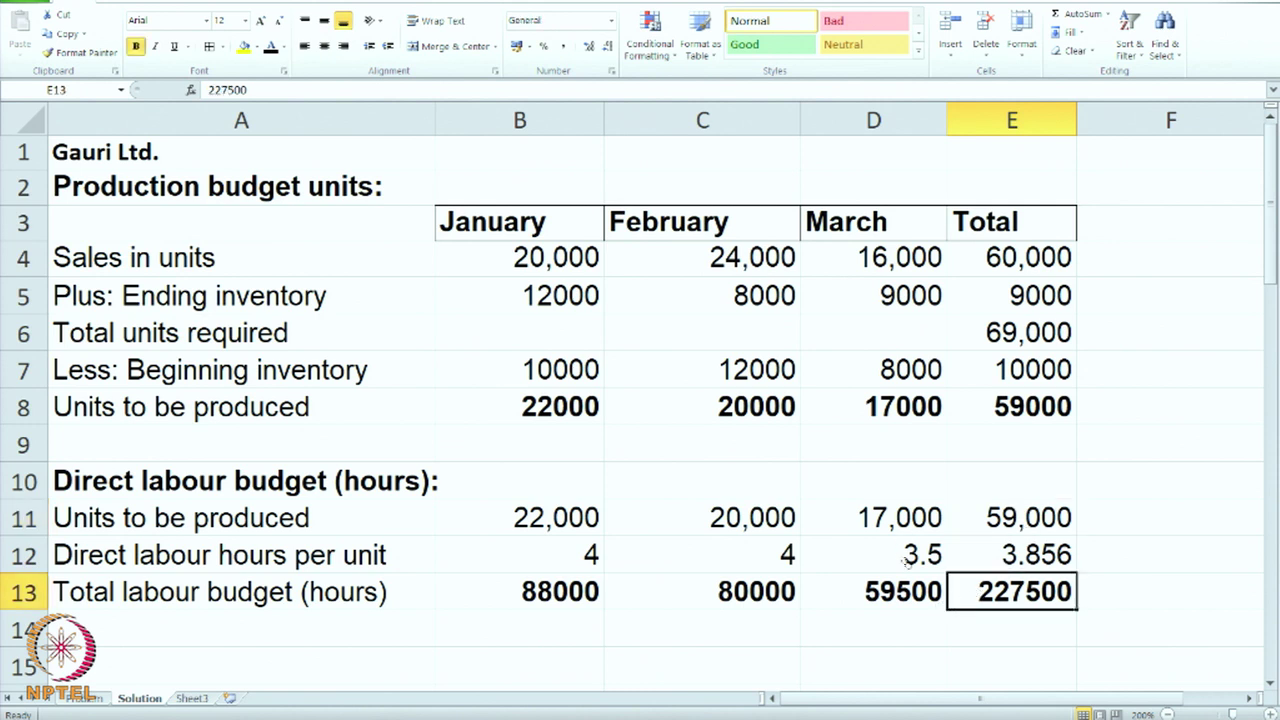
pyautogui.click(994, 554)
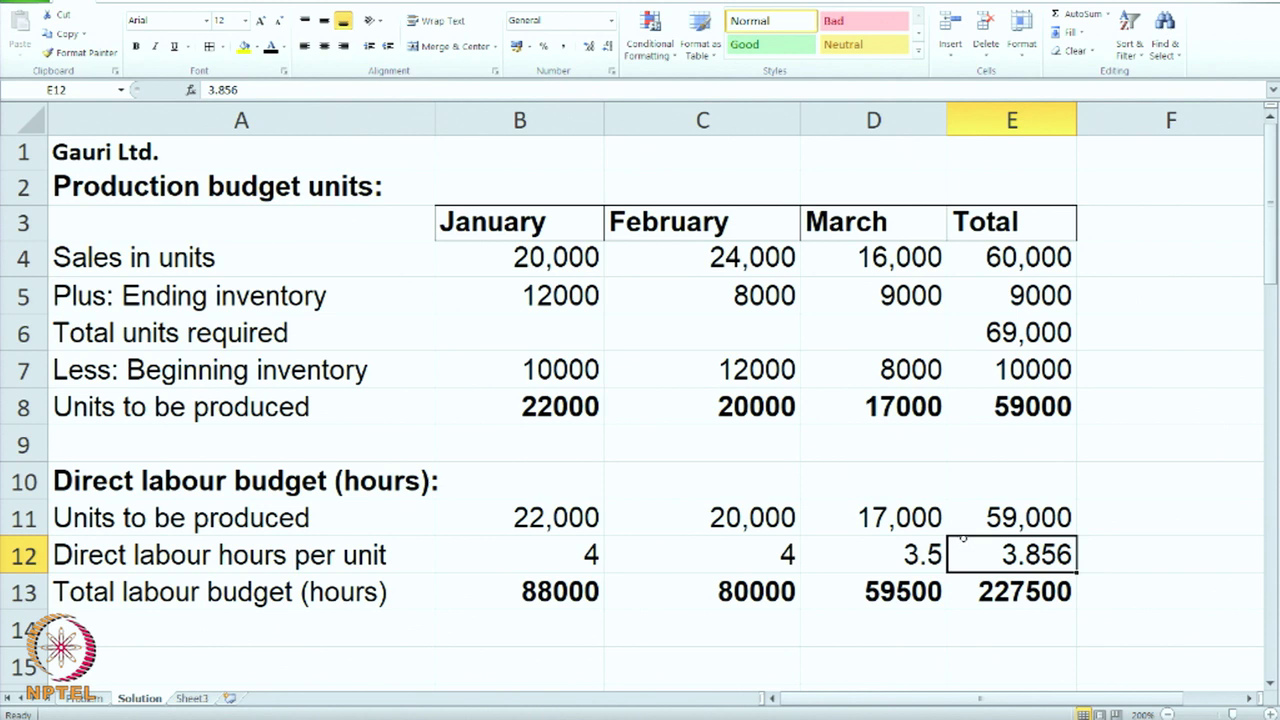
pyautogui.click(1011, 594)
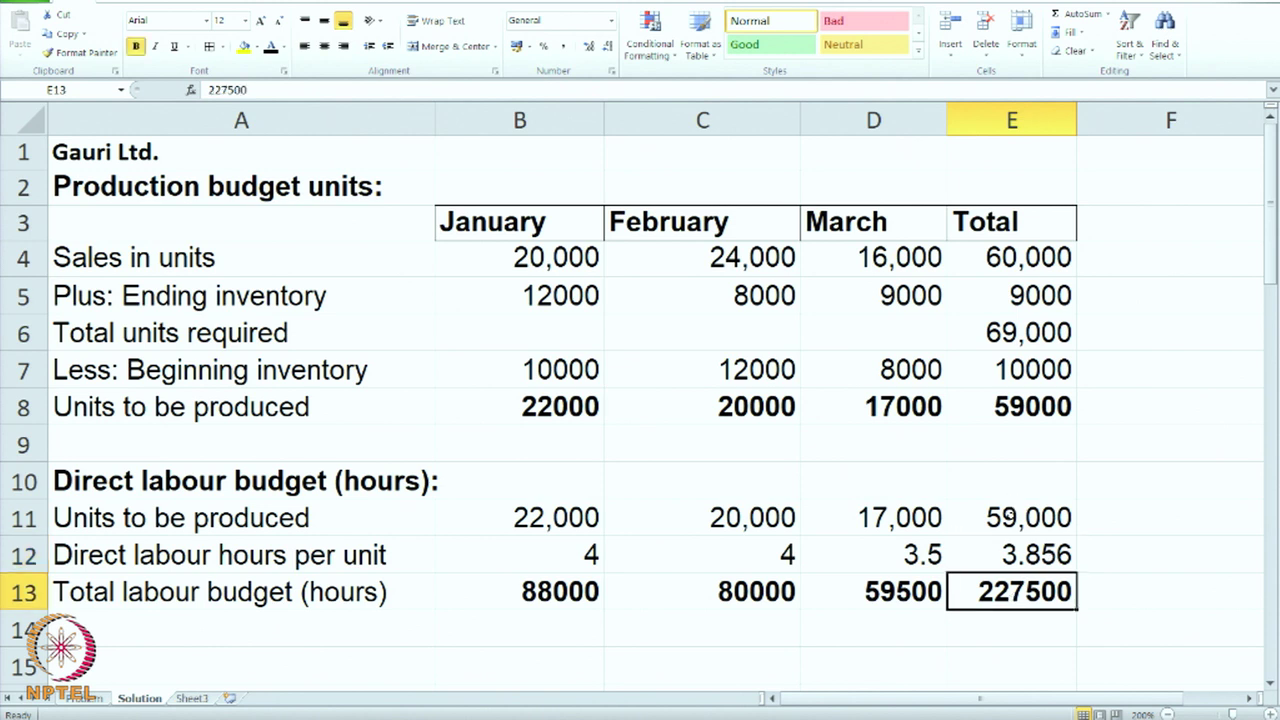
pyautogui.click(1009, 514)
pyautogui.click(1006, 556)
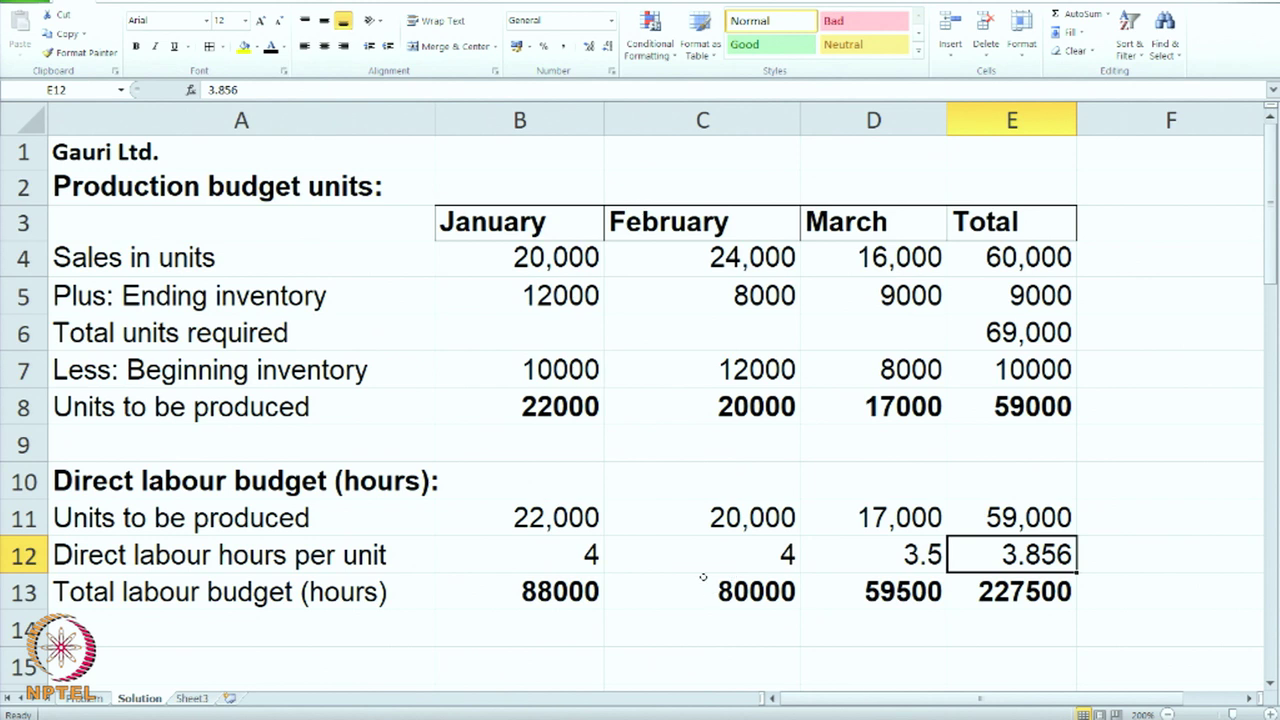
# - Reveal the heading "Direct materials cost budget" and the label "Units to be produced" in A15:A16 with the Automatic font color
pyautogui.scroll(-1, 703, 577)
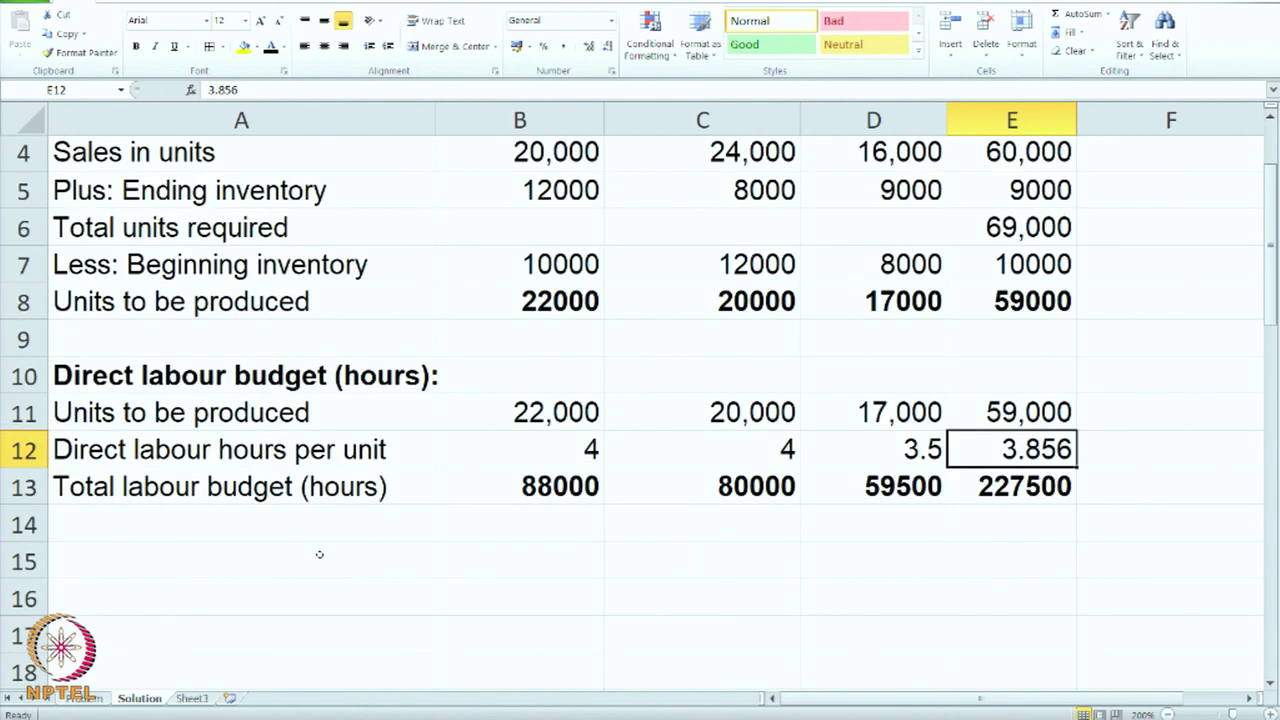
pyautogui.moveTo(319, 554); pyautogui.dragTo(320, 591)
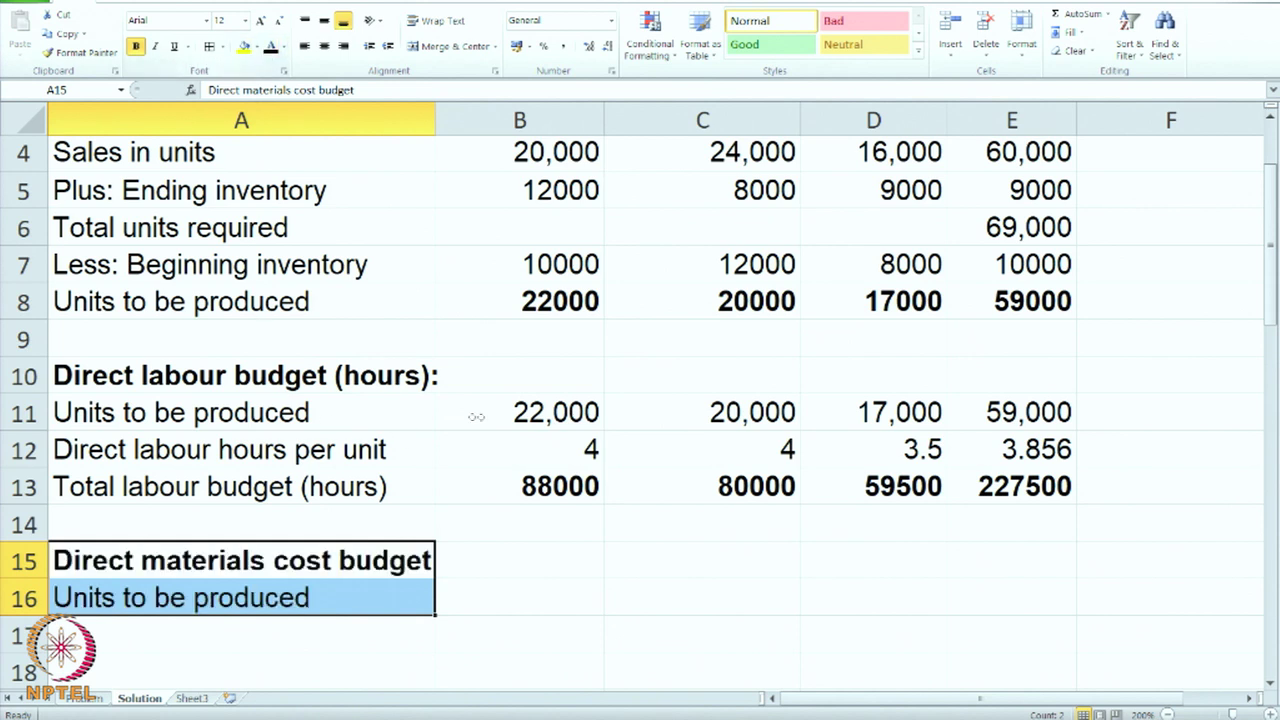
pyautogui.click(597, 538)
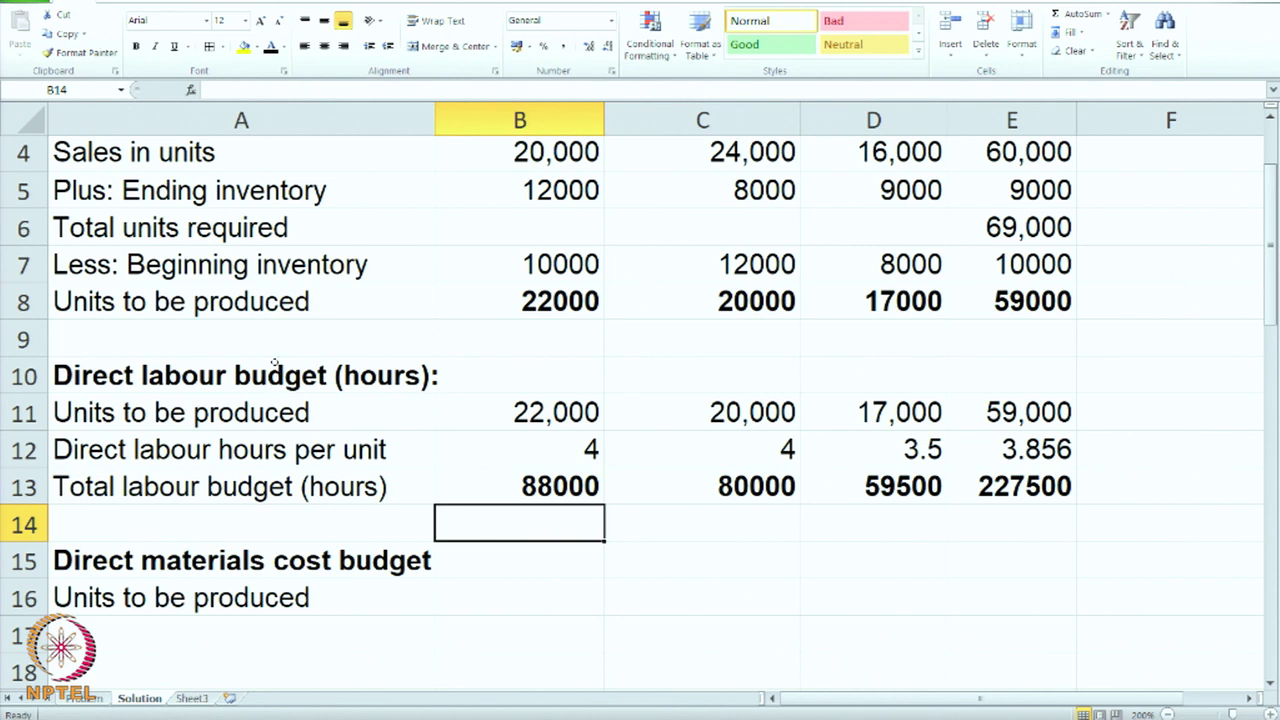
# - Reveal the labels "Cost per unit" and "Total direct materials cost (Rs)" in A17:A18 with the Automatic font color
pyautogui.scroll(-1, 274, 363)
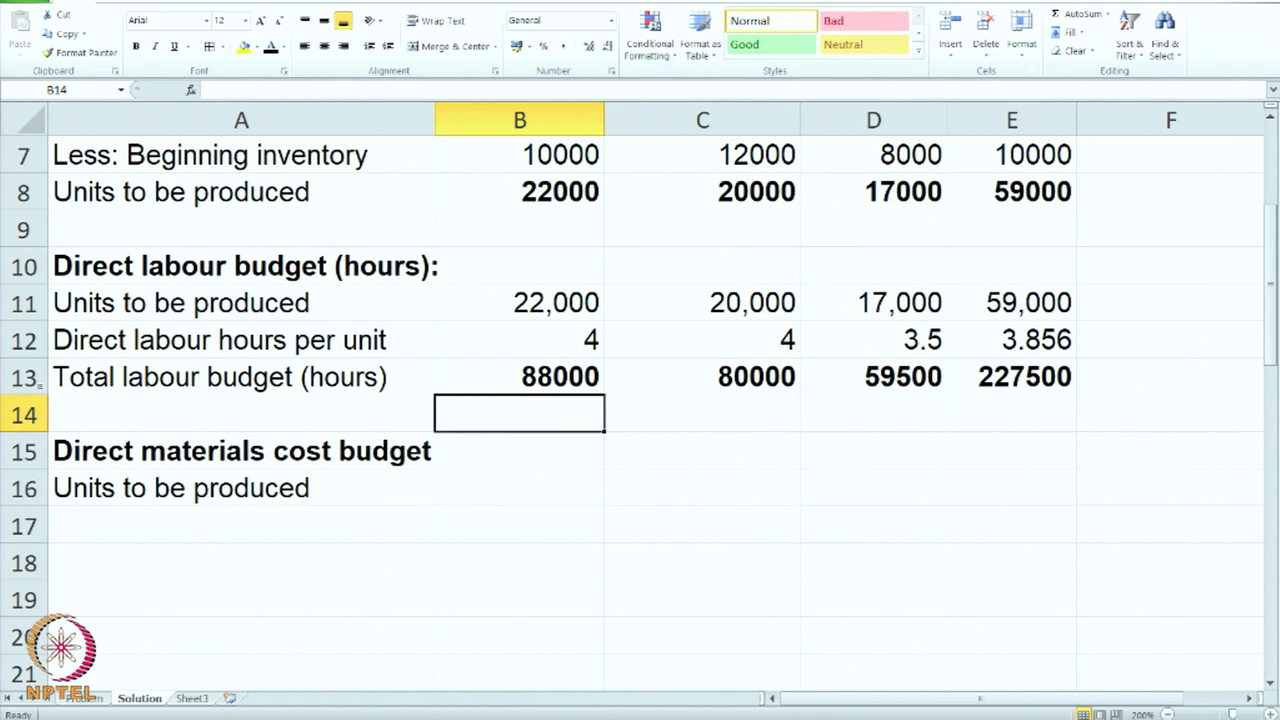
pyautogui.moveTo(97, 527); pyautogui.dragTo(101, 586)
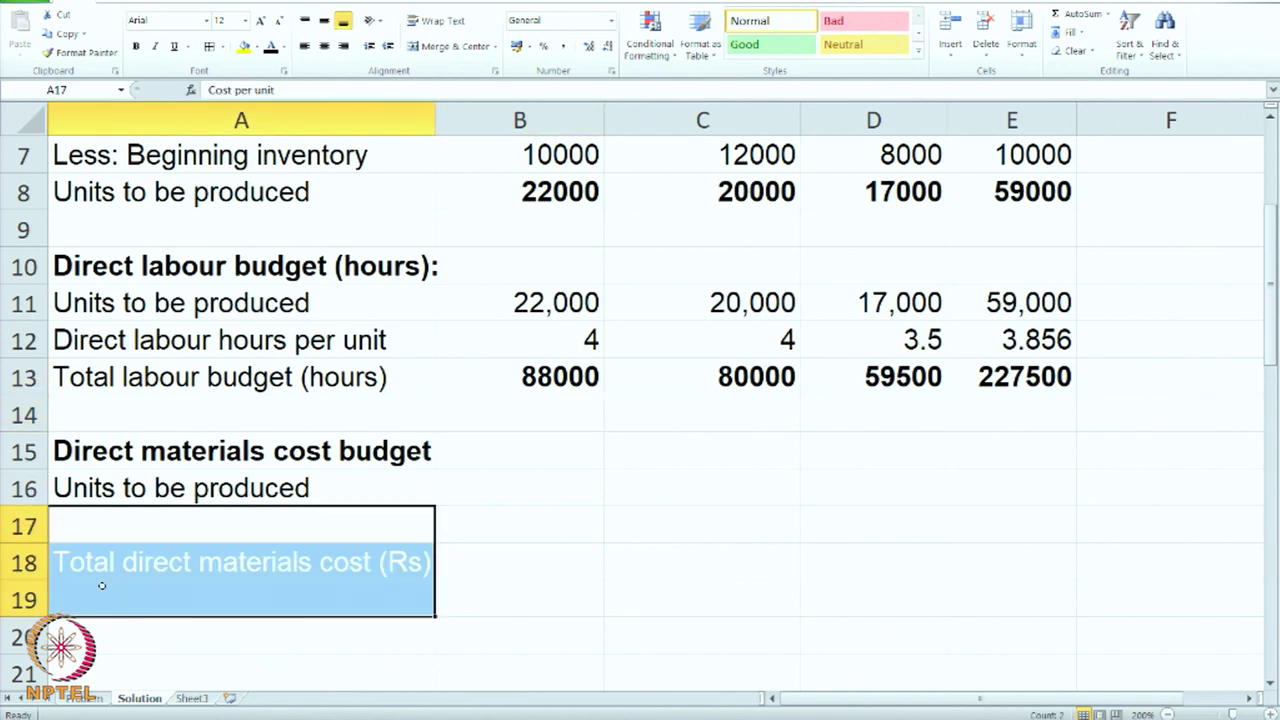
pyautogui.click(270, 47)
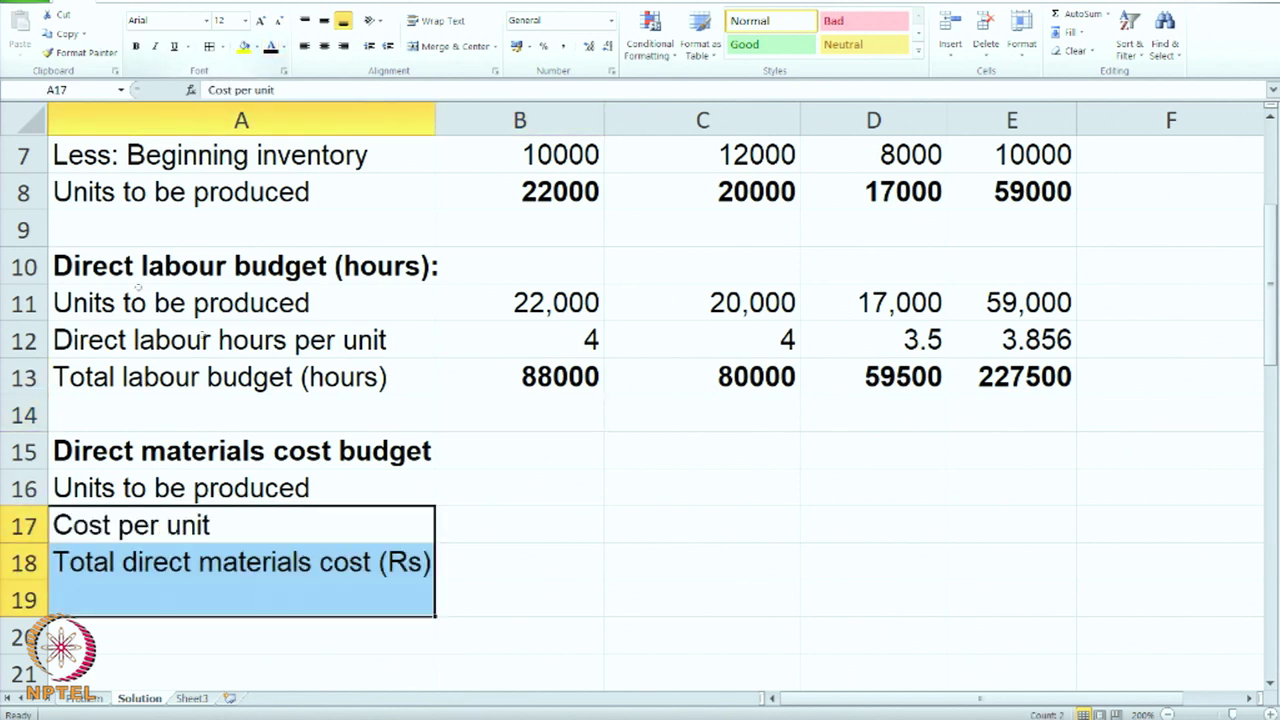
pyautogui.click(569, 536)
# - Reveal January's direct materials figures in B16:B18 with the Automatic font color, and check the cost per unit and total cost
pyautogui.click(509, 481)
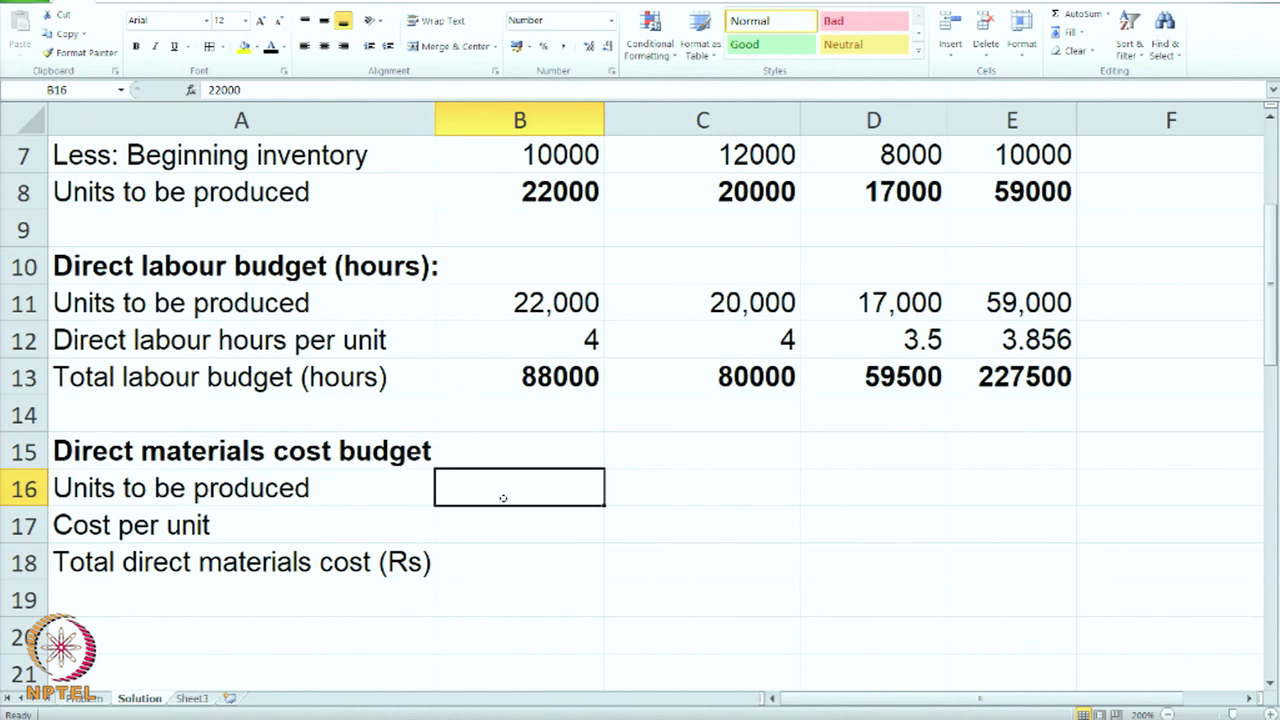
pyautogui.click(494, 533)
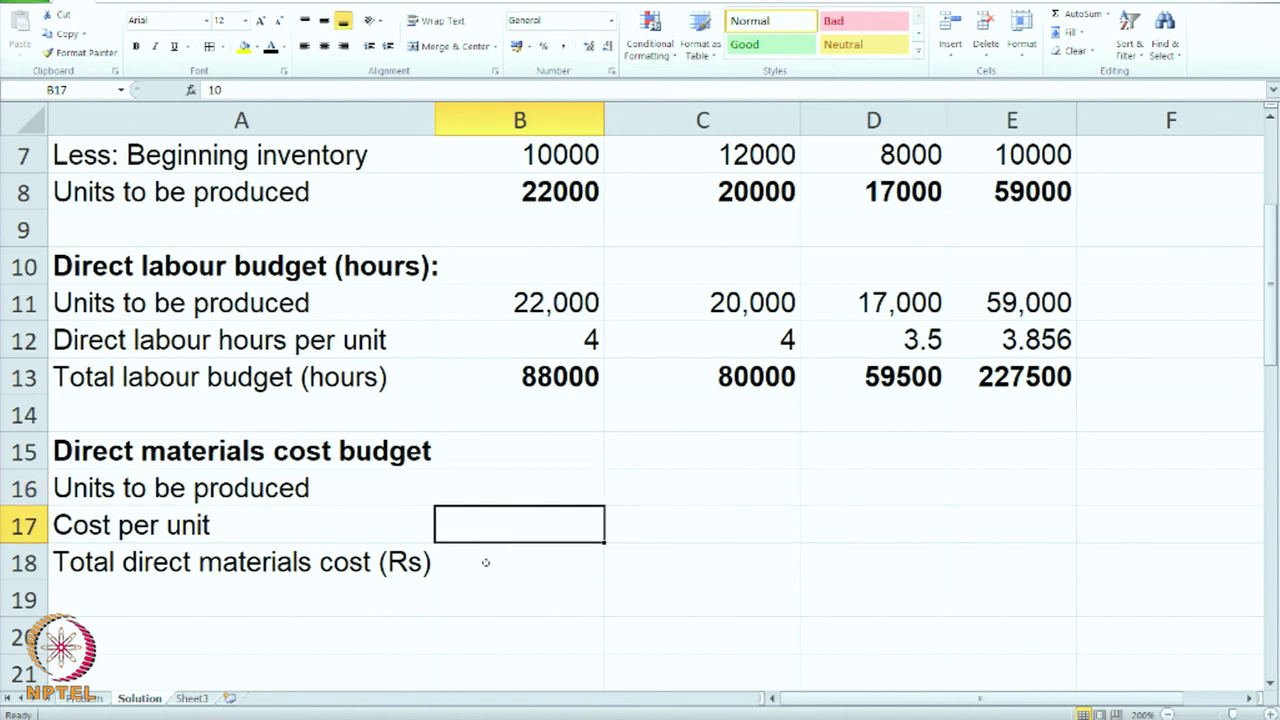
pyautogui.click(486, 562)
pyautogui.moveTo(497, 488); pyautogui.dragTo(497, 560)
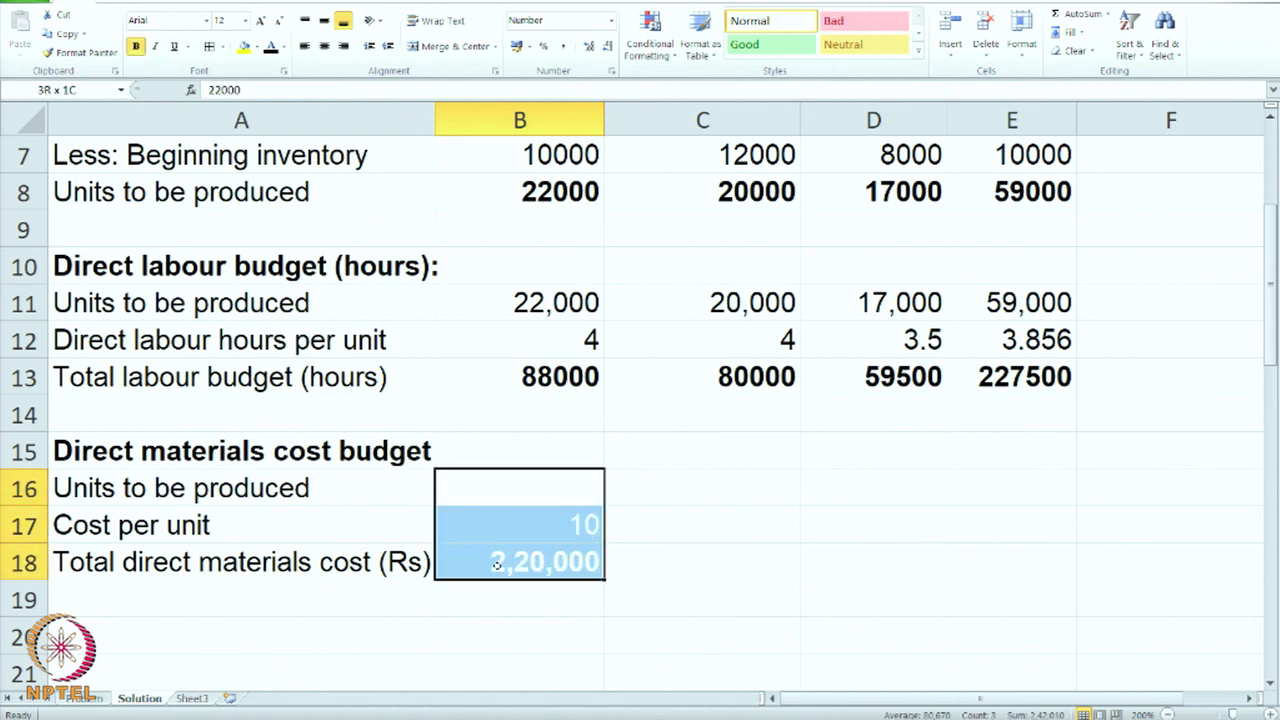
pyautogui.click(270, 47)
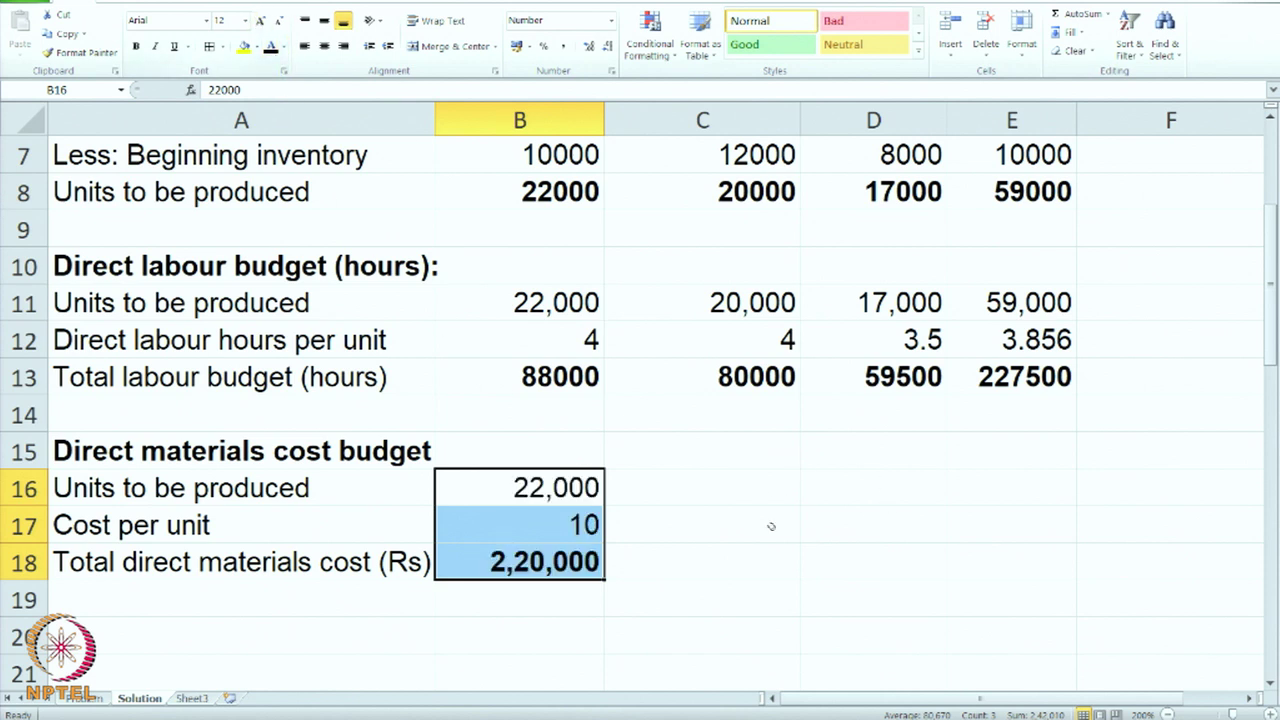
pyautogui.click(813, 519)
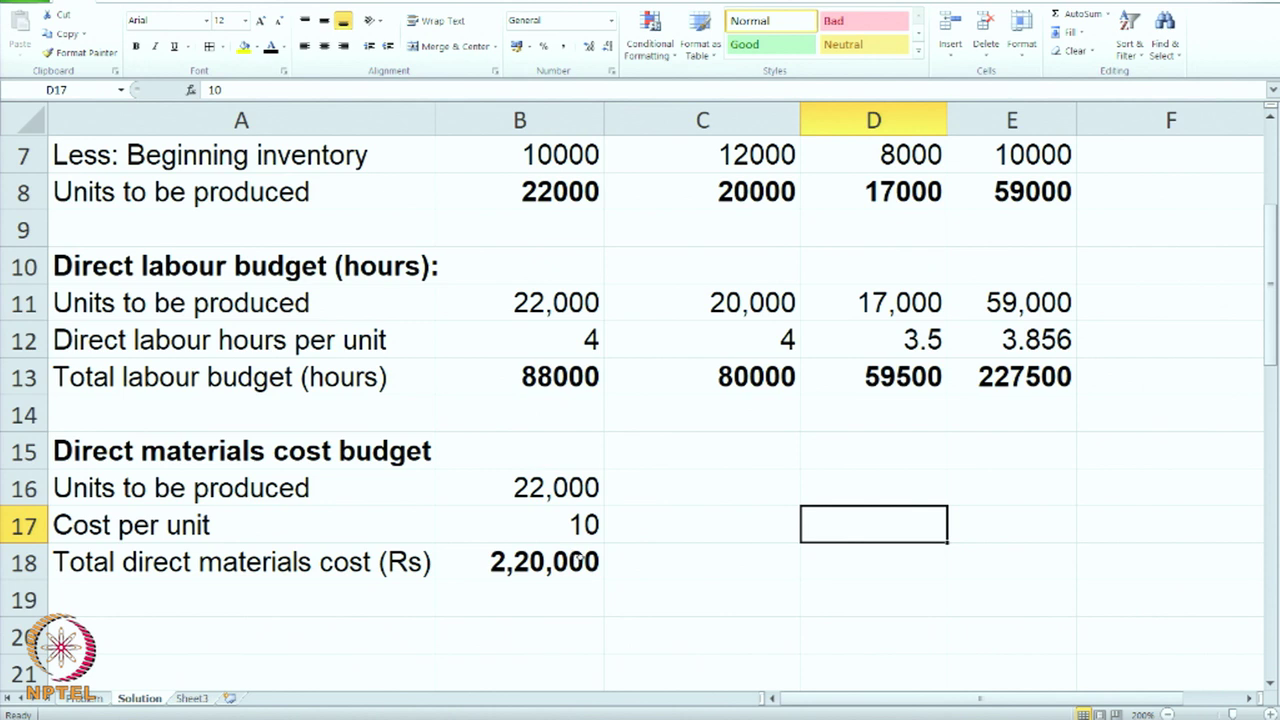
pyautogui.click(580, 527)
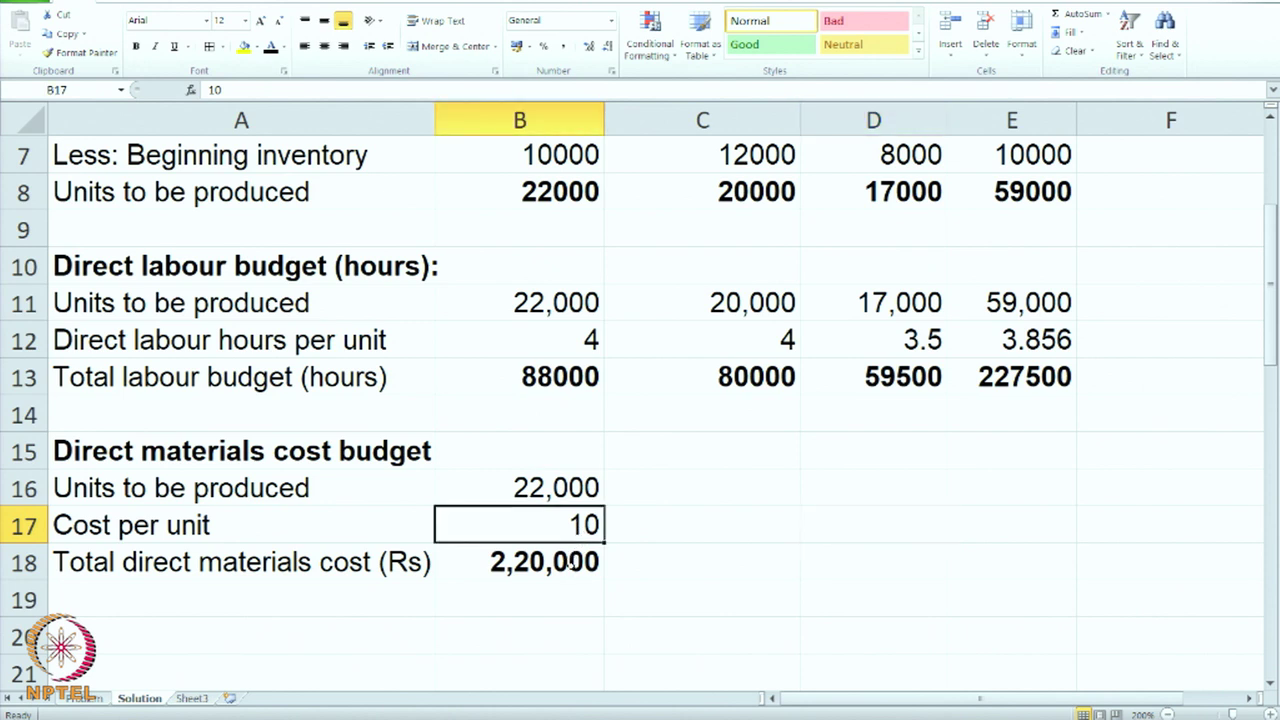
pyautogui.click(568, 563)
# - Reveal February's and March's direct materials figures in C16:D18 with the Automatic font color, and check the total costs in row 18
pyautogui.moveTo(700, 480); pyautogui.dragTo(922, 579)
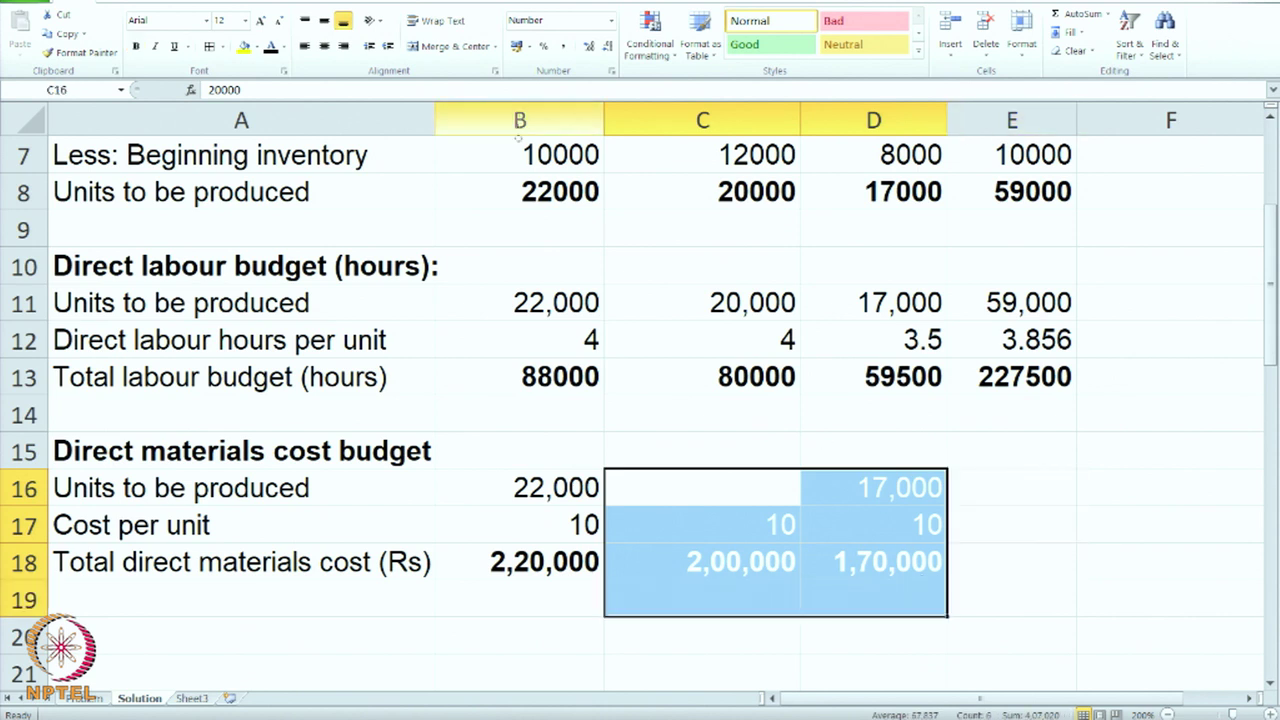
pyautogui.click(268, 48)
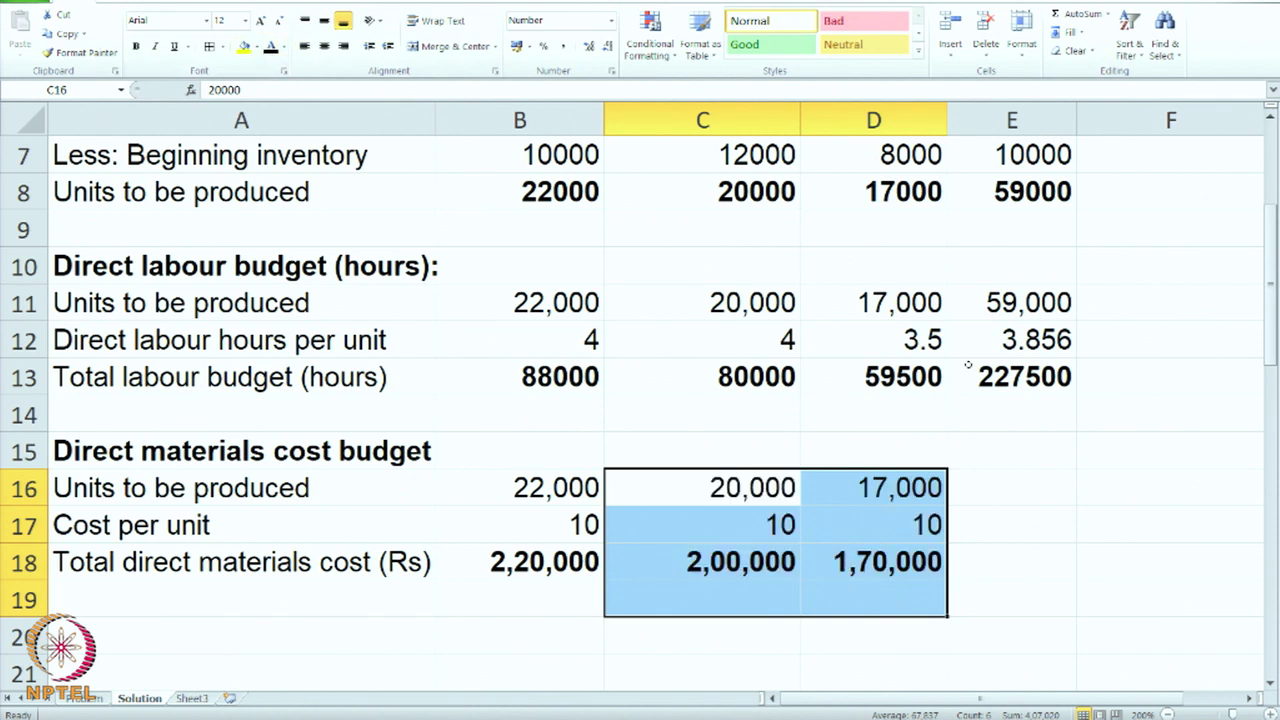
pyautogui.click(1018, 518)
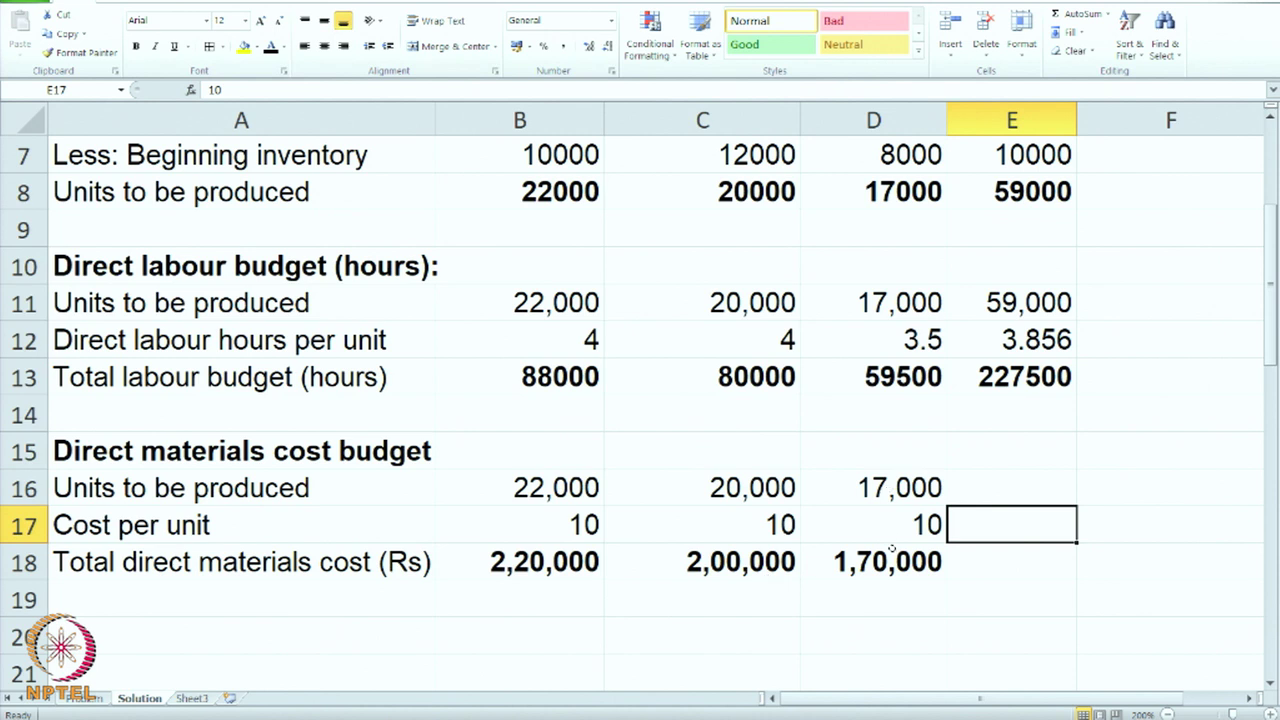
pyautogui.click(745, 560)
pyautogui.keyDown('shift'); pyautogui.click(880, 560); pyautogui.keyUp('shift')
pyautogui.click(880, 560)
# - Reveal the quarter's direct materials figures in E16:E18 with the Automatic font color, and compare the cost per unit with the labour hours in B12:E12
pyautogui.moveTo(964, 493); pyautogui.dragTo(966, 556)
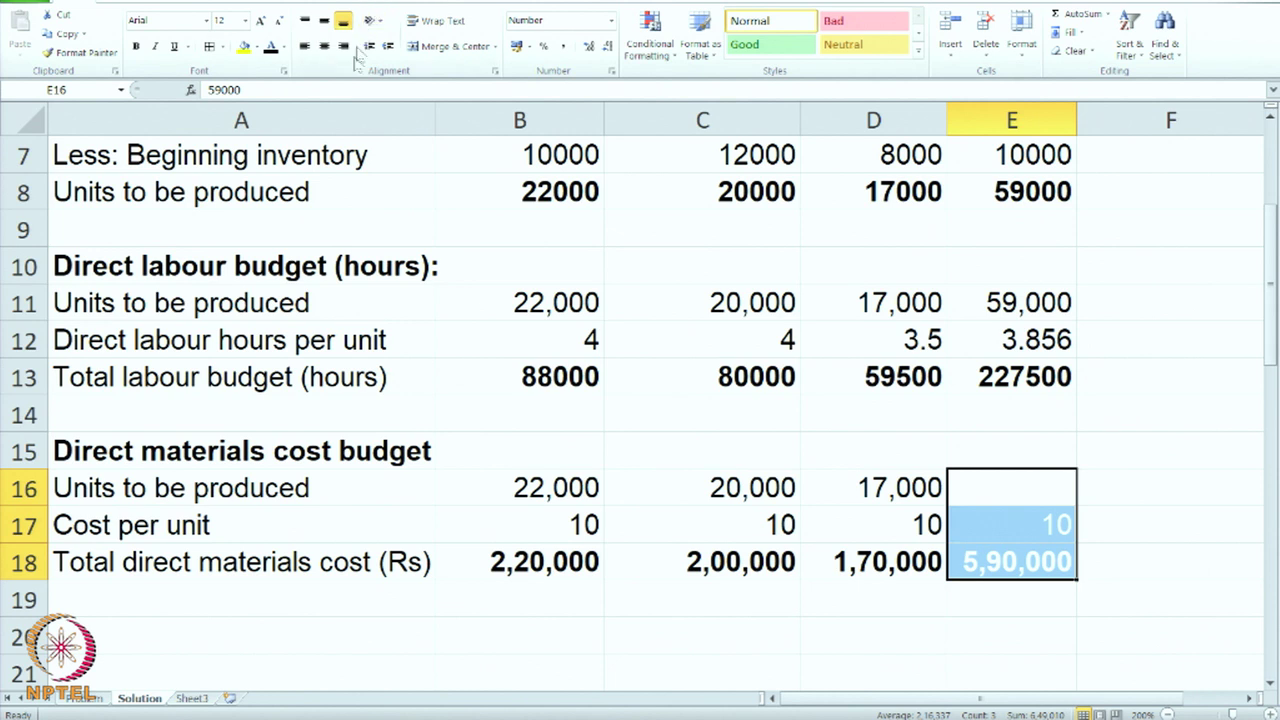
pyautogui.click(269, 48)
pyautogui.click(1005, 383)
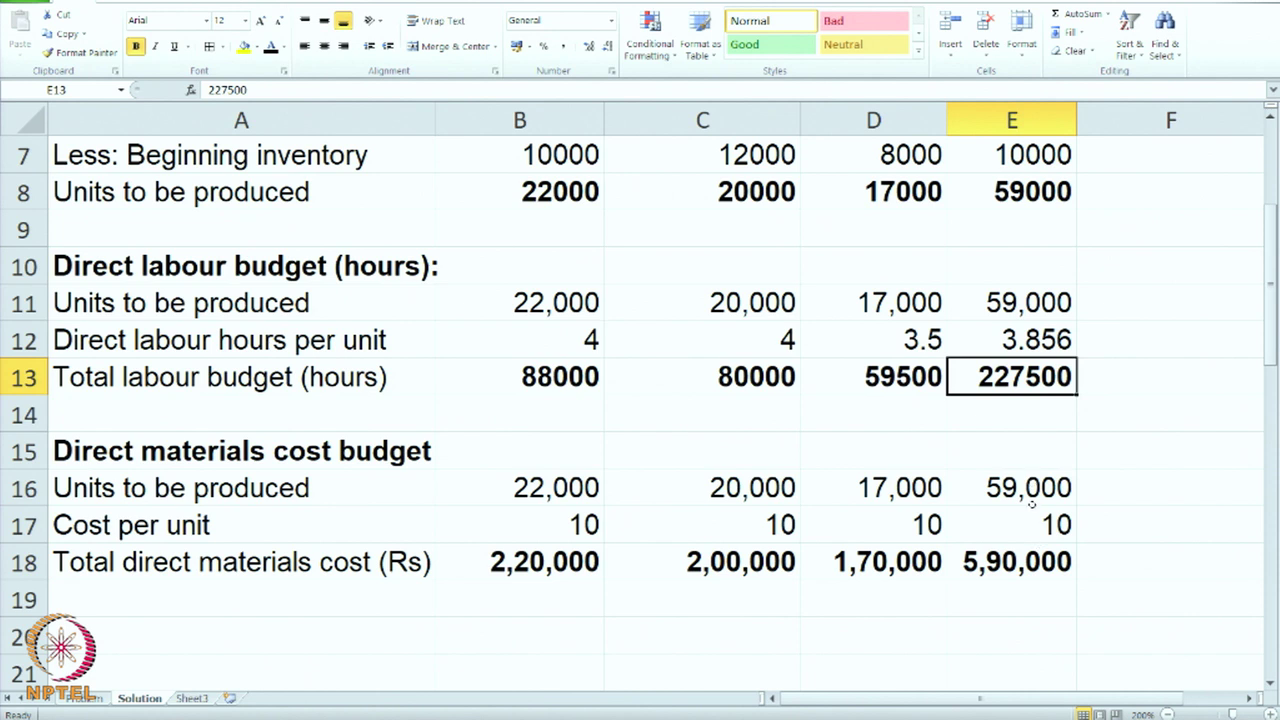
pyautogui.moveTo(580, 521); pyautogui.dragTo(783, 520)
pyautogui.moveTo(563, 338); pyautogui.dragTo(995, 341)
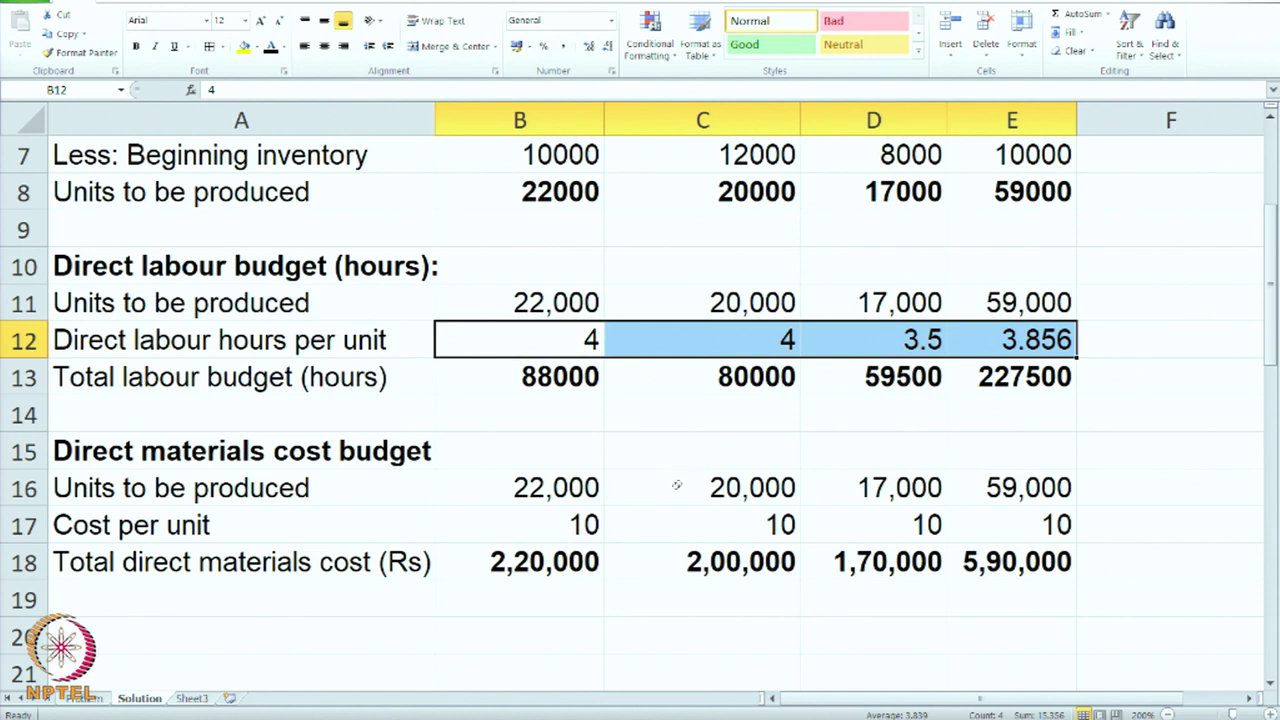
# - Reveal the heading "Sales budget (Rs)" and the label "Sales in units" in A21:A22 with the Automatic font color
pyautogui.scroll(-1, 348, 599)
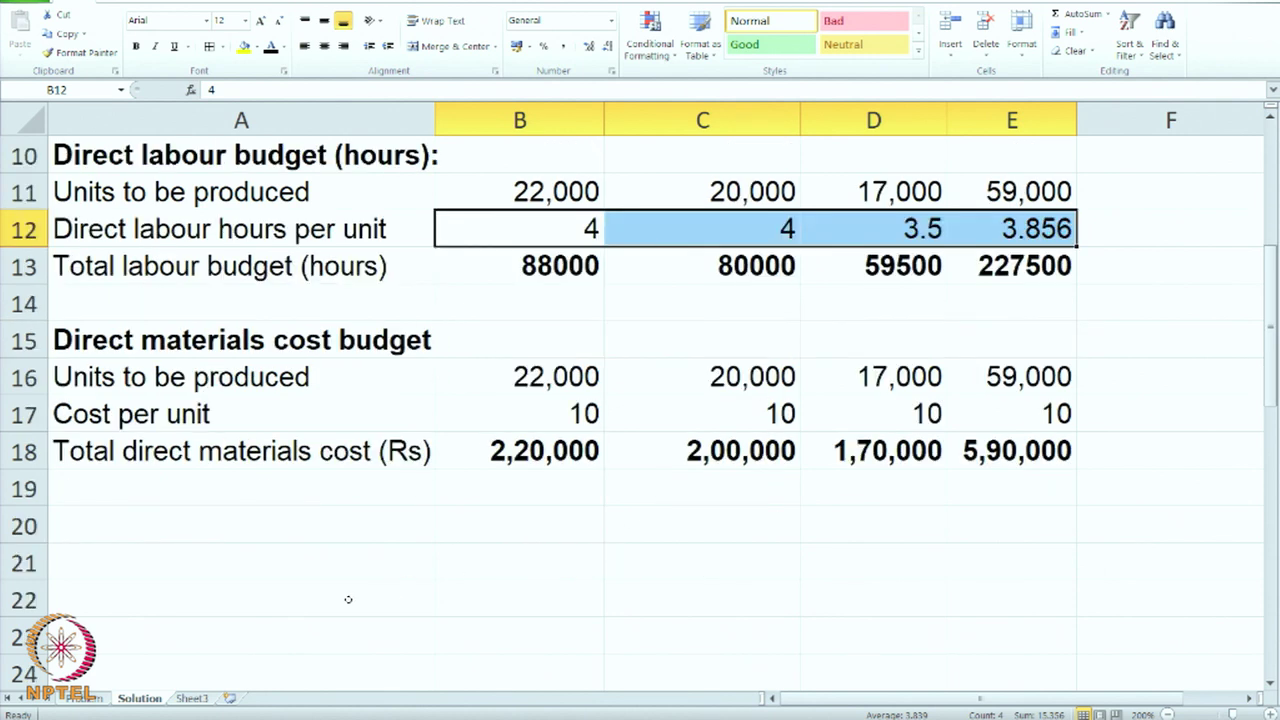
pyautogui.moveTo(259, 521); pyautogui.dragTo(258, 587)
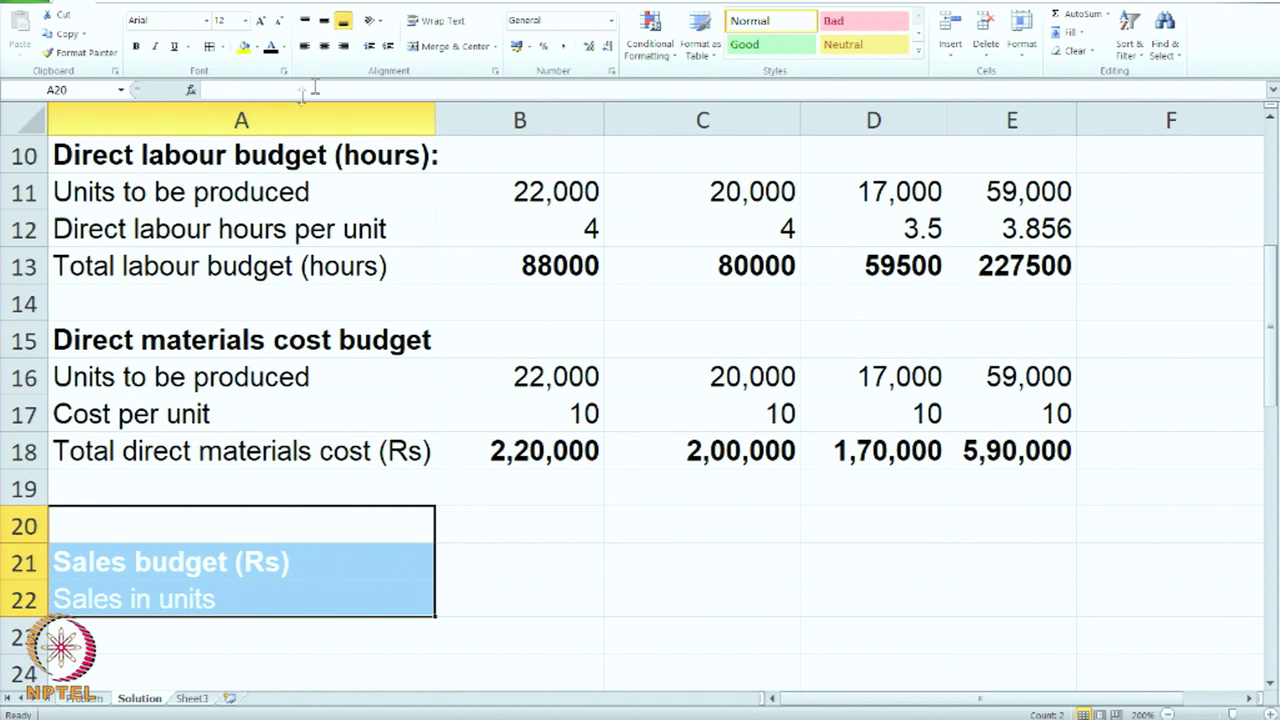
pyautogui.click(270, 47)
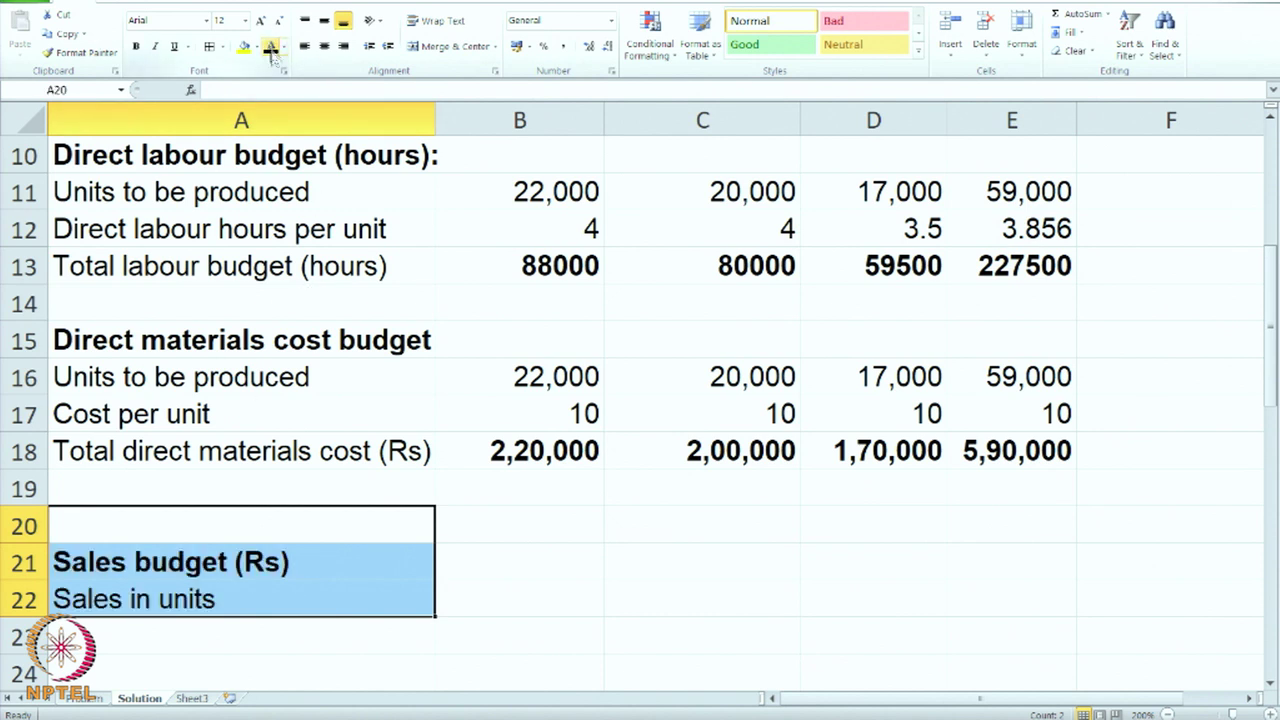
pyautogui.click(891, 563)
# - Reveal the monthly and total sales budget figures in B22:E24 by applying the Automatic font color
pyautogui.moveTo(562, 568); pyautogui.dragTo(969, 656)
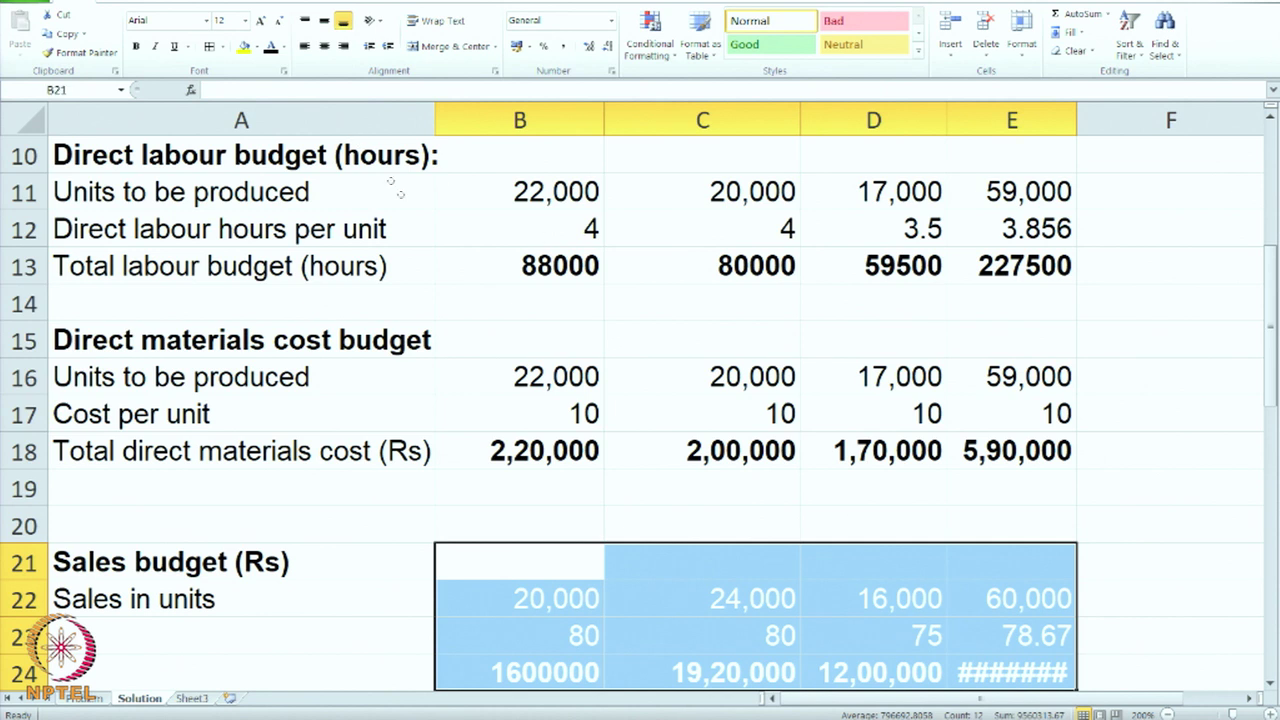
pyautogui.click(266, 48)
pyautogui.click(643, 536)
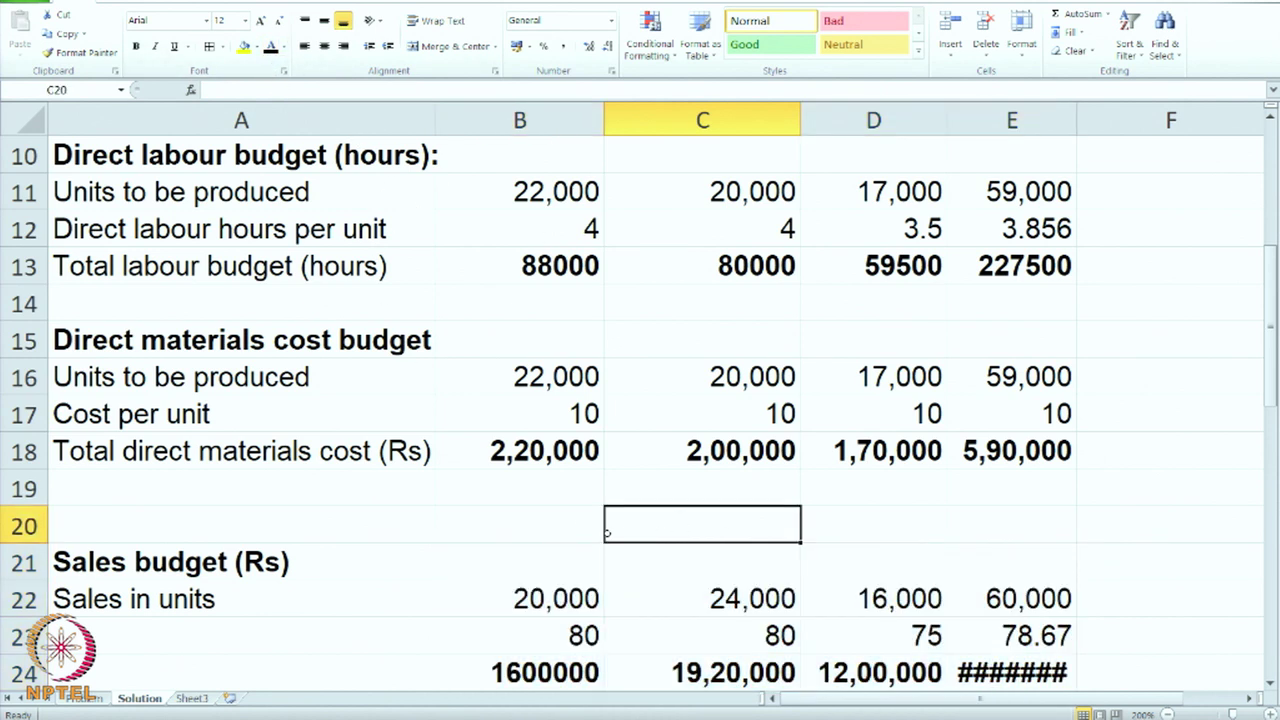
# - Compare the sales budget's units in row 22 with the monthly sales in units in B4:D4 of the production budget
pyautogui.click(260, 578)
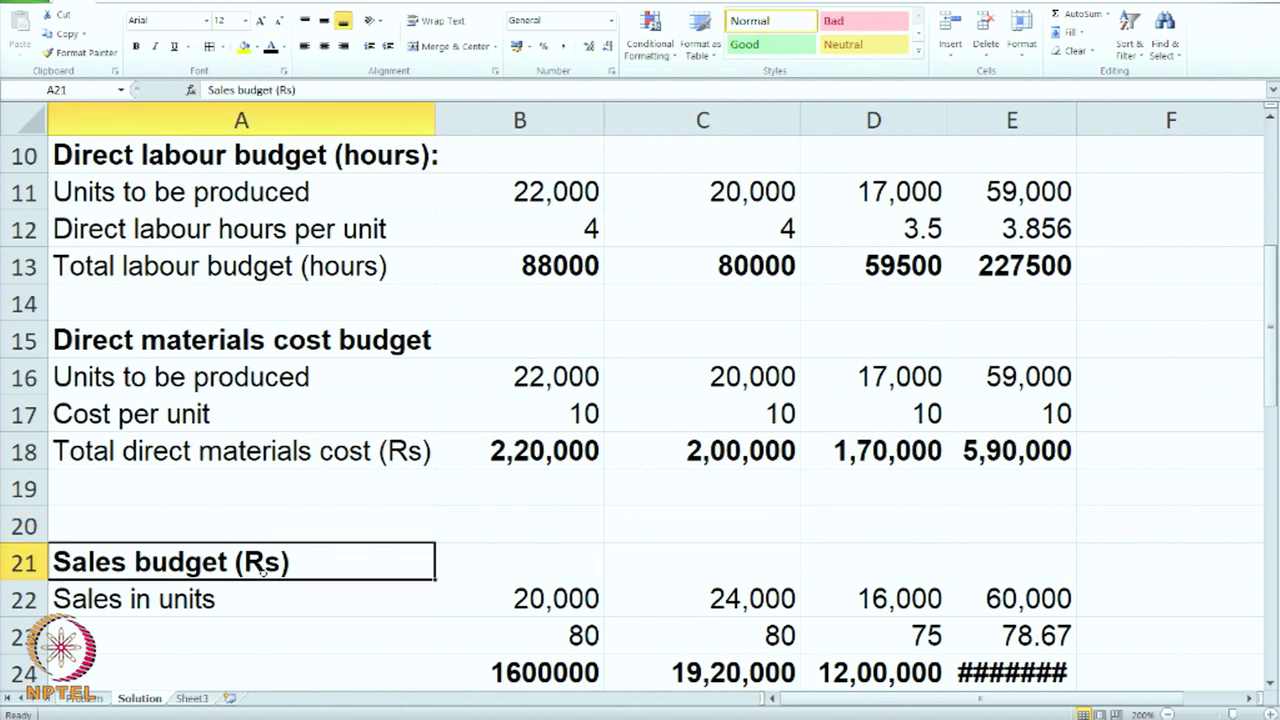
pyautogui.scroll(2, 610, 474)
pyautogui.scroll(1, 559, 512)
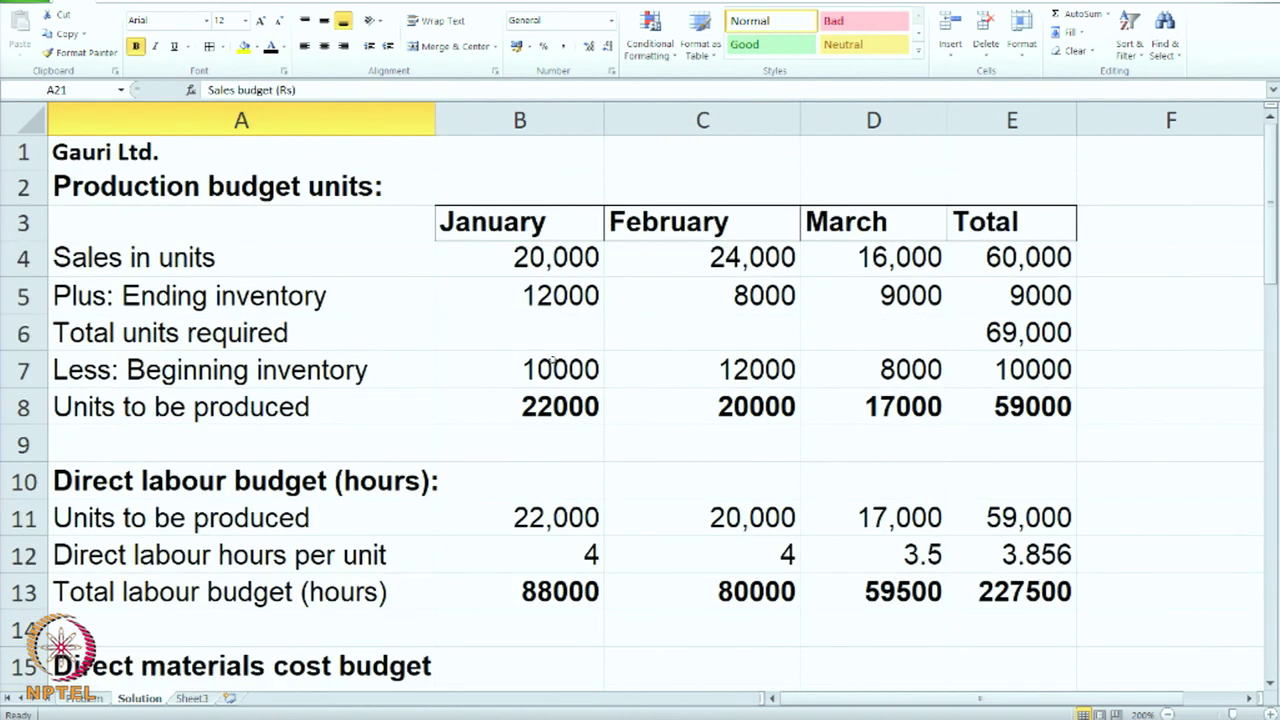
pyautogui.moveTo(497, 262); pyautogui.dragTo(870, 267)
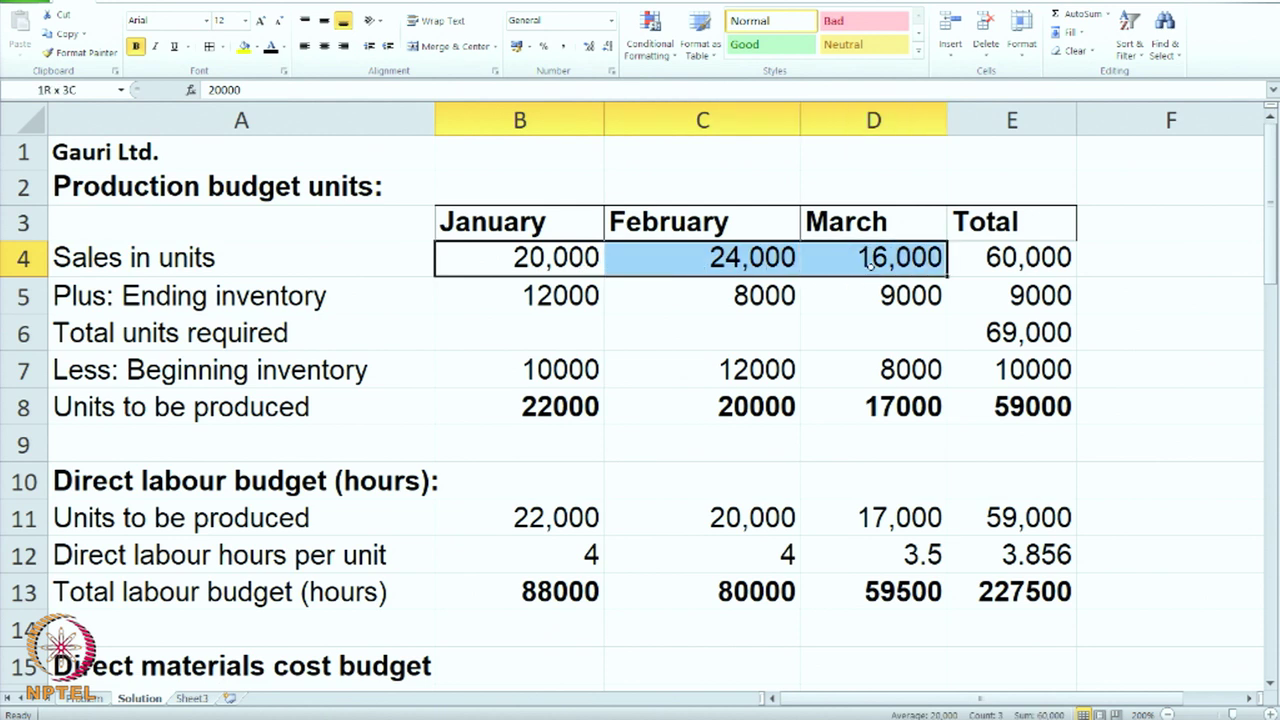
pyautogui.scroll(-3, 598, 420)
pyautogui.scroll(-1, 598, 423)
pyautogui.click(537, 489)
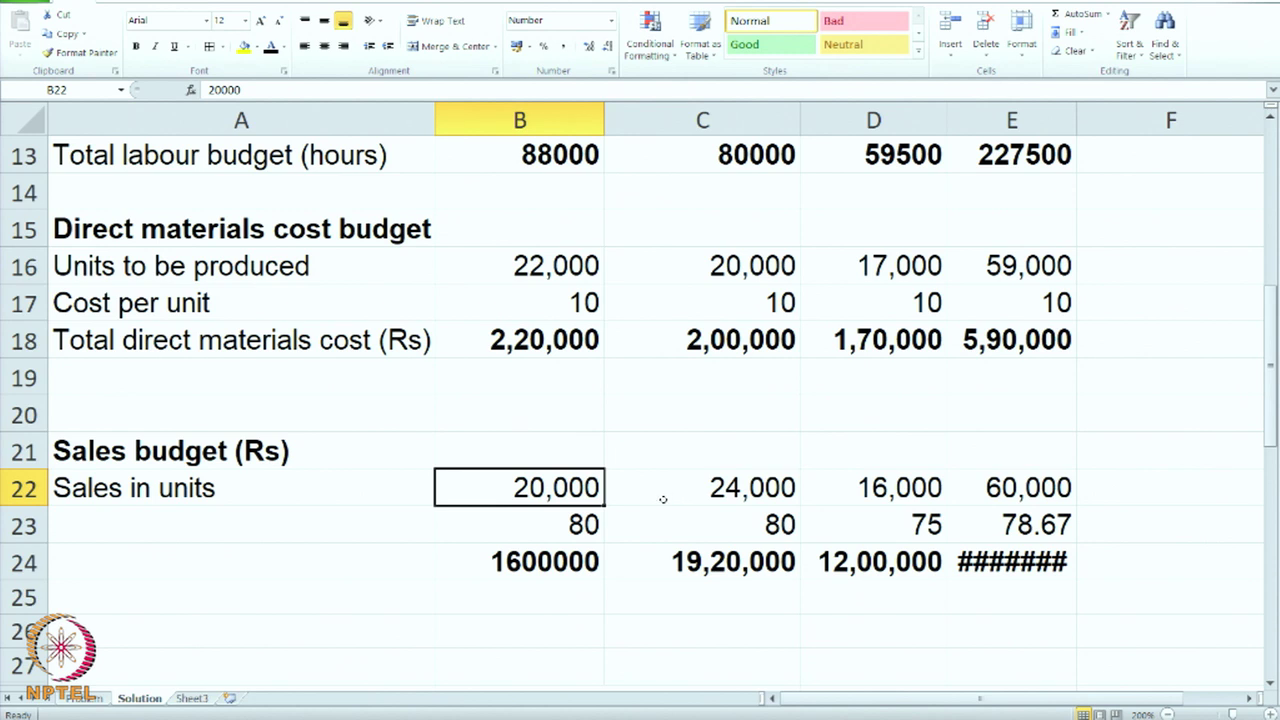
# - Check the monthly sales price per unit on the Problem sheet against January's price in B23 of the Solution sheet
pyautogui.click(72, 699)
pyautogui.keyDown('ctrl'); pyautogui.scroll(2, 551, 511); pyautogui.keyUp('ctrl')
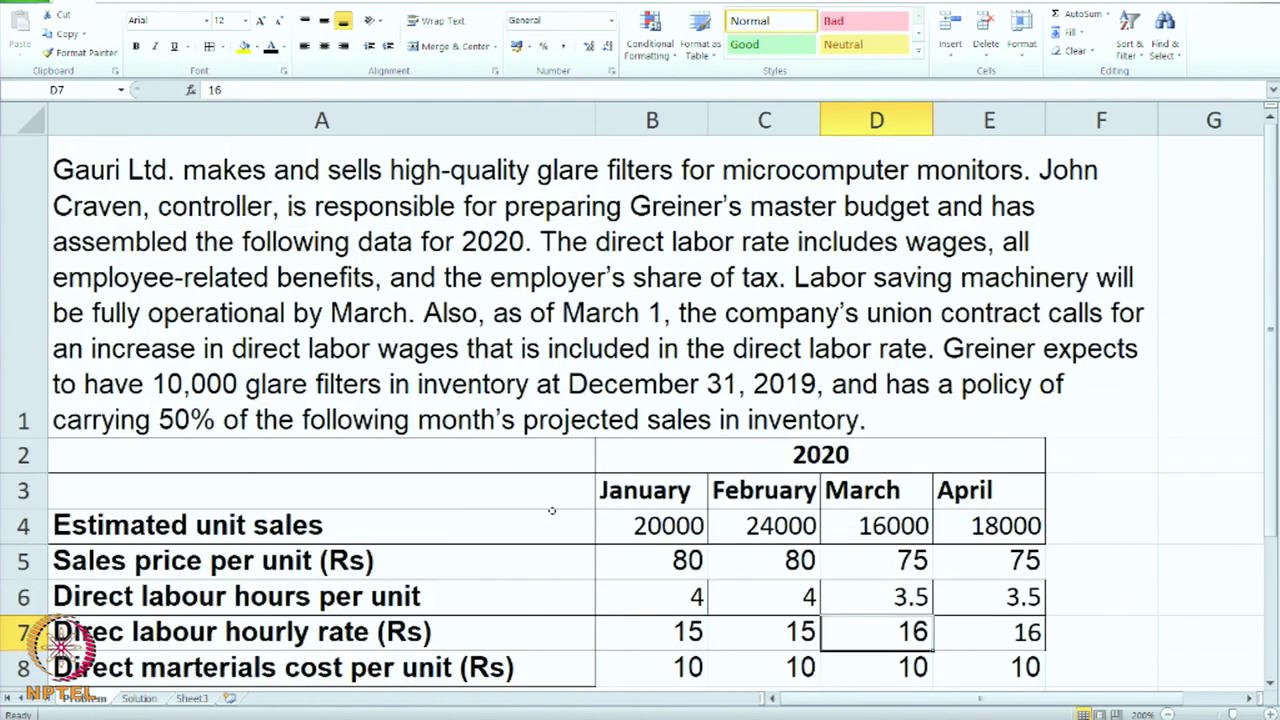
pyautogui.scroll(-1, 529, 514)
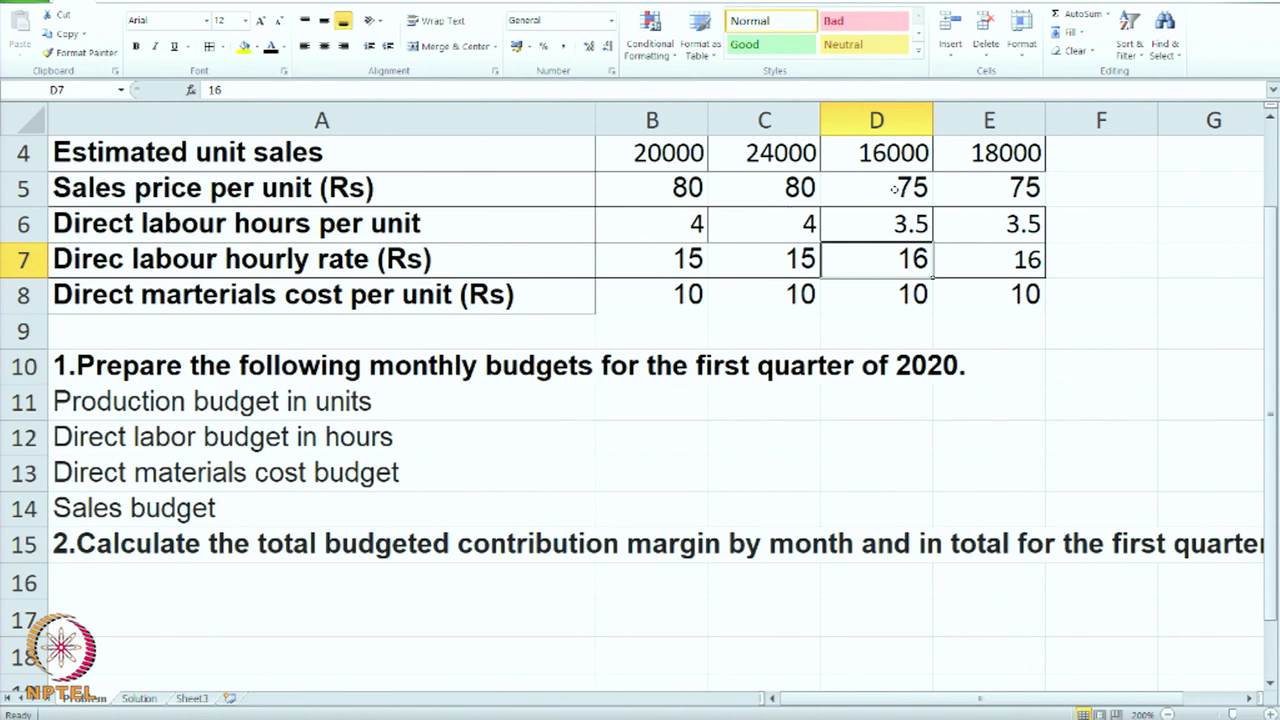
pyautogui.click(139, 698)
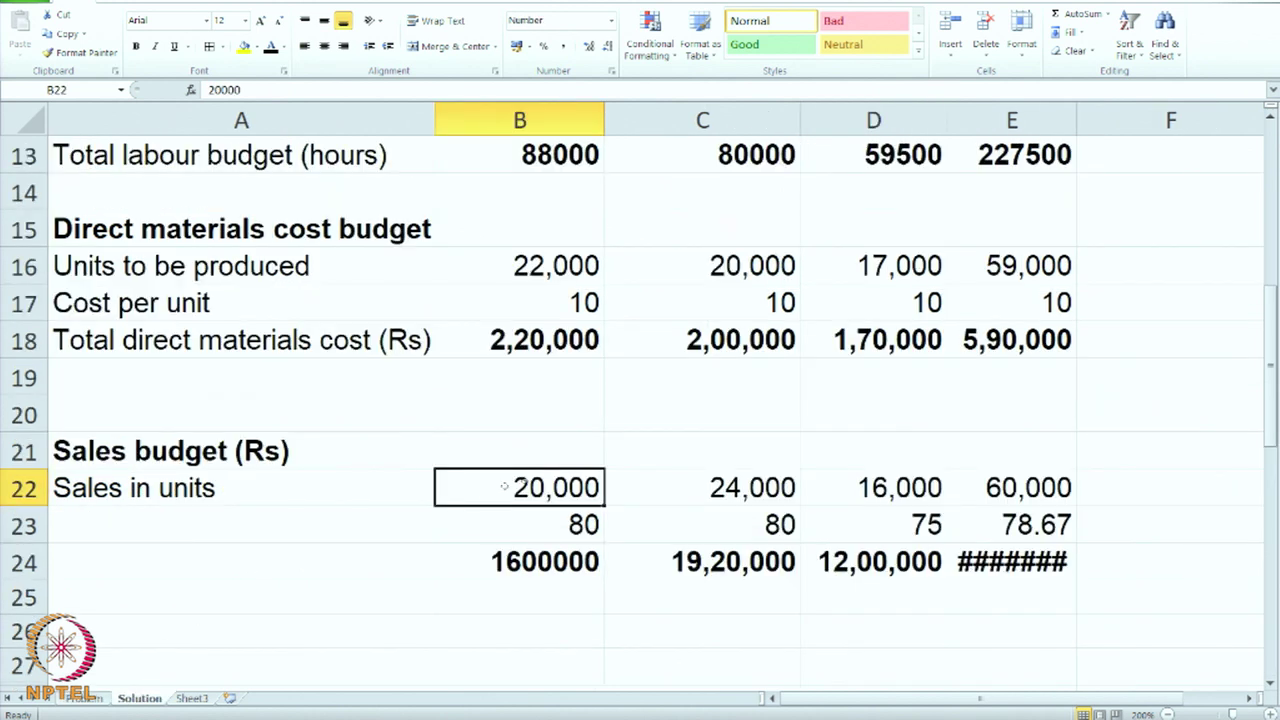
pyautogui.click(543, 535)
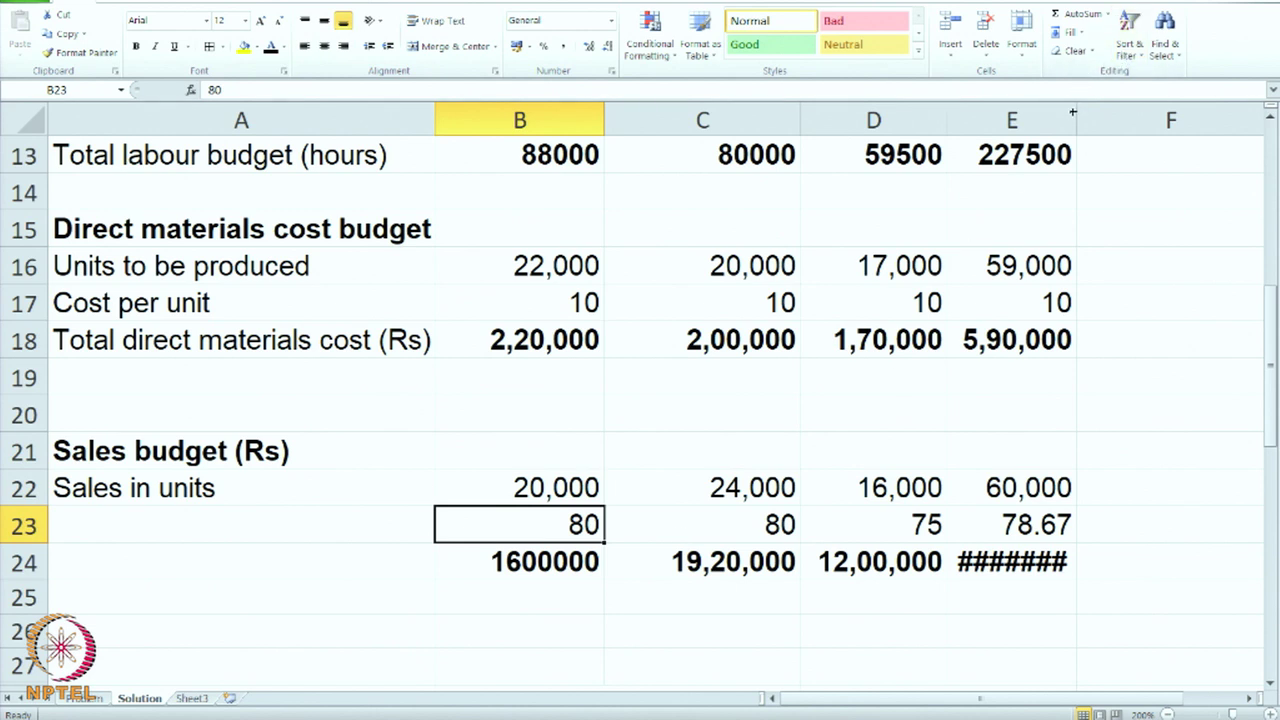
# - Widen column E to fit the full figure in E24, and review the monthly and total sales revenue in B24:E24
pyautogui.moveTo(1077, 121); pyautogui.dragTo(1089, 122)
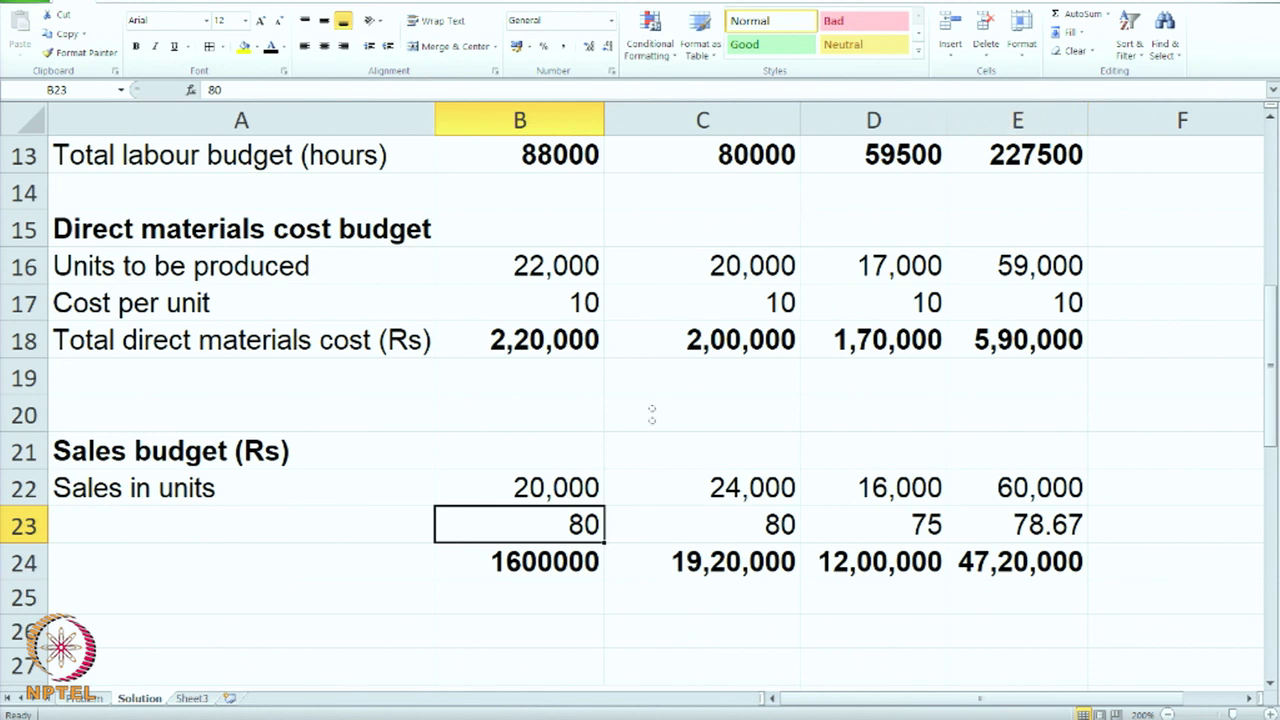
pyautogui.click(552, 567)
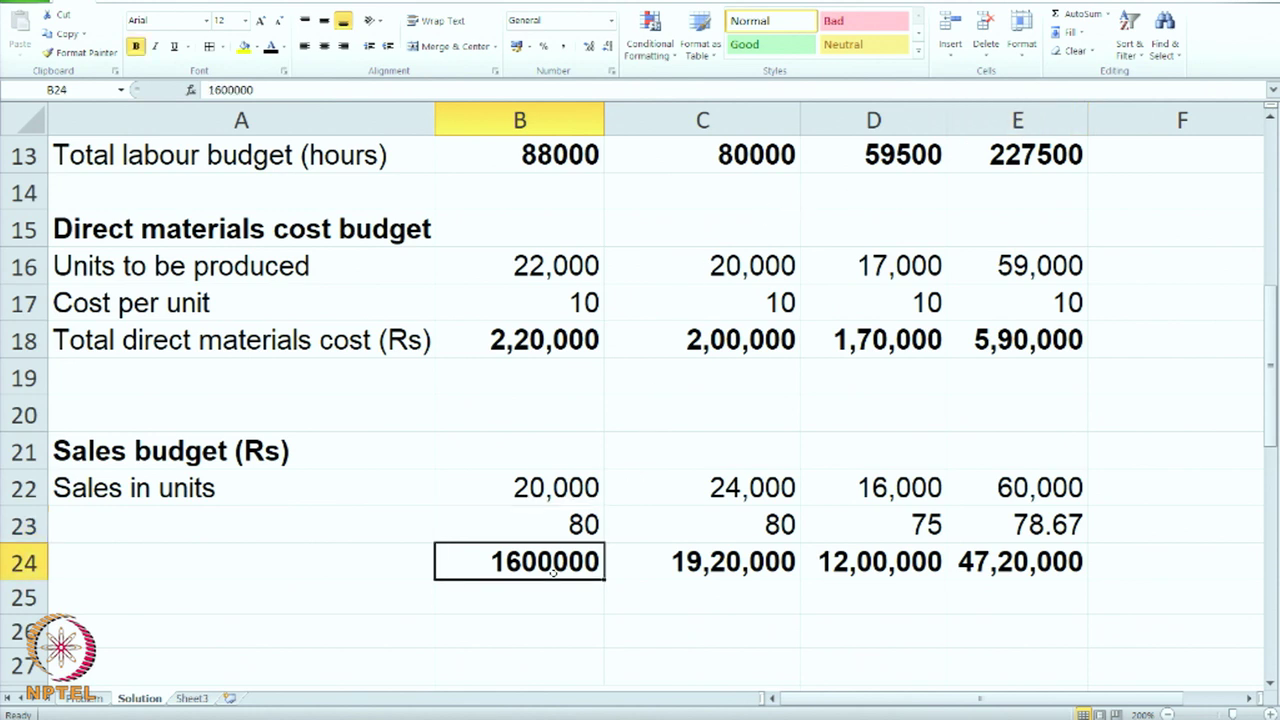
pyautogui.click(683, 565)
pyautogui.click(910, 557)
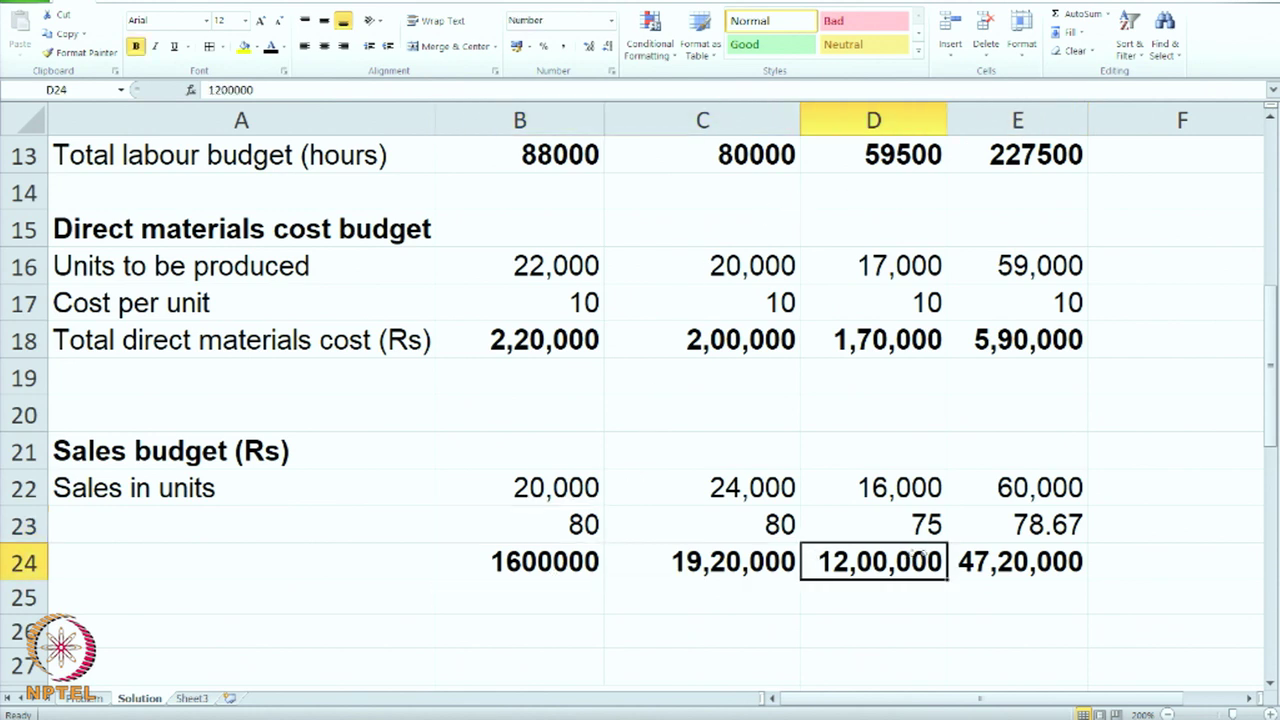
pyautogui.click(990, 562)
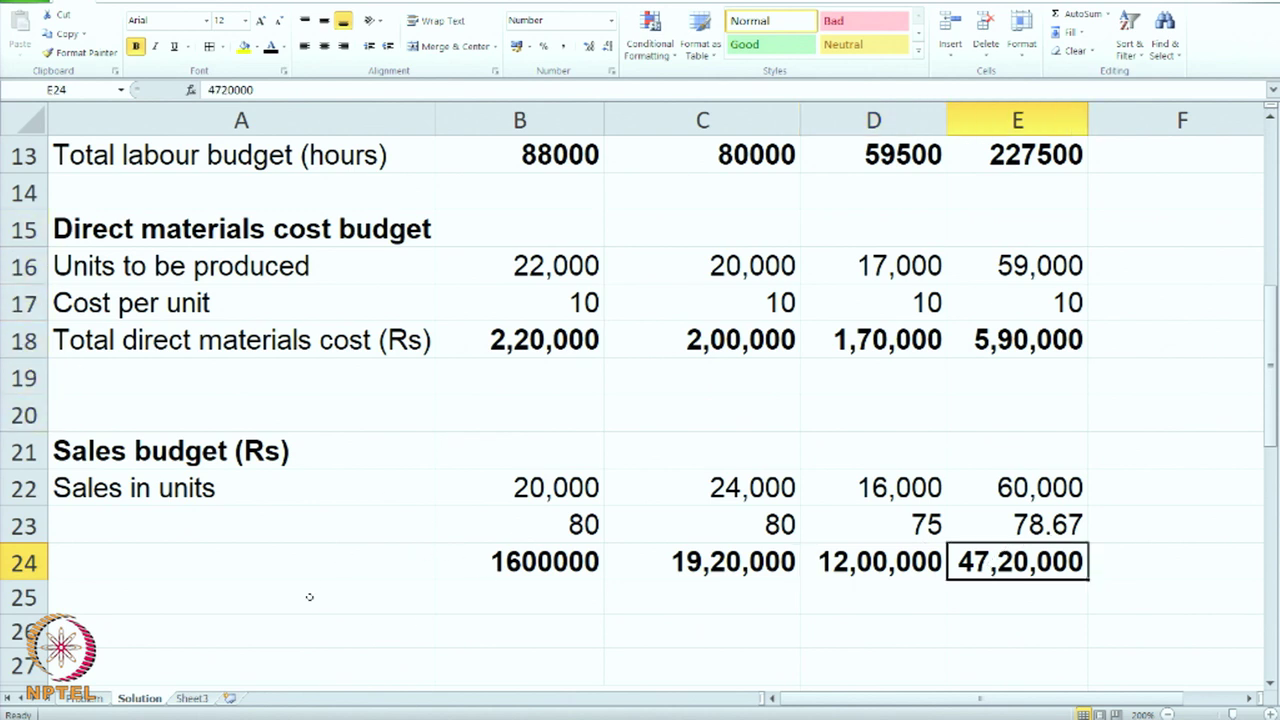
# - Reveal the labels "Sales price per unit (Rs)" and "Total sales revenue (Rs)" in A23:A24 with the Automatic font color
pyautogui.moveTo(318, 520); pyautogui.dragTo(319, 607)
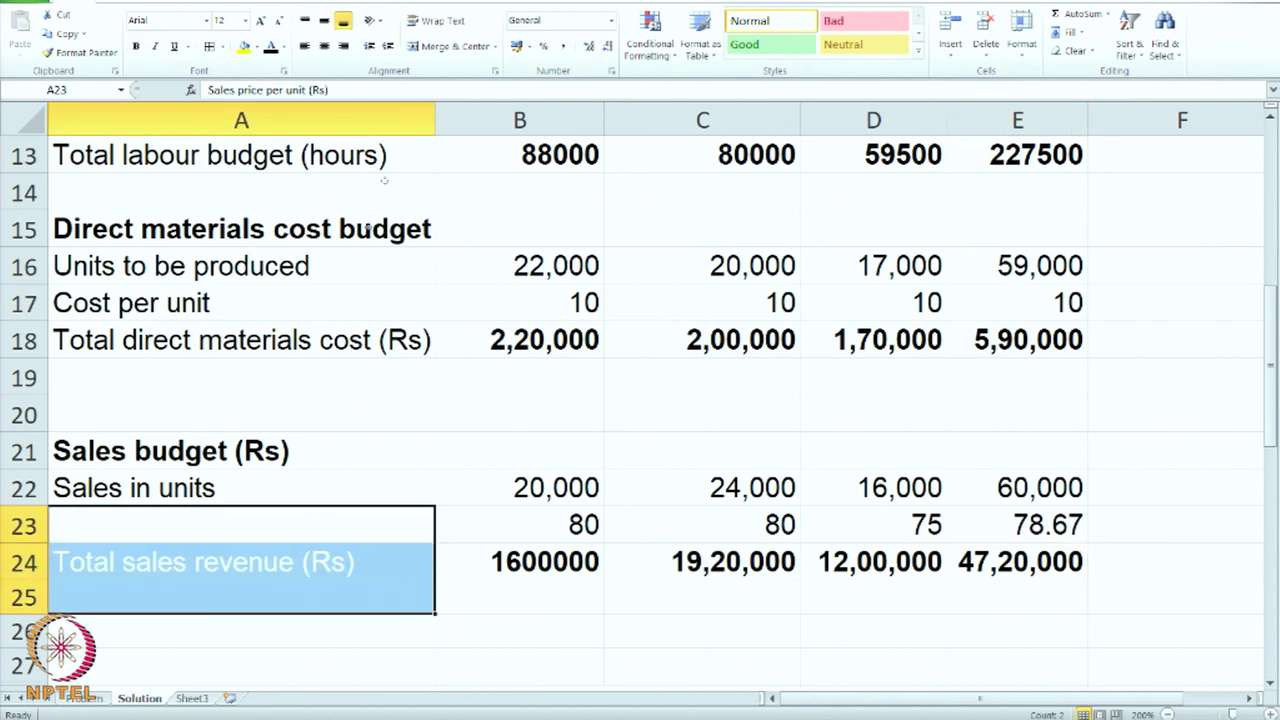
pyautogui.click(269, 51)
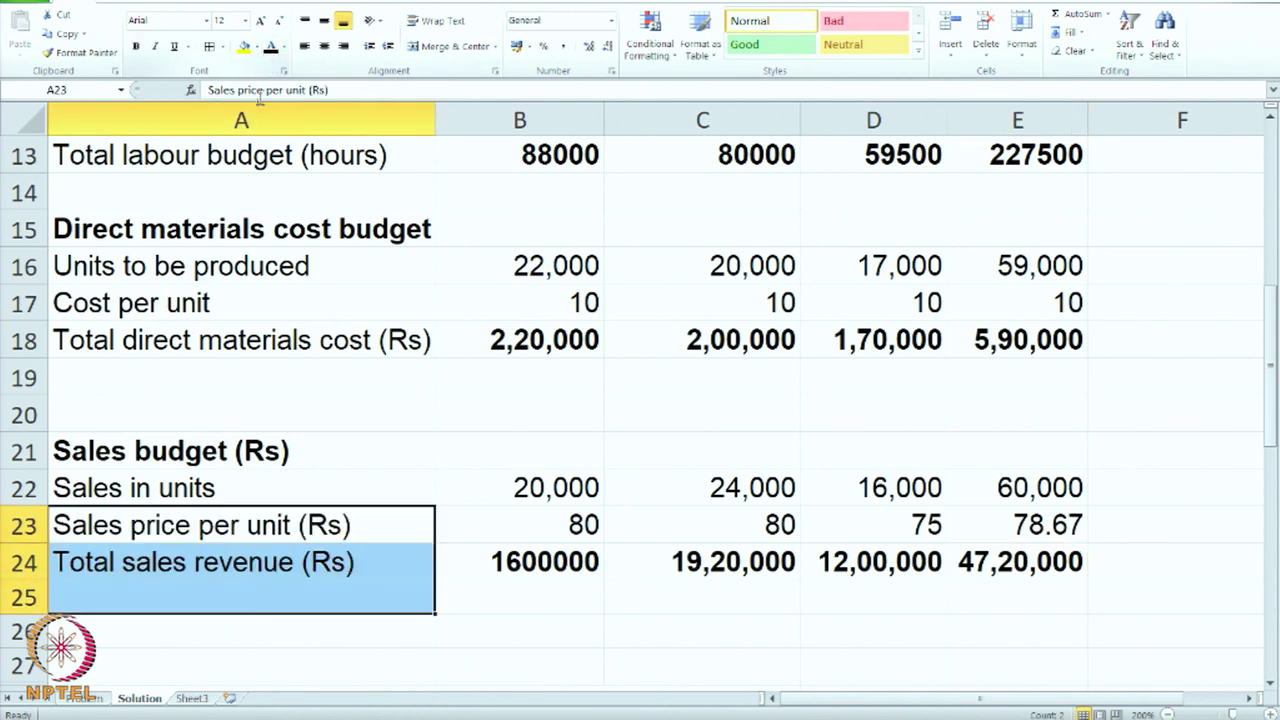
pyautogui.click(530, 630)
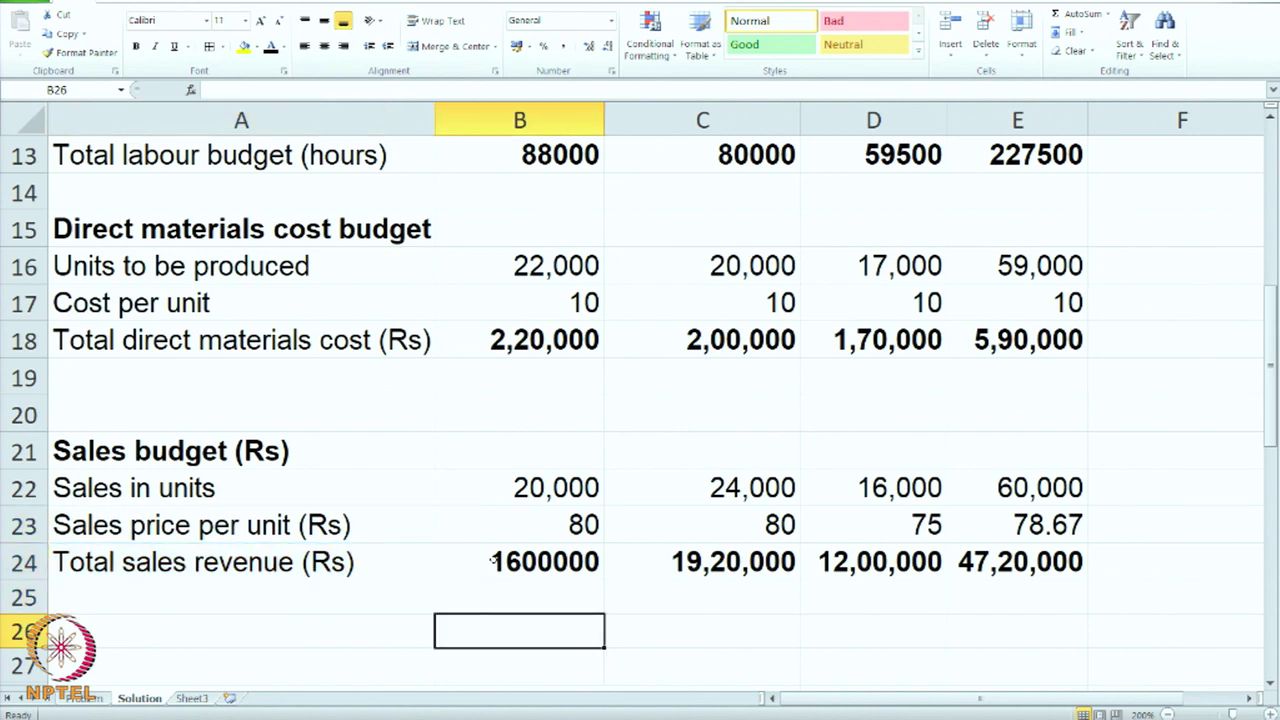
# - Read the second requirement, on budgeted contribution margin by month and in total, in A15 of the Problem sheet and return to the Solution sheet
pyautogui.scroll(-1, 491, 561)
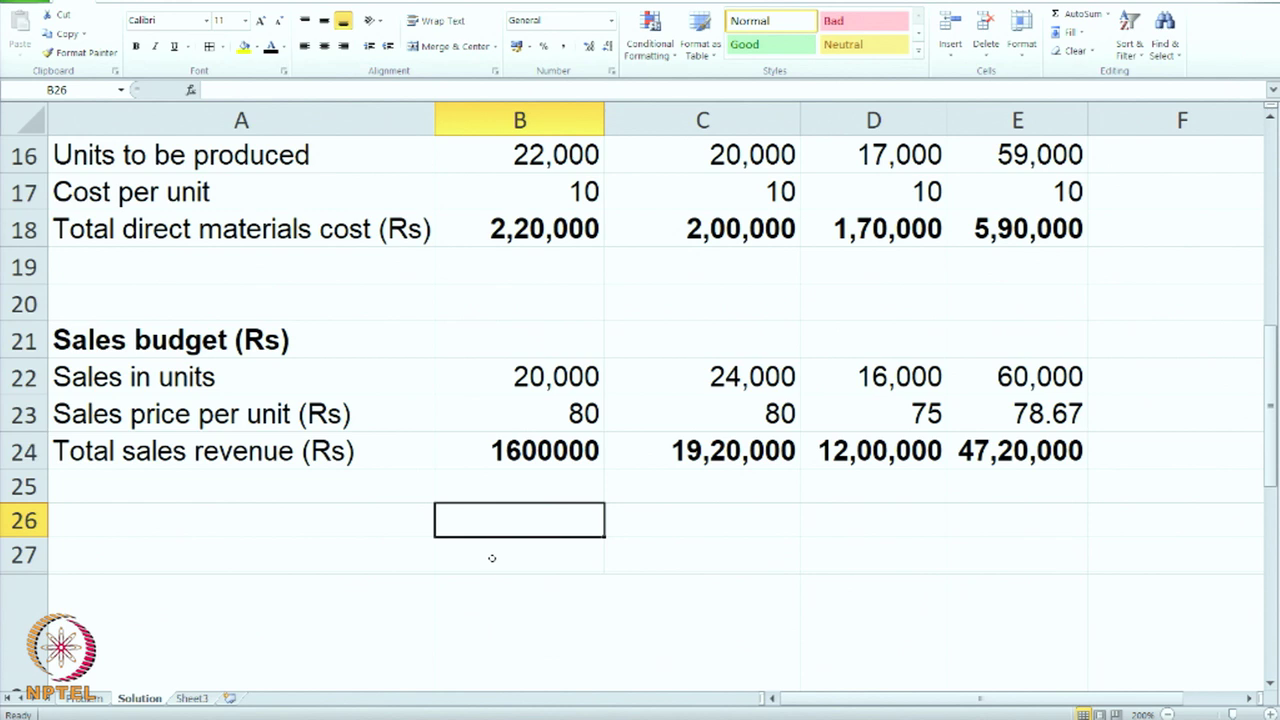
pyautogui.click(88, 700)
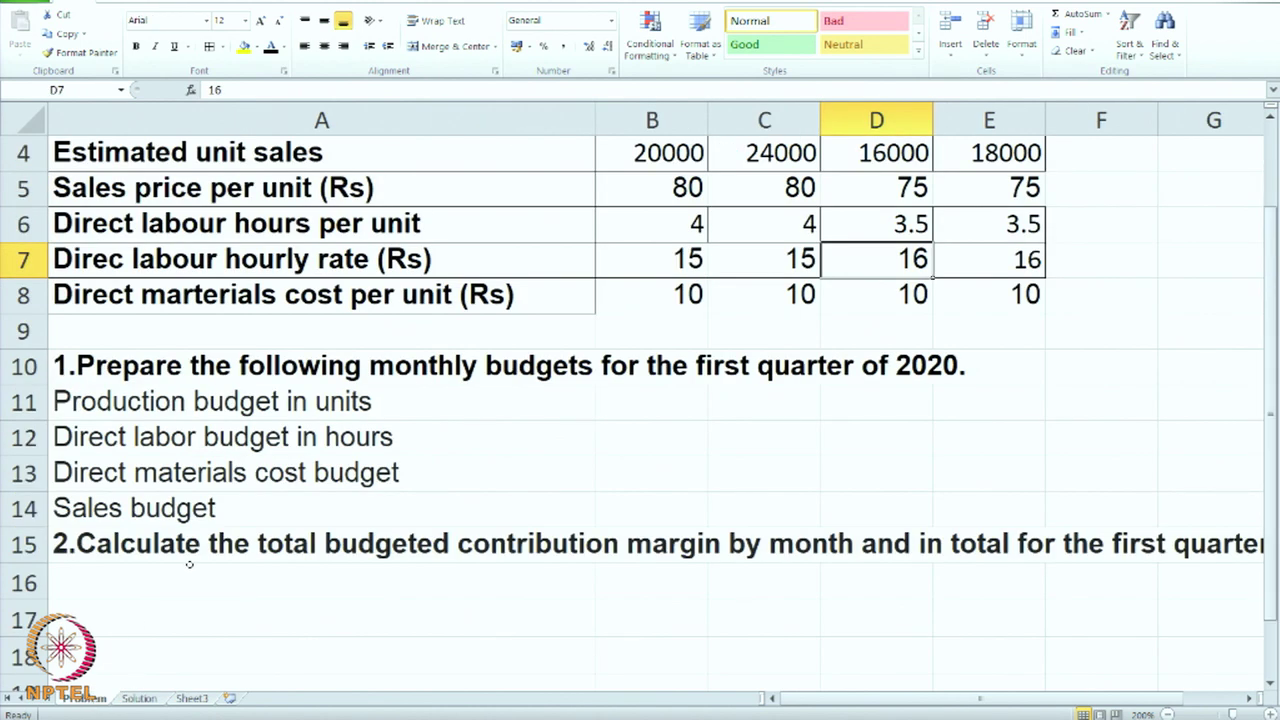
pyautogui.click(162, 556)
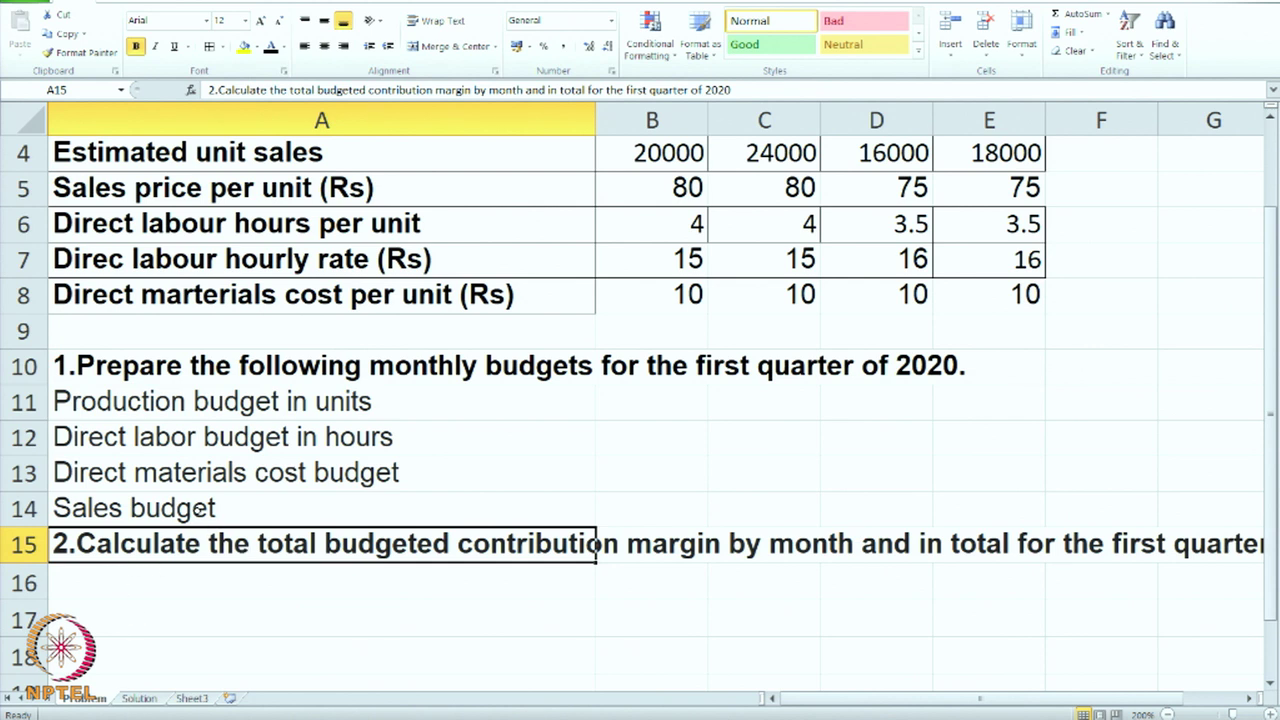
pyautogui.scroll(1, 200, 508)
pyautogui.scroll(-1, 363, 489)
pyautogui.click(140, 698)
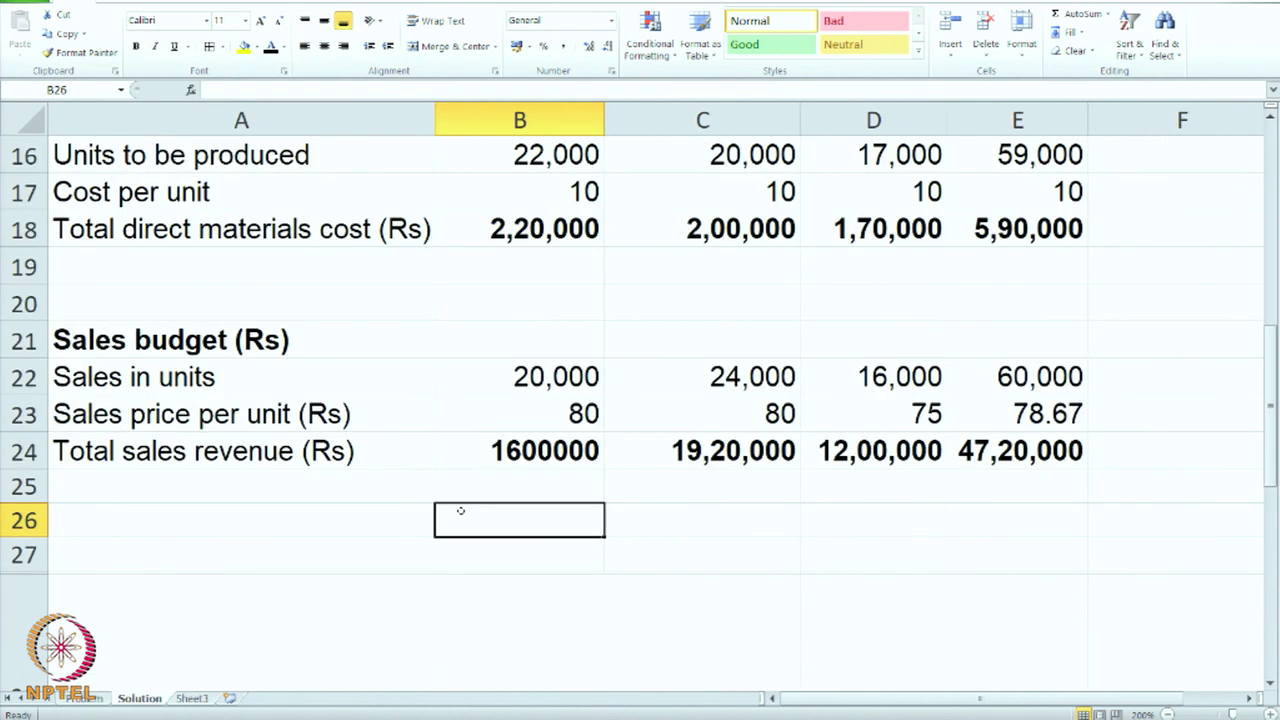
# - Reveal the direct labour, sales units and sales revenue labels in A27:A37 with the Automatic font color
pyautogui.scroll(-1, 459, 507)
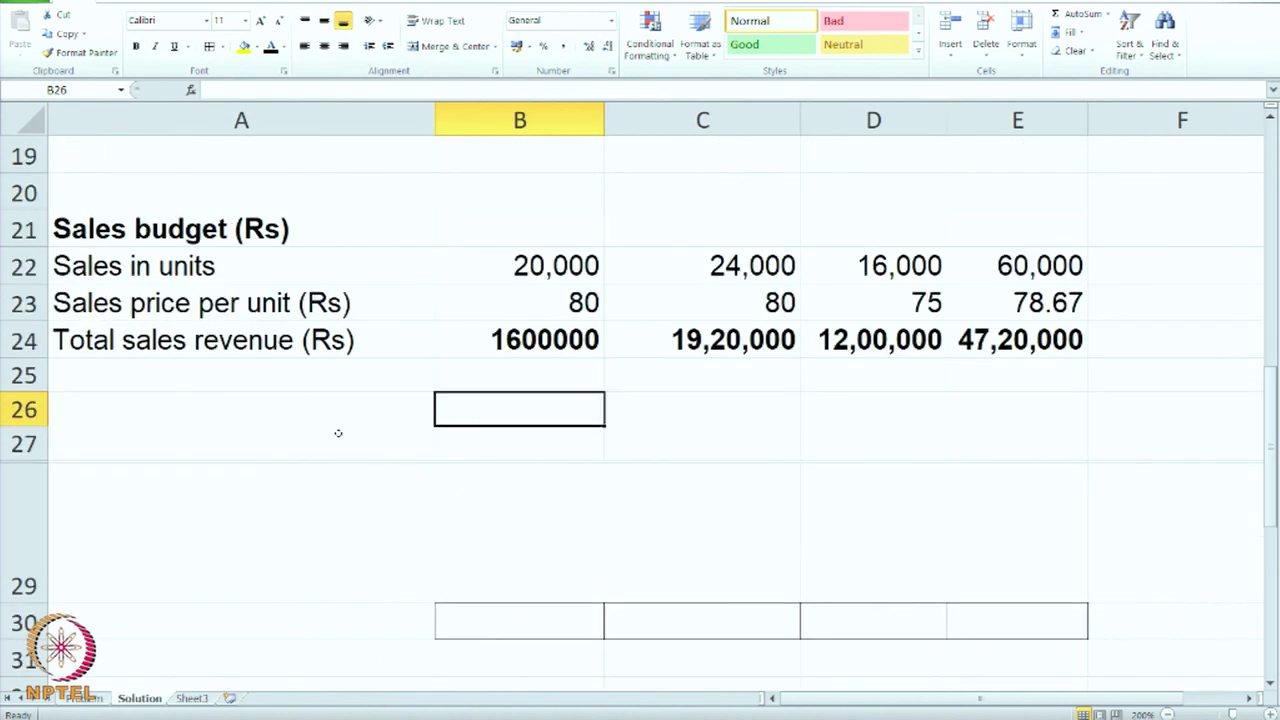
pyautogui.moveTo(338, 432); pyautogui.dragTo(337, 623)
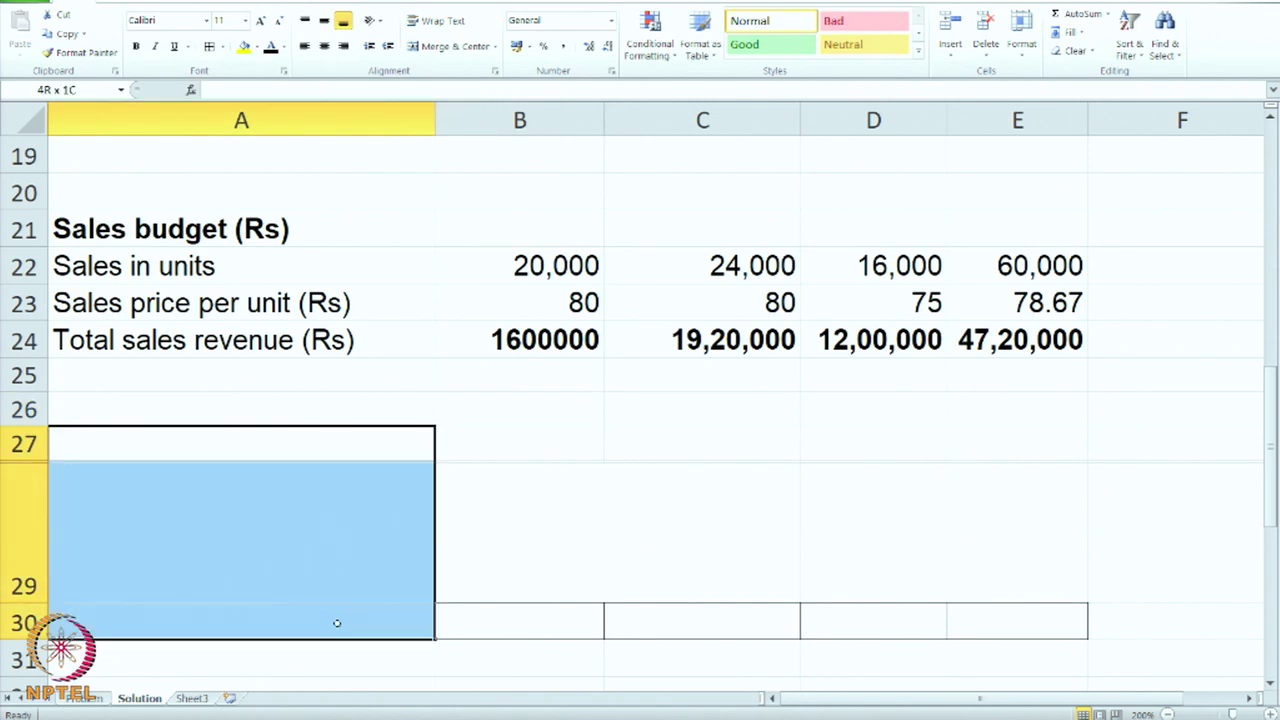
pyautogui.click(271, 50)
pyautogui.click(387, 485)
pyautogui.moveTo(360, 440); pyautogui.dragTo(421, 659)
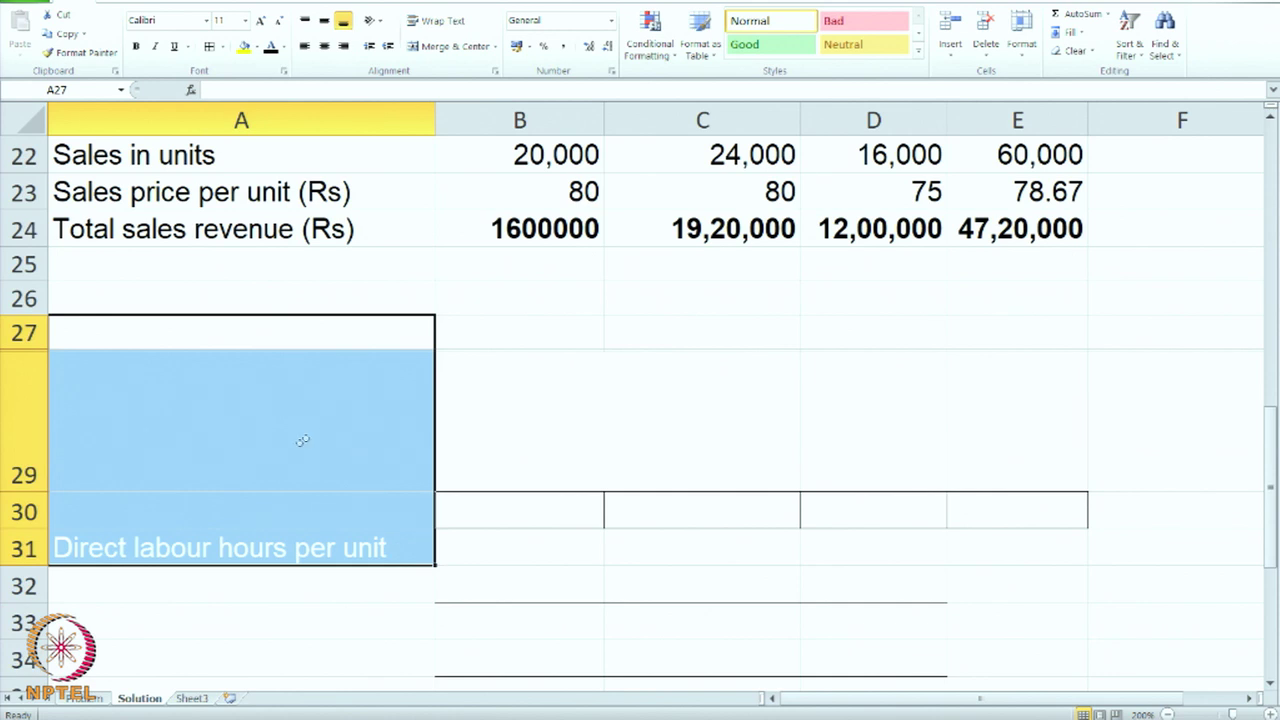
pyautogui.click(331, 459)
pyautogui.moveTo(331, 336); pyautogui.dragTo(331, 645)
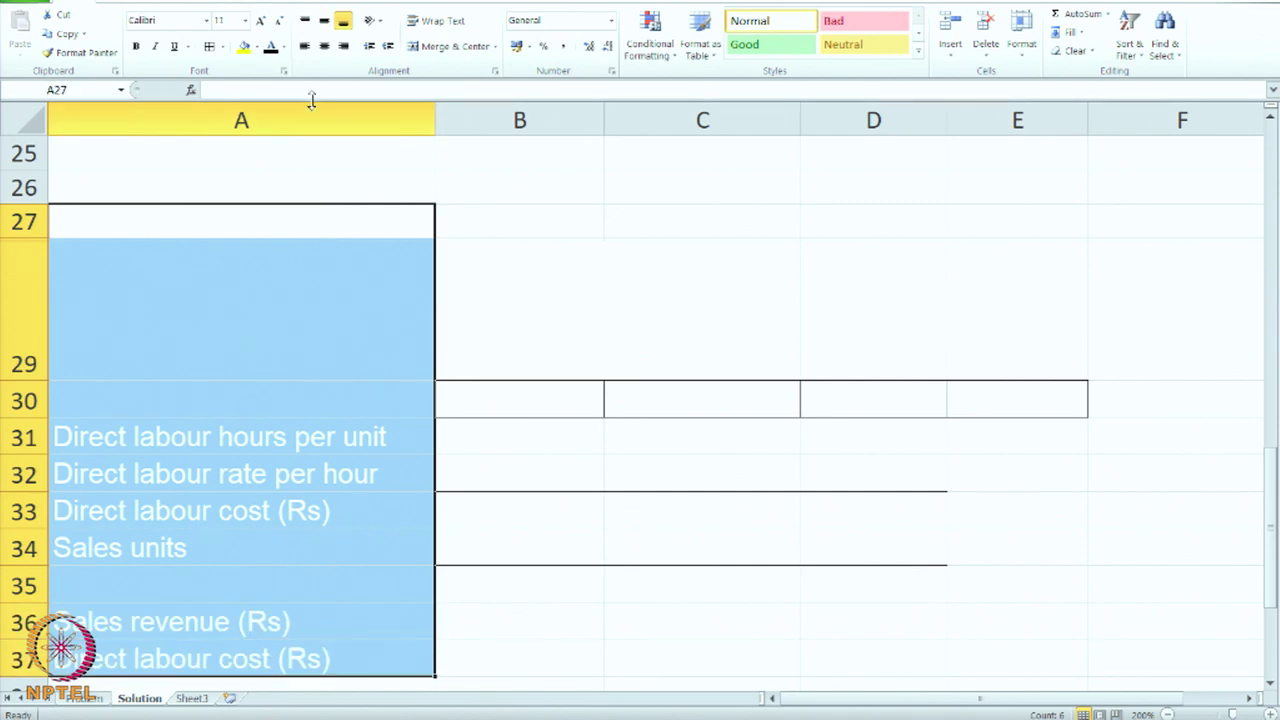
pyautogui.click(270, 48)
pyautogui.click(652, 440)
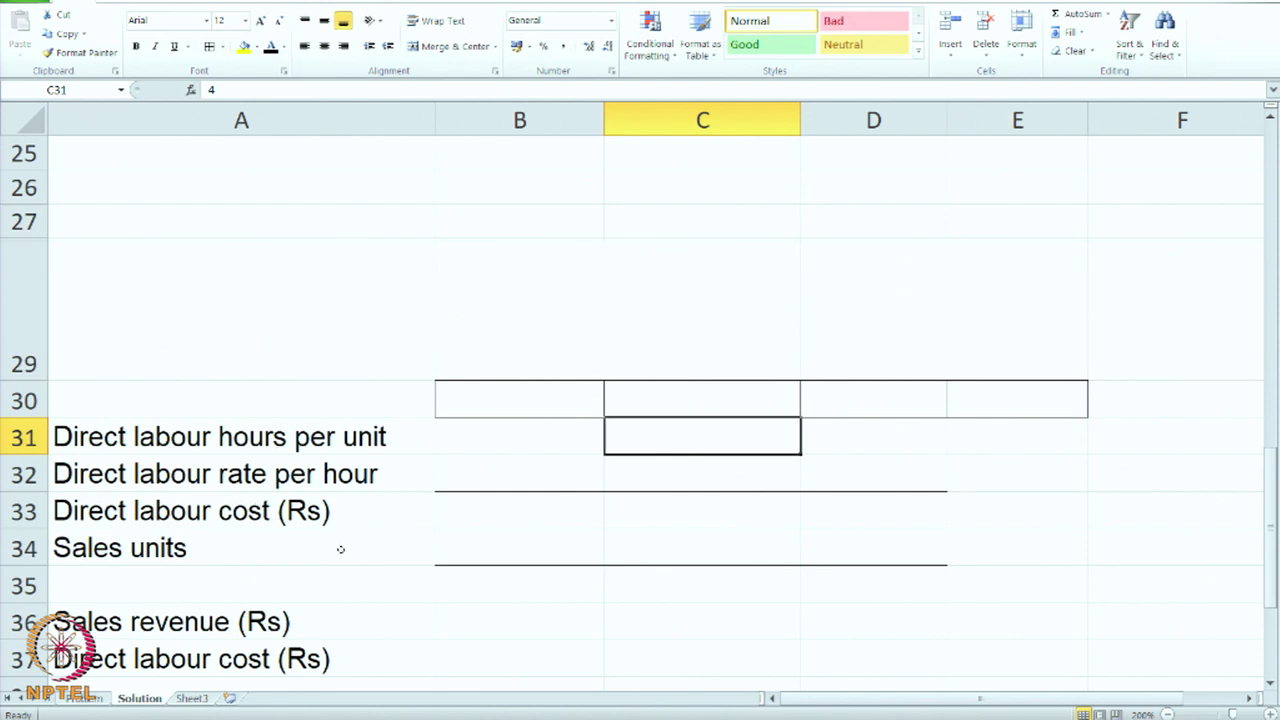
# - Reveal the direct materials cost and contribution margin labels in A38:A40 by applying the Automatic font color to A36:A40
pyautogui.scroll(-1, 340, 548)
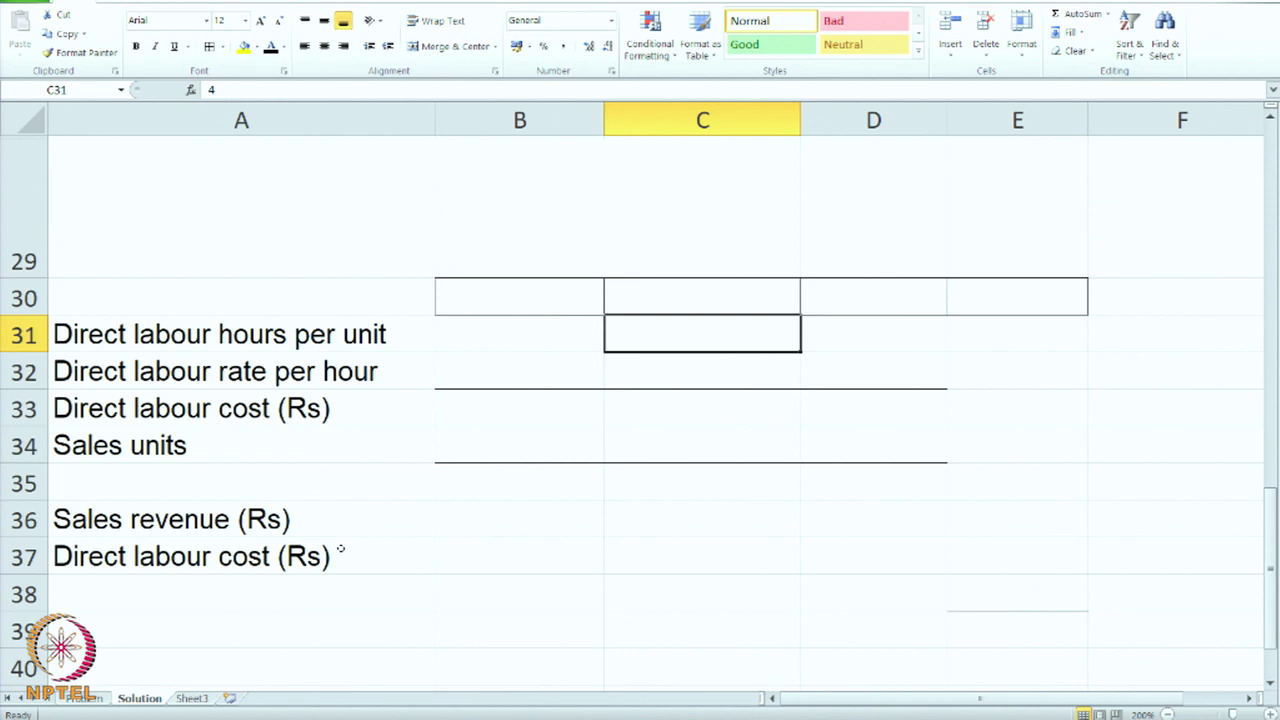
pyautogui.scroll(-2, 340, 548)
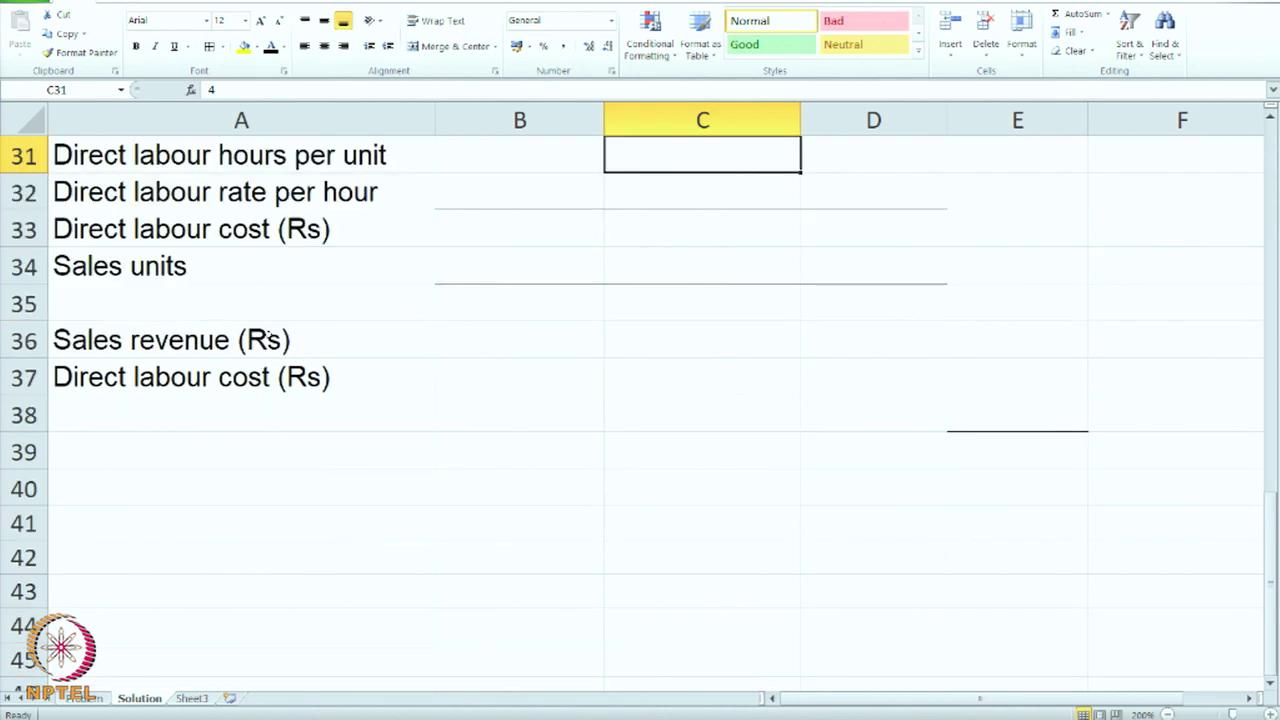
pyautogui.moveTo(268, 338); pyautogui.dragTo(267, 474)
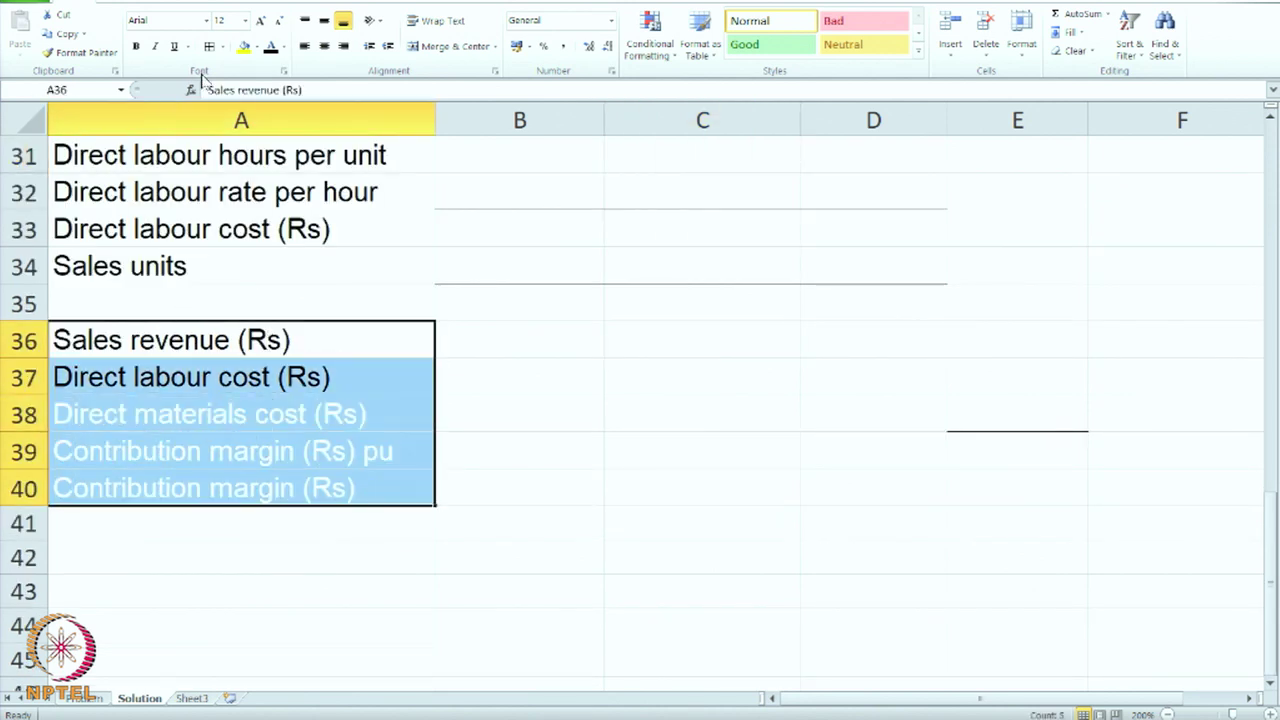
pyautogui.click(270, 47)
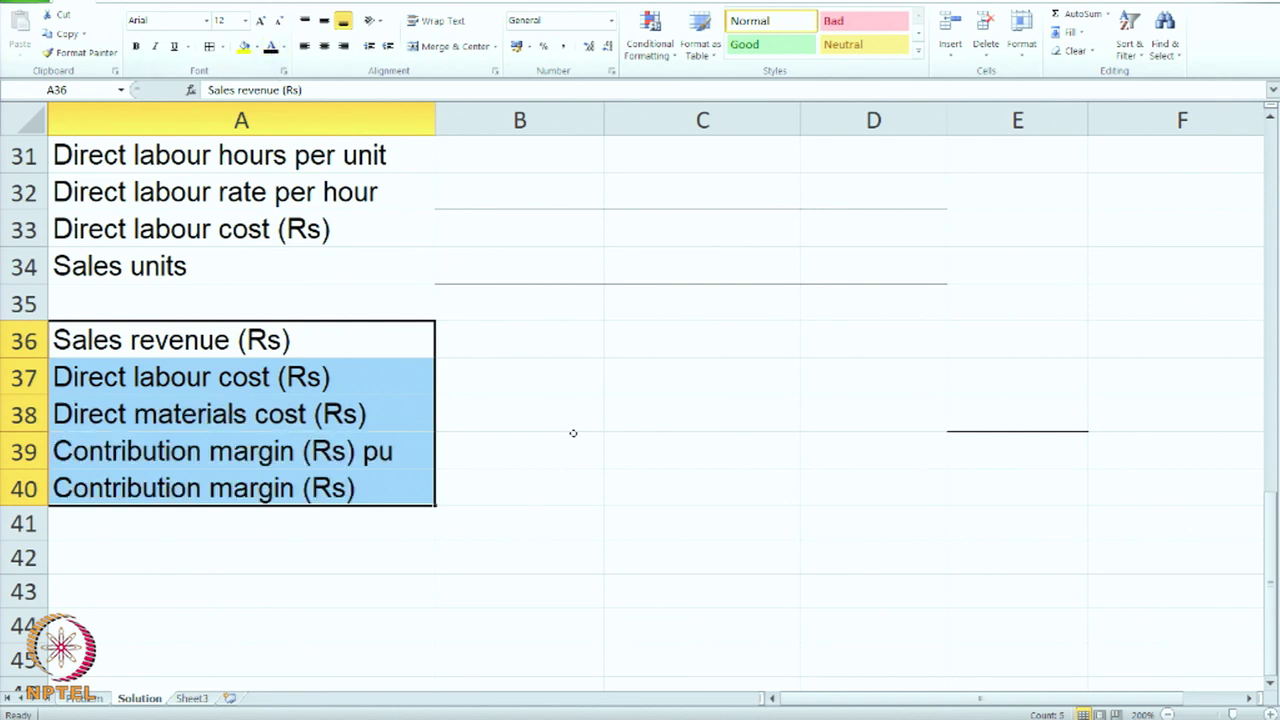
# - Reveal January's sales revenue, direct labour cost and direct materials cost per unit in B36:B38 with the Automatic font color
pyautogui.moveTo(573, 440); pyautogui.dragTo(575, 414)
pyautogui.scroll(4, 580, 331)
pyautogui.scroll(-4, 580, 331)
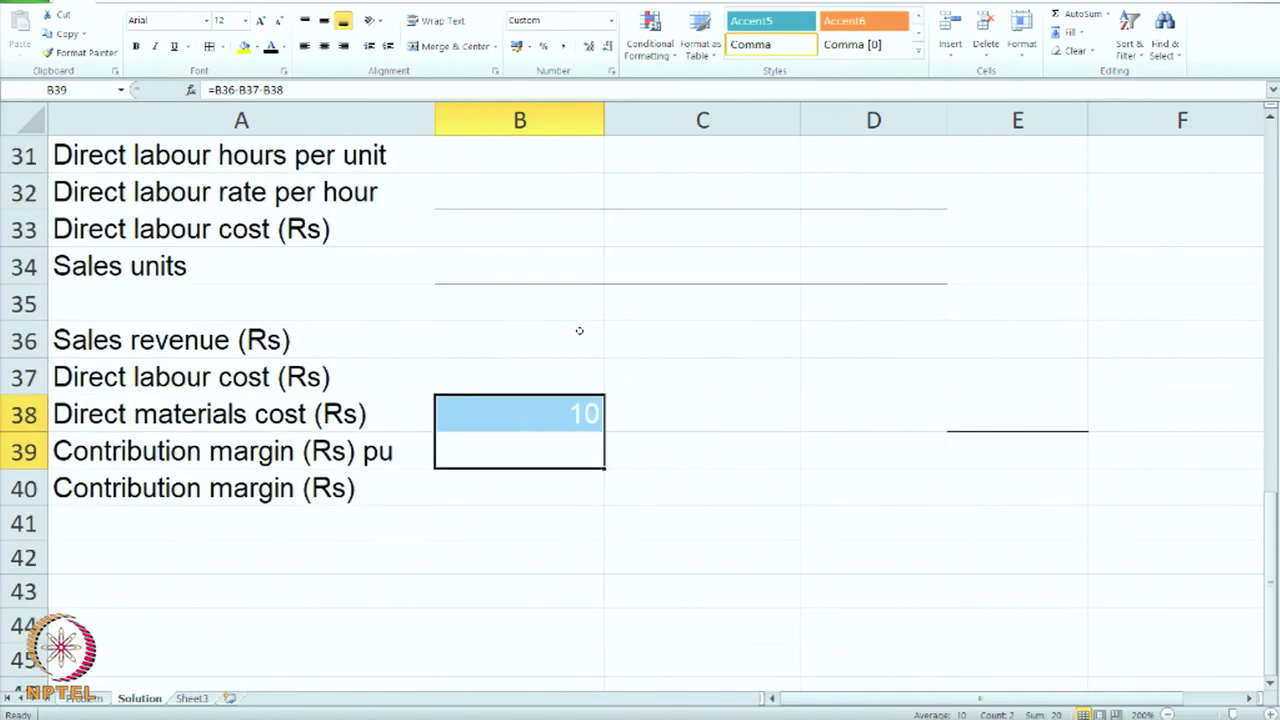
pyautogui.click(521, 373)
pyautogui.moveTo(518, 342); pyautogui.dragTo(520, 407)
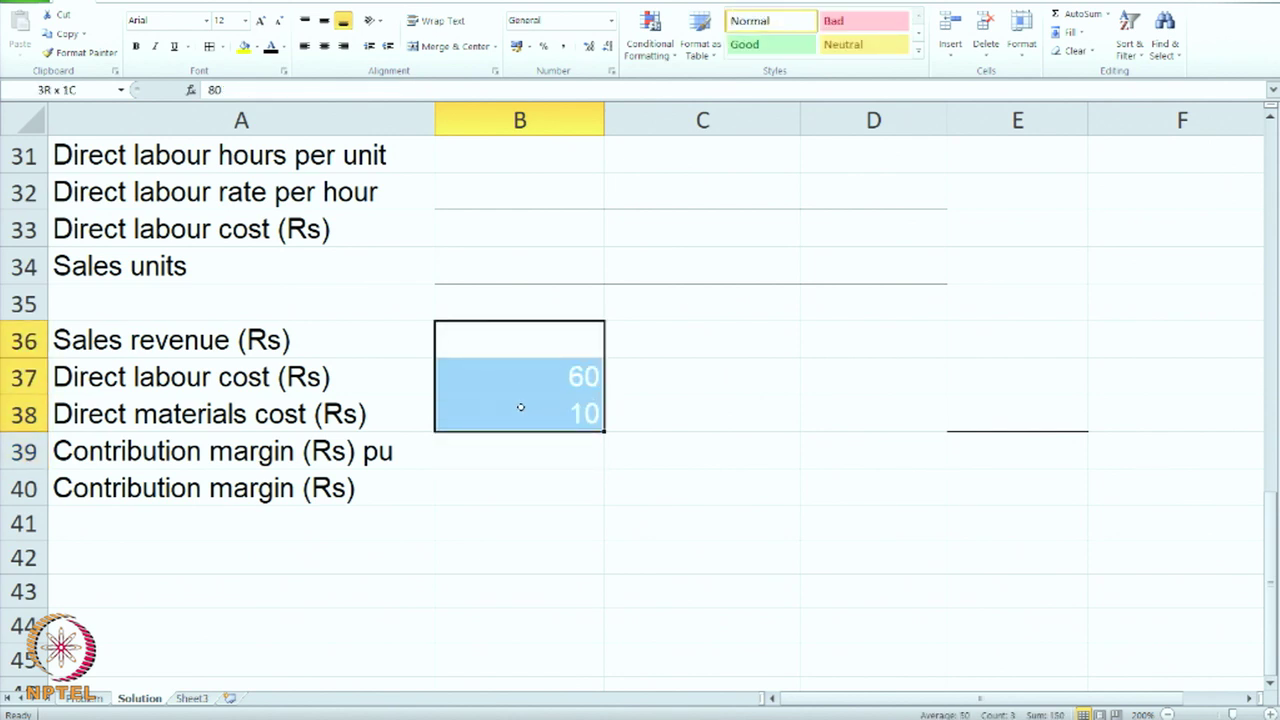
pyautogui.click(270, 46)
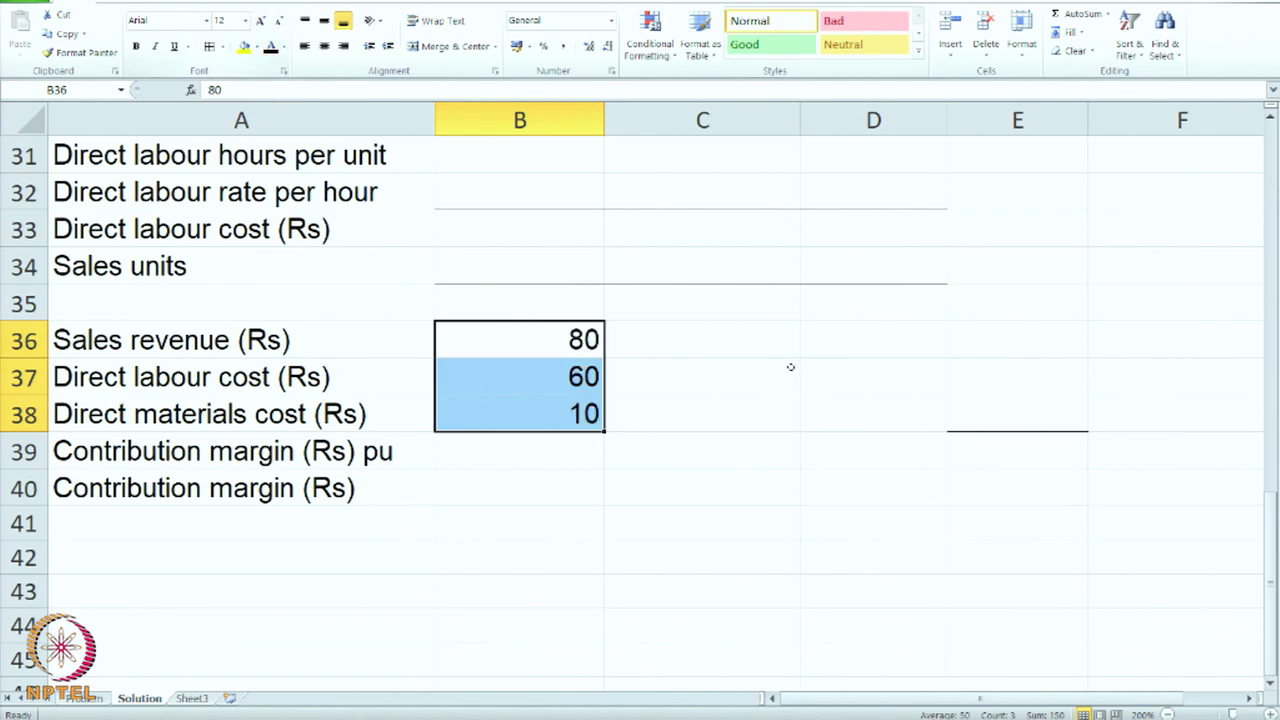
pyautogui.click(790, 367)
# - Trace January's direct labour cost in B37 back through the budgets above, checking the direct labour hours per unit in B12
pyautogui.scroll(5, 700, 372)
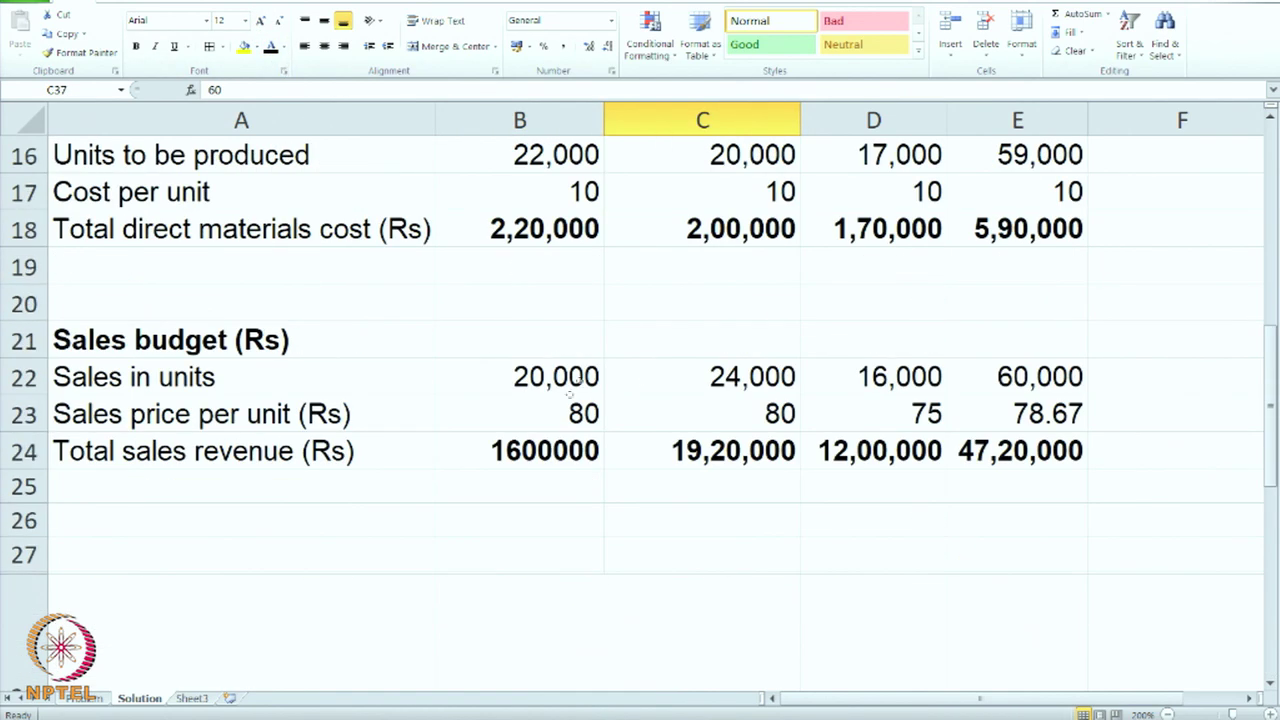
pyautogui.scroll(3, 570, 395)
pyautogui.scroll(-1, 562, 400)
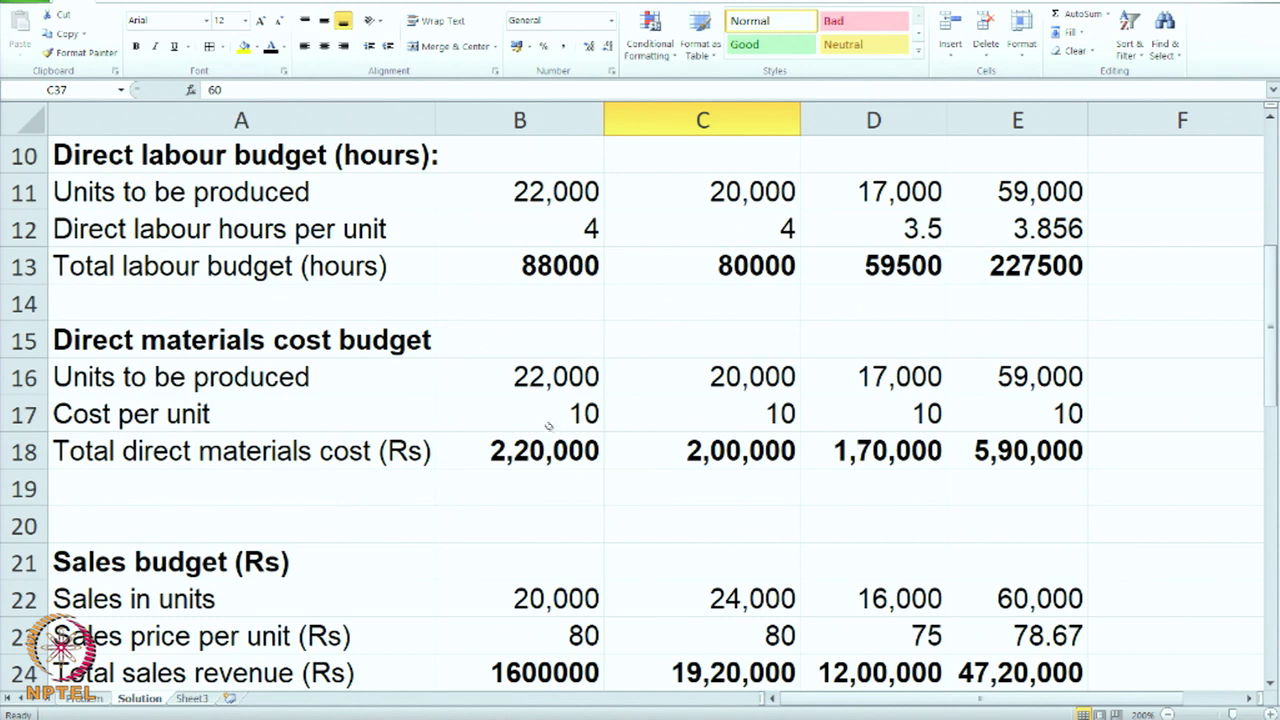
pyautogui.scroll(-6, 548, 424)
pyautogui.click(511, 552)
pyautogui.scroll(5, 524, 451)
pyautogui.scroll(3, 524, 451)
pyautogui.scroll(1, 523, 451)
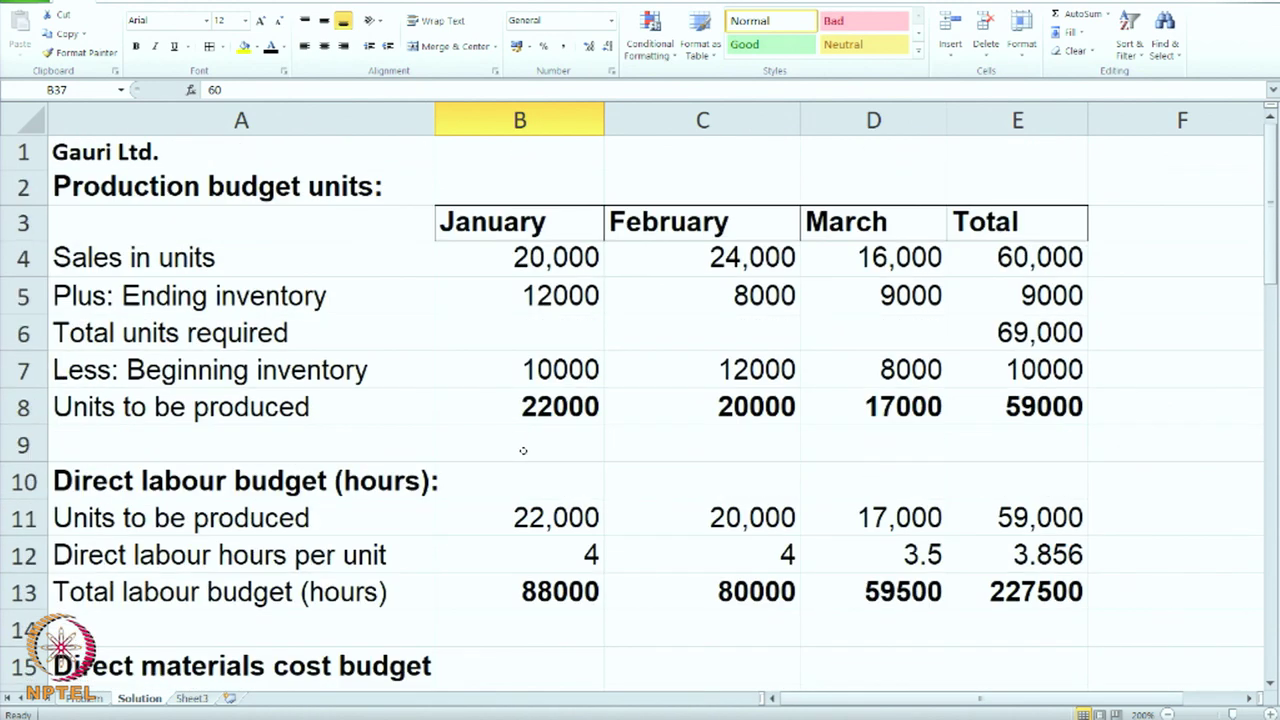
pyautogui.scroll(-1, 523, 451)
pyautogui.click(544, 451)
pyautogui.scroll(-1, 539, 451)
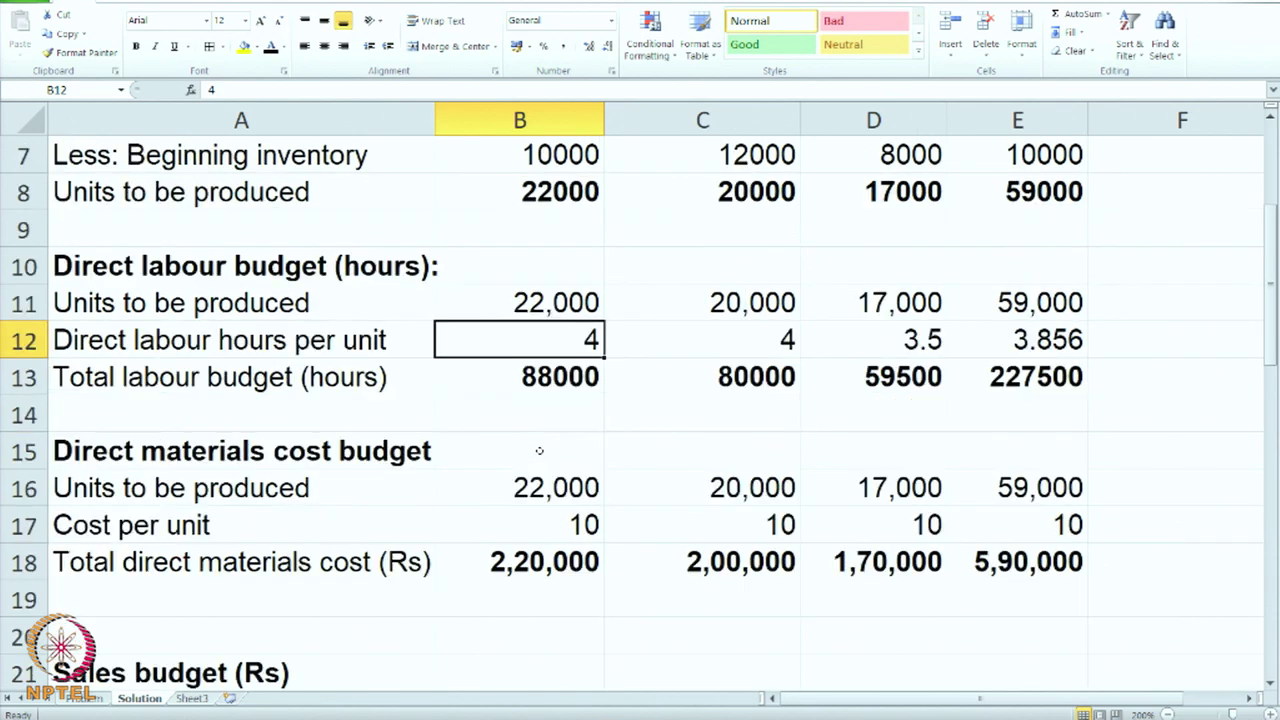
pyautogui.scroll(1, 539, 451)
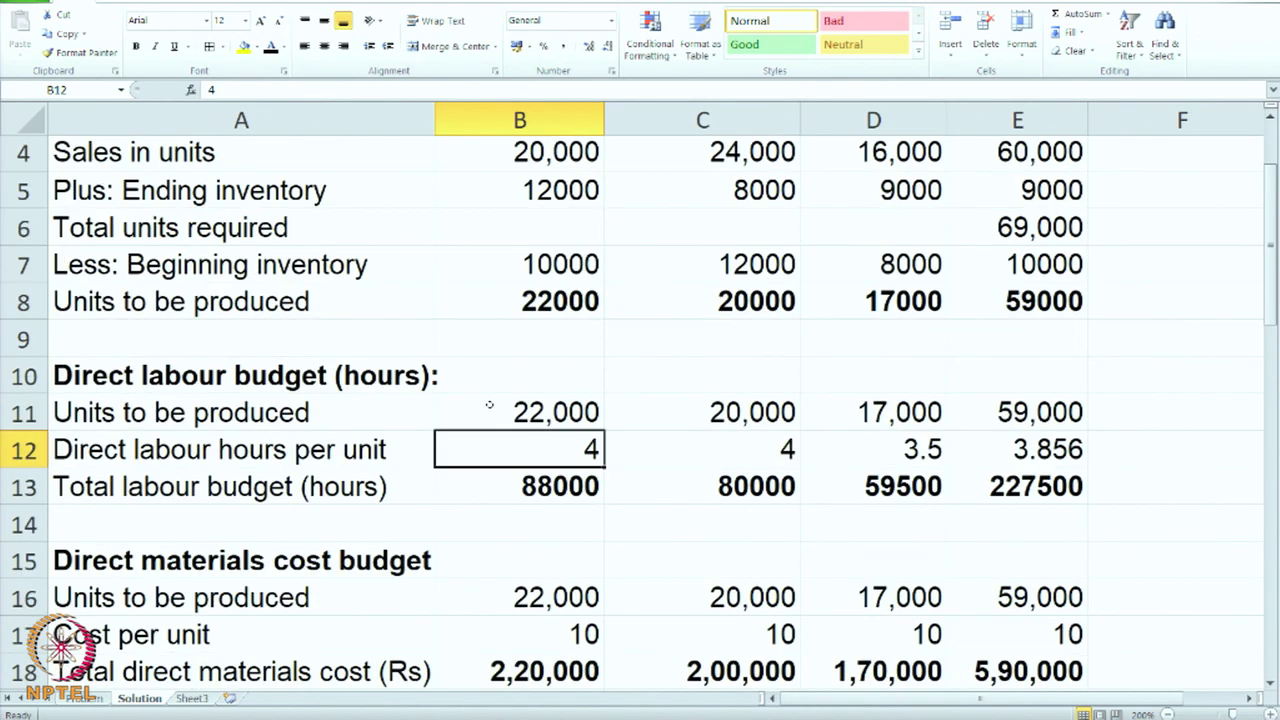
pyautogui.scroll(-5, 451, 505)
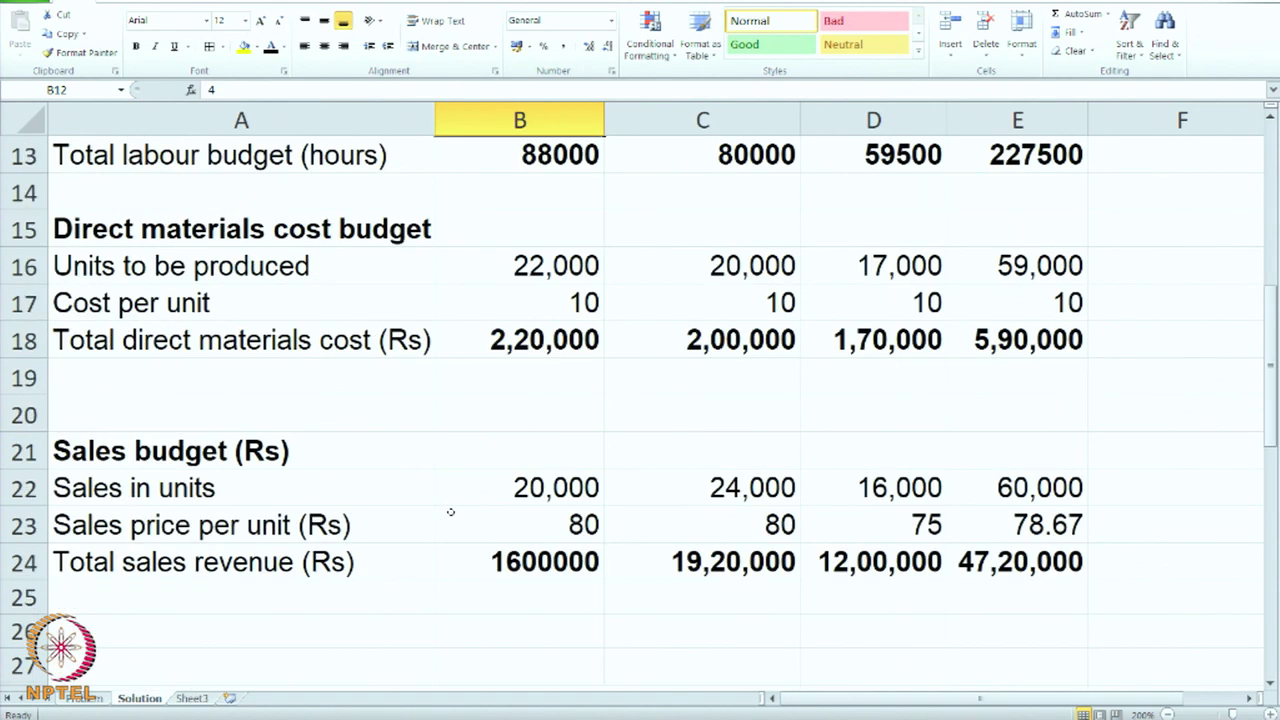
pyautogui.scroll(-1, 451, 512)
pyautogui.scroll(-1, 470, 522)
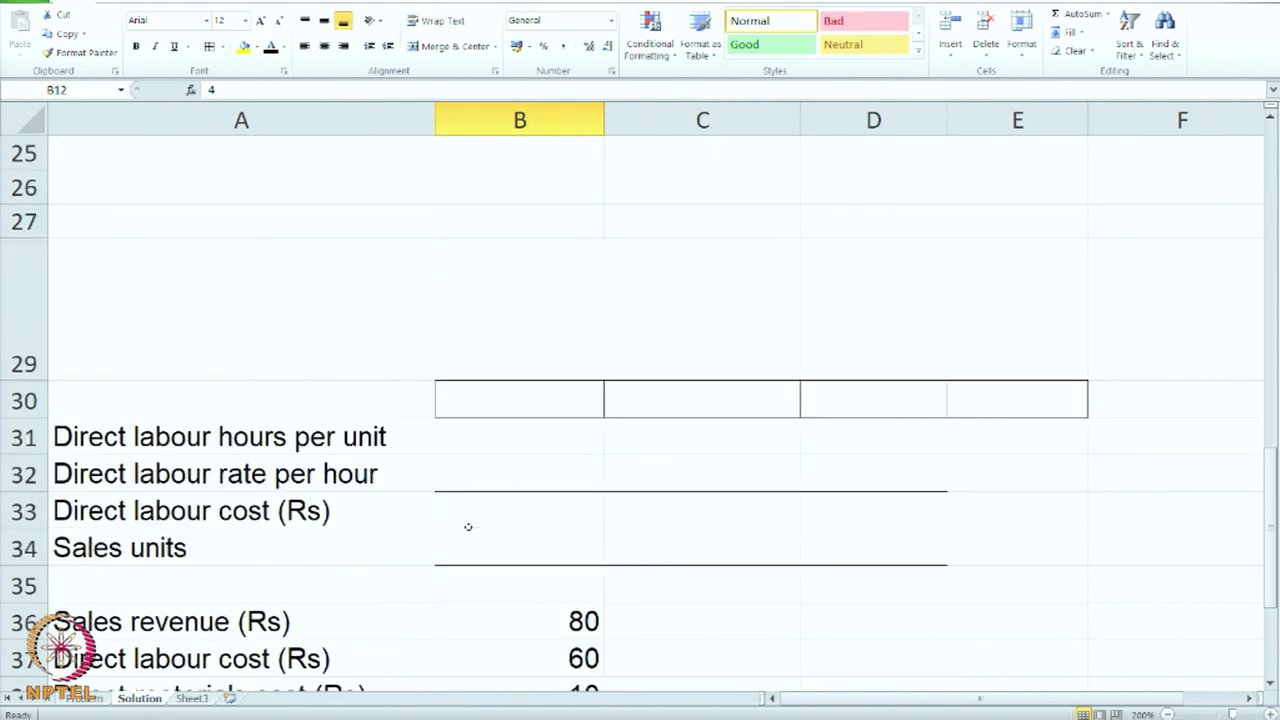
# - Reveal the January heading with its direct labour hours, rate, cost and sales units in B30:B34 using the Automatic font color
pyautogui.moveTo(481, 403); pyautogui.dragTo(491, 545)
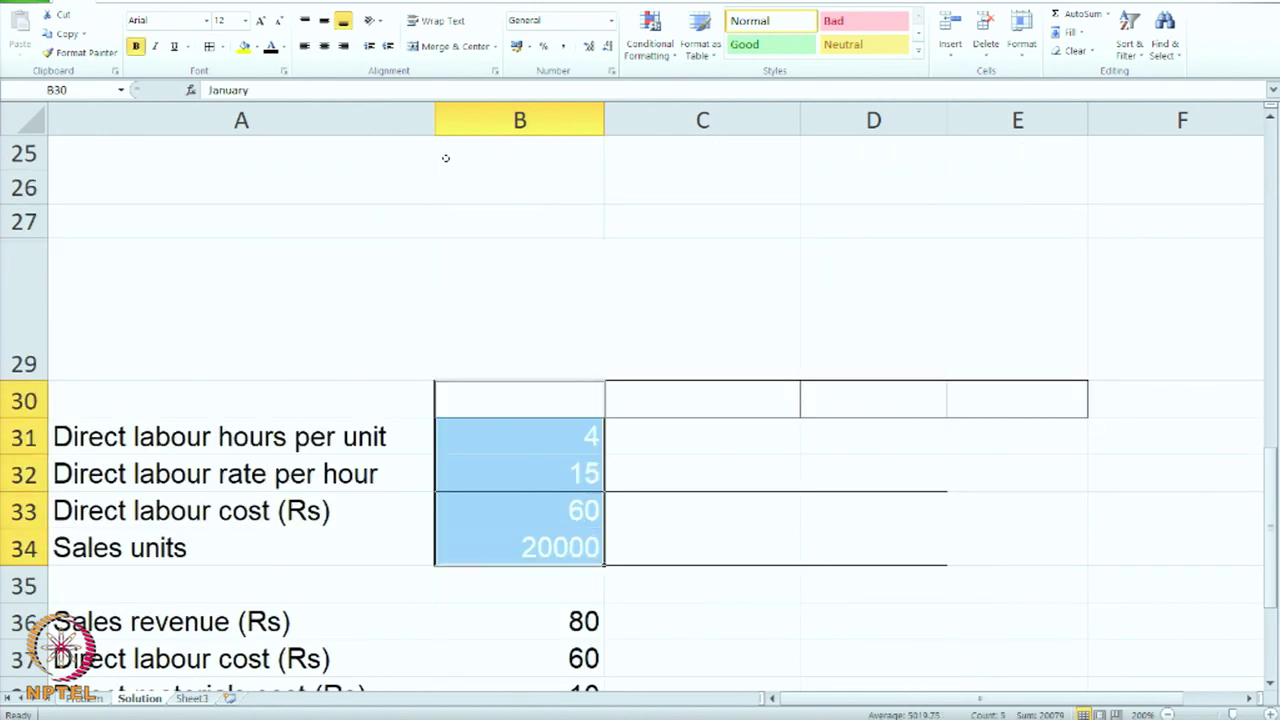
pyautogui.click(270, 47)
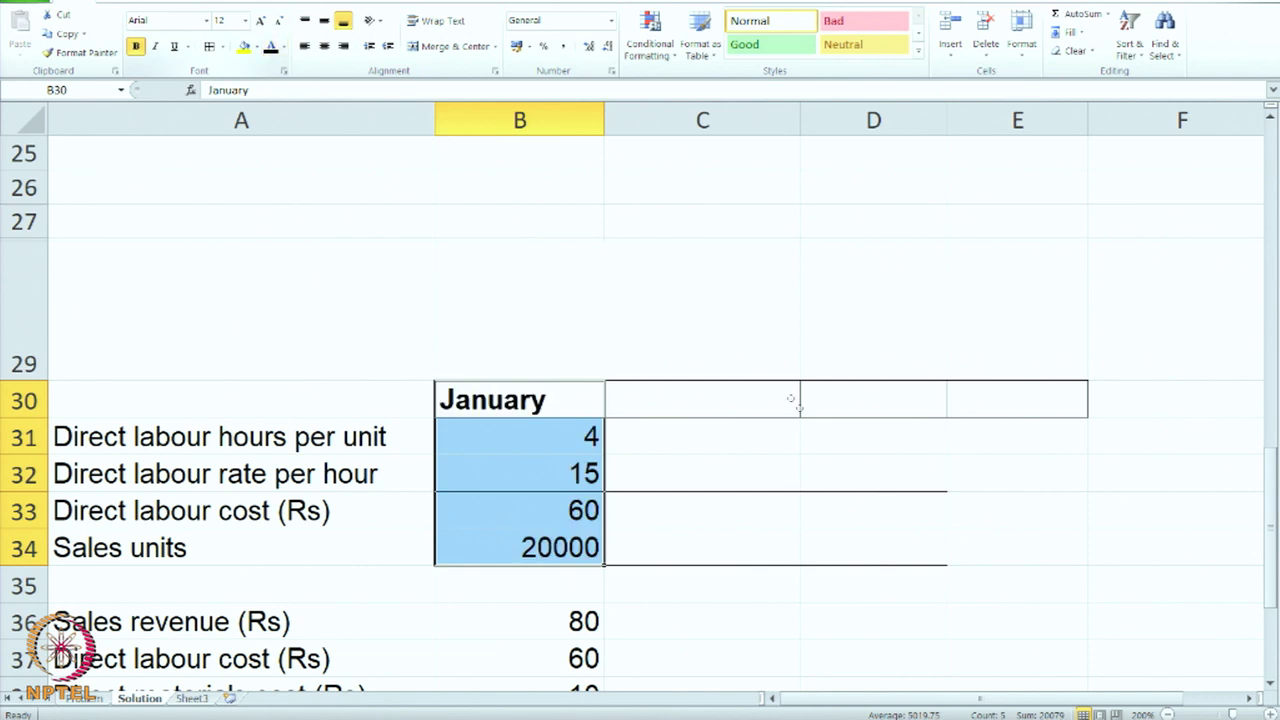
pyautogui.click(741, 487)
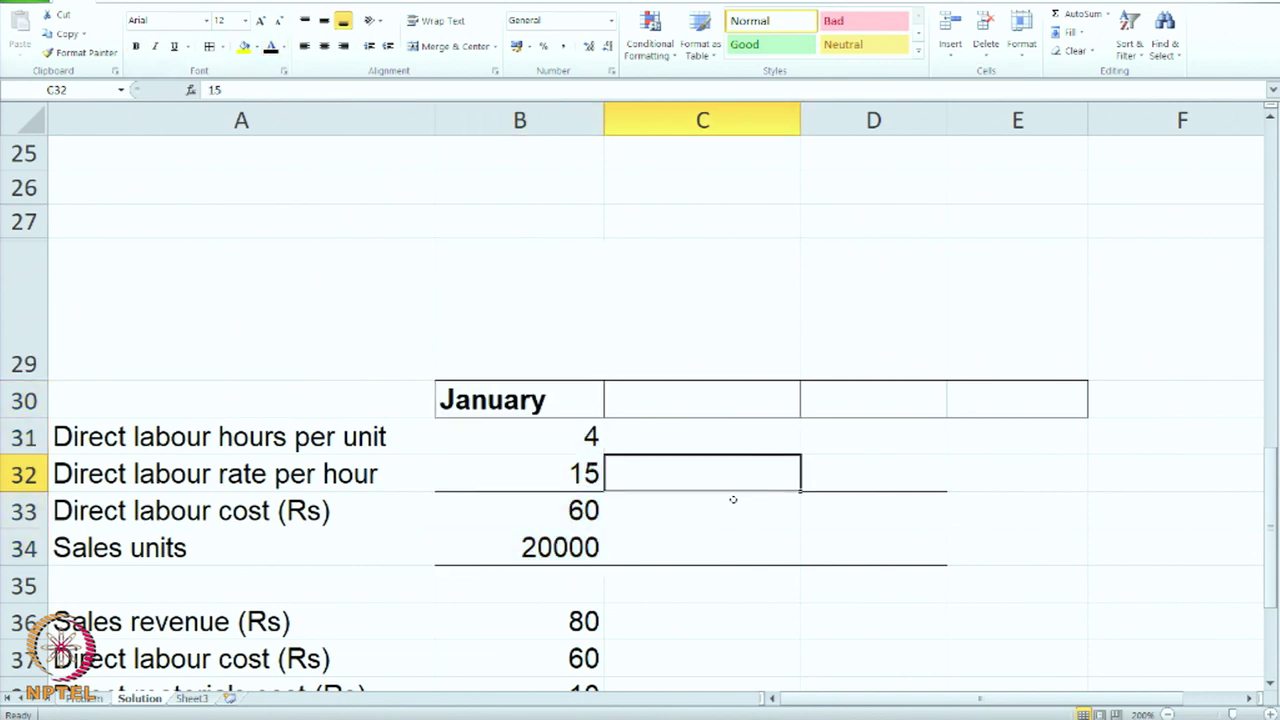
# - Check January's direct labour hours and hourly rate in B31:B32 against the direct labour hourly rate on the Problem sheet
pyautogui.scroll(-1, 731, 499)
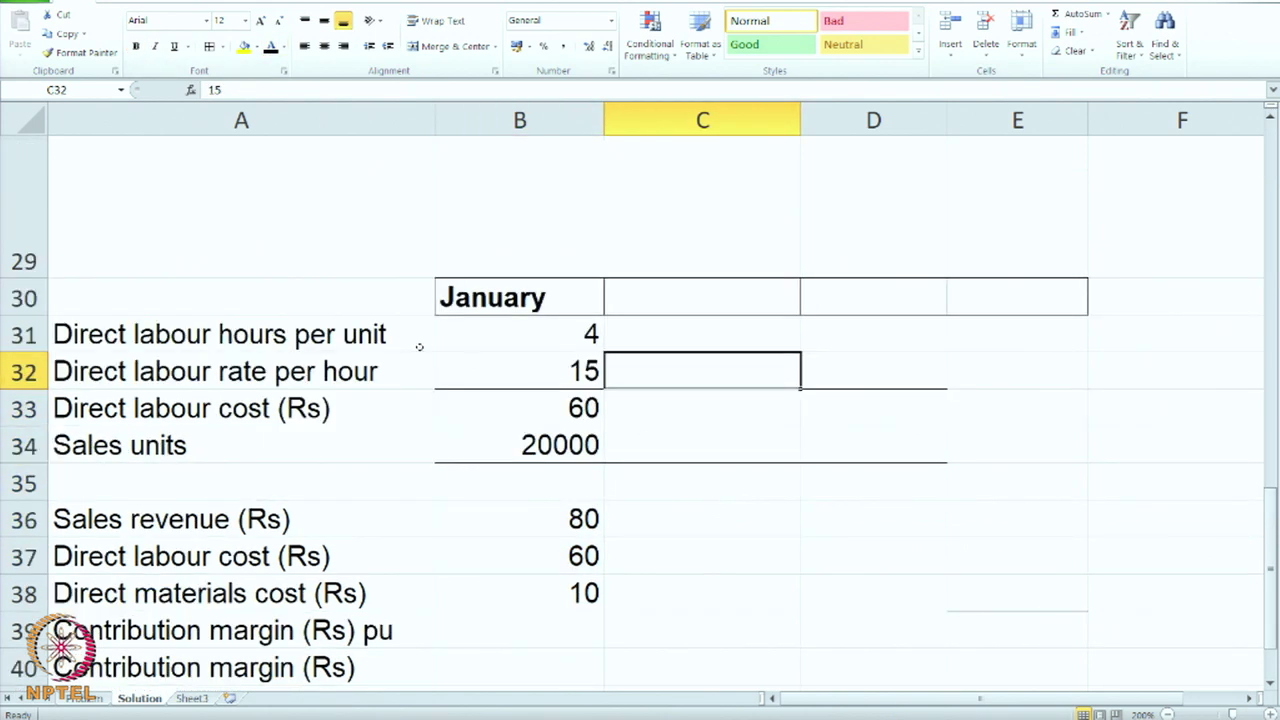
pyautogui.click(352, 345)
pyautogui.click(539, 339)
pyautogui.click(268, 368)
pyautogui.click(501, 371)
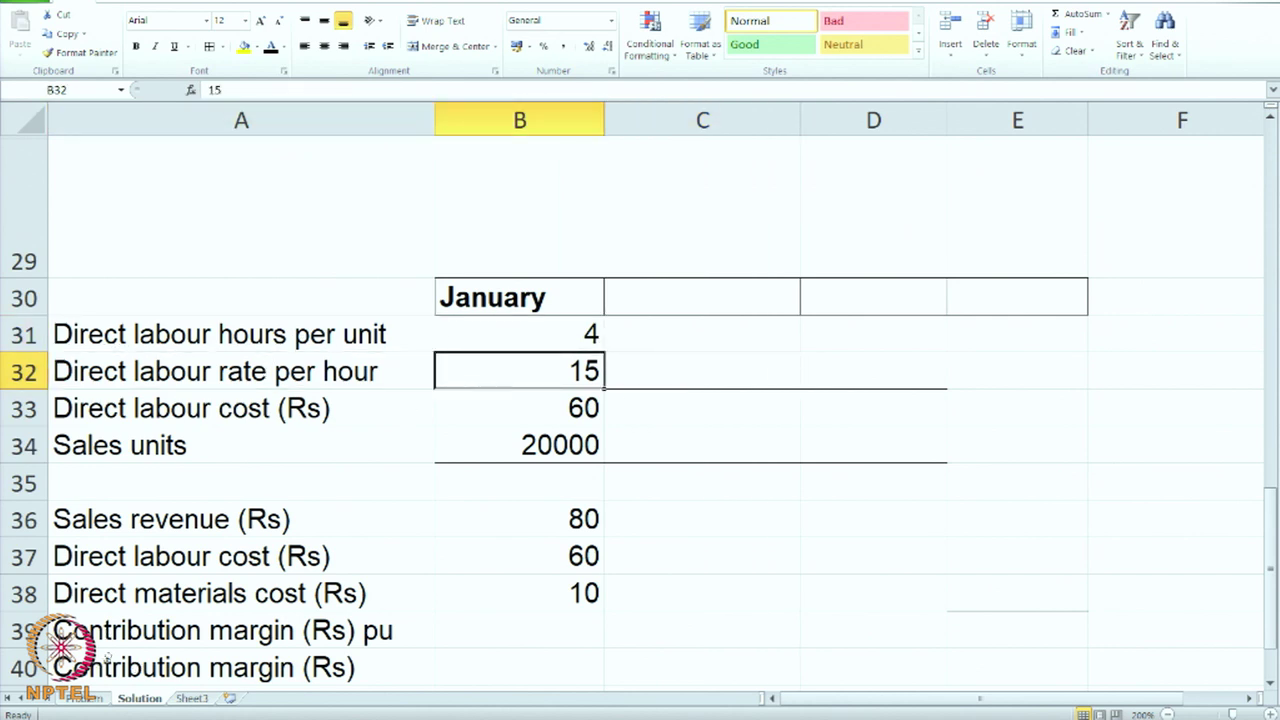
pyautogui.click(76, 699)
pyautogui.scroll(1, 392, 545)
pyautogui.scroll(-1, 392, 545)
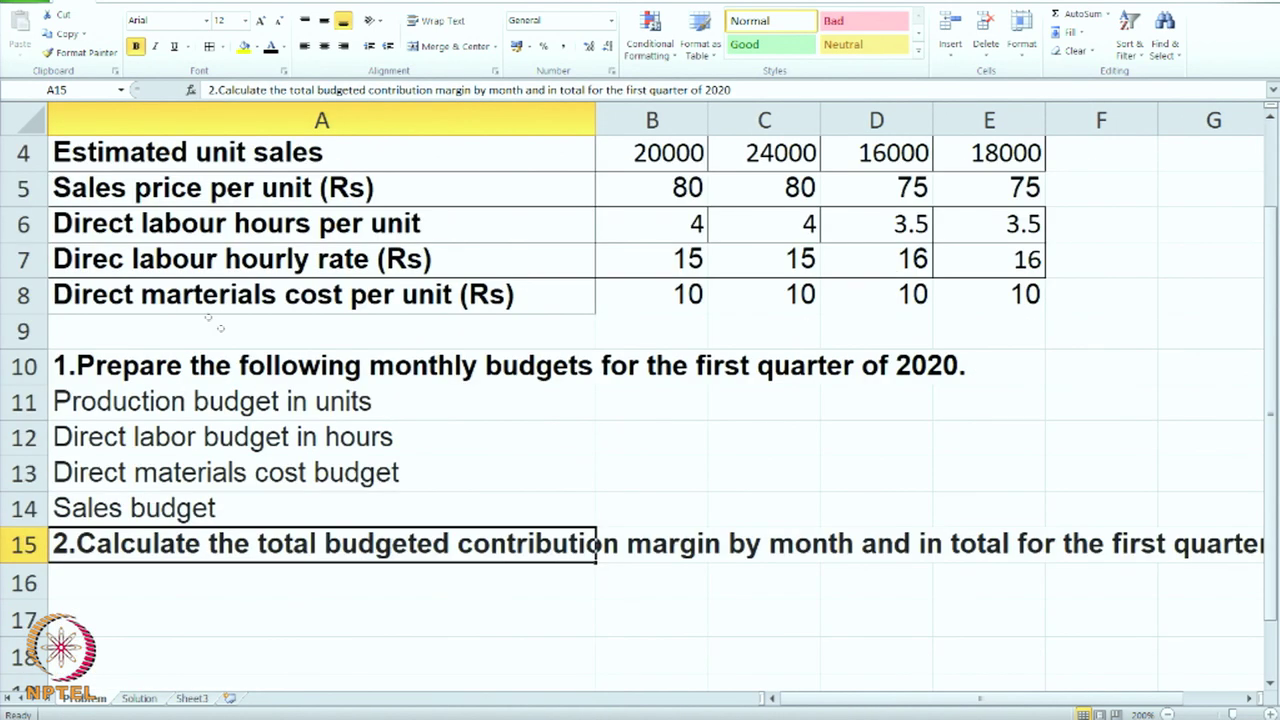
pyautogui.click(632, 277)
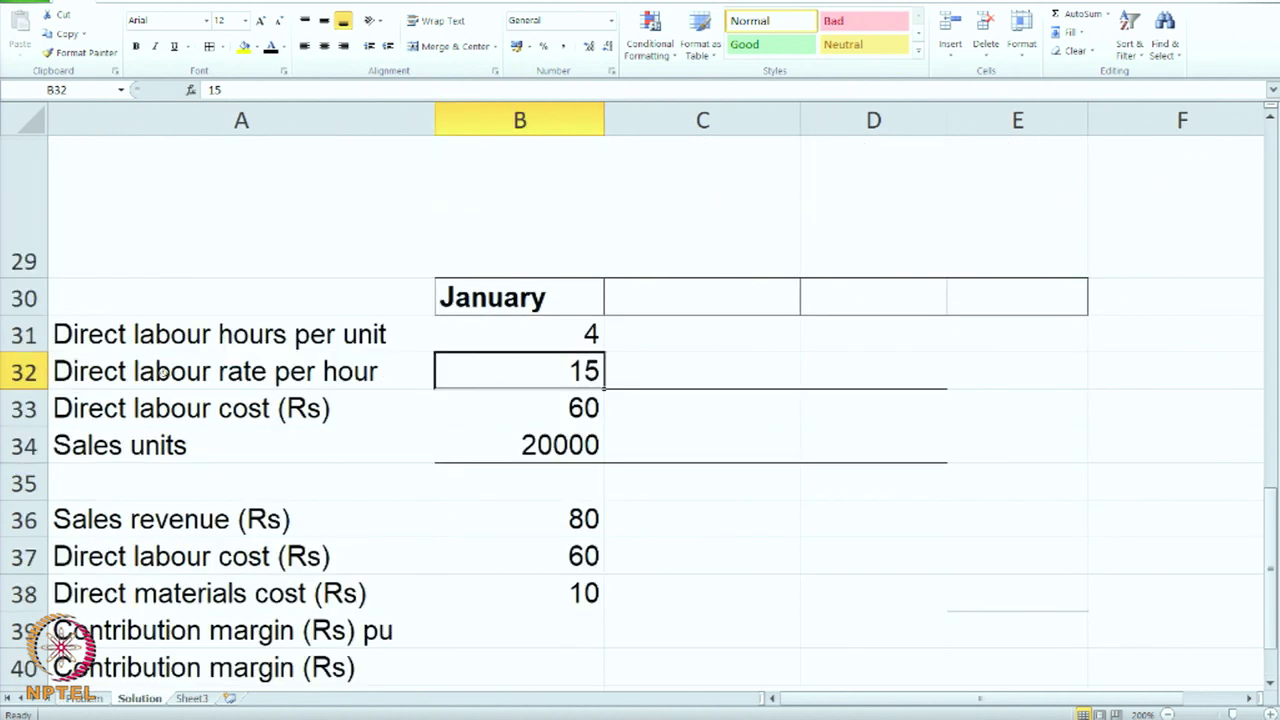
# - Review January's direct labour cost and sales units in B33:B34, and the sales revenue and direct labour cost in B36:B37
pyautogui.click(199, 400)
pyautogui.click(552, 403)
pyautogui.click(269, 452)
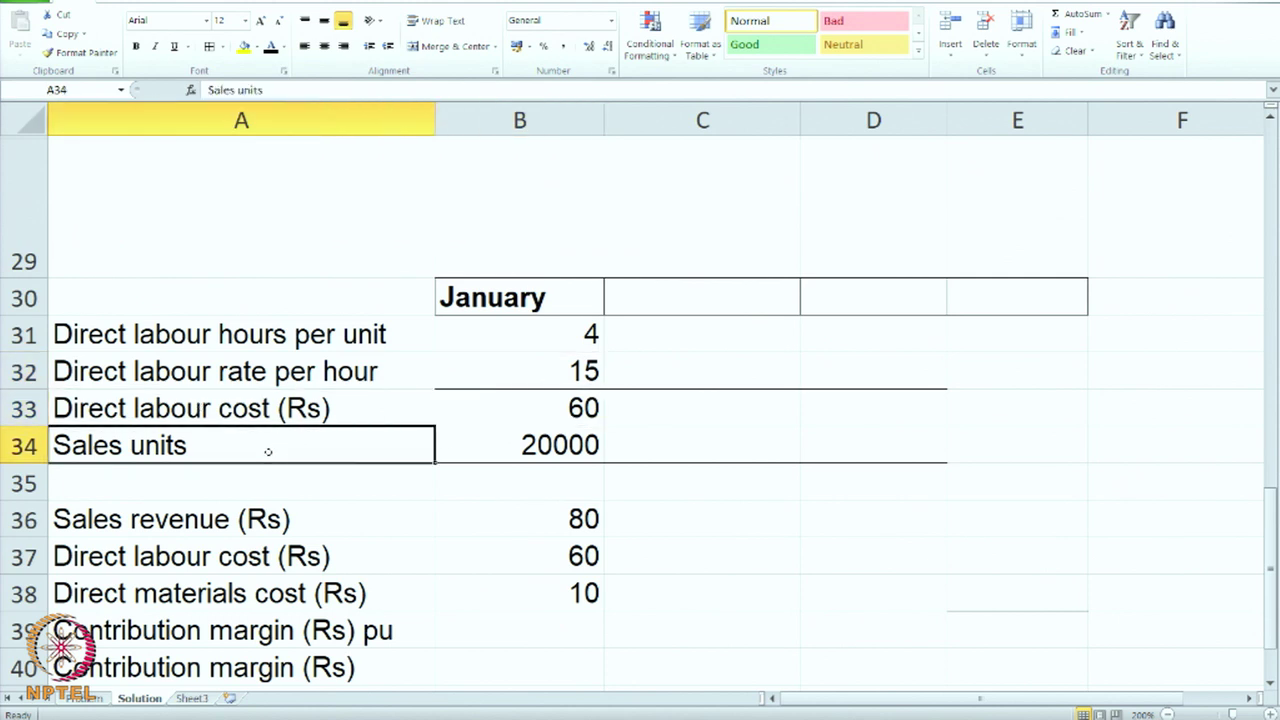
pyautogui.click(498, 440)
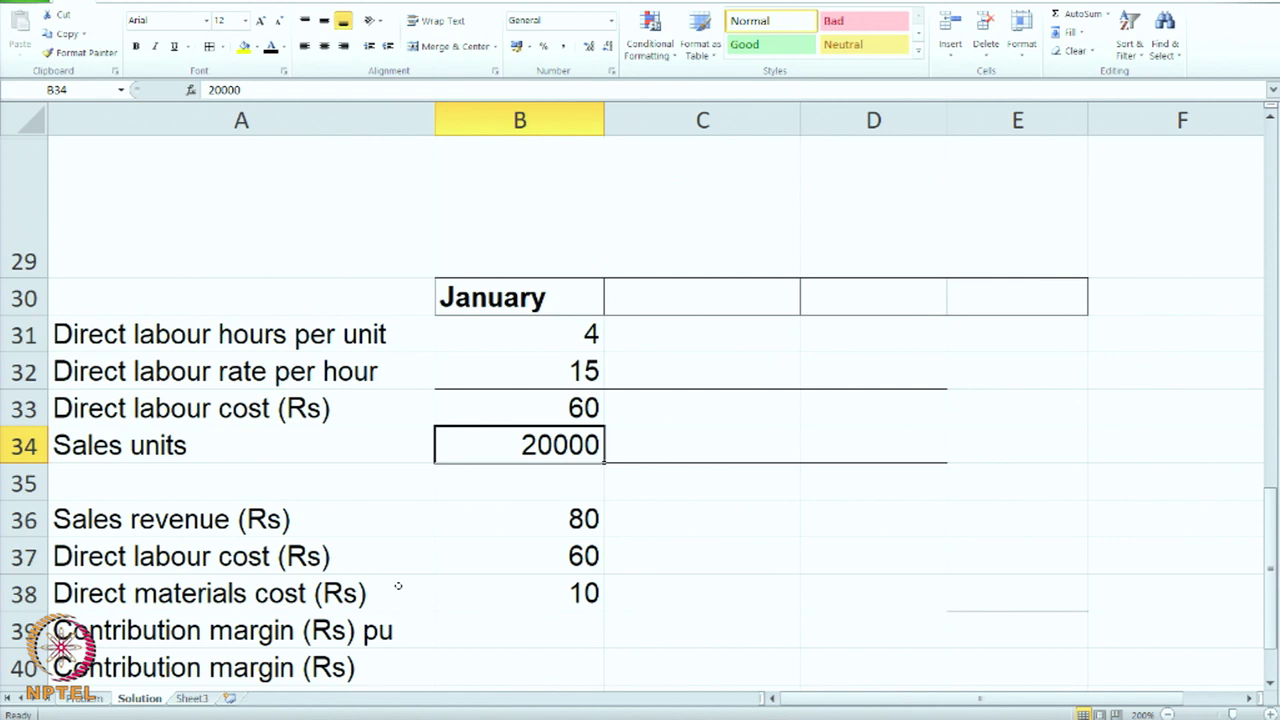
pyautogui.scroll(-2, 397, 583)
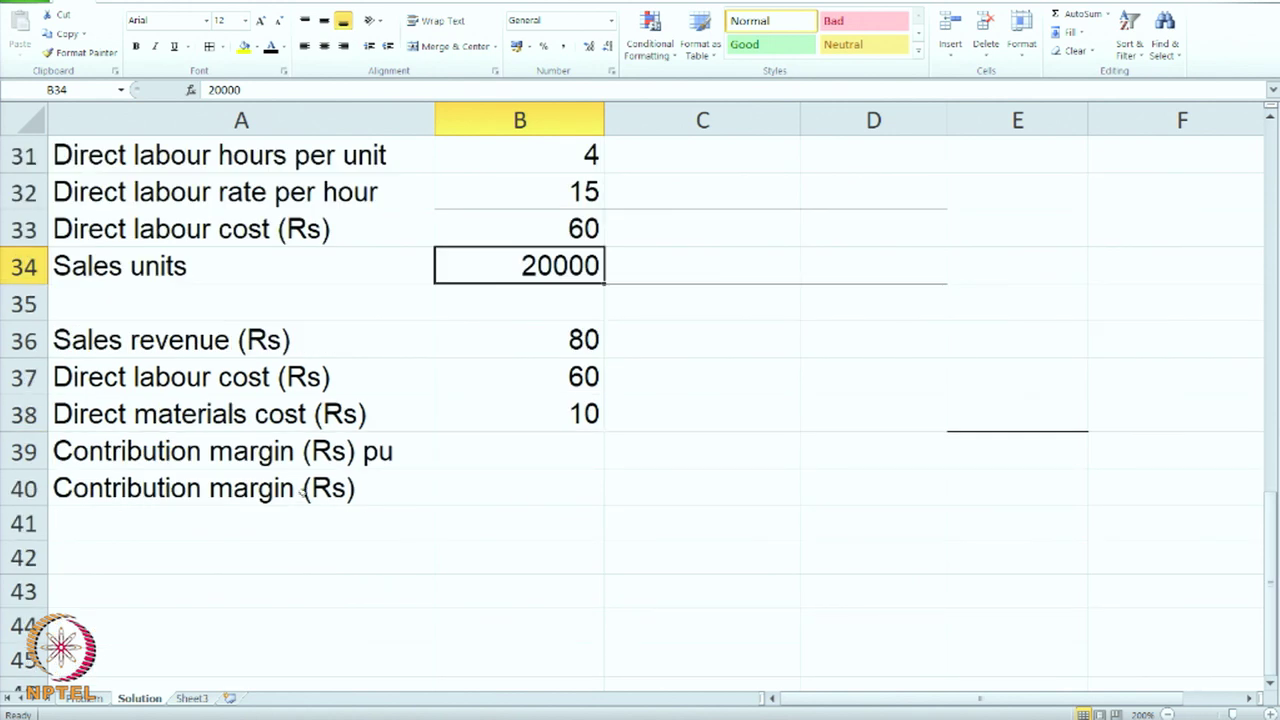
pyautogui.click(282, 338)
pyautogui.click(481, 343)
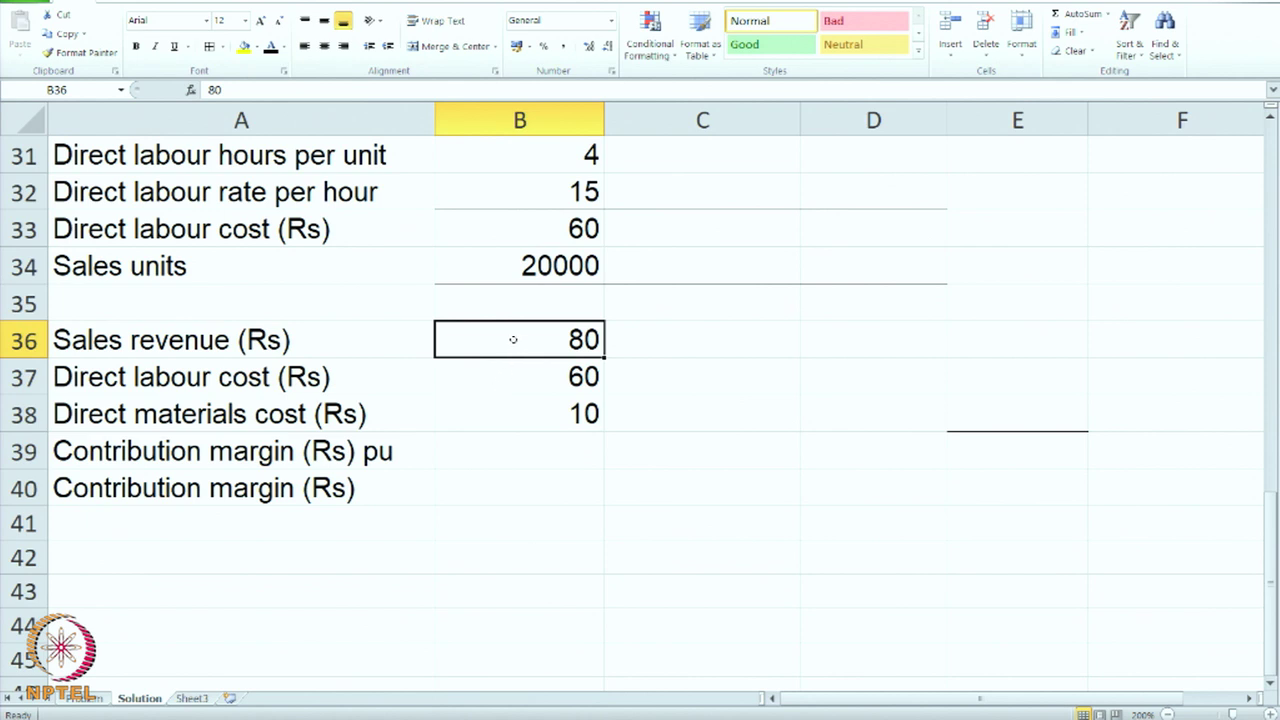
pyautogui.click(509, 377)
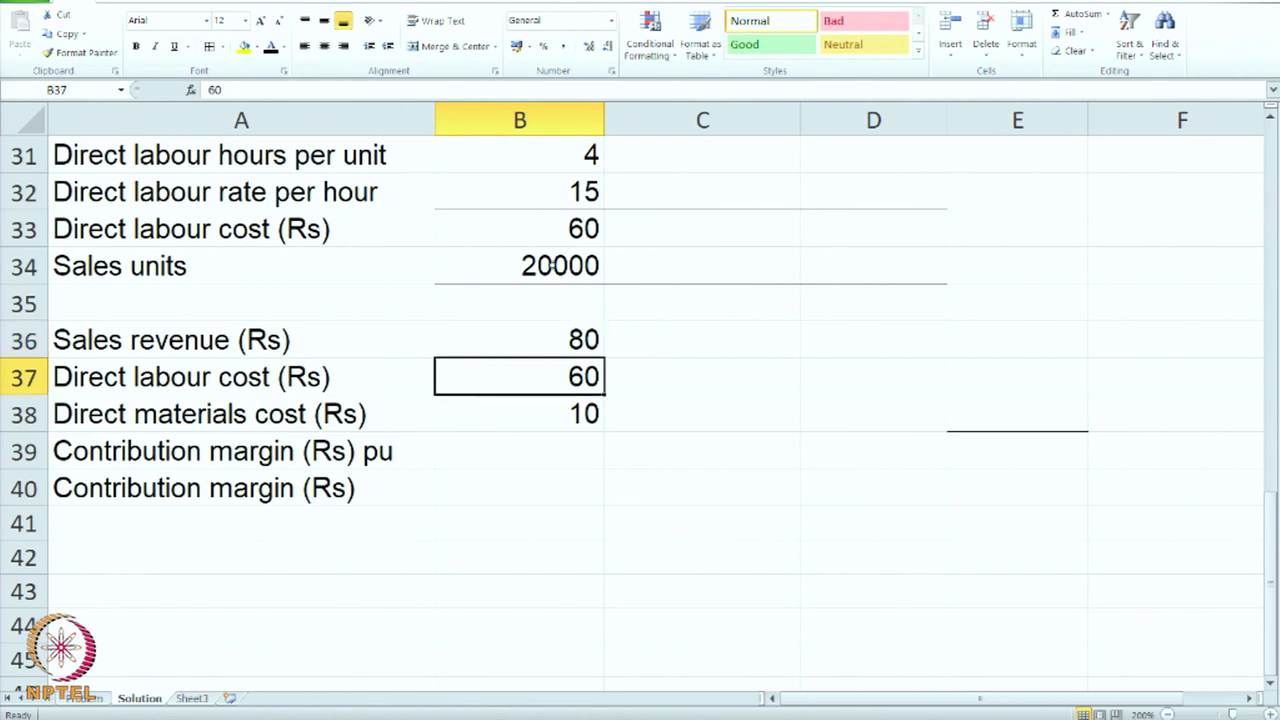
# - Check January's direct labour cost in B33 and the direct materials cost in B38 against the budgets above
pyautogui.click(551, 231)
pyautogui.click(517, 402)
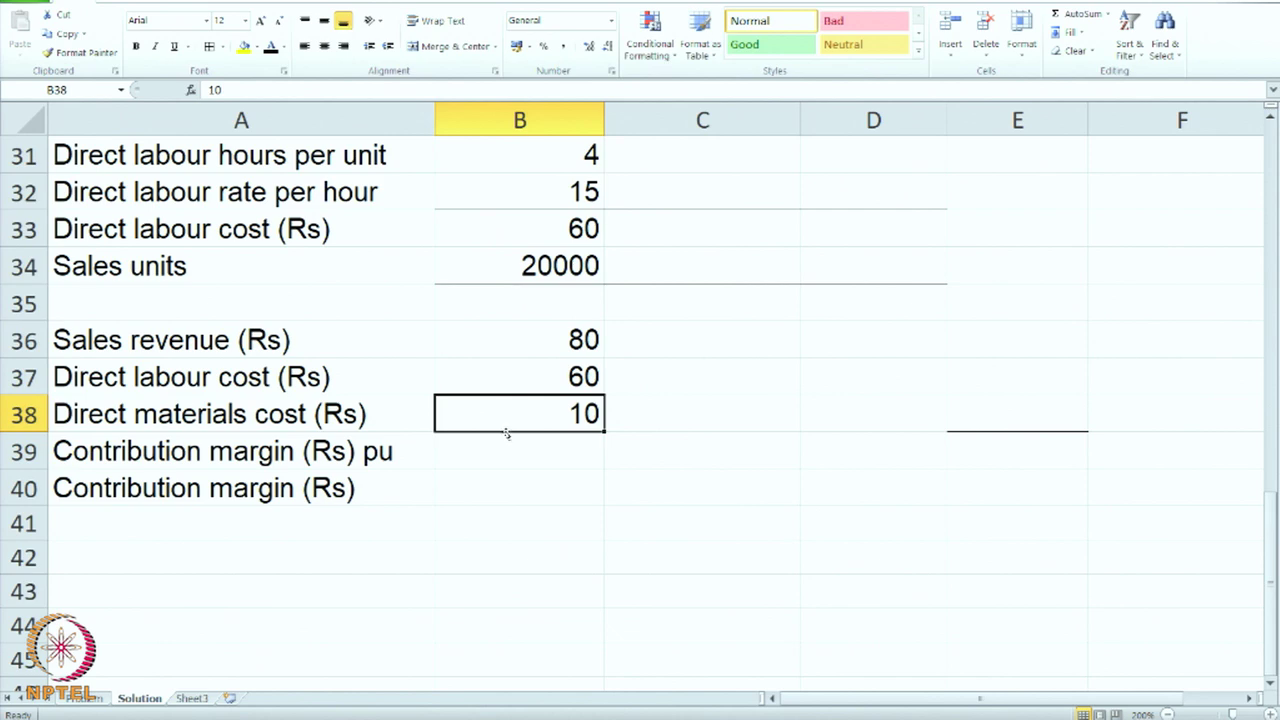
pyautogui.scroll(8, 504, 420)
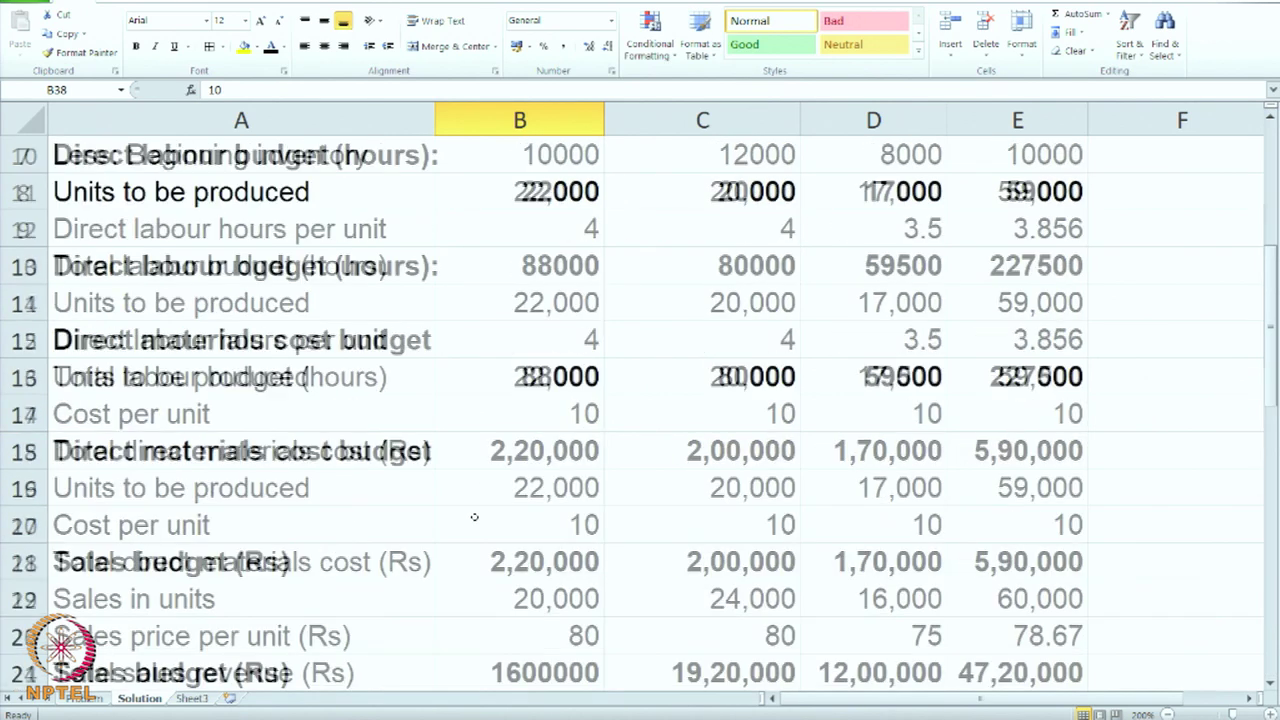
pyautogui.scroll(-8, 497, 491)
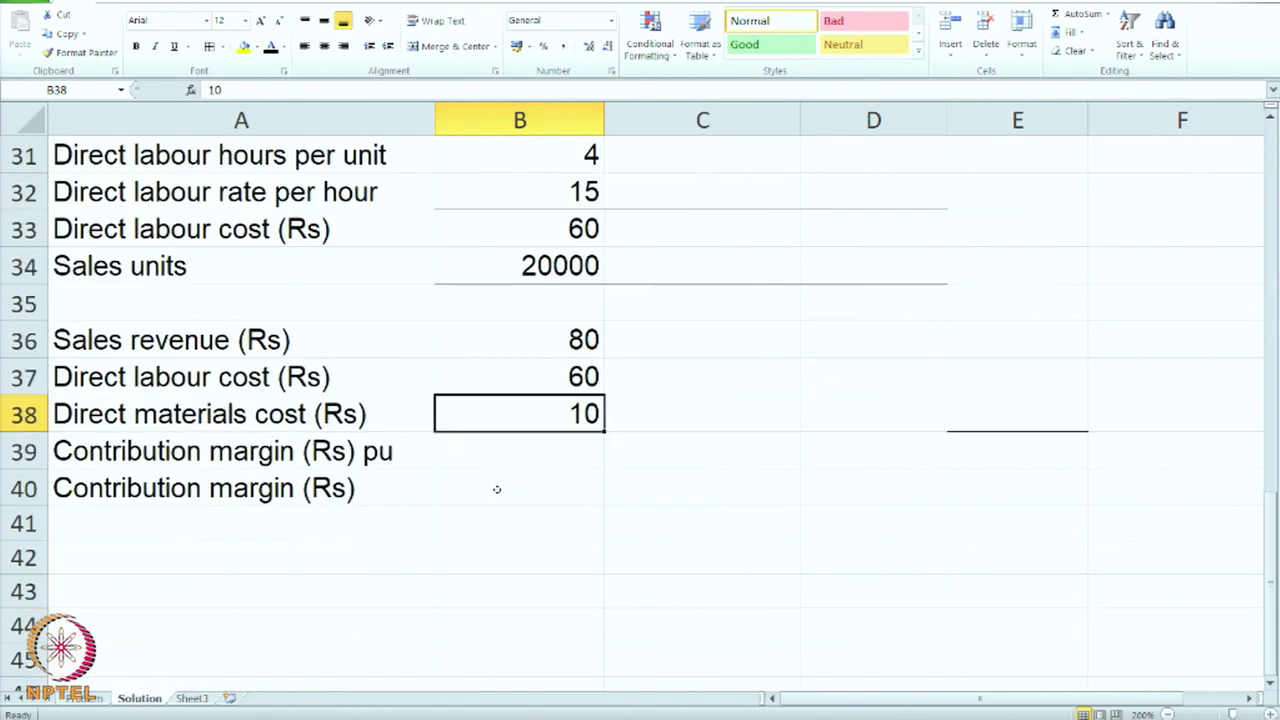
# - Reveal January's contribution margin per unit in B39 using the Automatic font color, and trace it from the revenue and costs in B36:B38
pyautogui.click(499, 453)
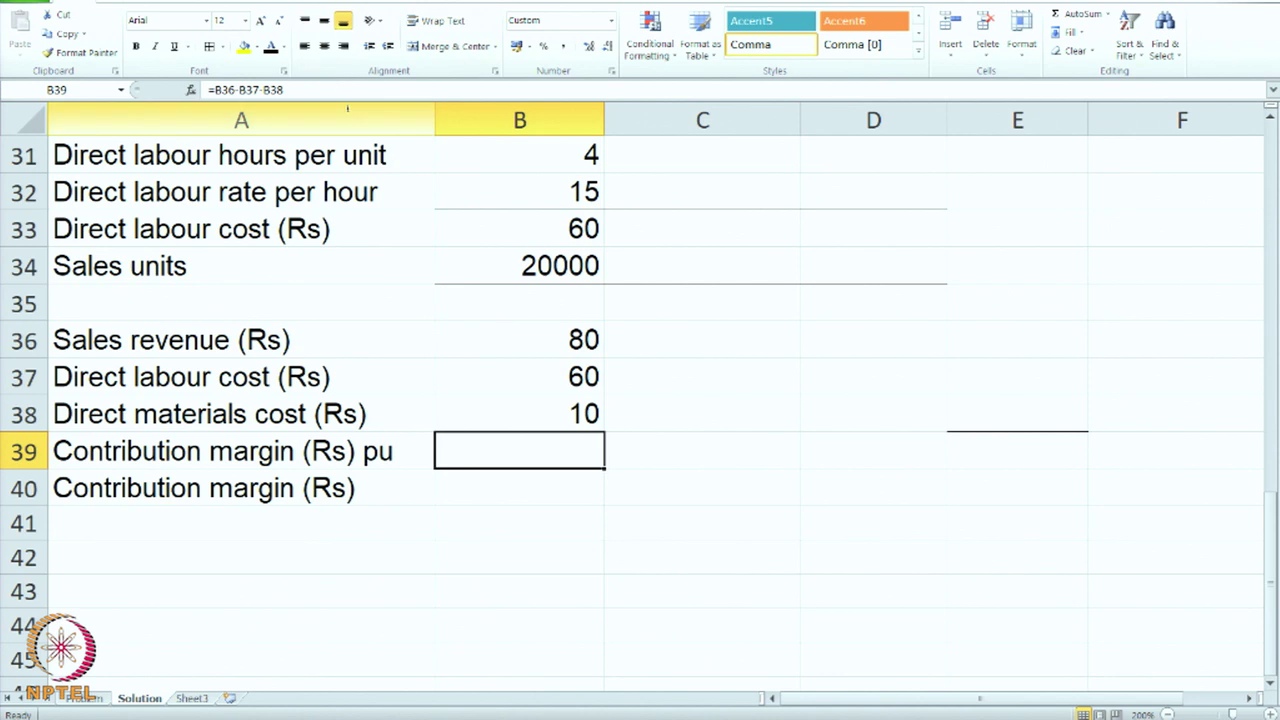
pyautogui.click(272, 48)
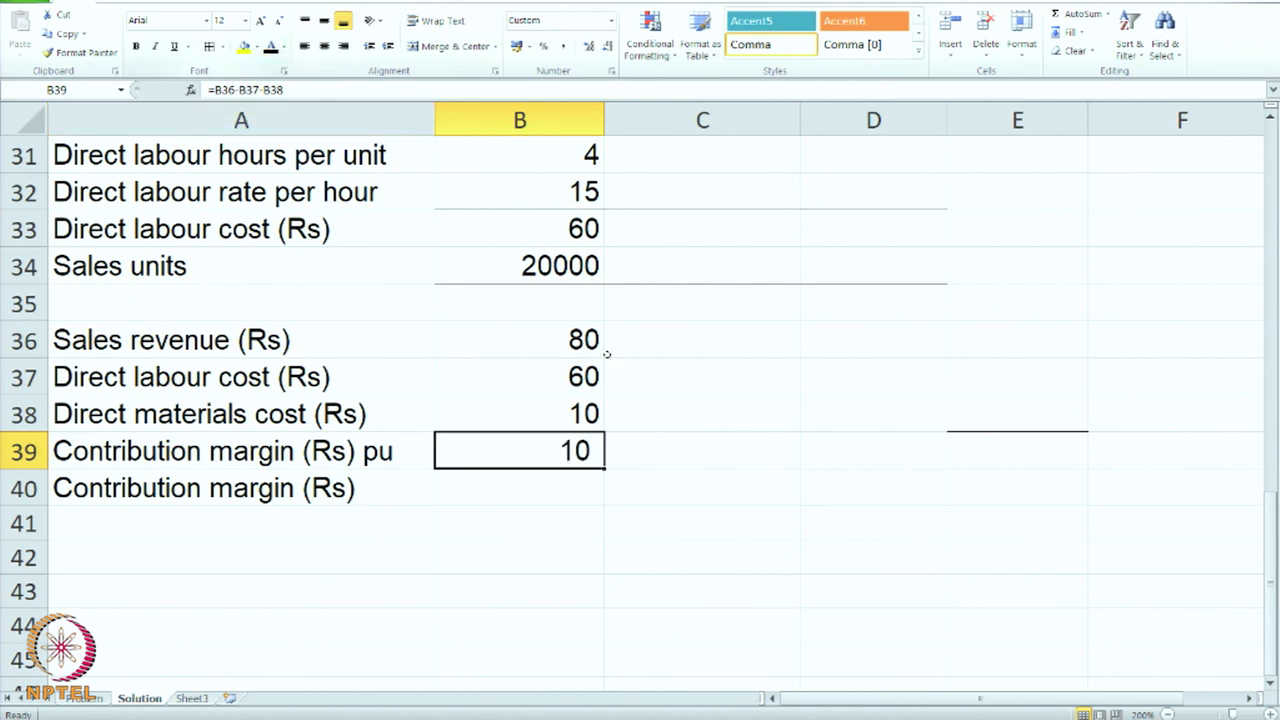
pyautogui.click(580, 340)
pyautogui.click(565, 378)
pyautogui.click(559, 427)
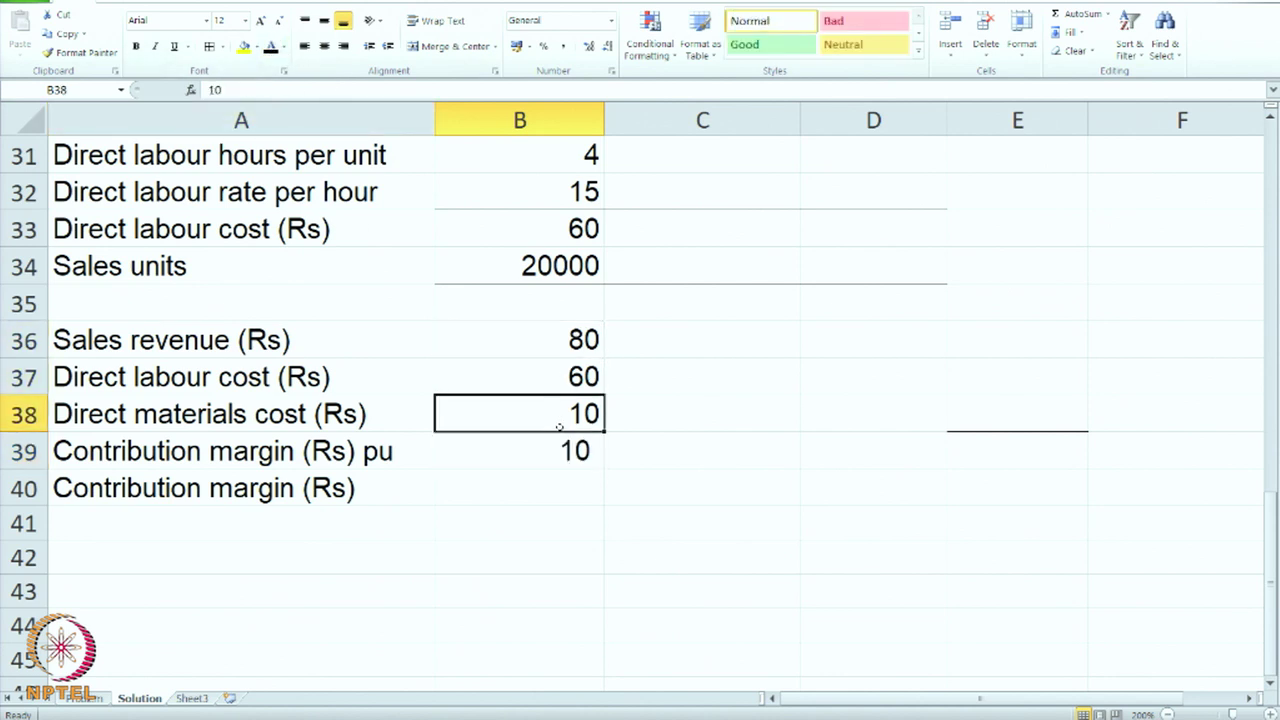
pyautogui.click(551, 452)
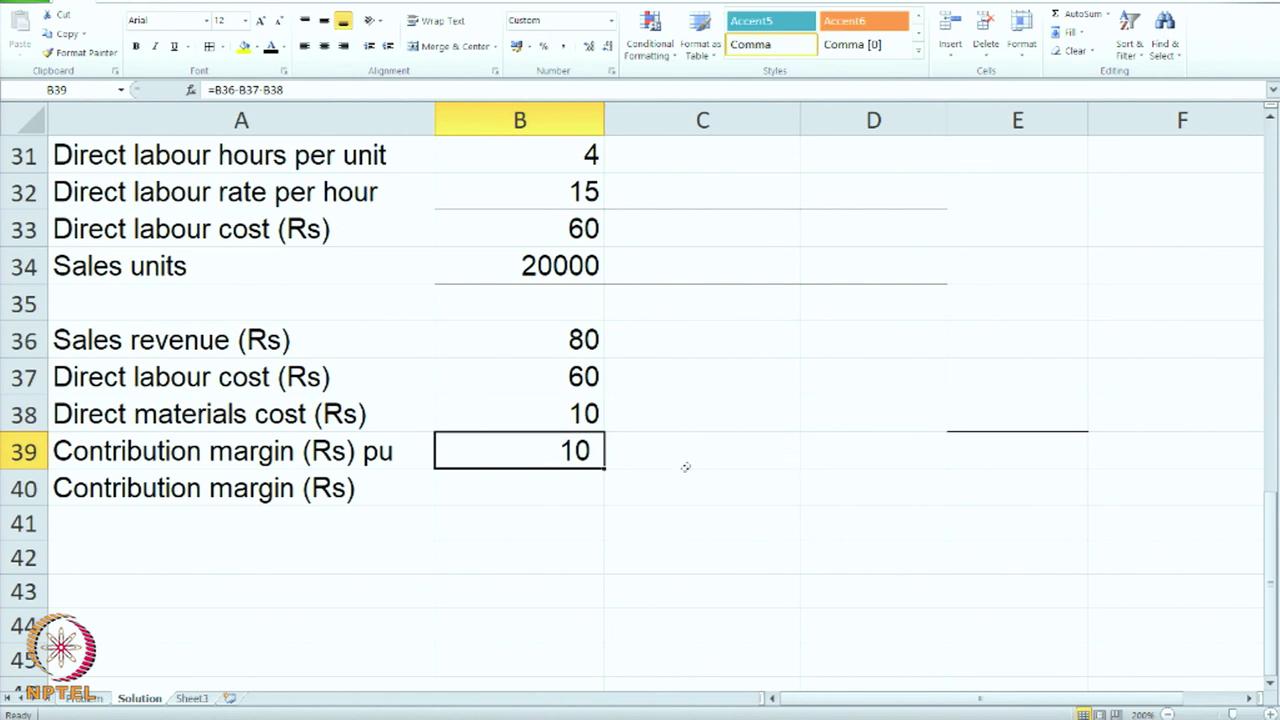
# - Reveal January's total contribution margin in B40 in the Automatic font color, and trace it from B34 and B39
pyautogui.click(565, 484)
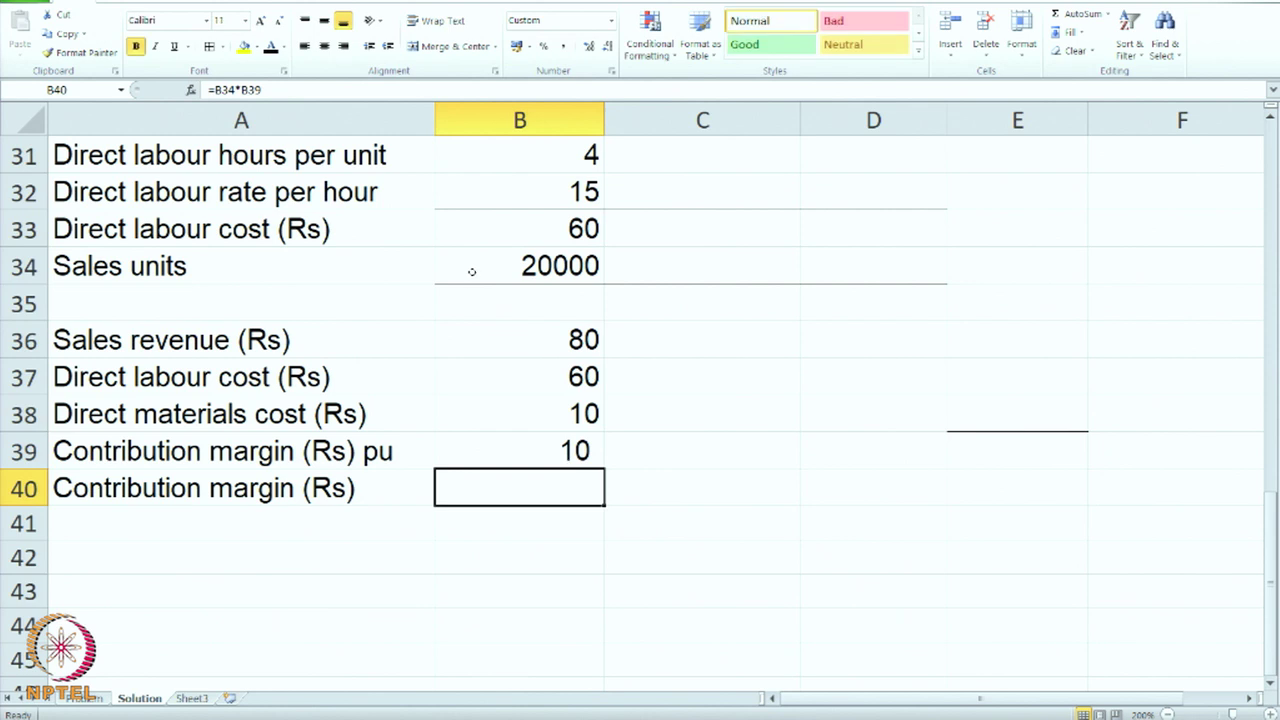
pyautogui.click(271, 46)
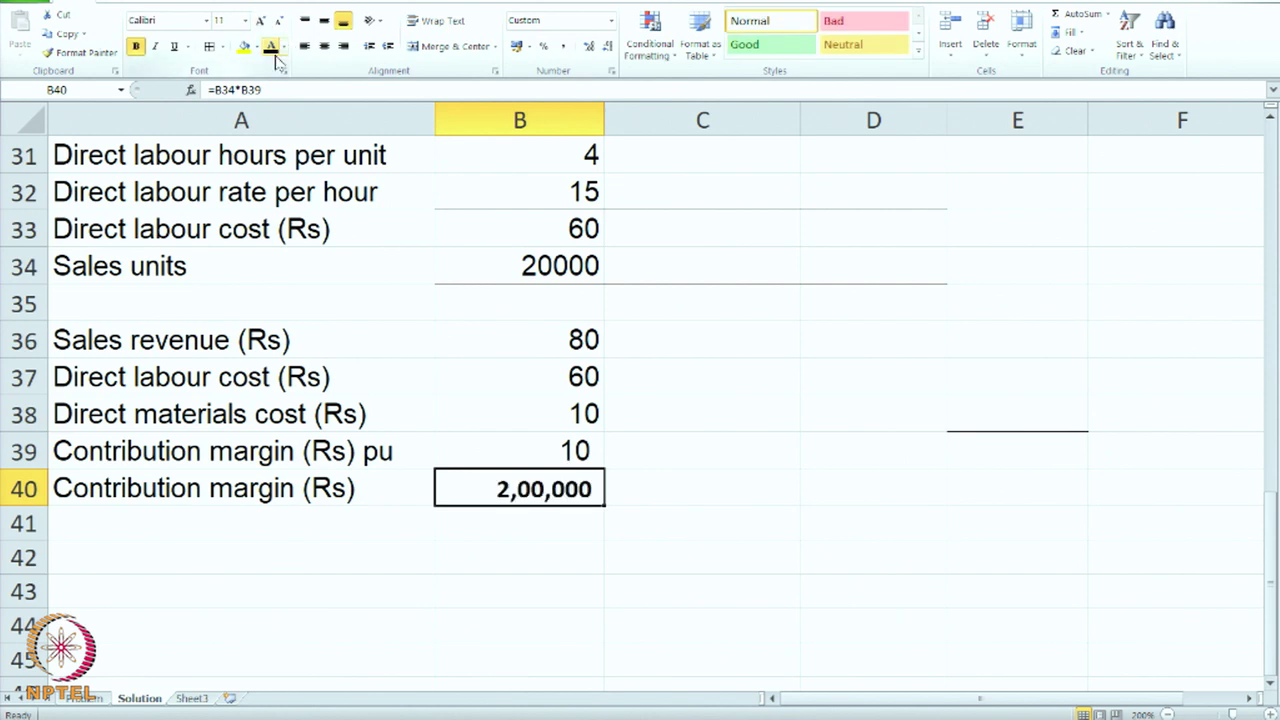
pyautogui.click(461, 259)
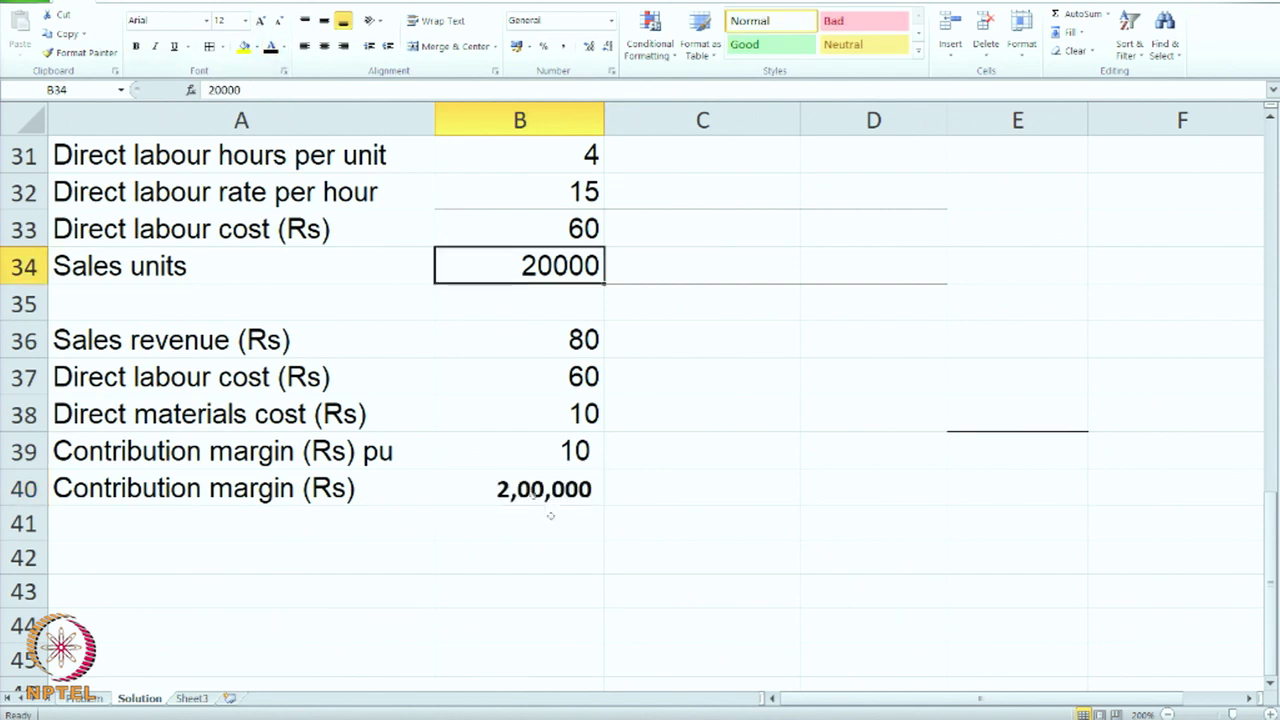
pyautogui.click(575, 458)
pyautogui.click(561, 500)
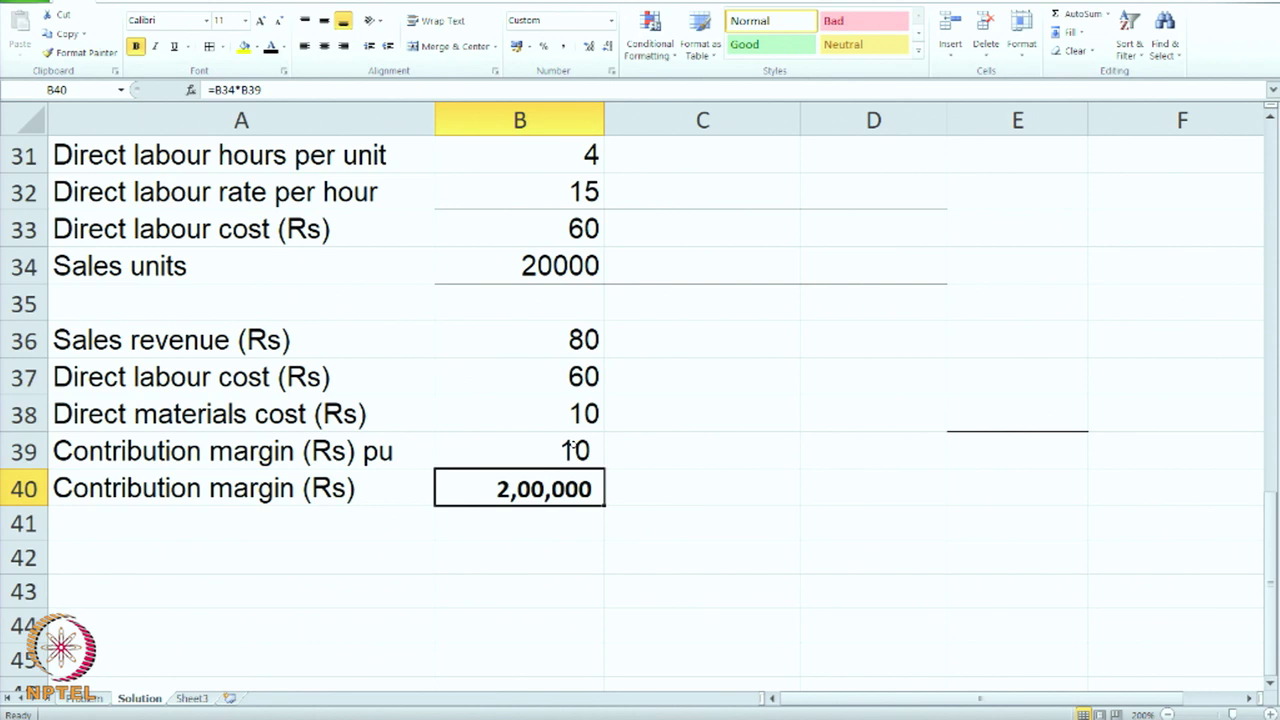
# - Reveal the February heading in C30 using the Automatic font color
pyautogui.scroll(2, 575, 450)
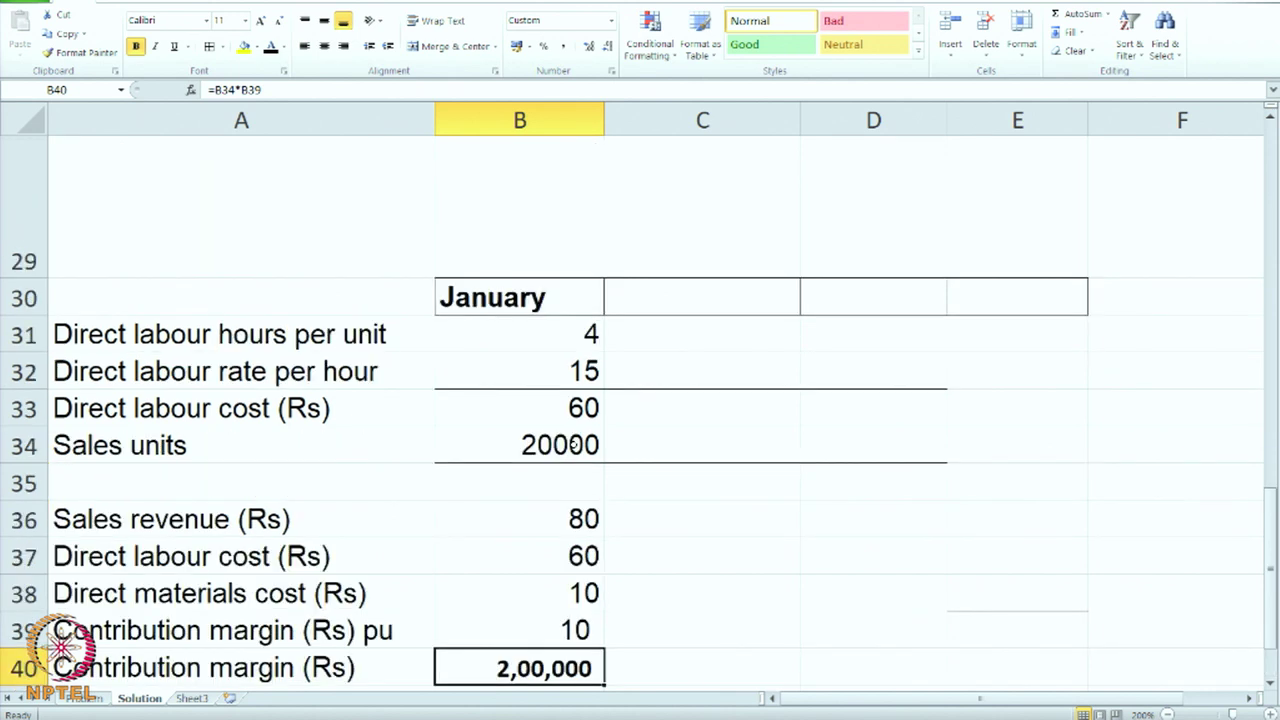
pyautogui.click(655, 308)
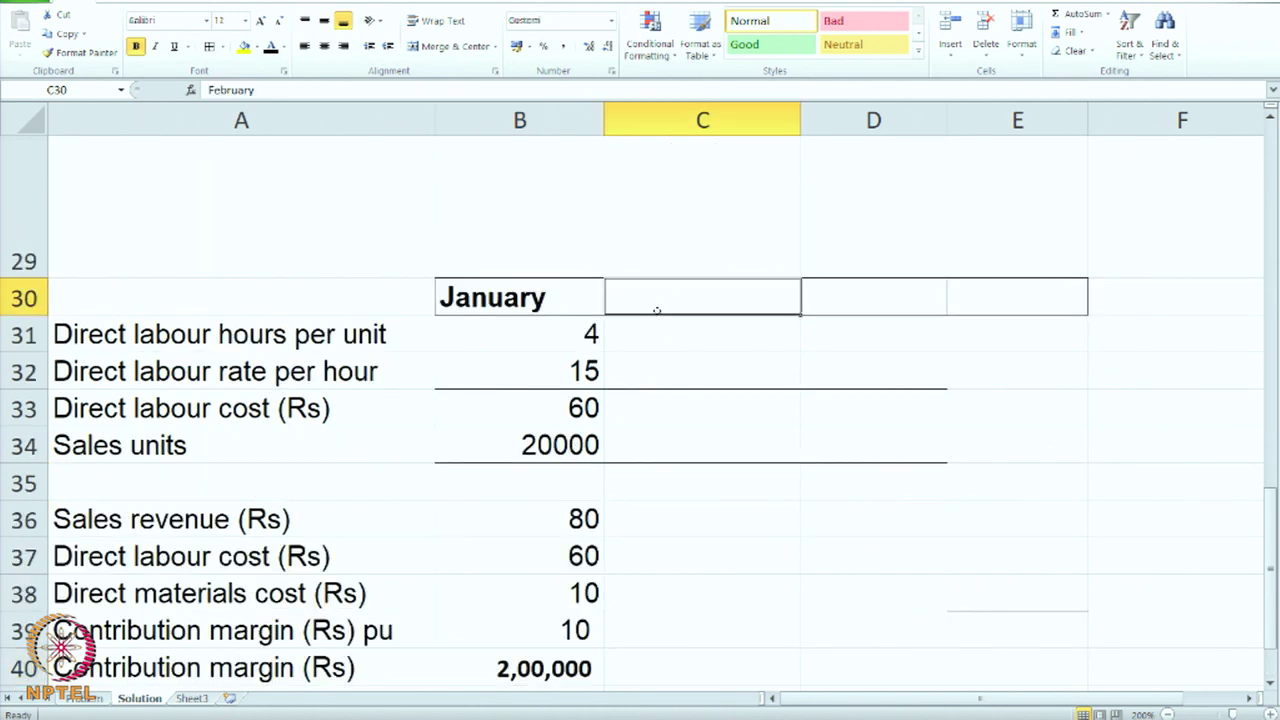
pyautogui.click(270, 47)
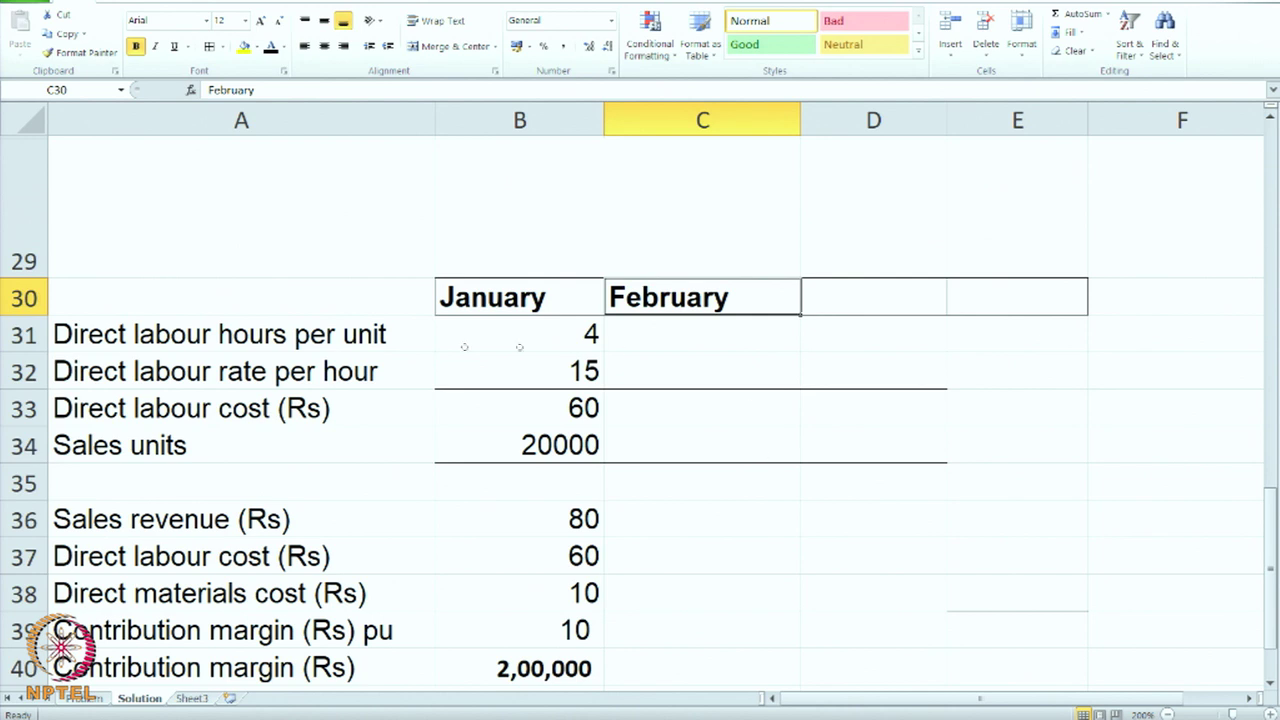
# - Check February's direct labour hours per unit and hourly rate in C6:C7 on the Problem sheet, and return to the Solution sheet
pyautogui.click(88, 702)
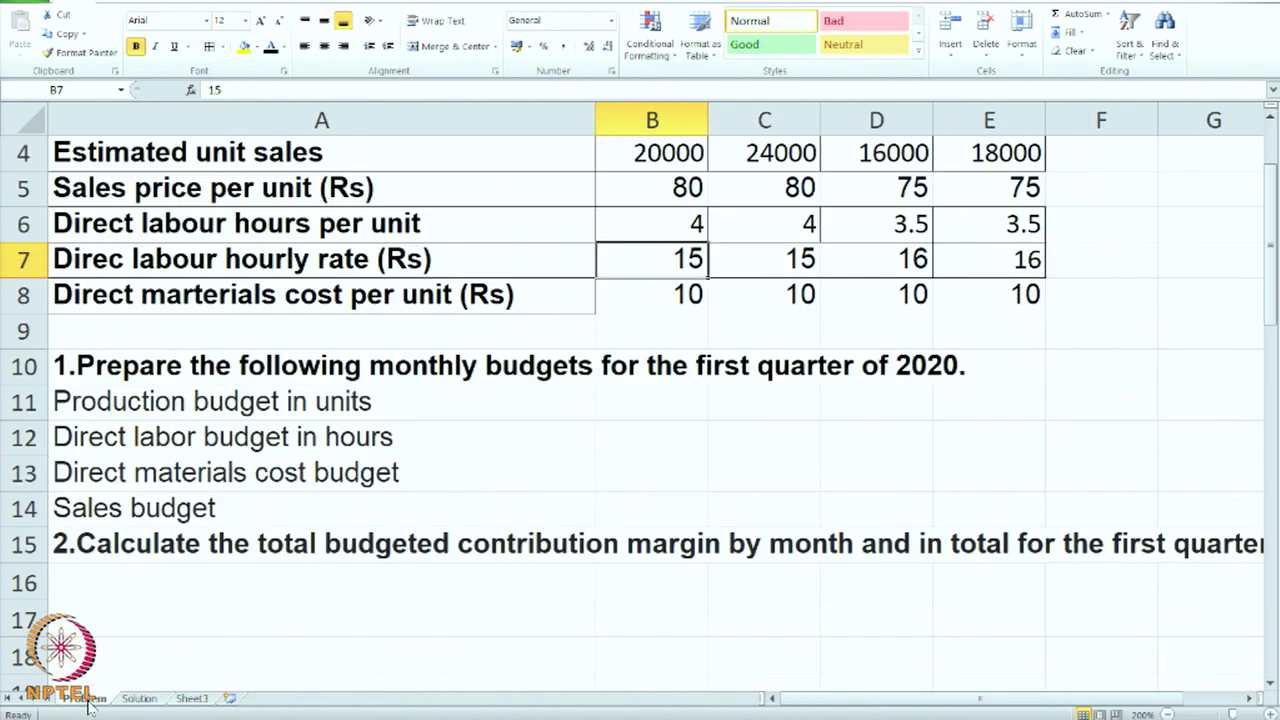
pyautogui.scroll(1, 535, 530)
pyautogui.scroll(-1, 535, 530)
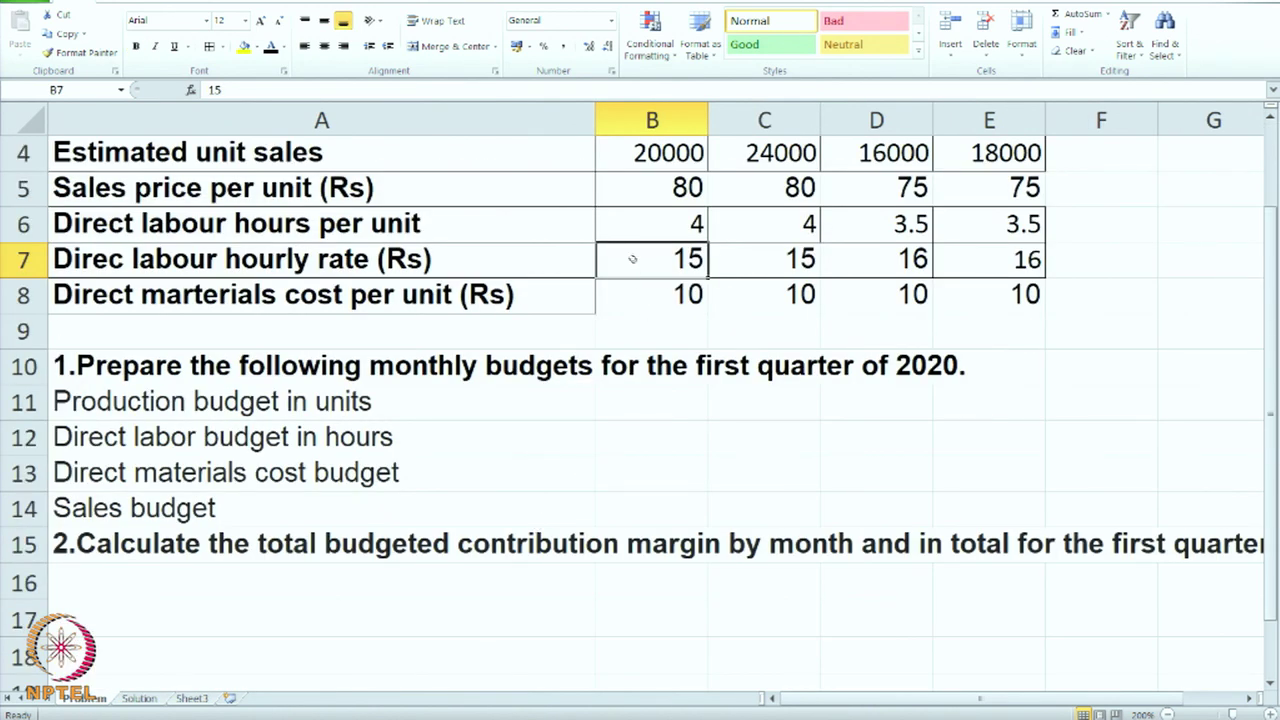
pyautogui.click(759, 230)
pyautogui.doubleClick(759, 230)
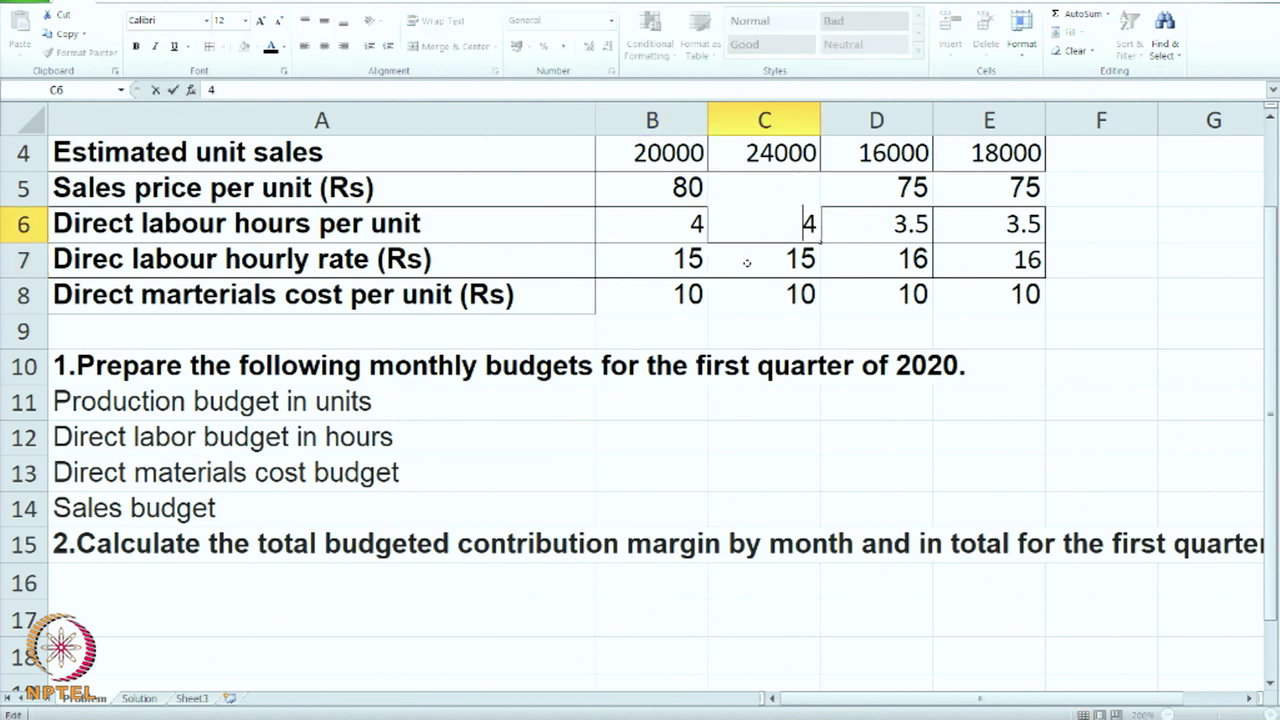
pyautogui.click(750, 267)
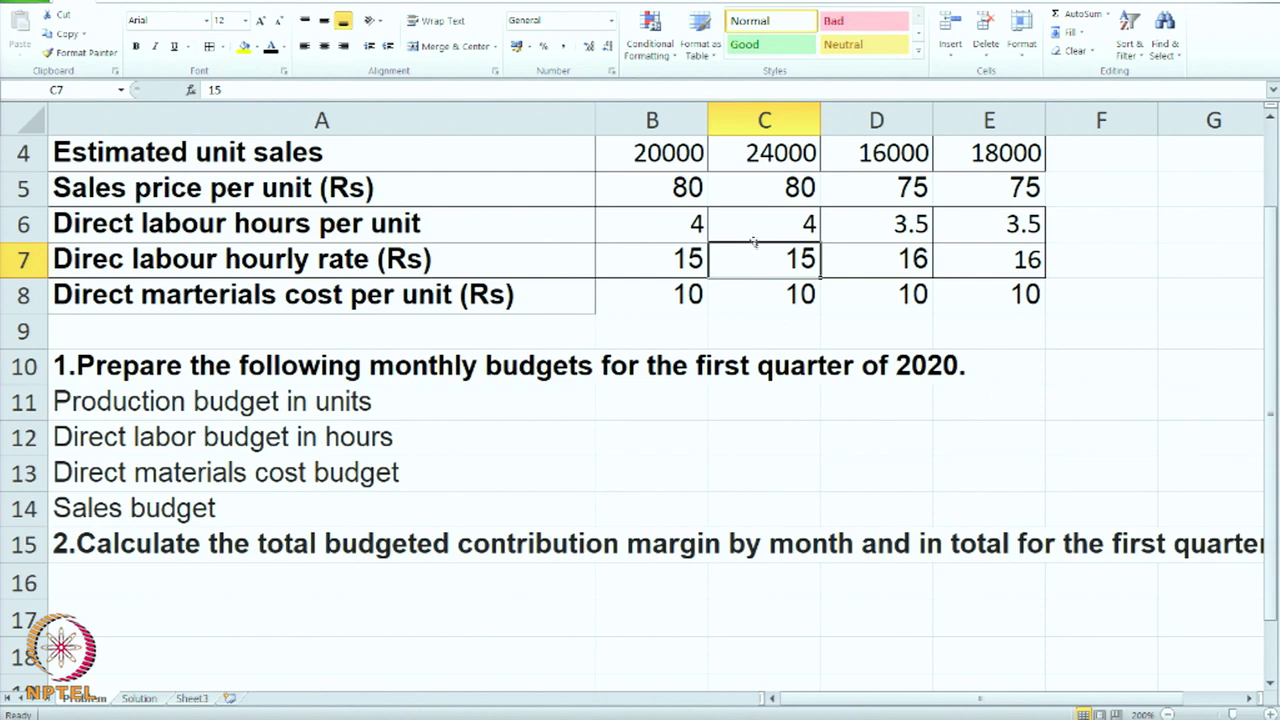
pyautogui.click(758, 223)
pyautogui.click(765, 255)
pyautogui.click(143, 701)
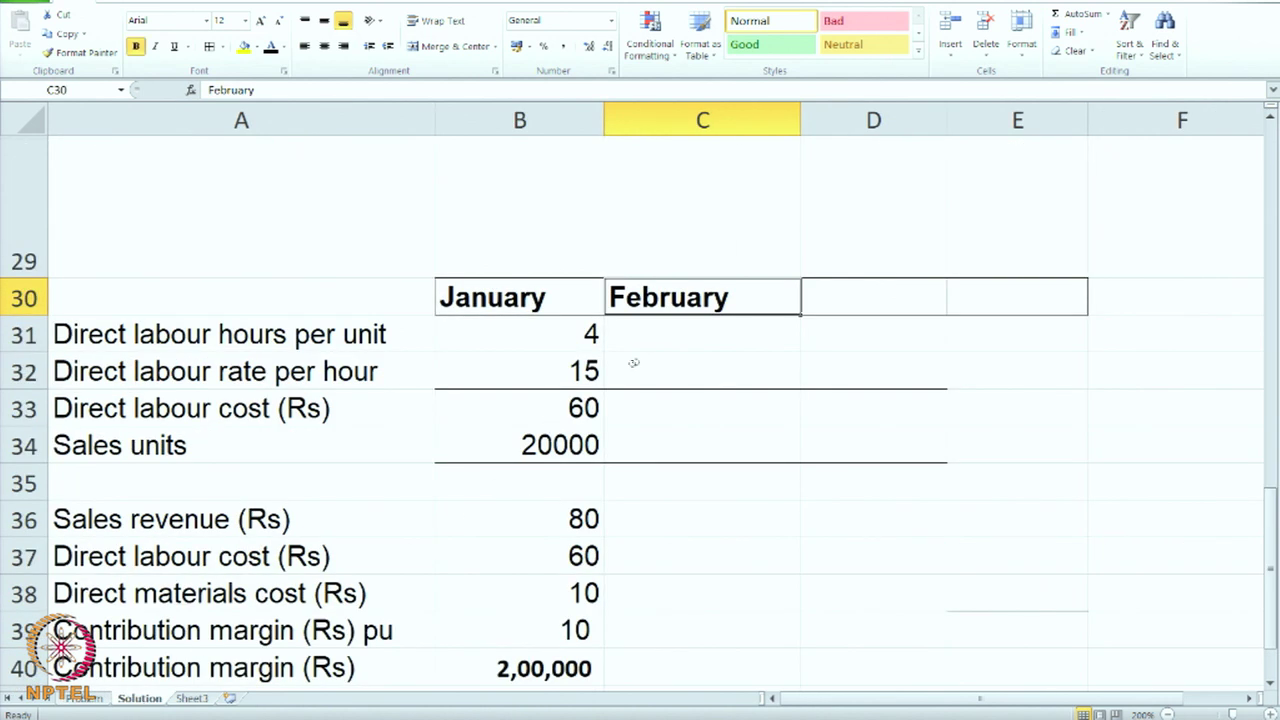
# - Reveal February's direct labour hours, rate, cost and sales units in C31:C34, checking the production budget above
pyautogui.moveTo(643, 337); pyautogui.dragTo(642, 401)
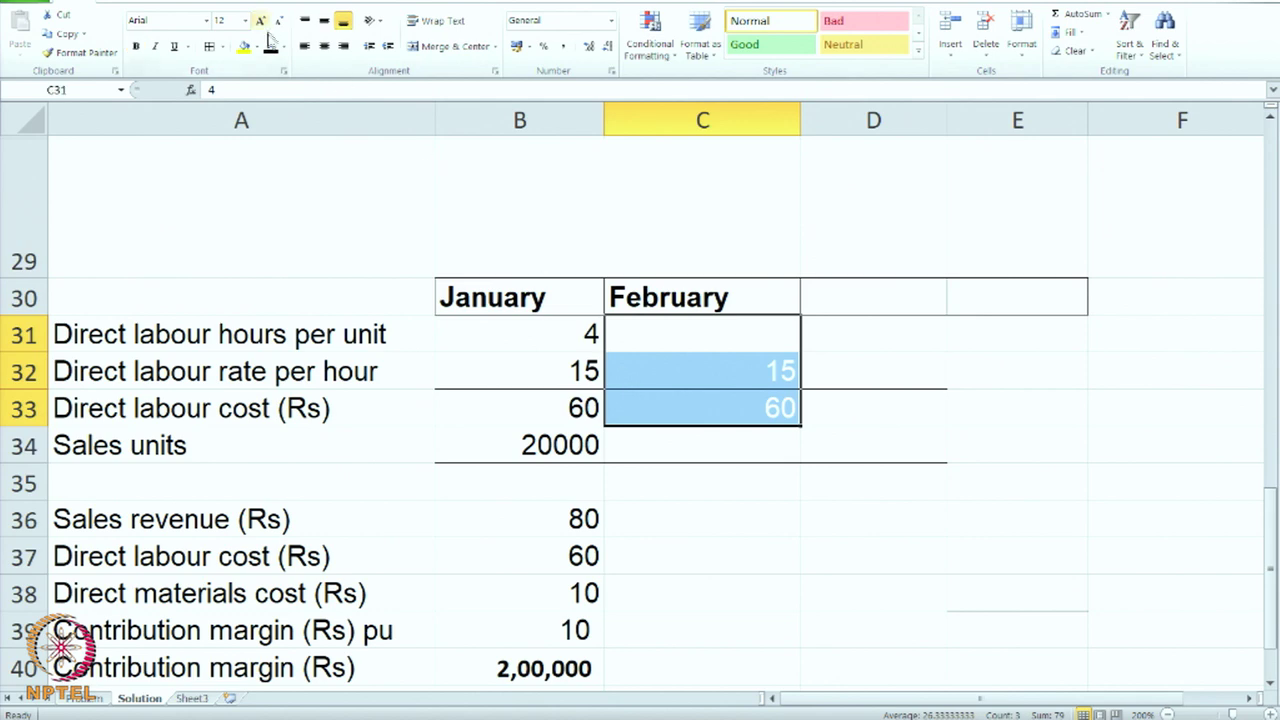
pyautogui.click(676, 440)
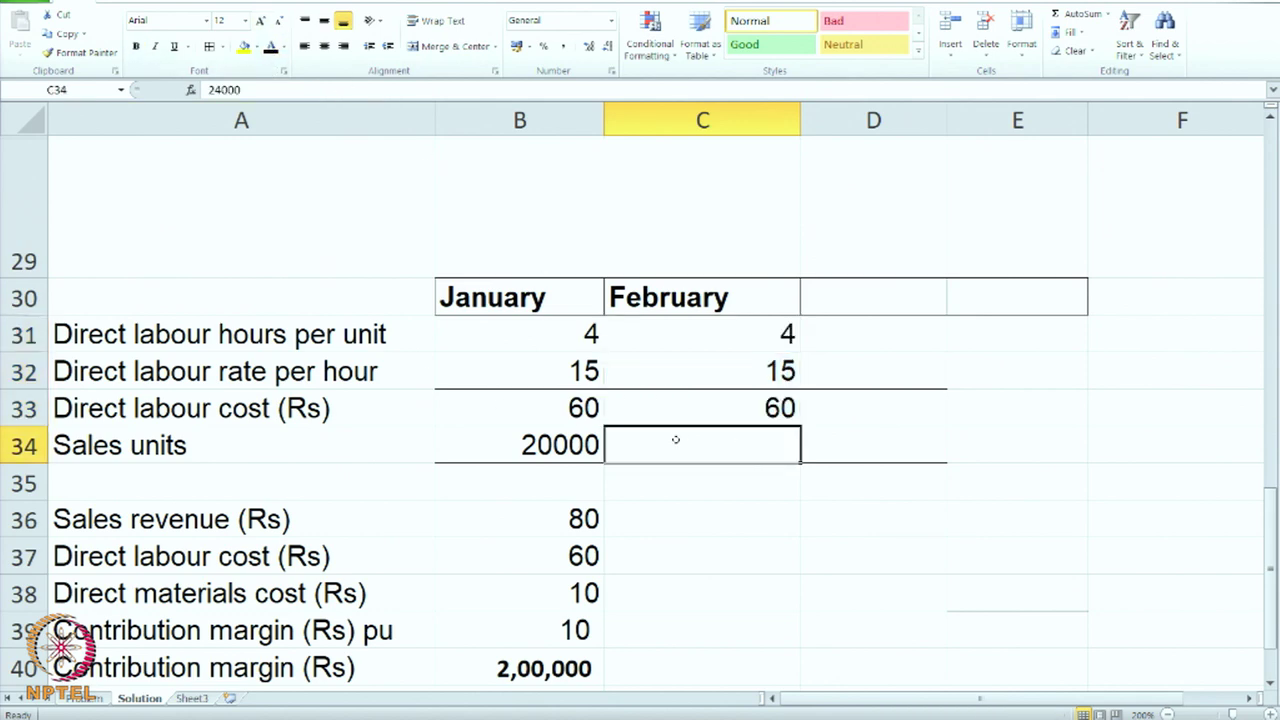
pyautogui.scroll(9, 629, 477)
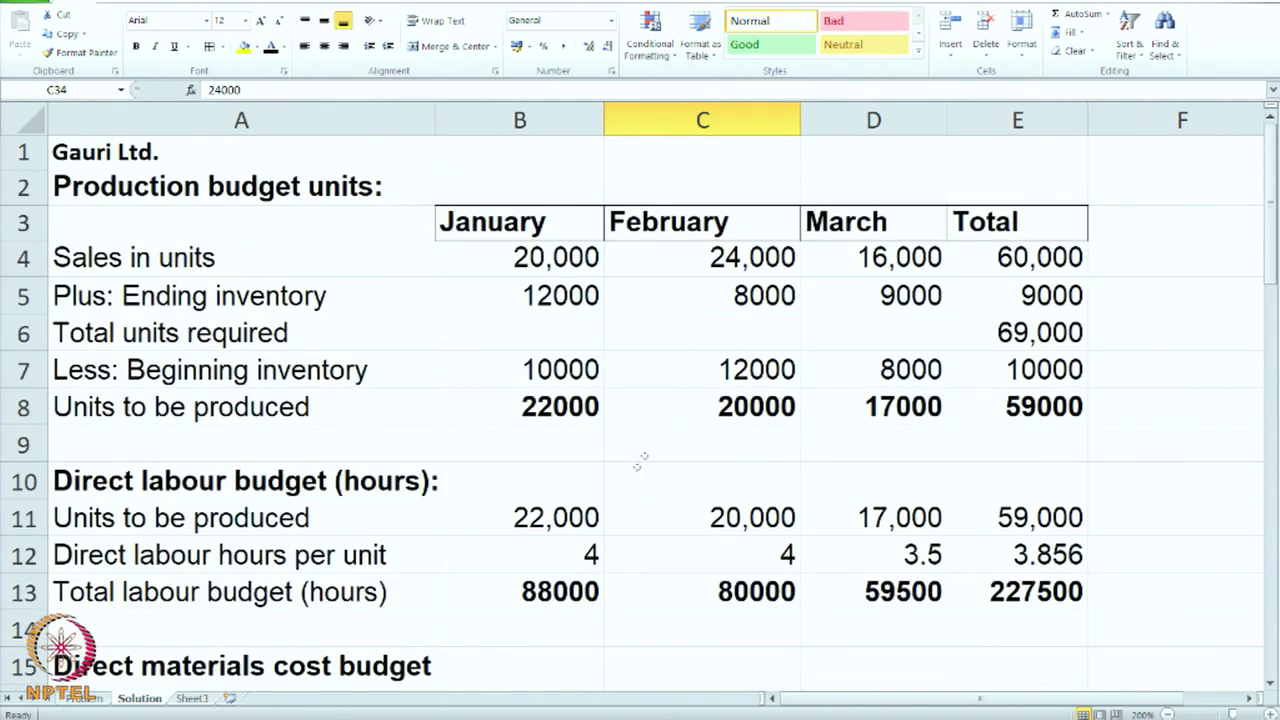
pyautogui.click(668, 414)
pyautogui.scroll(-6, 660, 446)
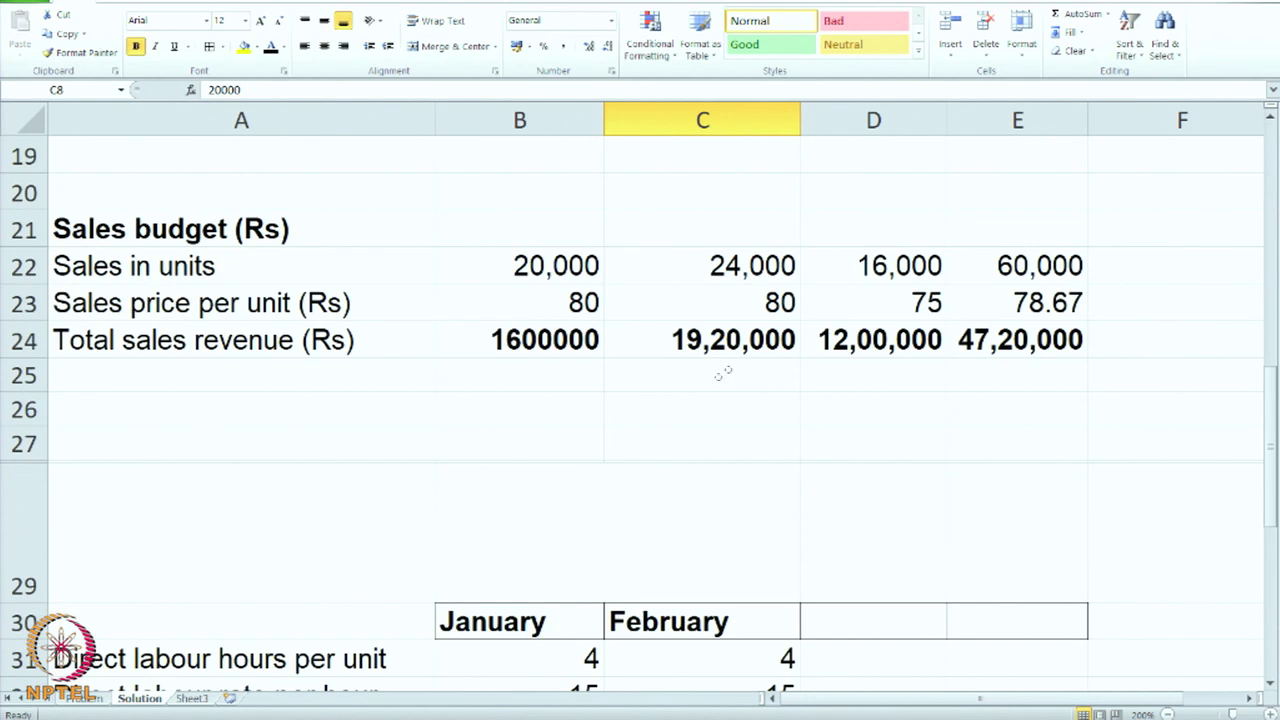
pyautogui.scroll(-3, 660, 446)
pyautogui.click(668, 447)
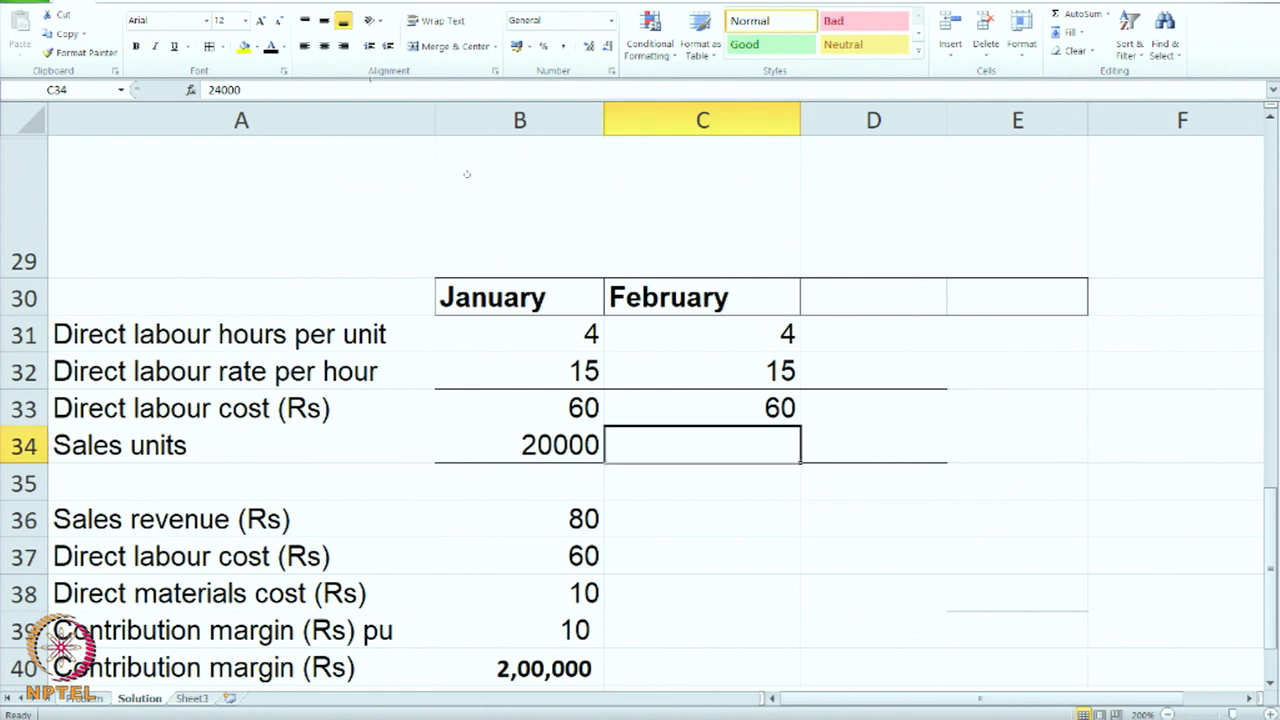
pyautogui.write('24000')
pyautogui.hotkey('ctrl', 'Return')
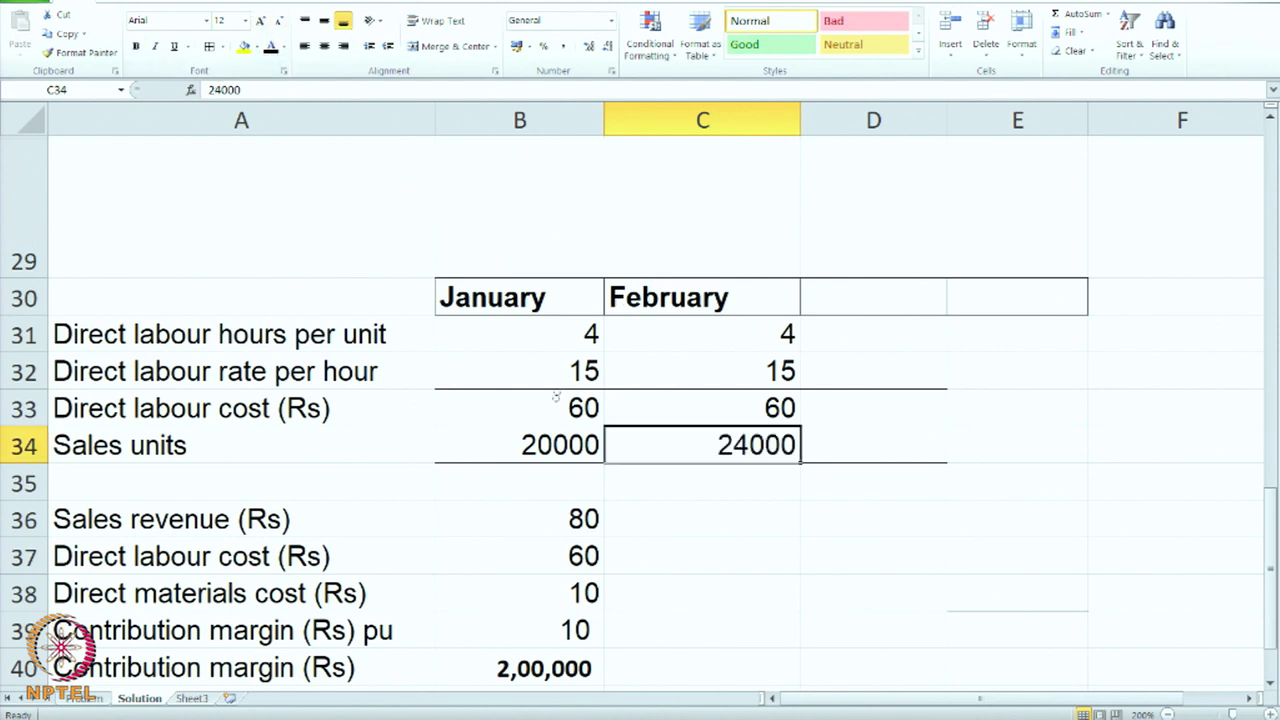
# - Reveal February's sales revenue, direct labour cost, direct materials cost and contribution margin per unit in C36:C39 using the Automatic font color
pyautogui.click(689, 410)
pyautogui.click(690, 443)
pyautogui.scroll(9, 685, 544)
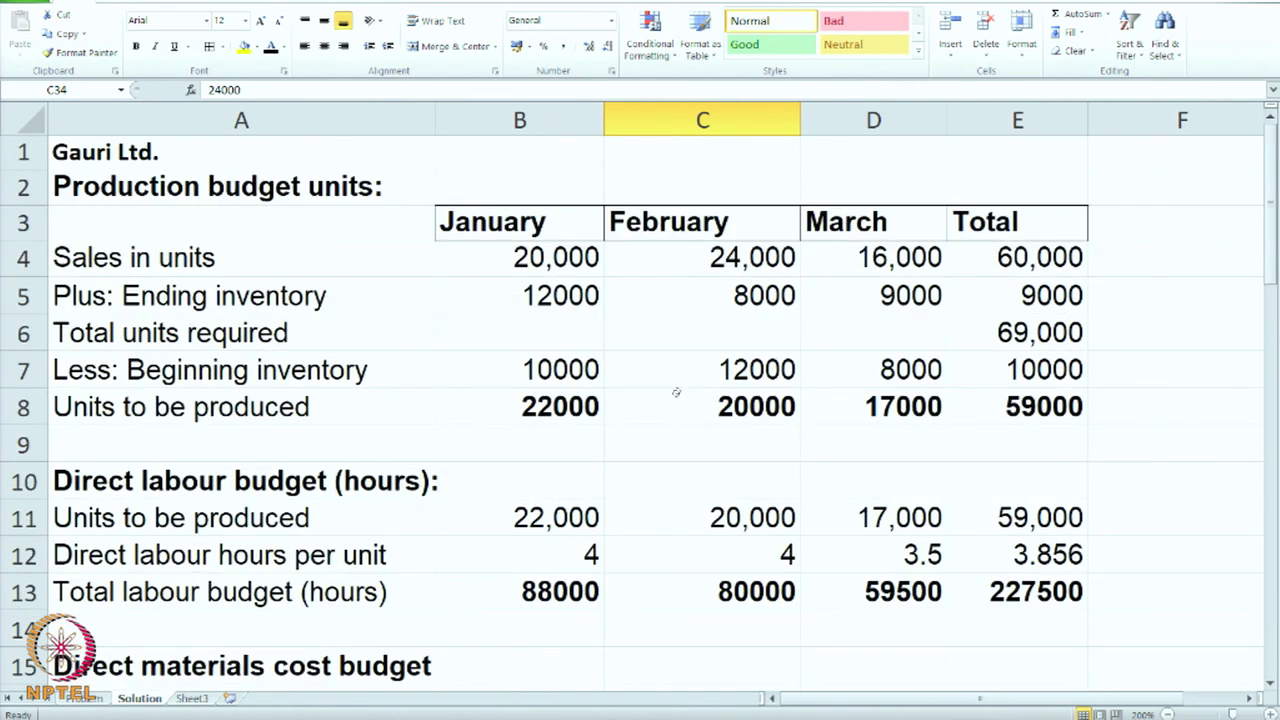
pyautogui.scroll(-10, 674, 391)
pyautogui.moveTo(717, 340); pyautogui.dragTo(713, 457)
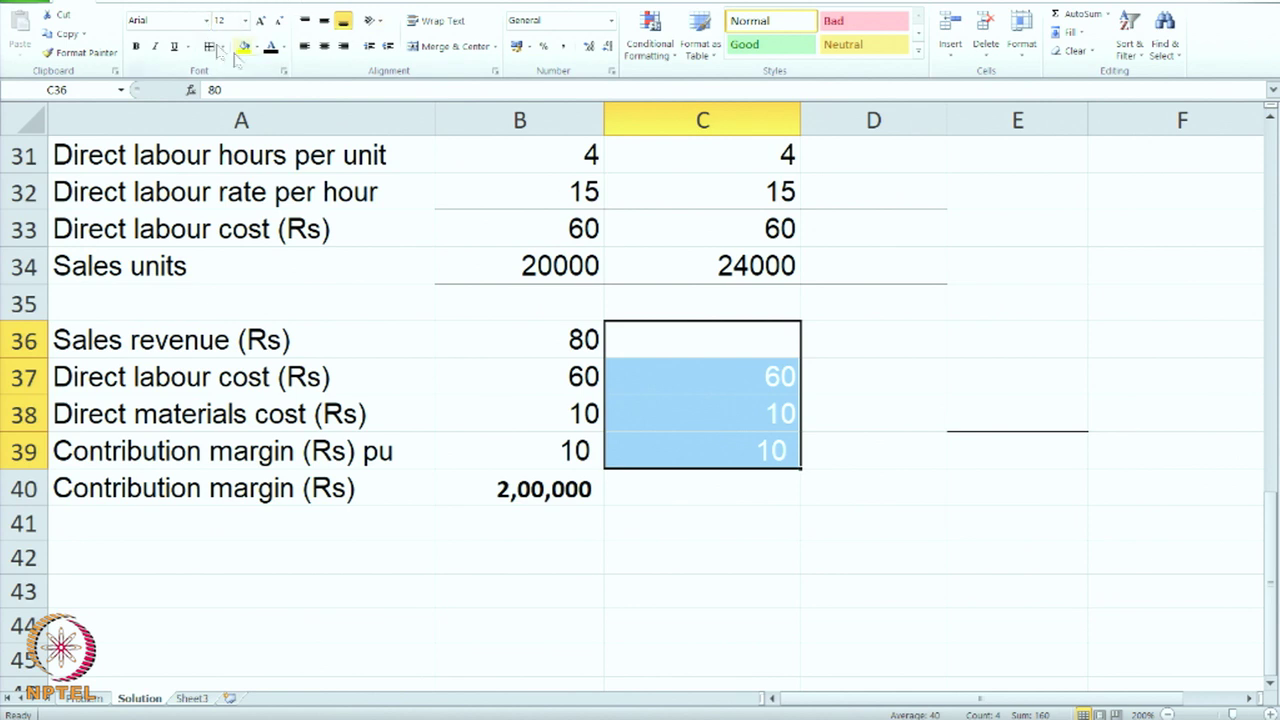
pyautogui.click(268, 46)
pyautogui.click(822, 324)
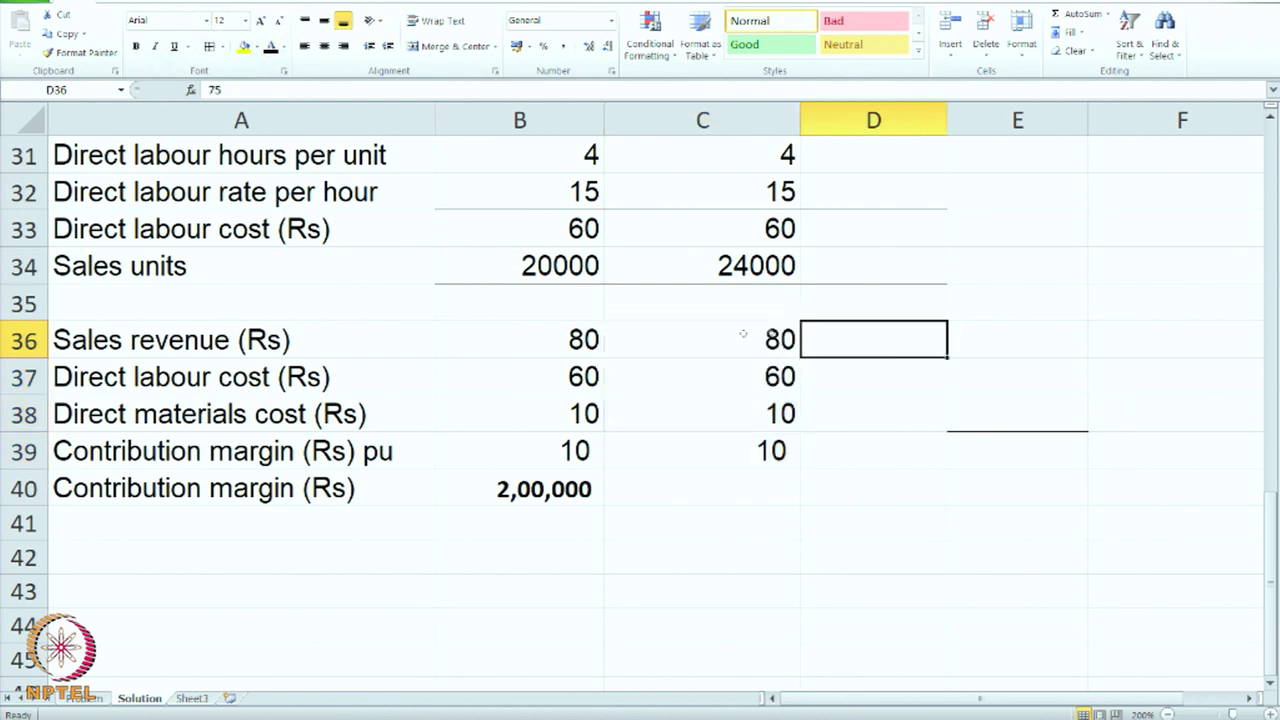
# - Trace February's per-unit margin through C36:C39 and the sales units in C34, and reveal the total contribution margin in C40
pyautogui.click(729, 330)
pyautogui.click(729, 368)
pyautogui.click(729, 420)
pyautogui.click(730, 447)
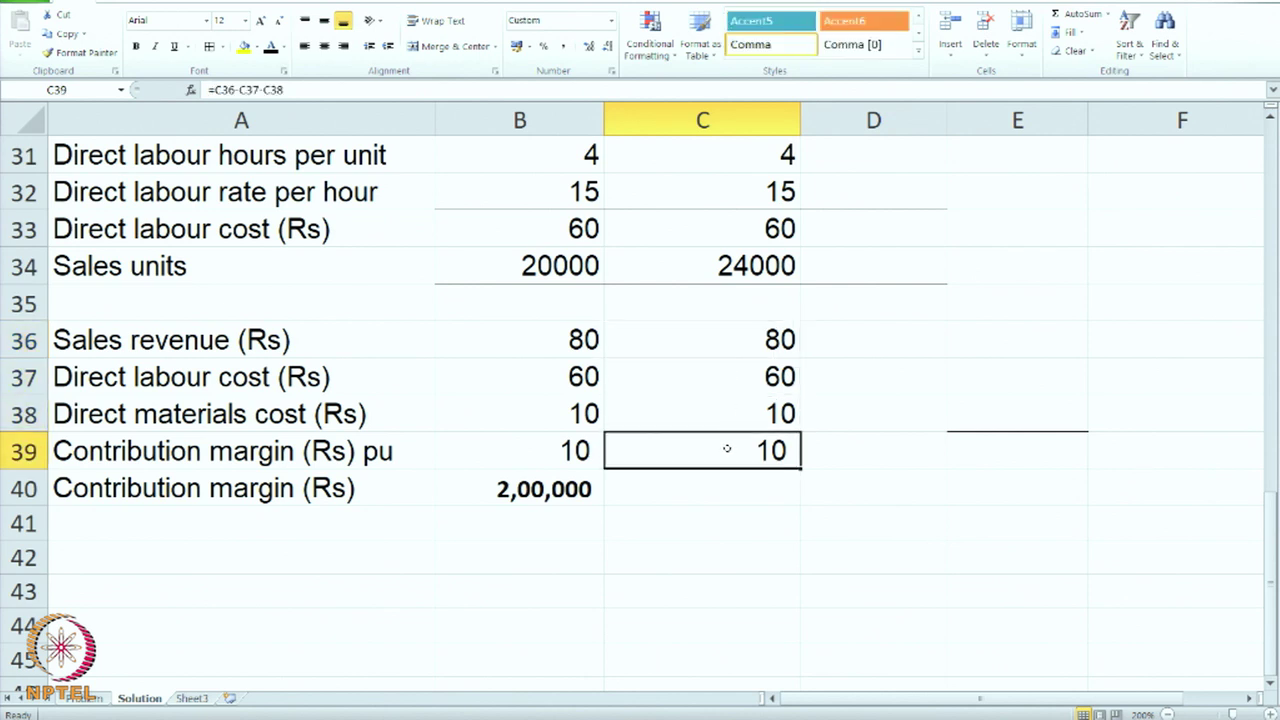
pyautogui.click(709, 265)
pyautogui.click(703, 457)
pyautogui.click(697, 486)
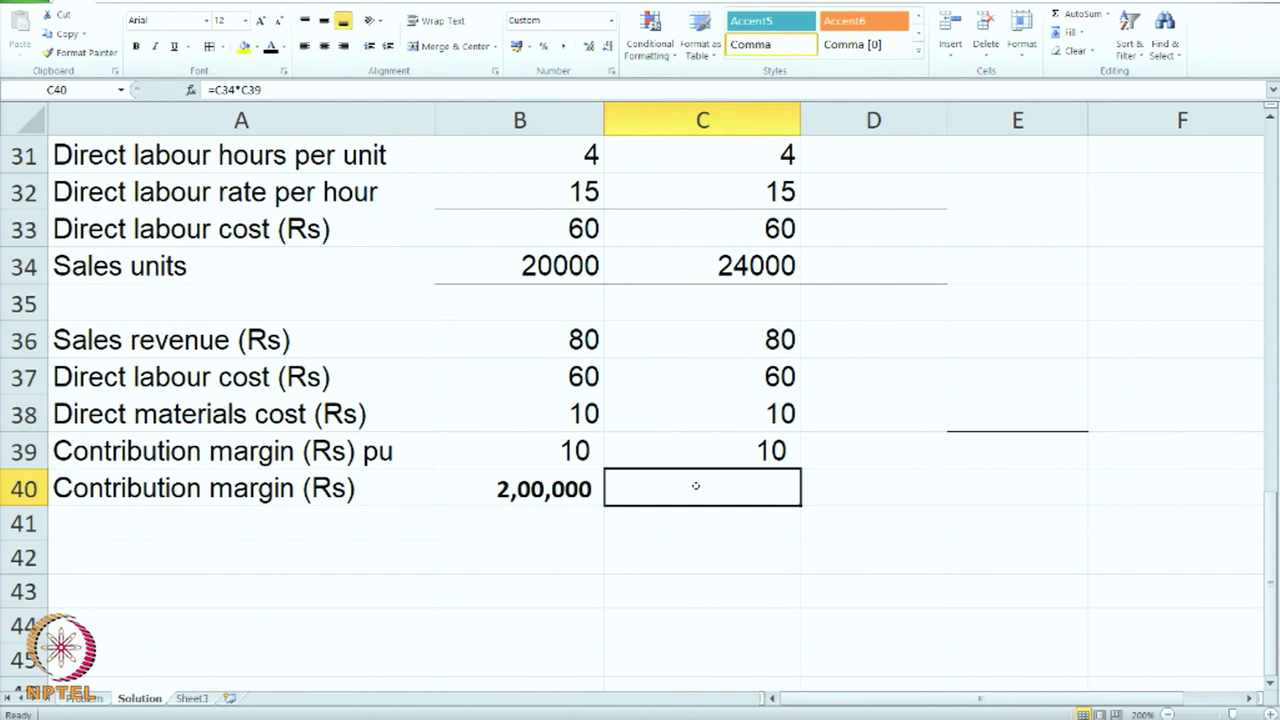
pyautogui.click(270, 46)
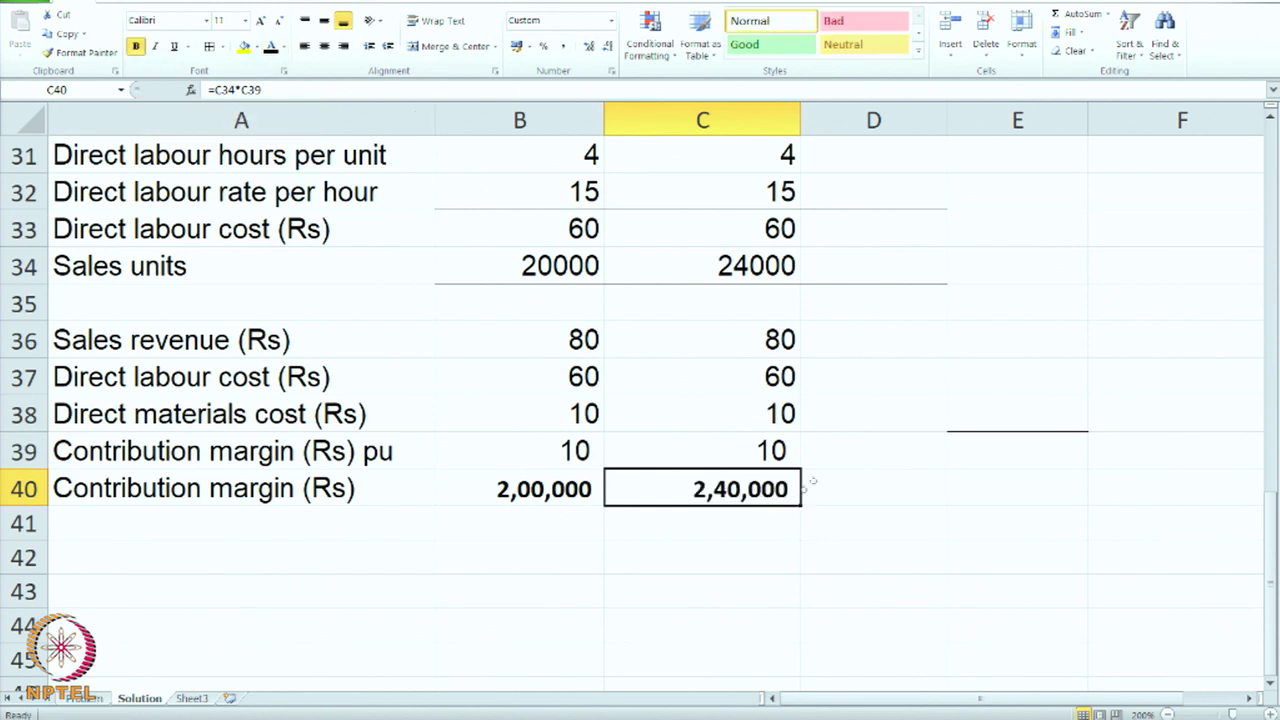
# - Reveal the March heading in D30 using the Automatic font color
pyautogui.scroll(3, 808, 410)
pyautogui.scroll(-3, 808, 410)
pyautogui.scroll(2, 854, 275)
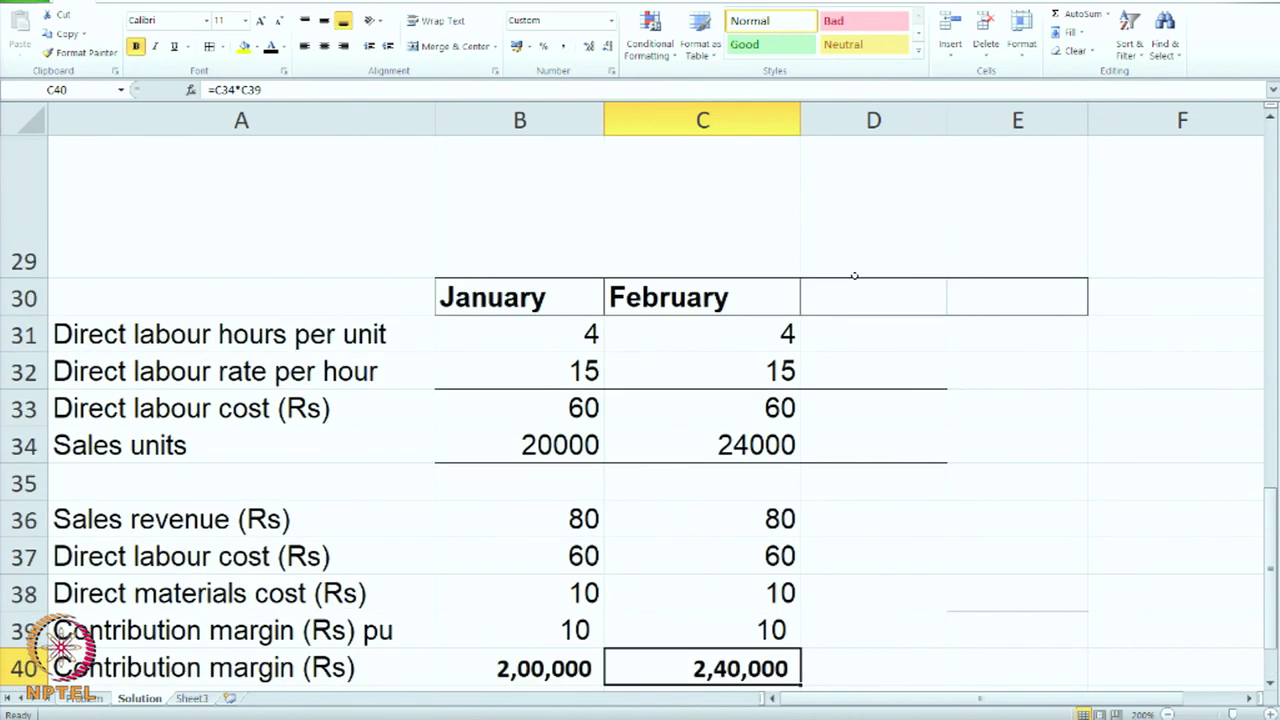
pyautogui.click(855, 291)
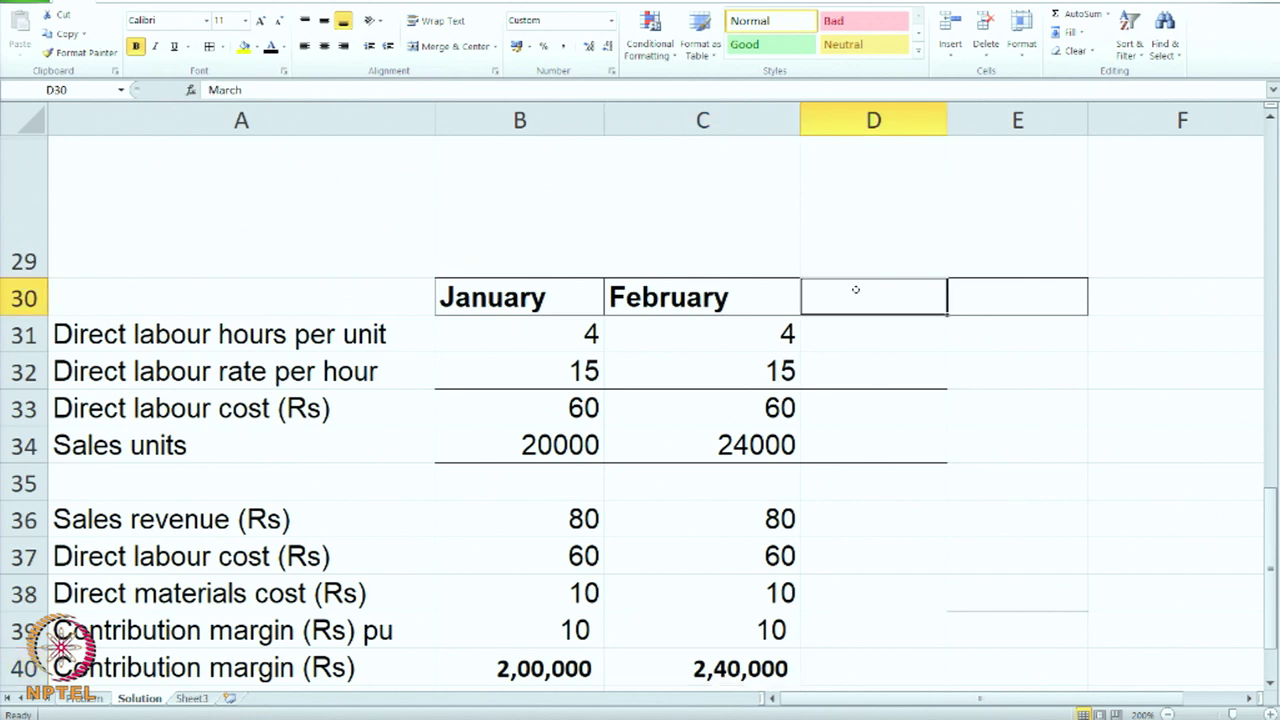
pyautogui.click(268, 47)
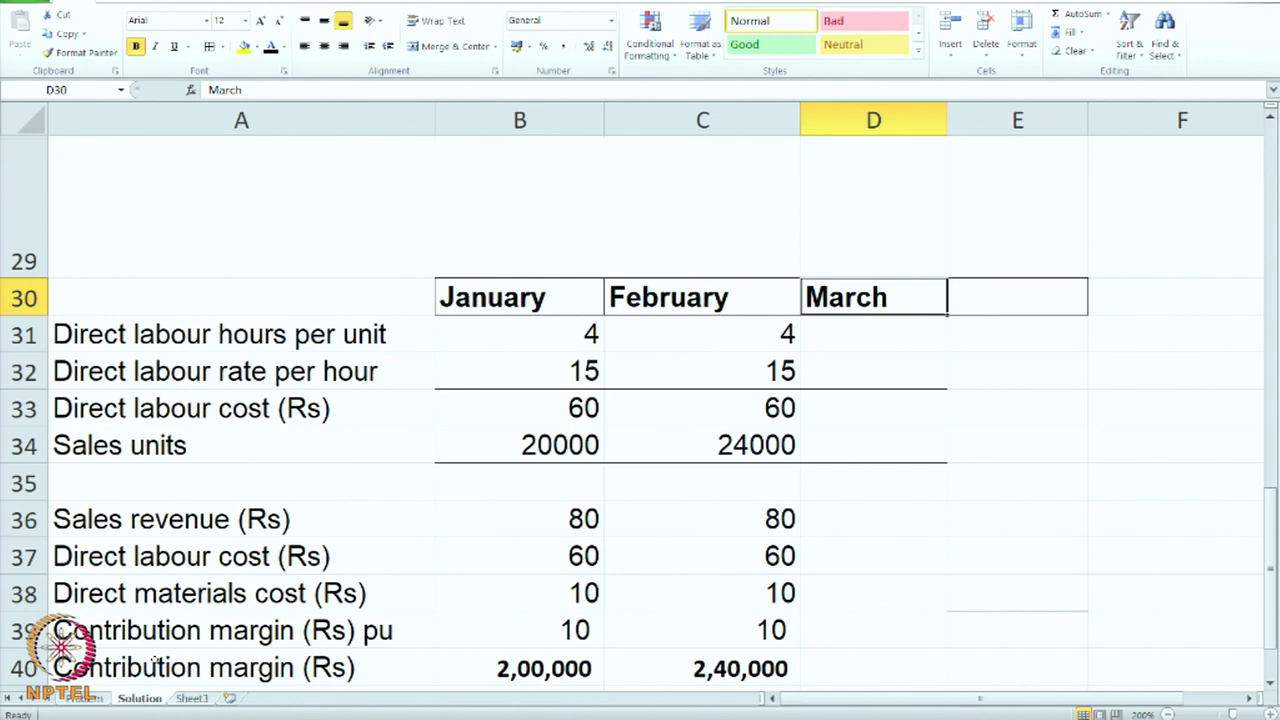
# - Check March's direct labour hours and hourly rate in D6:D7 of the Problem sheet, and reveal the labour figures in D31:D33 of the Solution sheet
pyautogui.click(88, 701)
pyautogui.scroll(1, 702, 453)
pyautogui.scroll(-1, 702, 453)
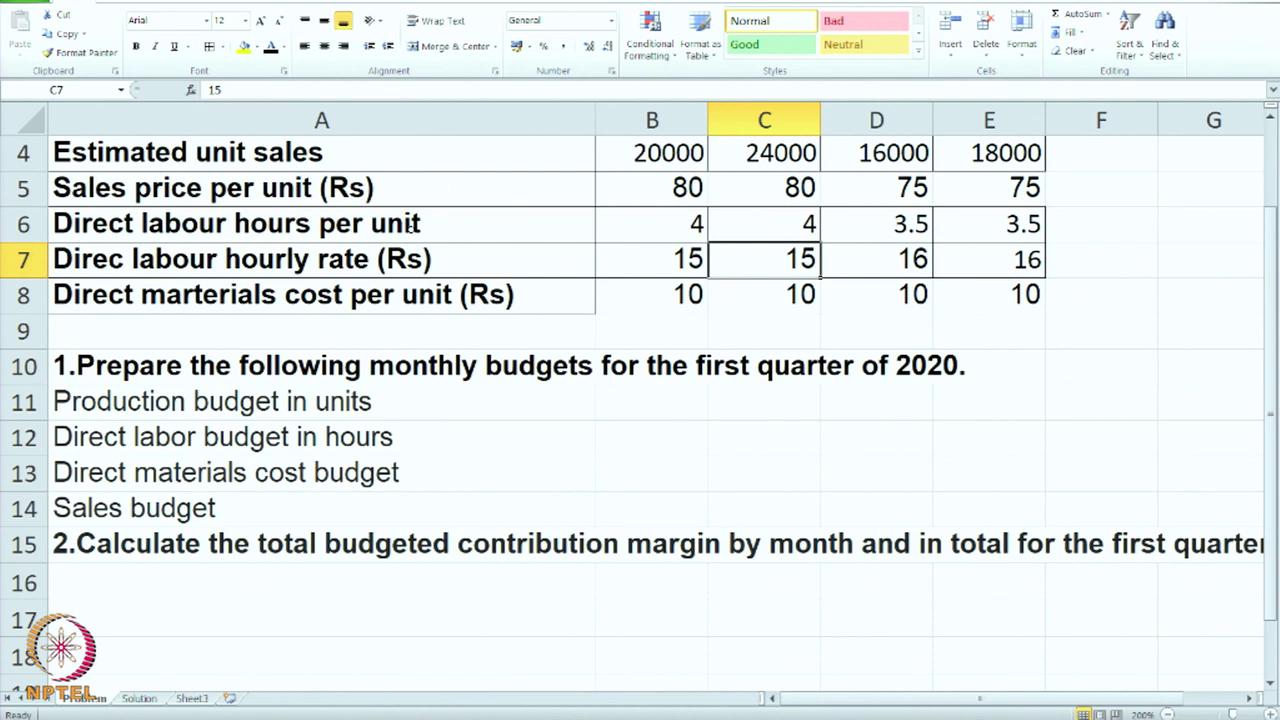
pyautogui.click(897, 228)
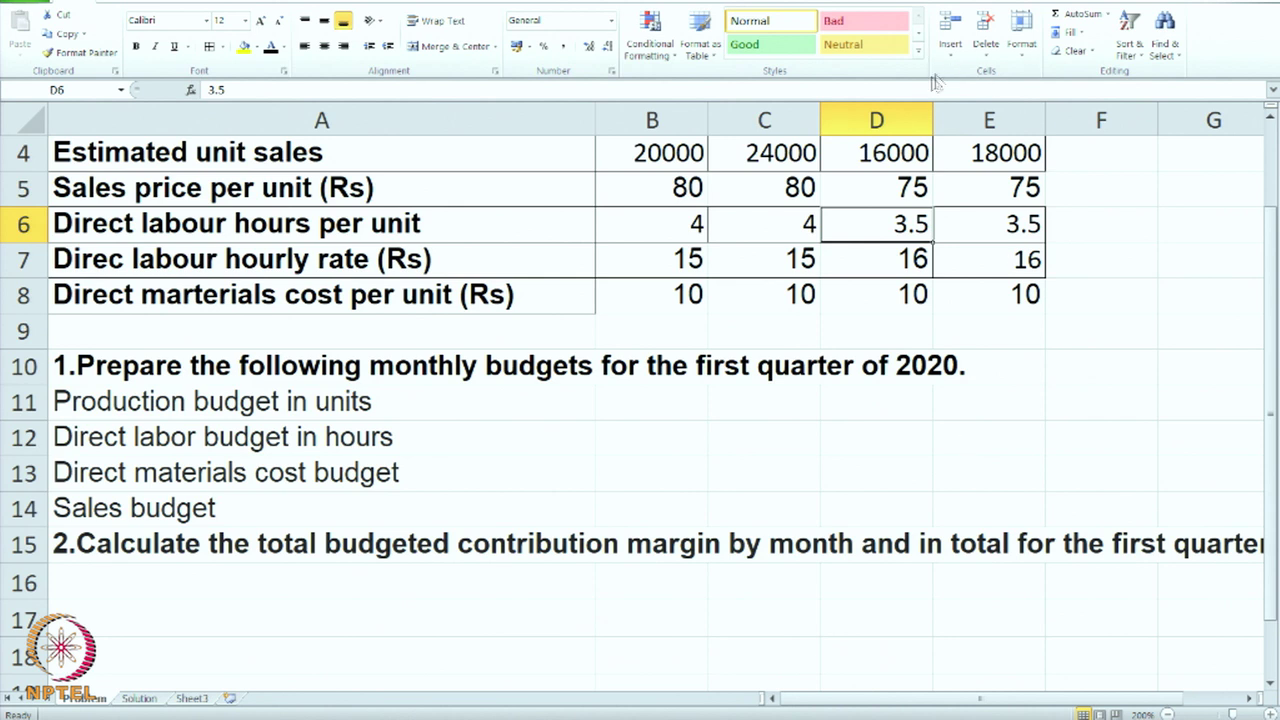
pyautogui.click(893, 257)
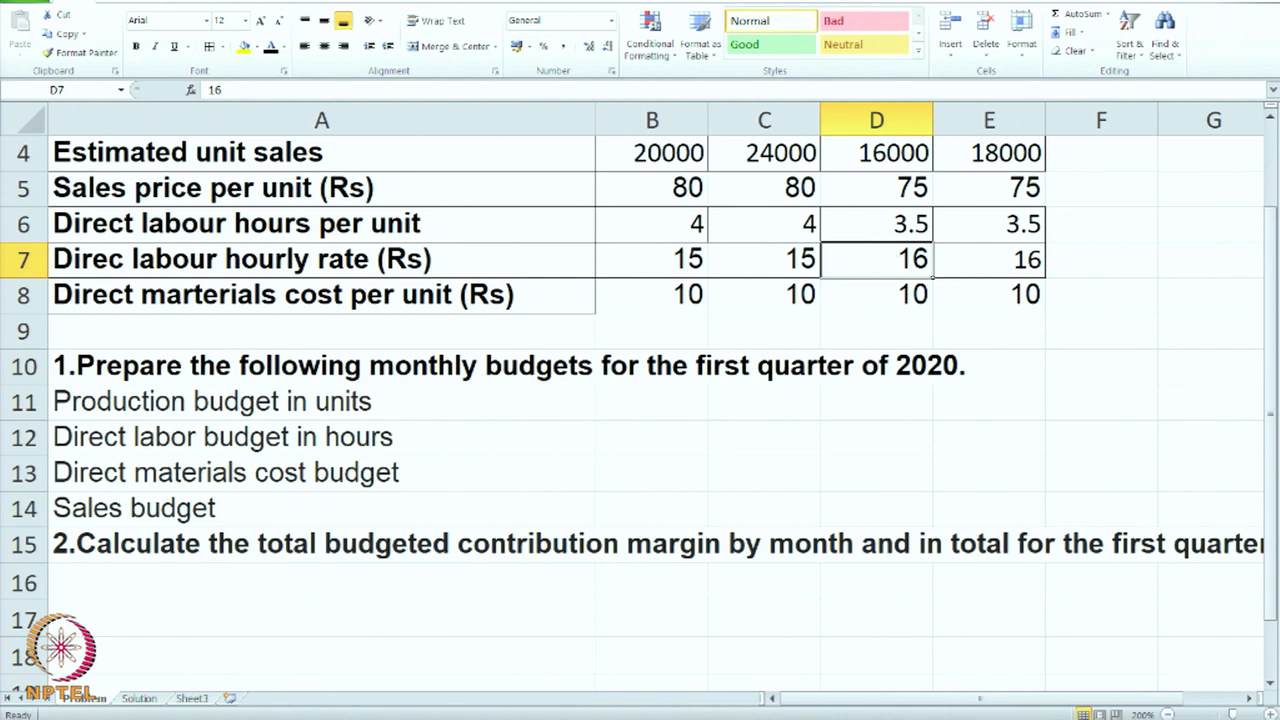
pyautogui.click(132, 701)
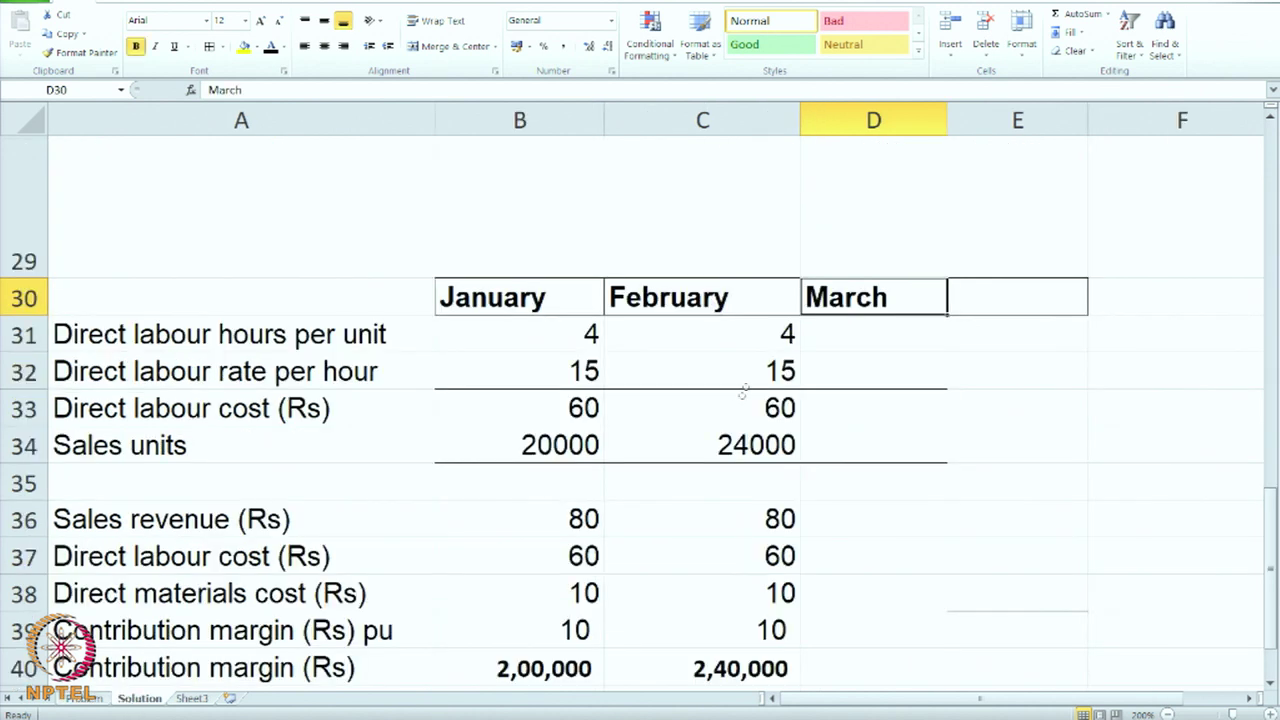
pyautogui.moveTo(858, 336); pyautogui.dragTo(855, 403)
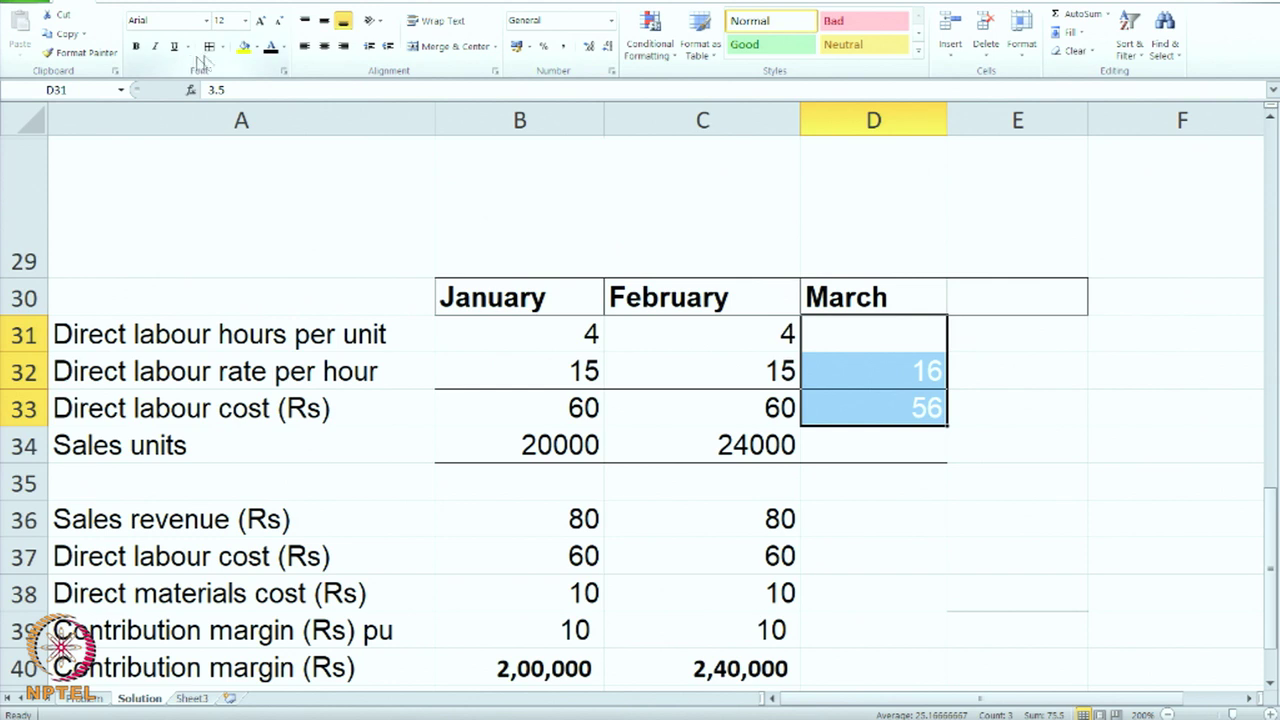
pyautogui.click(269, 47)
# - Trace March's direct labour hours, rate and cost through D31:D33, and reveal the sales units in D34
pyautogui.click(879, 449)
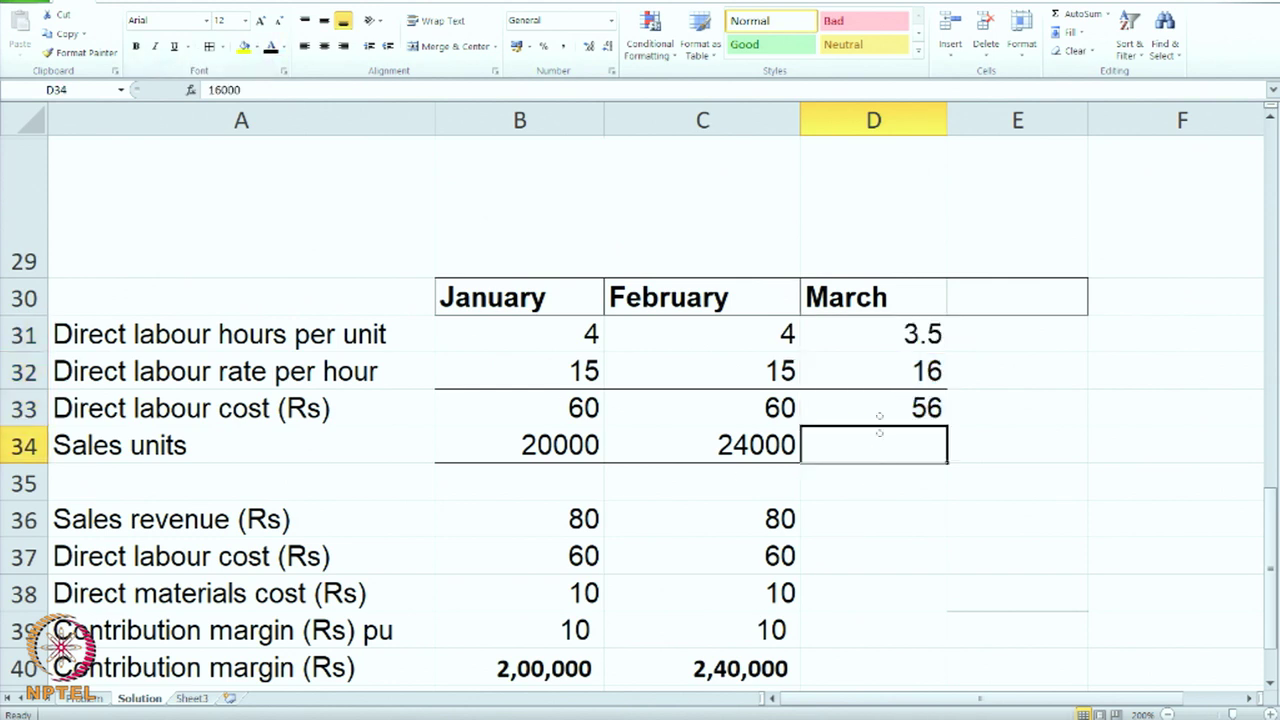
pyautogui.click(880, 325)
pyautogui.click(873, 387)
pyautogui.click(866, 411)
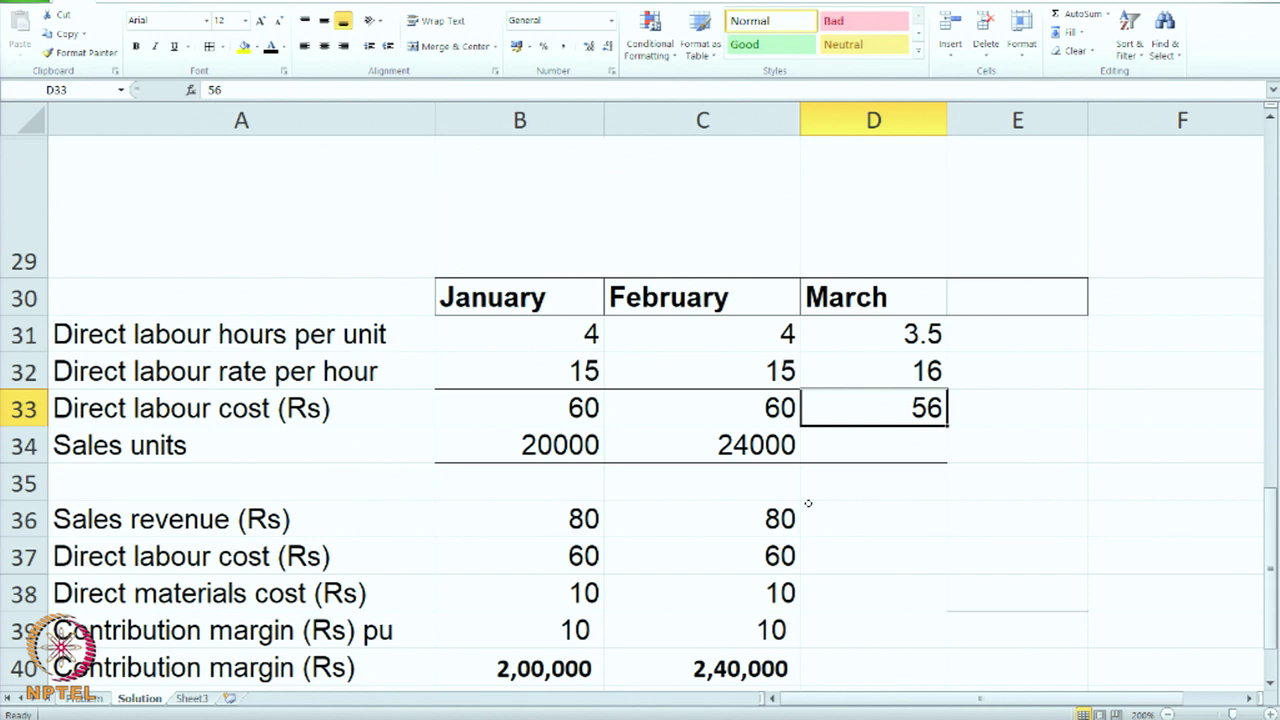
pyautogui.click(885, 361)
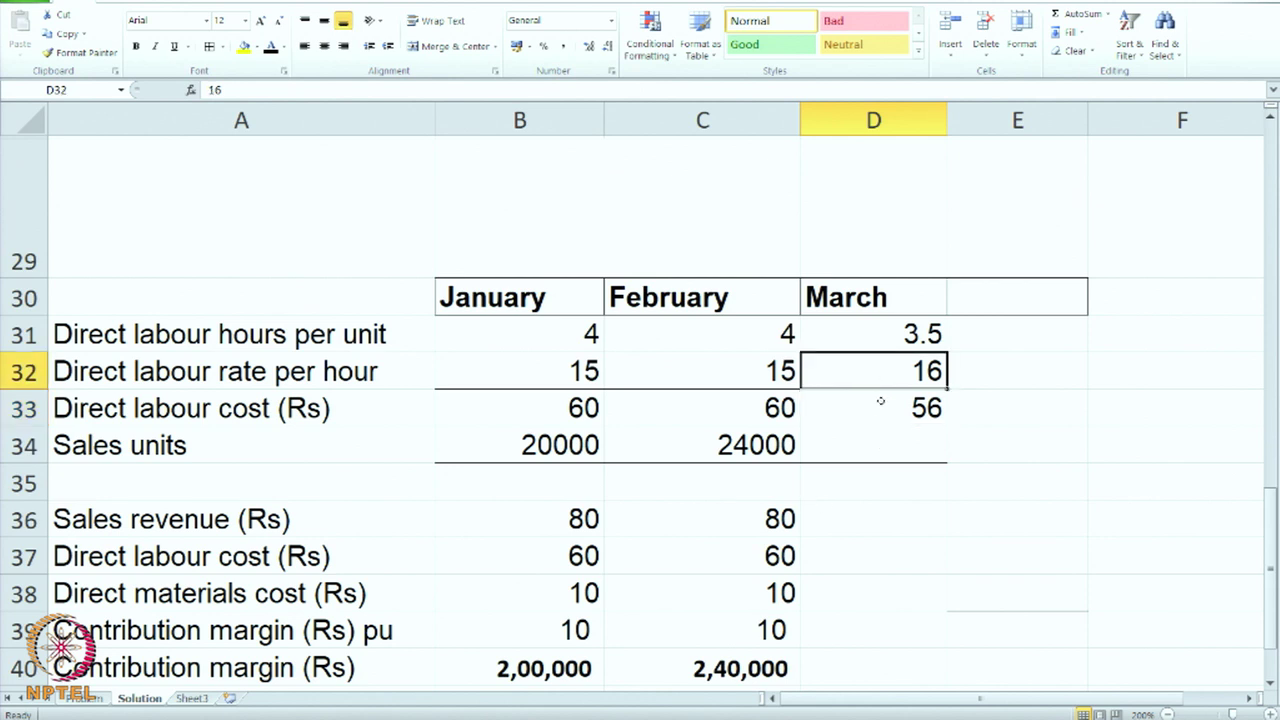
pyautogui.click(878, 412)
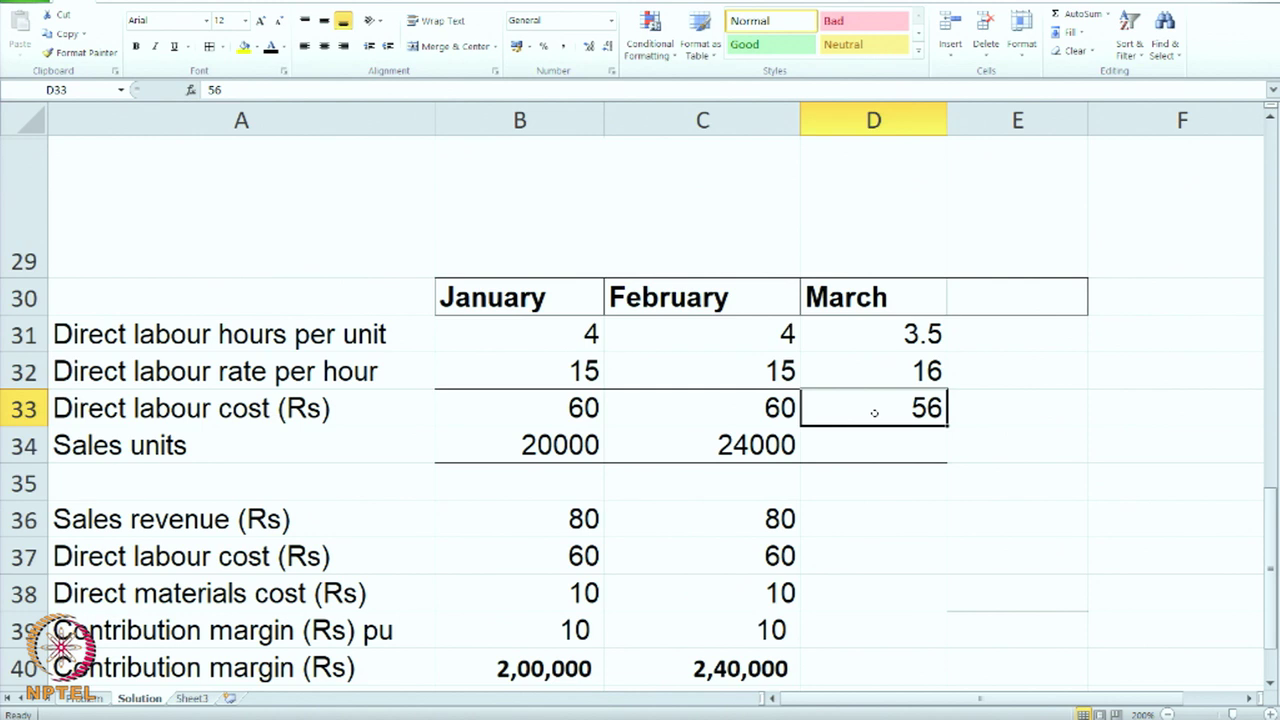
pyautogui.click(854, 444)
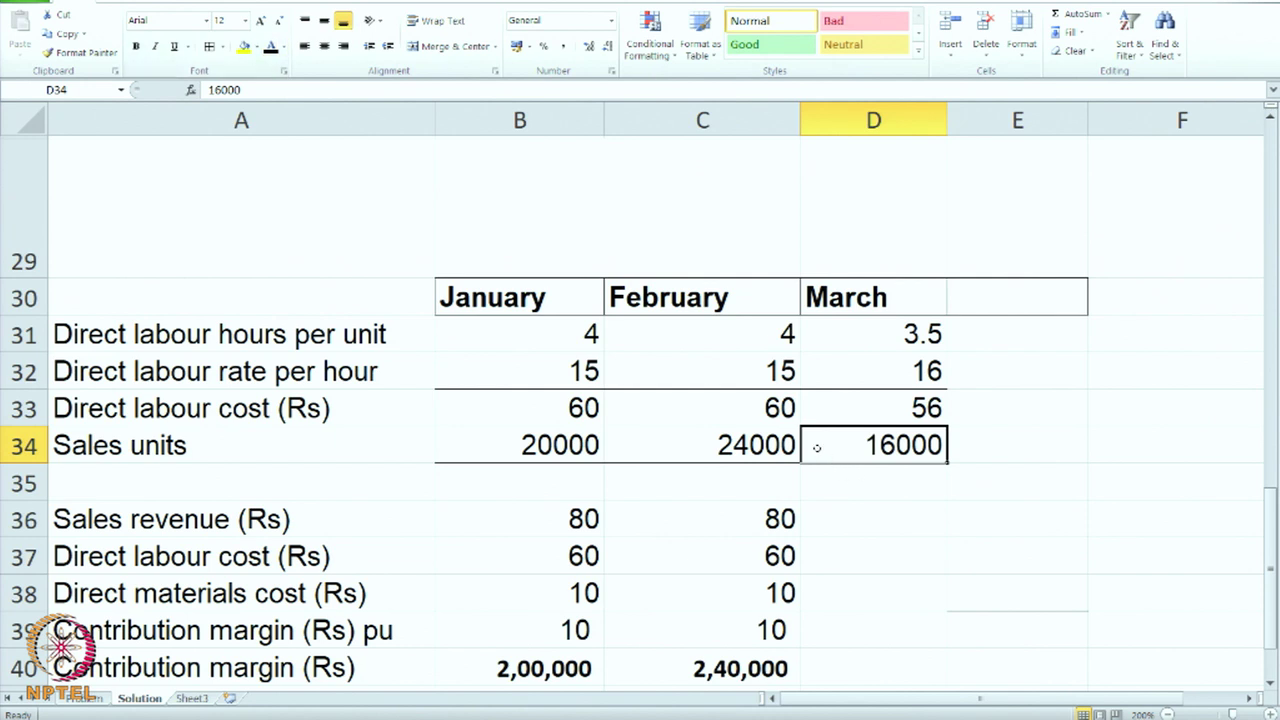
# - Reveal March's sales revenue, direct labour cost, direct materials cost and contribution margin per unit in D36:D39
pyautogui.scroll(-2, 817, 448)
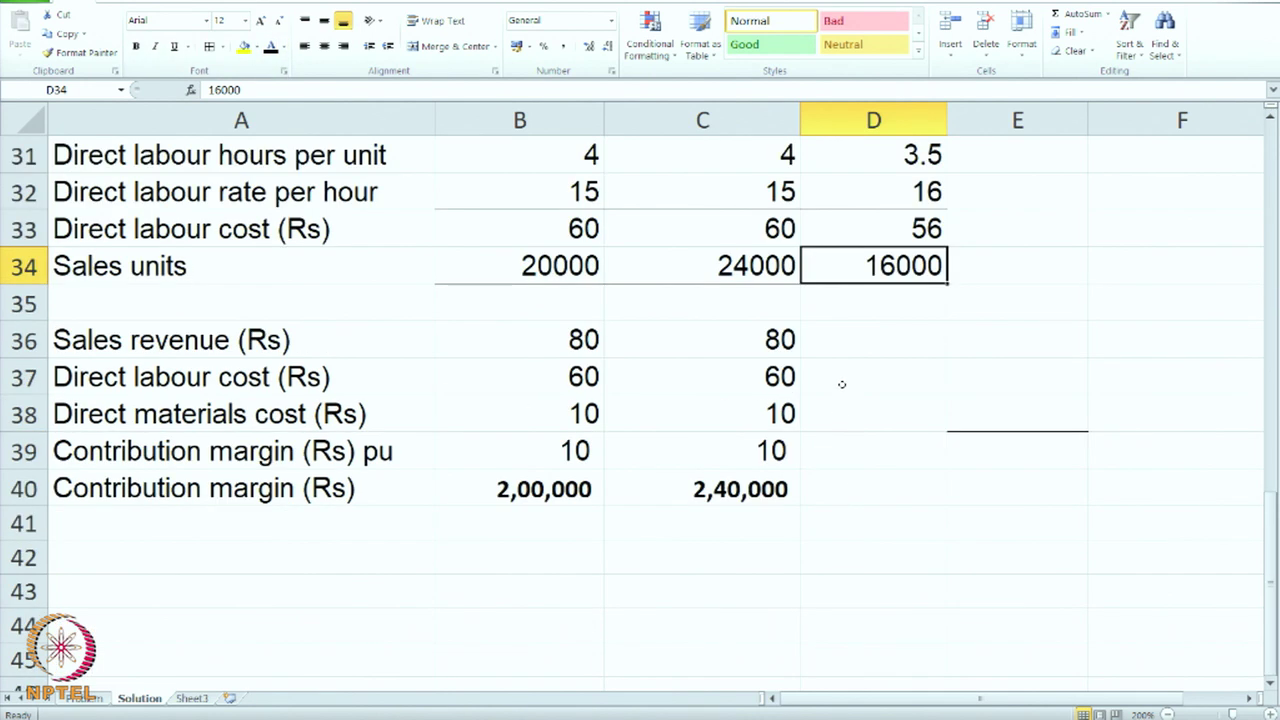
pyautogui.moveTo(843, 340); pyautogui.dragTo(840, 437)
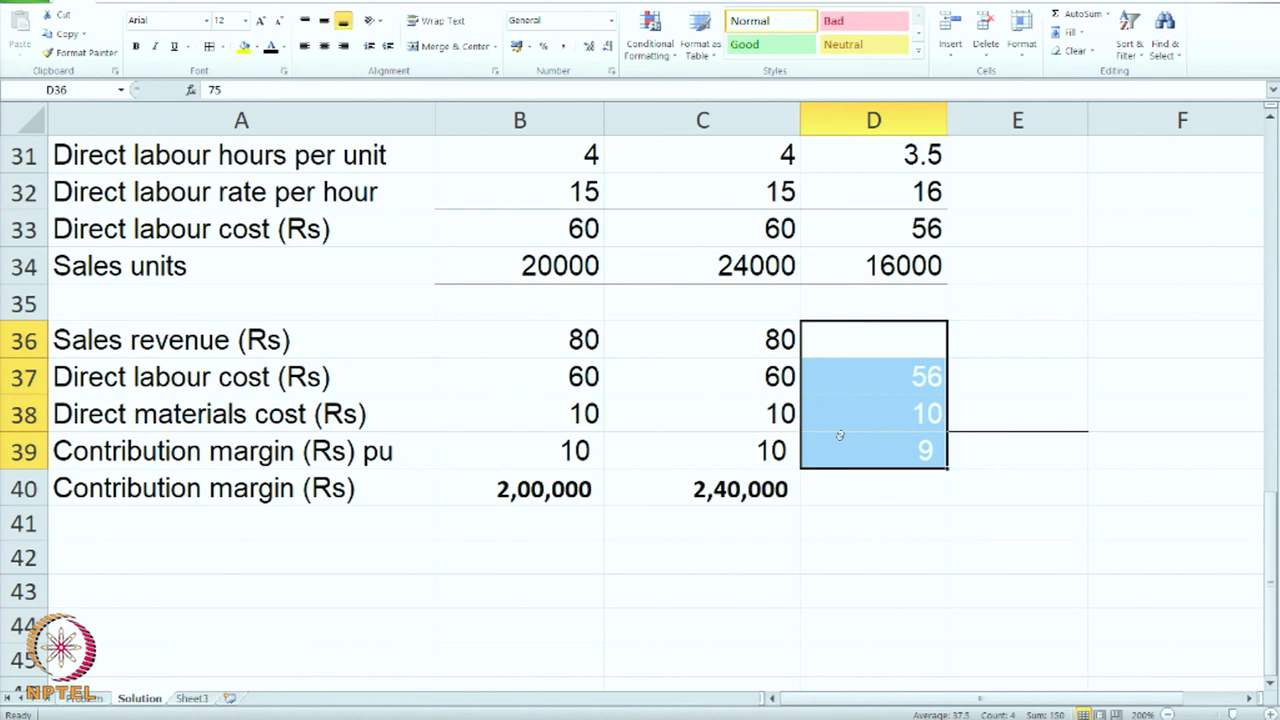
pyautogui.click(270, 47)
pyautogui.click(967, 461)
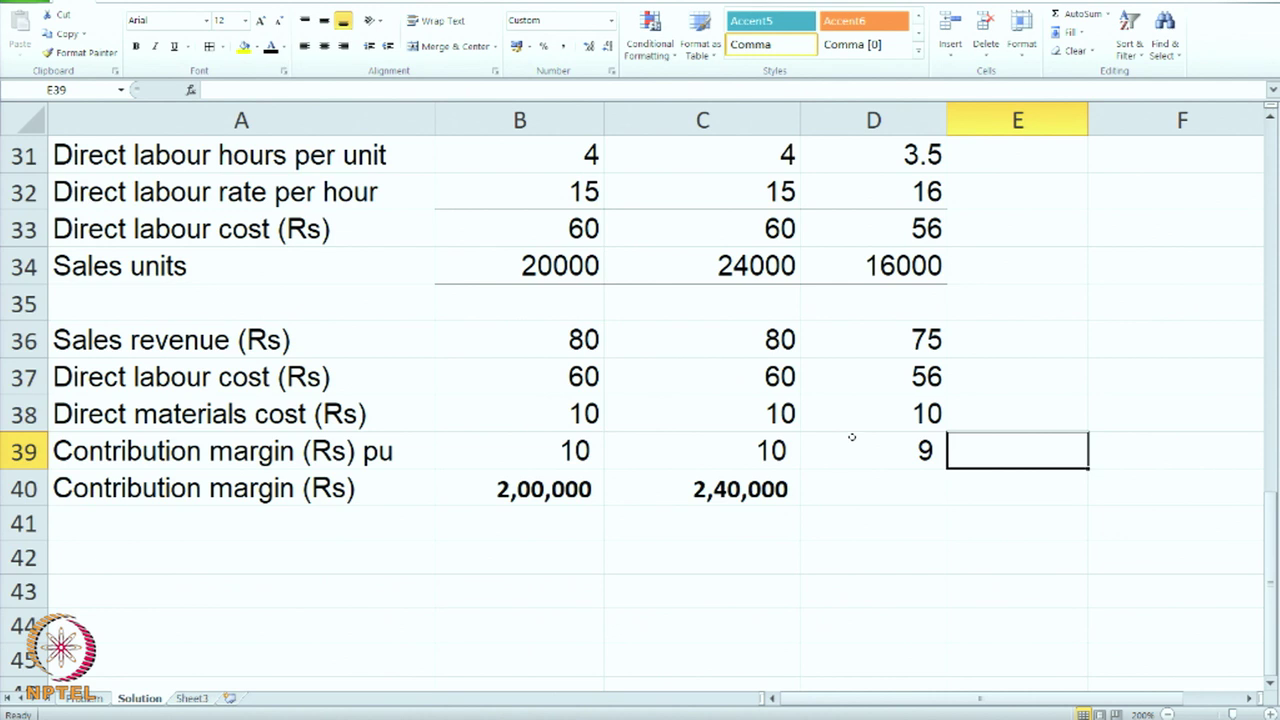
# - Trace March's per-unit margin through D36:D39 and the sales units in D34, and reveal the total contribution margin in D40
pyautogui.click(885, 347)
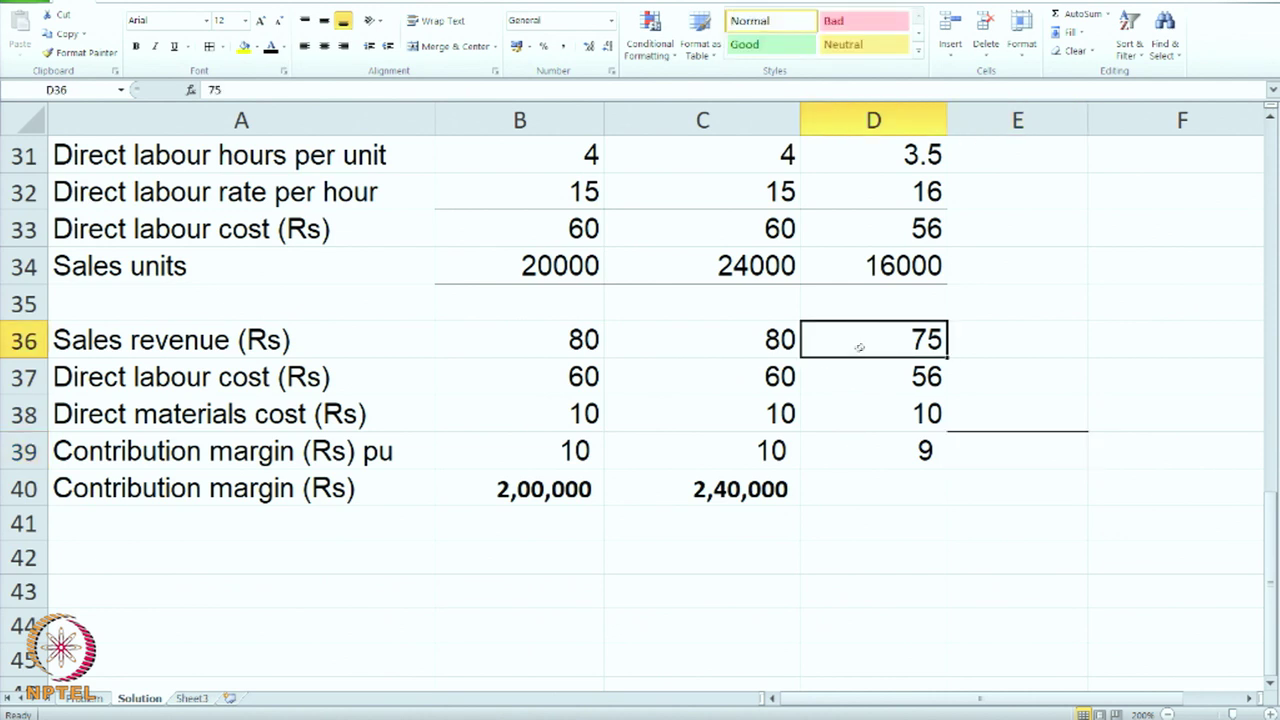
pyautogui.click(875, 376)
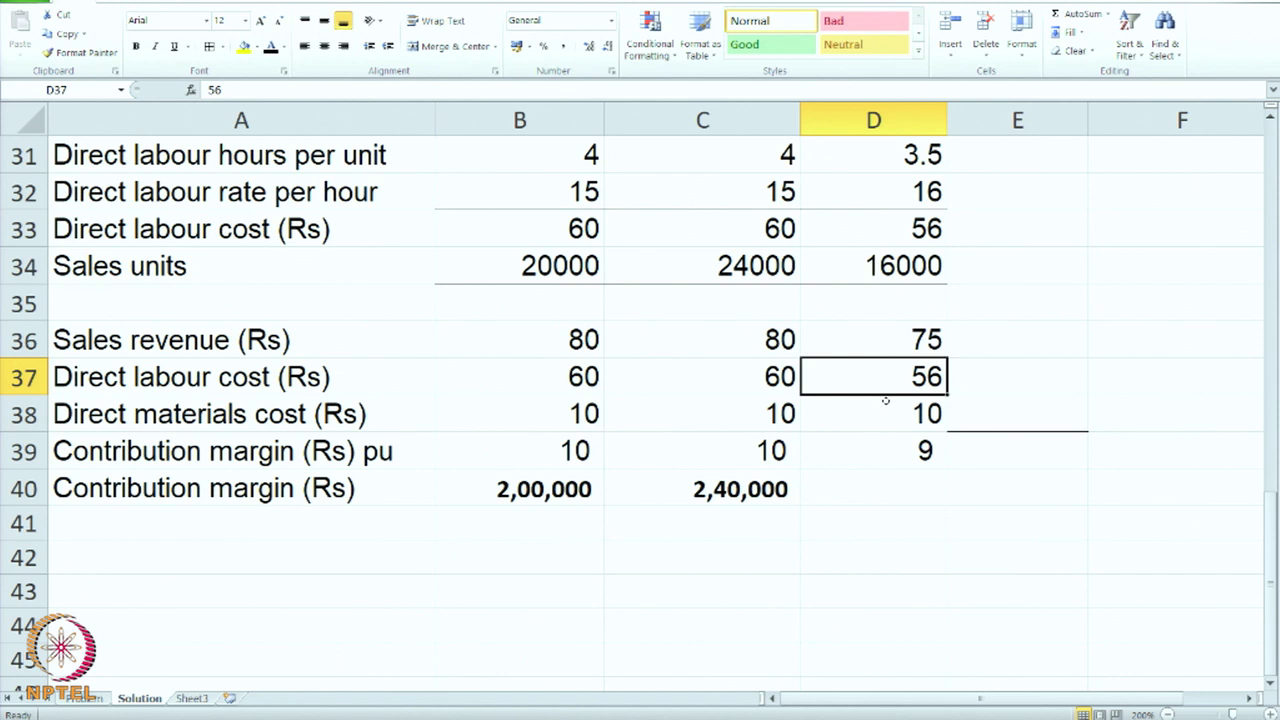
pyautogui.click(871, 418)
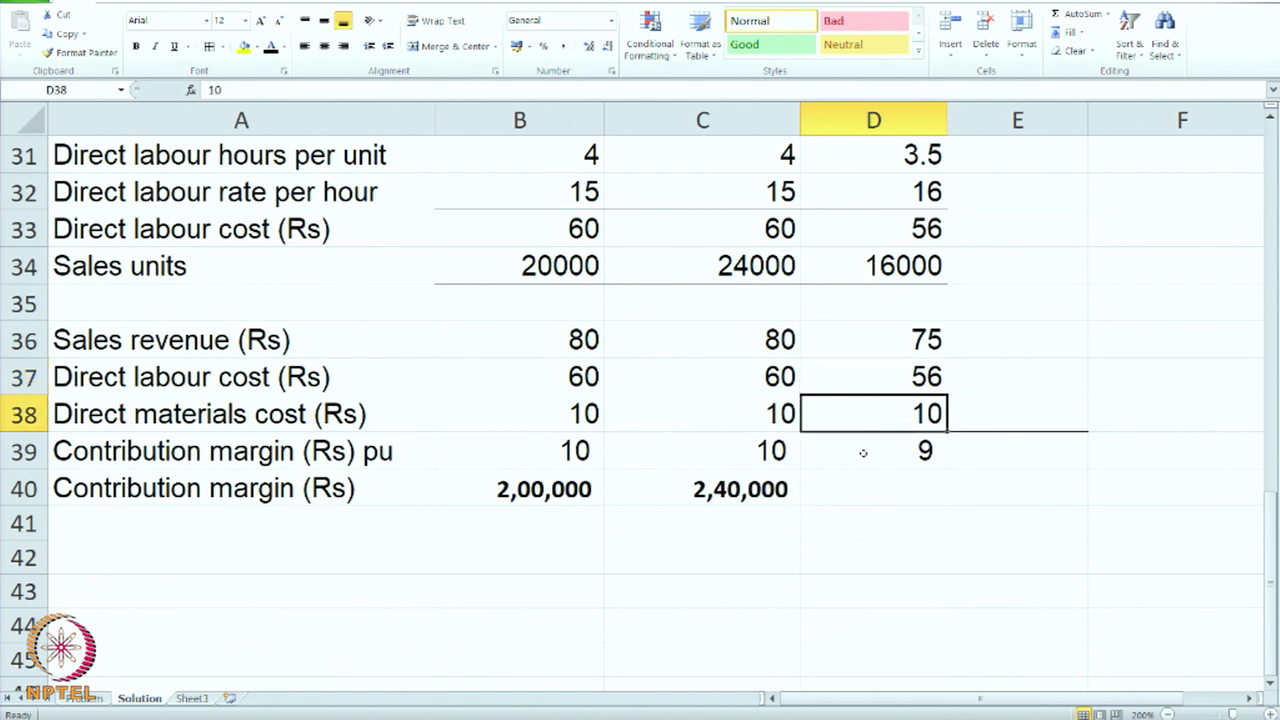
pyautogui.click(863, 453)
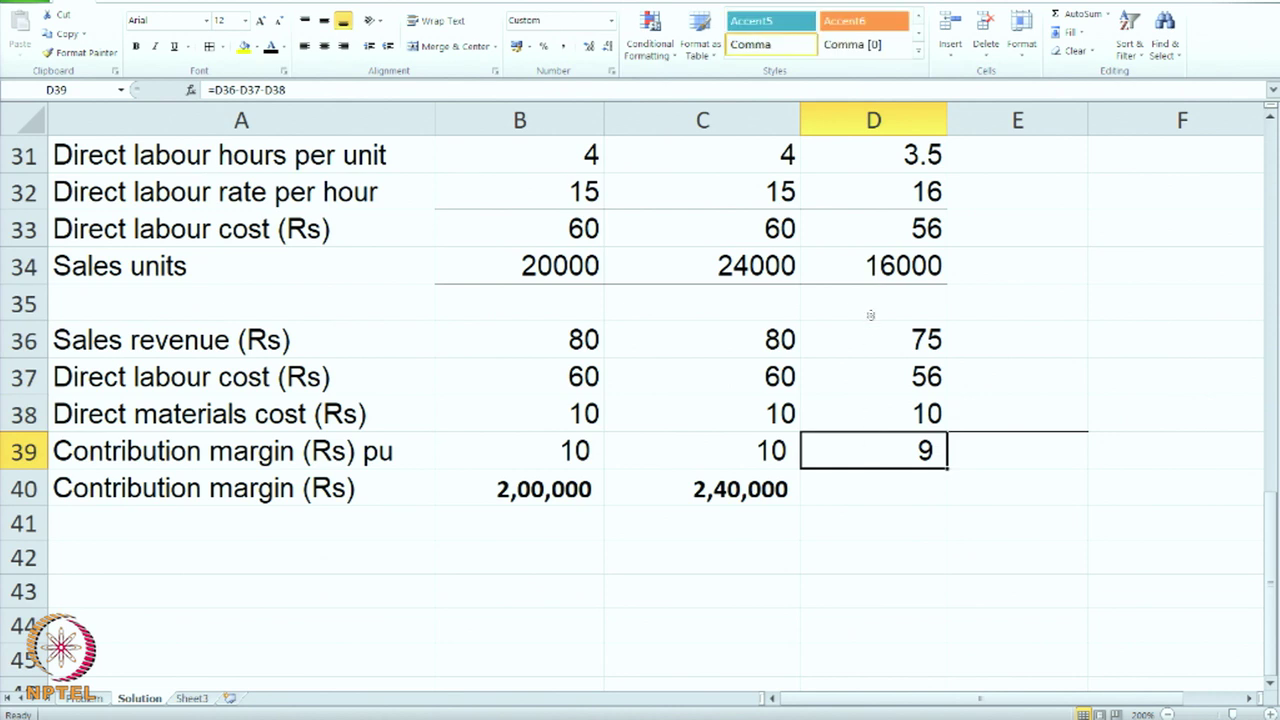
pyautogui.click(884, 258)
pyautogui.click(873, 441)
pyautogui.click(871, 492)
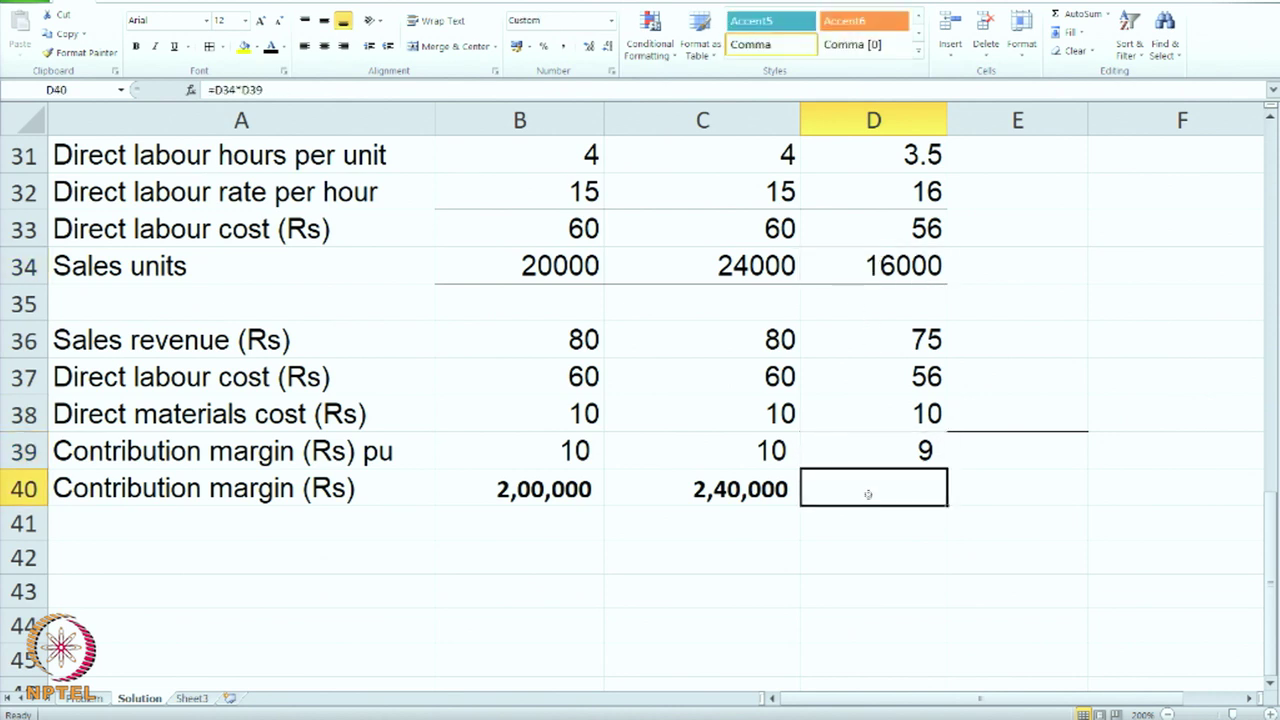
pyautogui.click(270, 47)
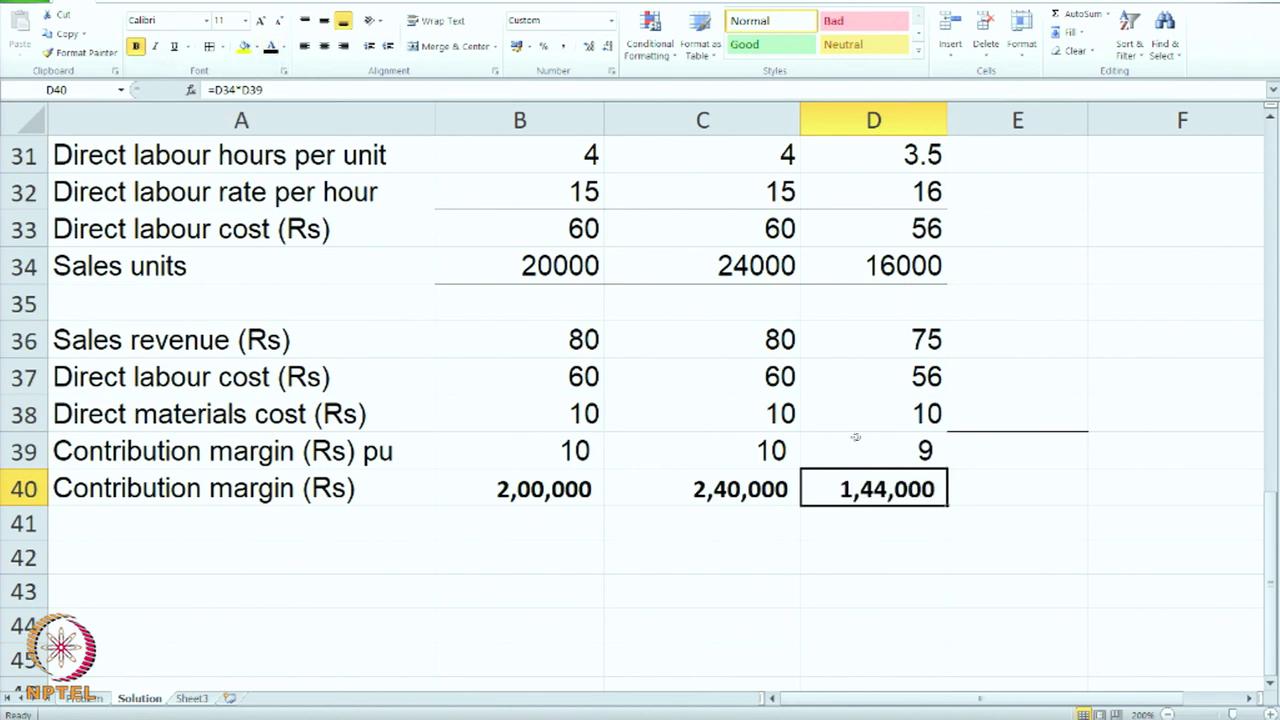
pyautogui.click(798, 529)
pyautogui.click(872, 489)
# - Review the required monthly budgets in A11:A14 and the contribution margin requirement in A15 of the Problem sheet
pyautogui.click(100, 701)
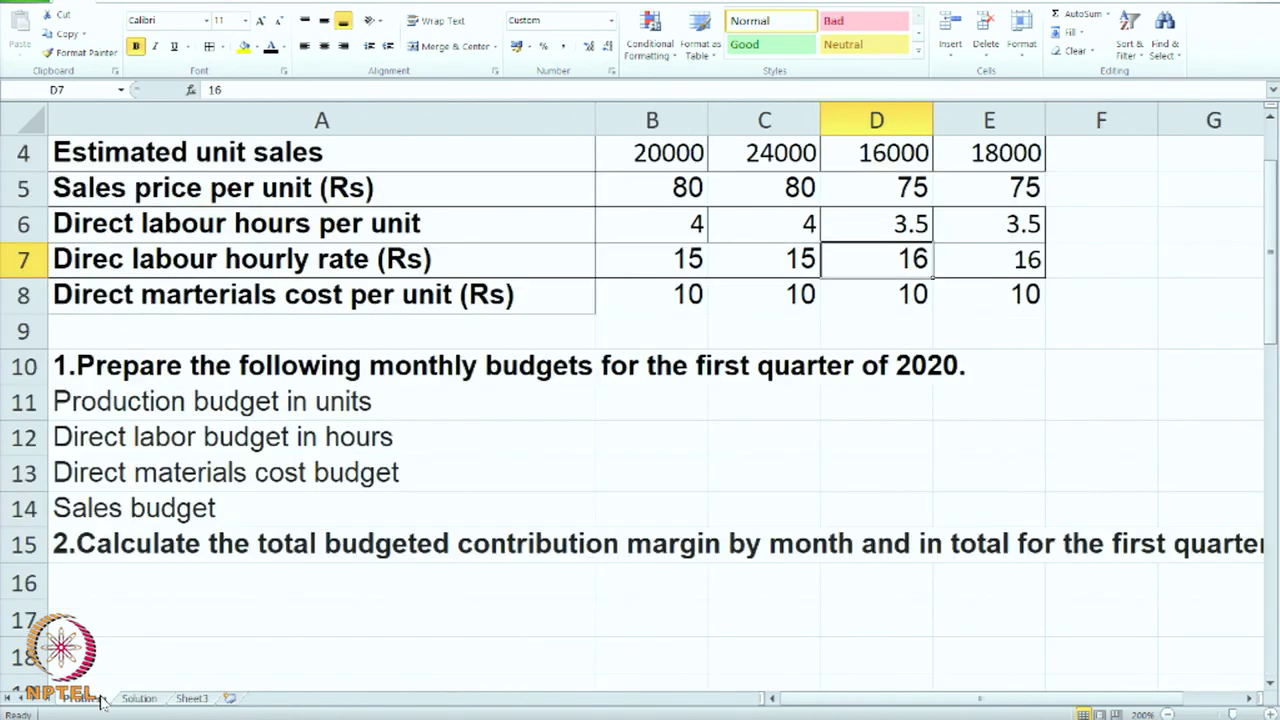
pyautogui.scroll(1, 354, 531)
pyautogui.scroll(-1, 354, 531)
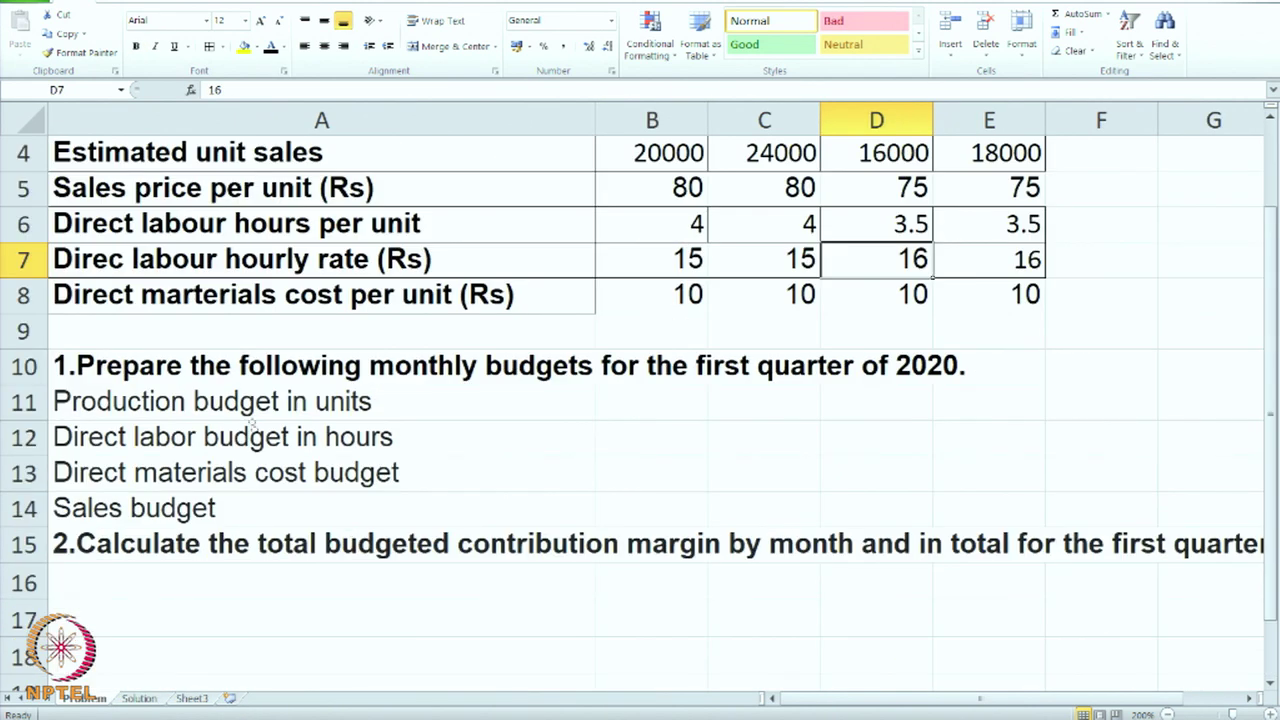
pyautogui.moveTo(228, 397); pyautogui.dragTo(219, 493)
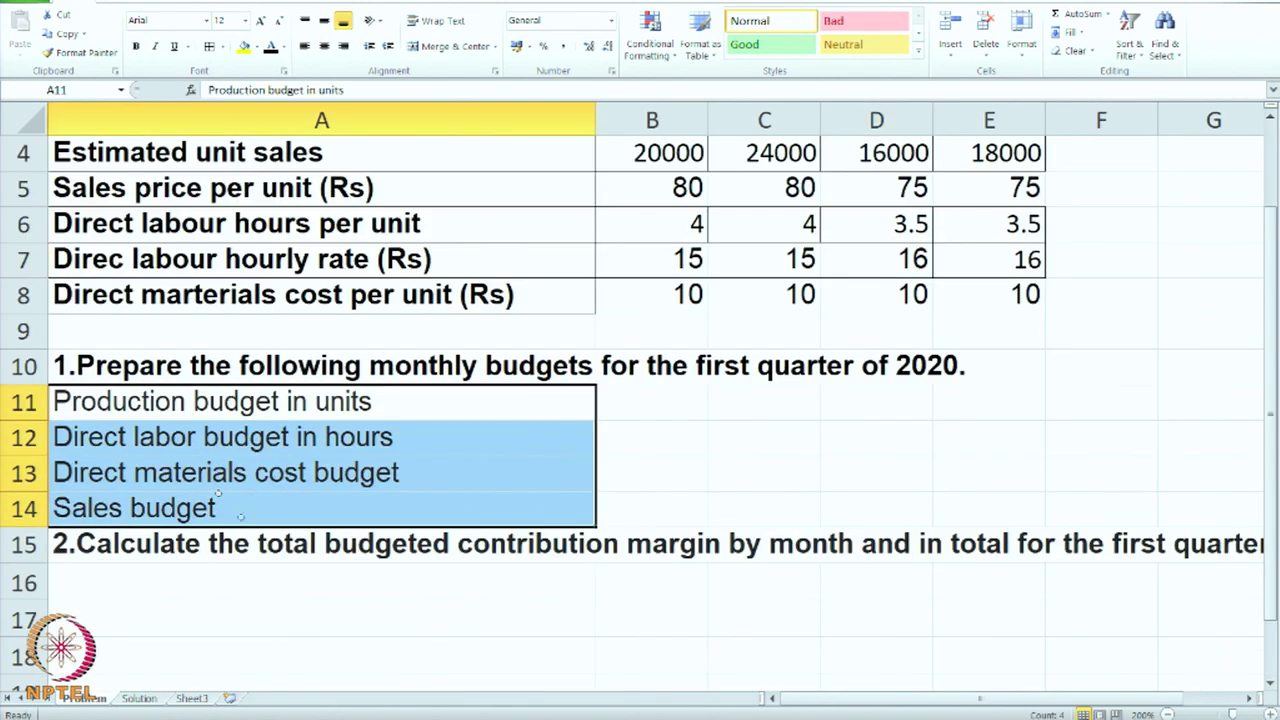
pyautogui.click(292, 546)
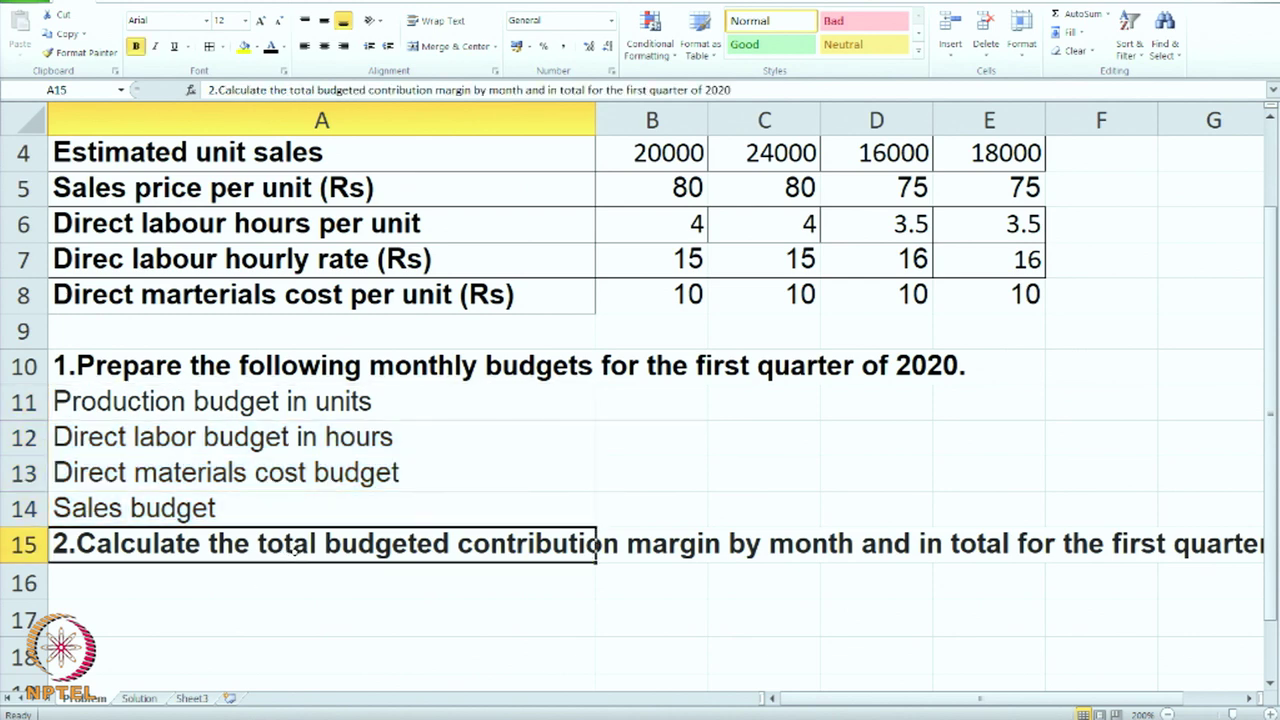
# - Reveal the hidden "Budgeted Contribution Margin, First Quarter, 2020" heading above the month headings on the Solution sheet by recoloring the text in A26:E29
pyautogui.click(139, 698)
pyautogui.scroll(10, 475, 528)
pyautogui.scroll(-6, 471, 530)
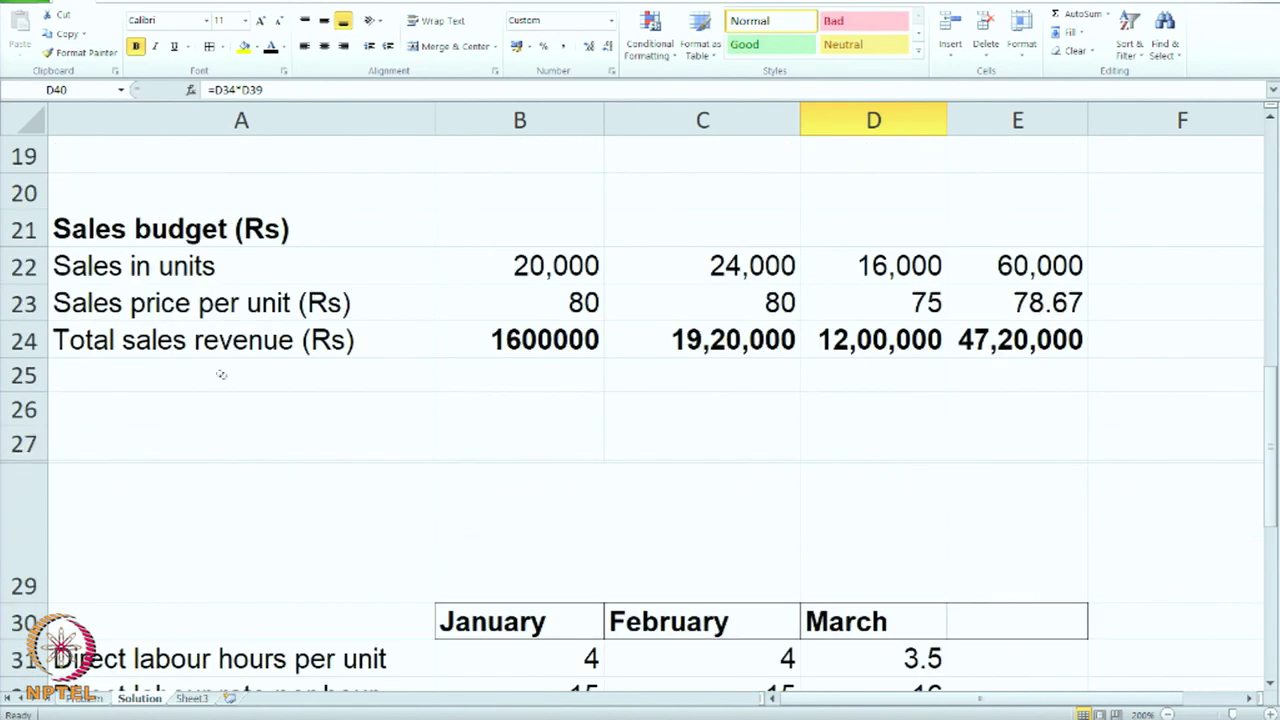
pyautogui.moveTo(208, 397); pyautogui.dragTo(1006, 503)
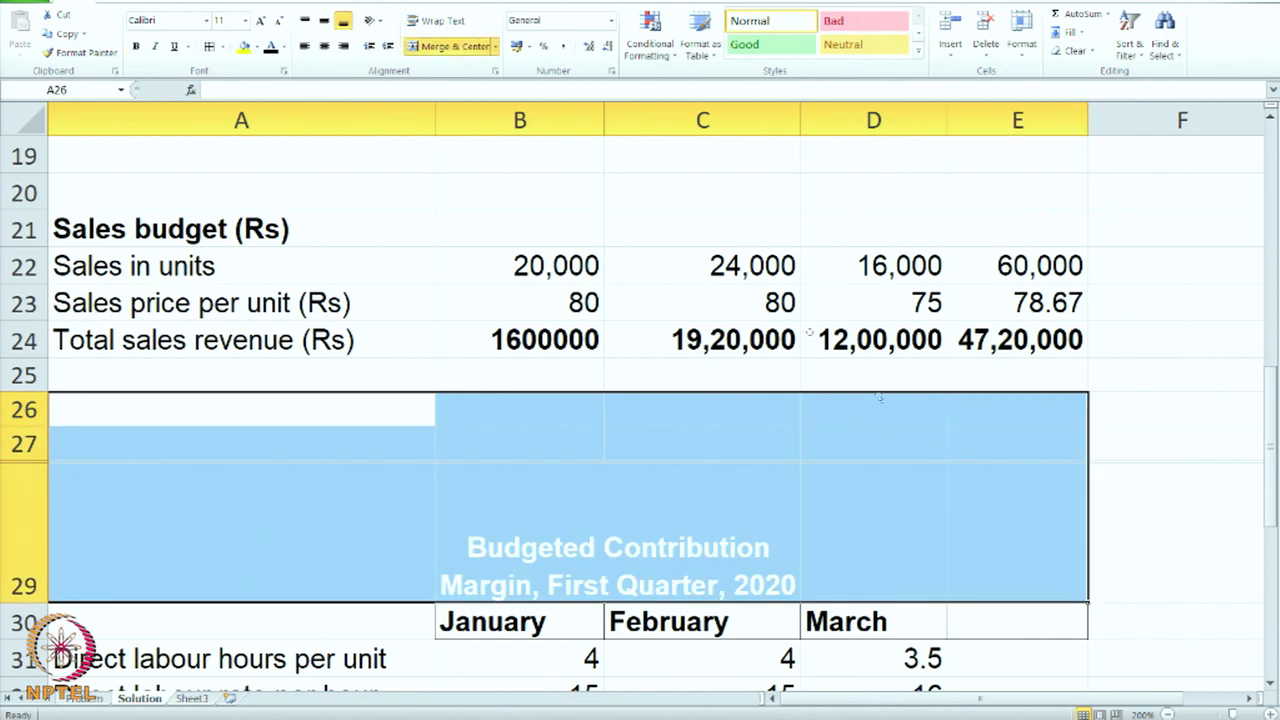
pyautogui.click(270, 52)
pyautogui.click(596, 440)
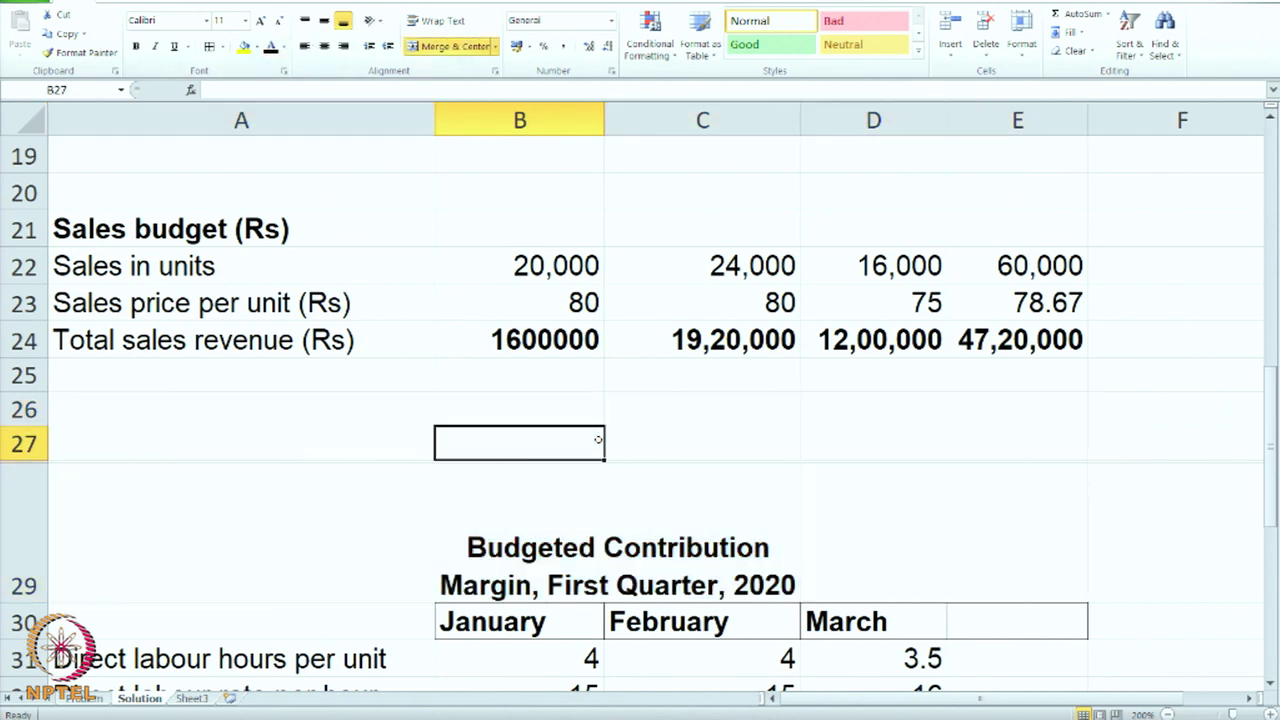
# - Review the contribution margin table and the sales, direct materials and direct labour budgets above it on the Solution sheet
pyautogui.scroll(-6, 374, 430)
pyautogui.scroll(3, 371, 430)
pyautogui.scroll(9, 371, 430)
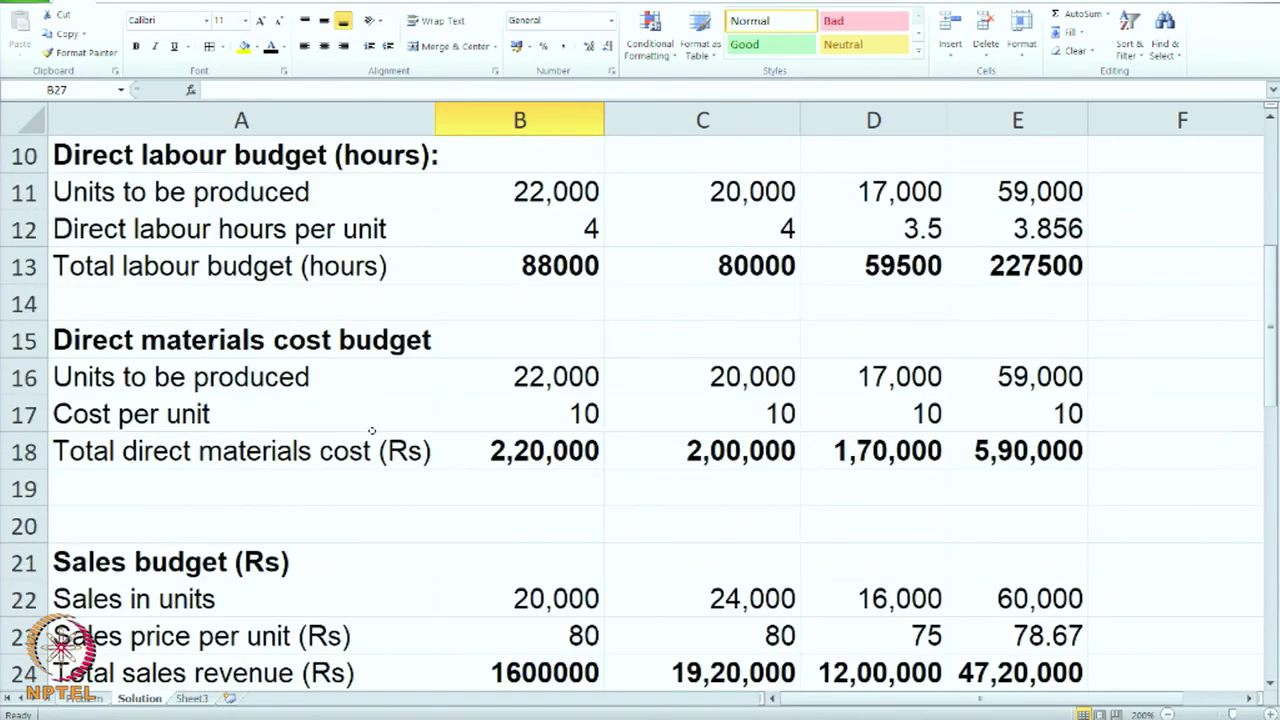